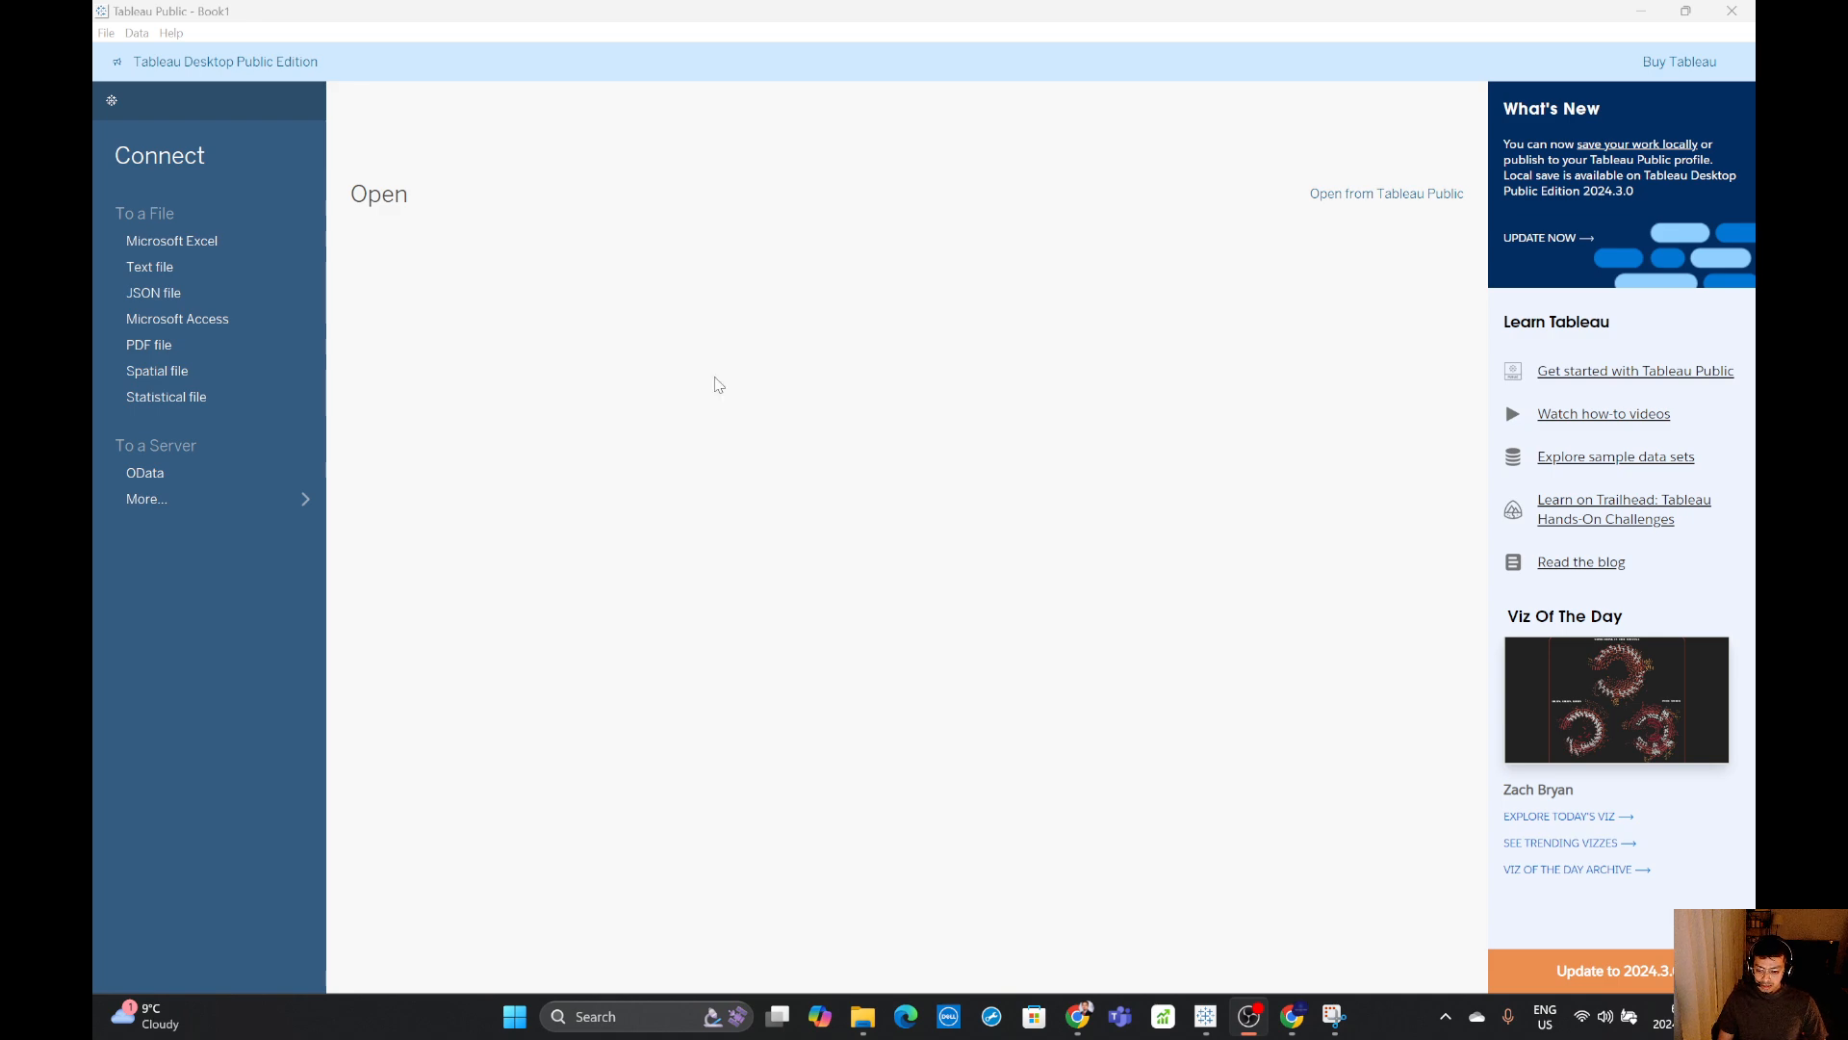
- Connect to the sample_-_superstore Excel workbook from Downloads and add its Orders table to the data model
left_click(212, 260)
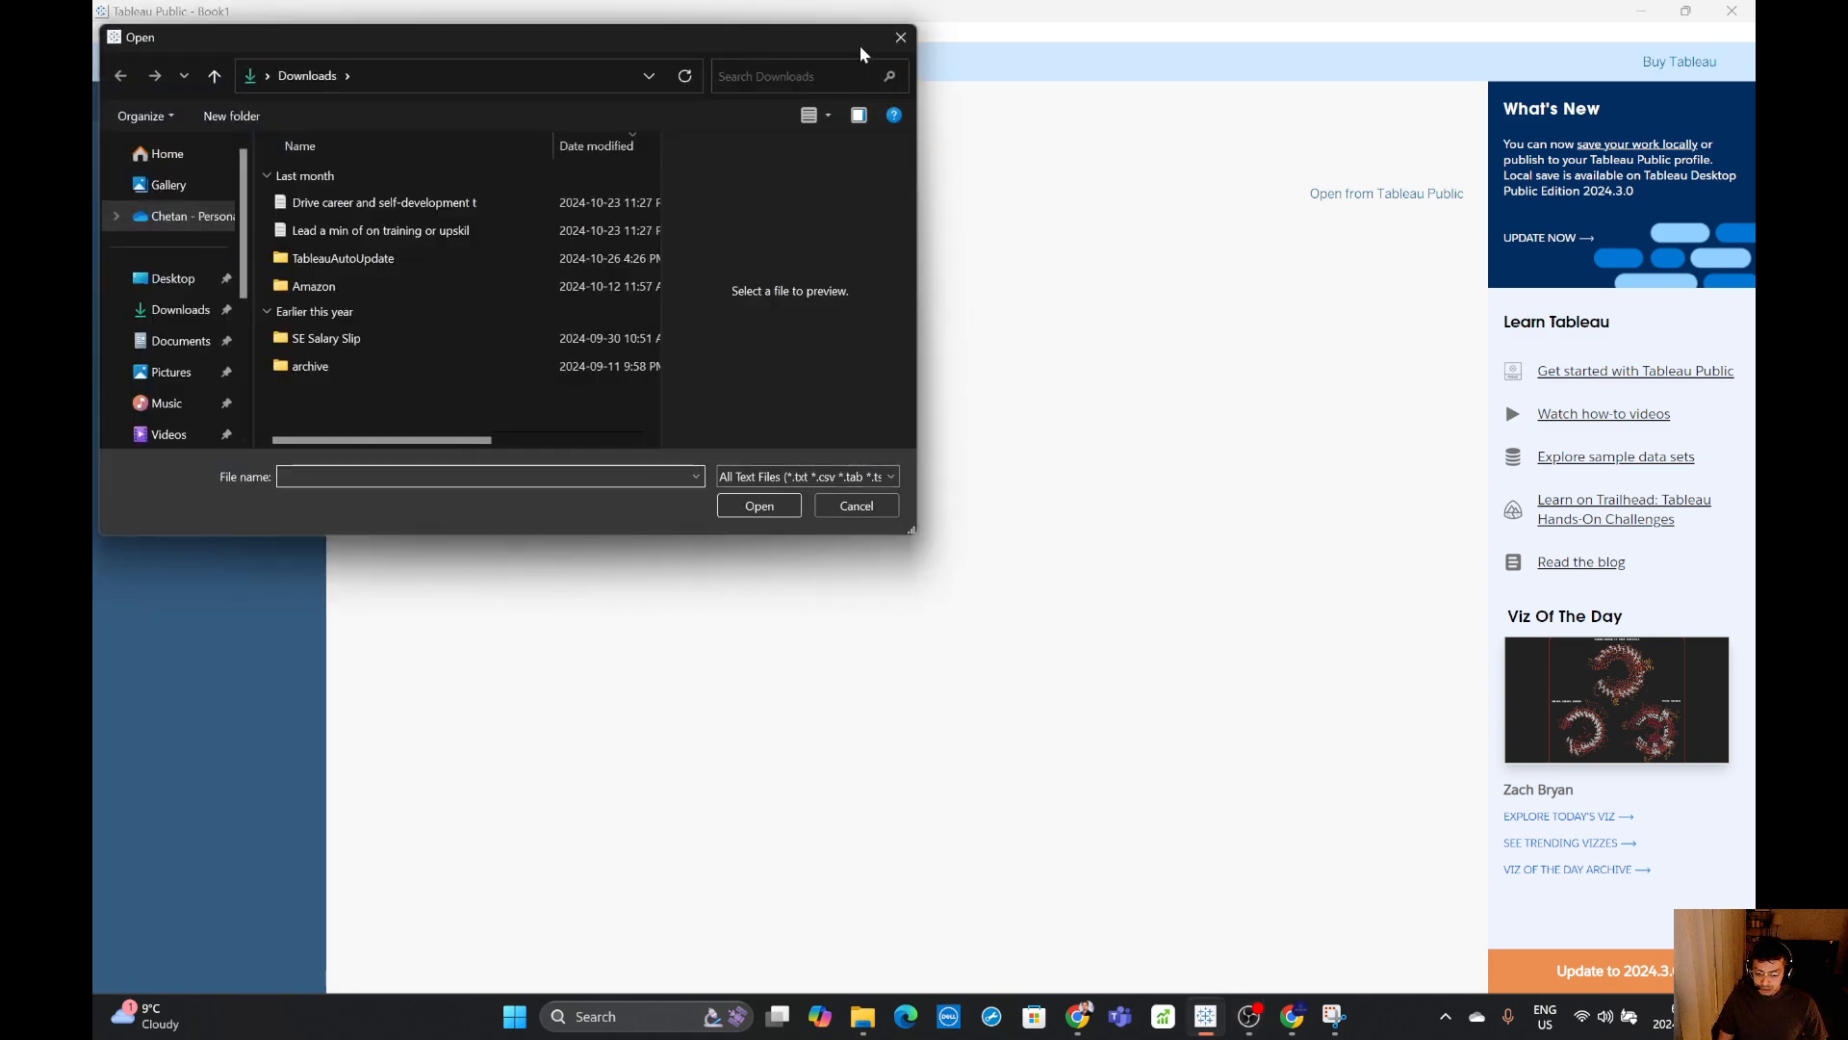
left_click(901, 40)
left_click(223, 246)
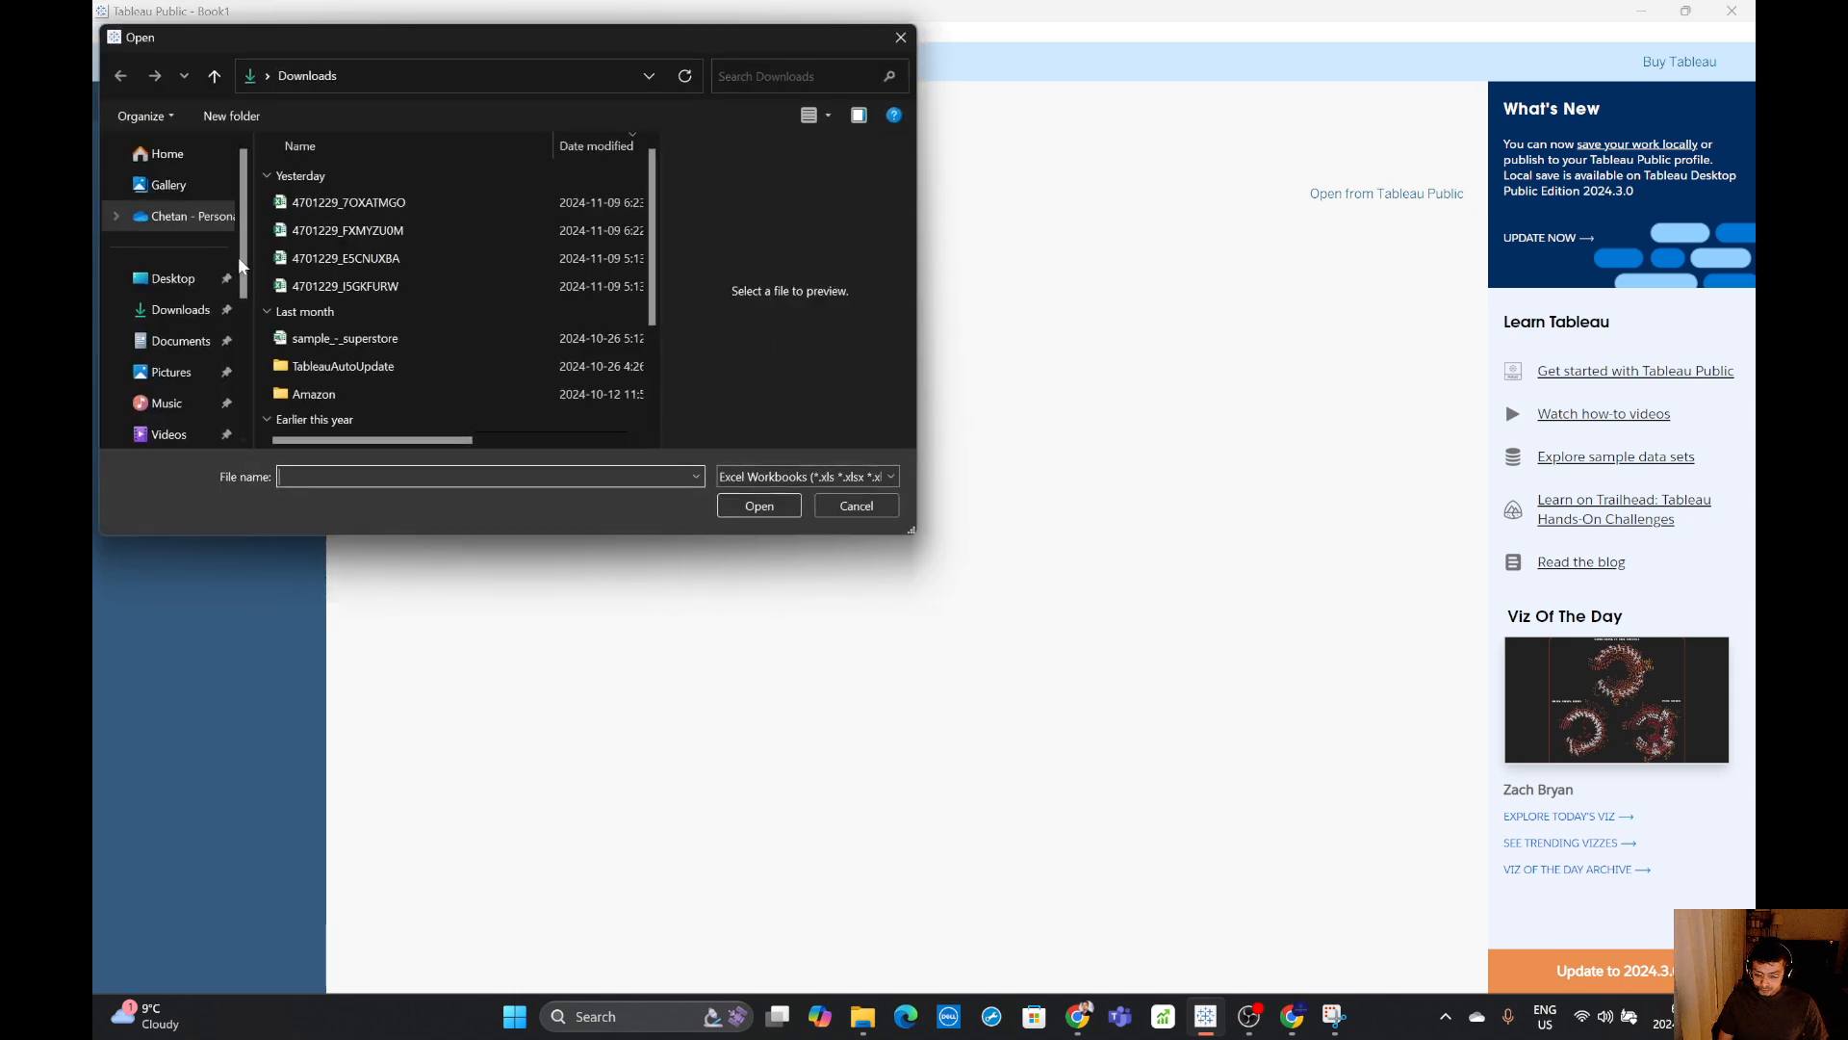
left_click(390, 341)
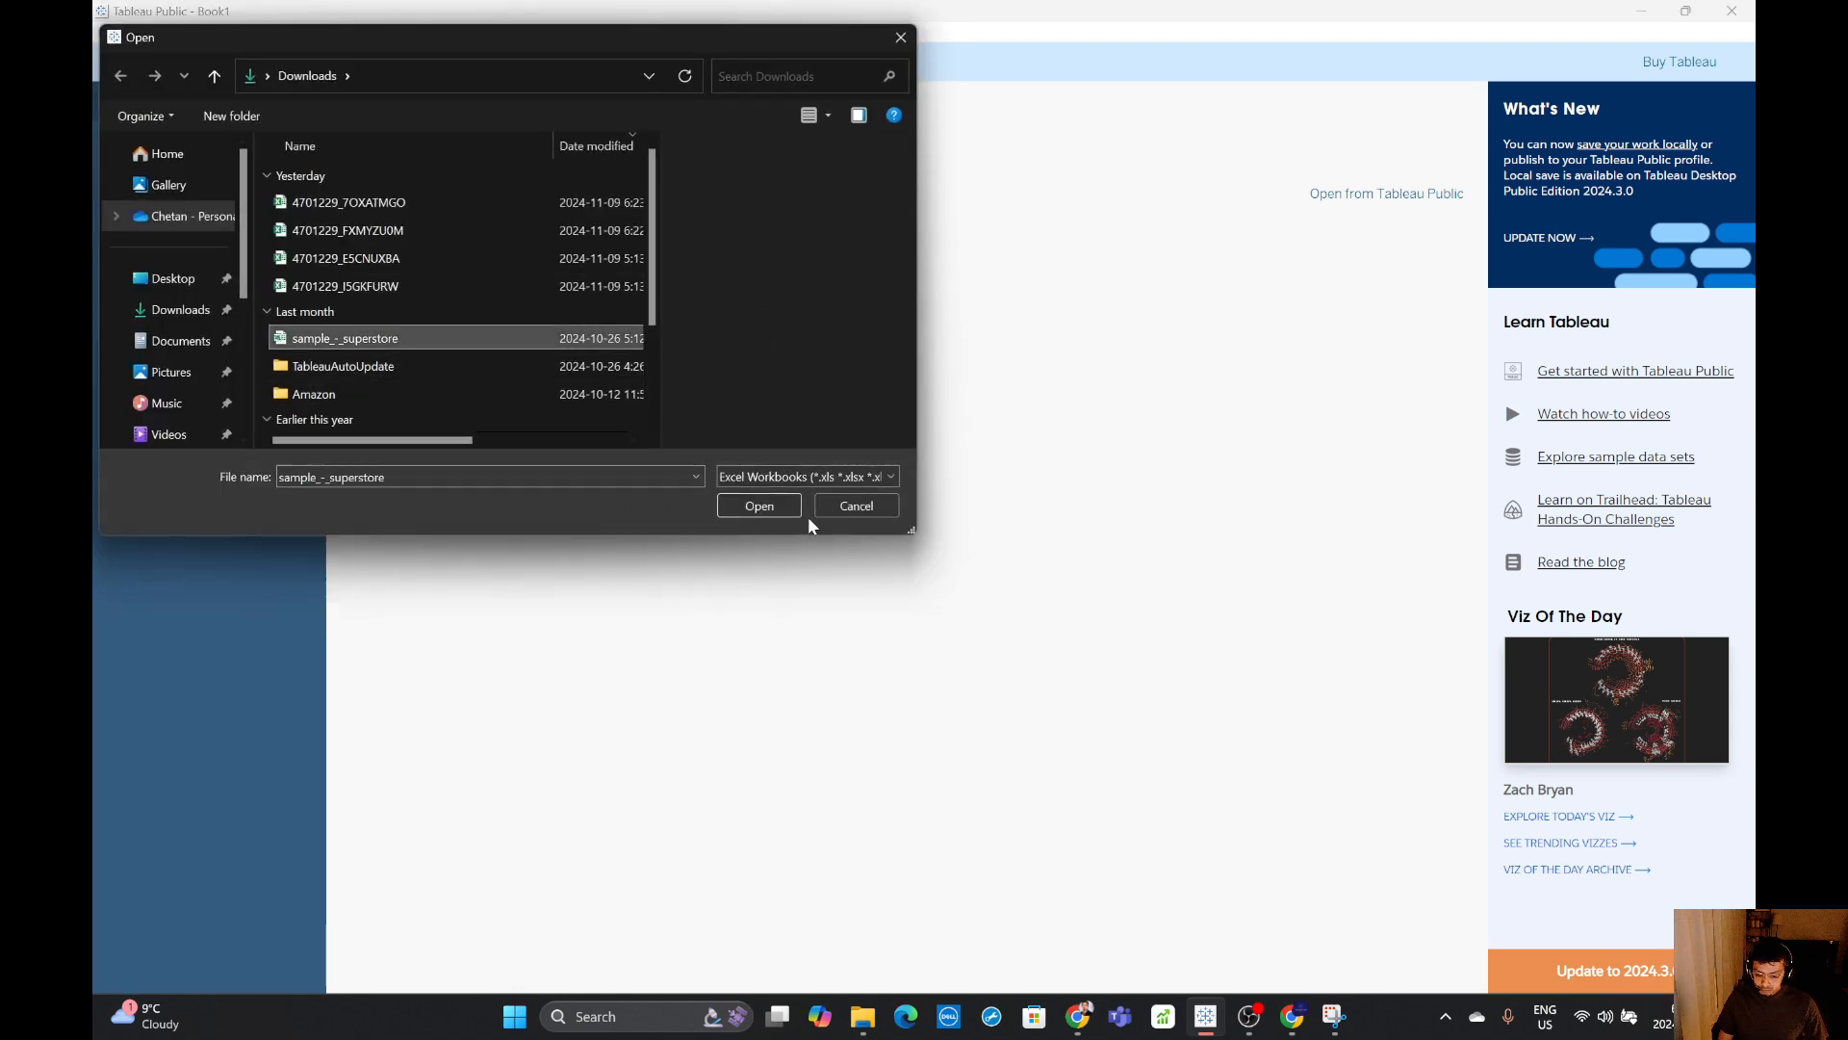
left_click(757, 505)
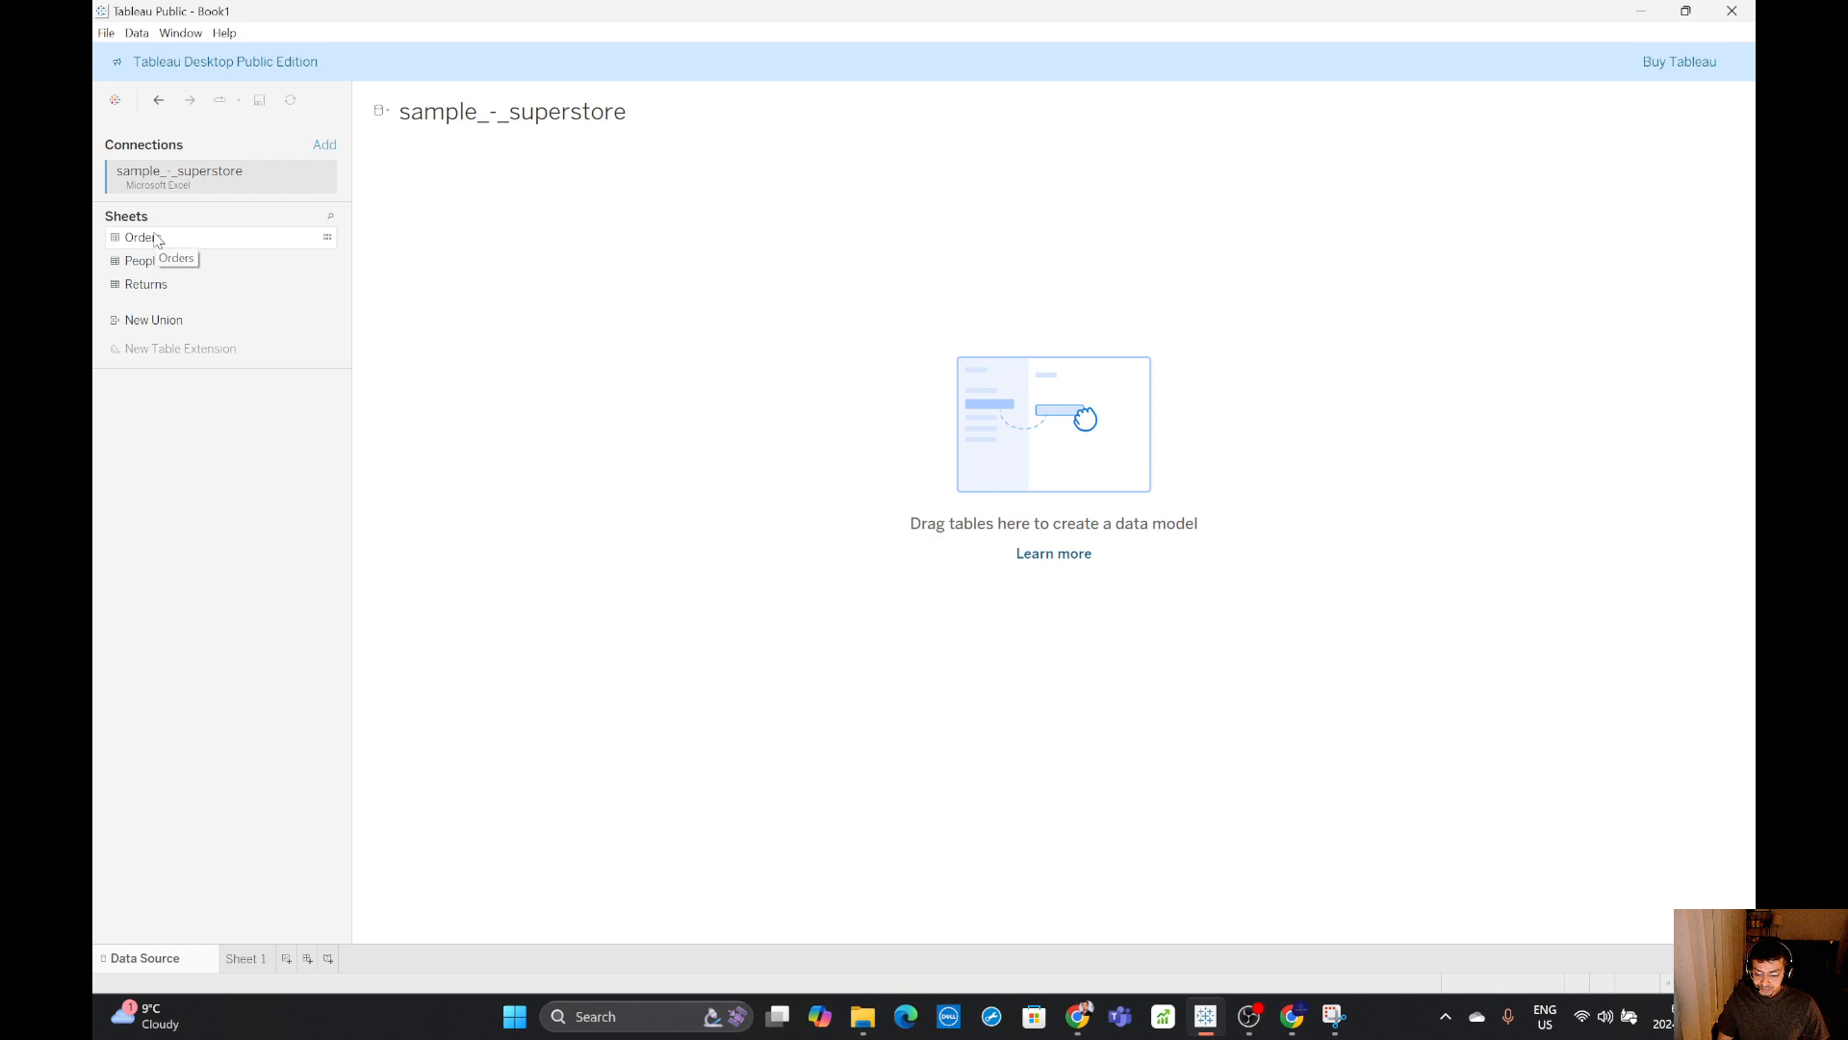
left_click_drag(157, 240, 413, 256)
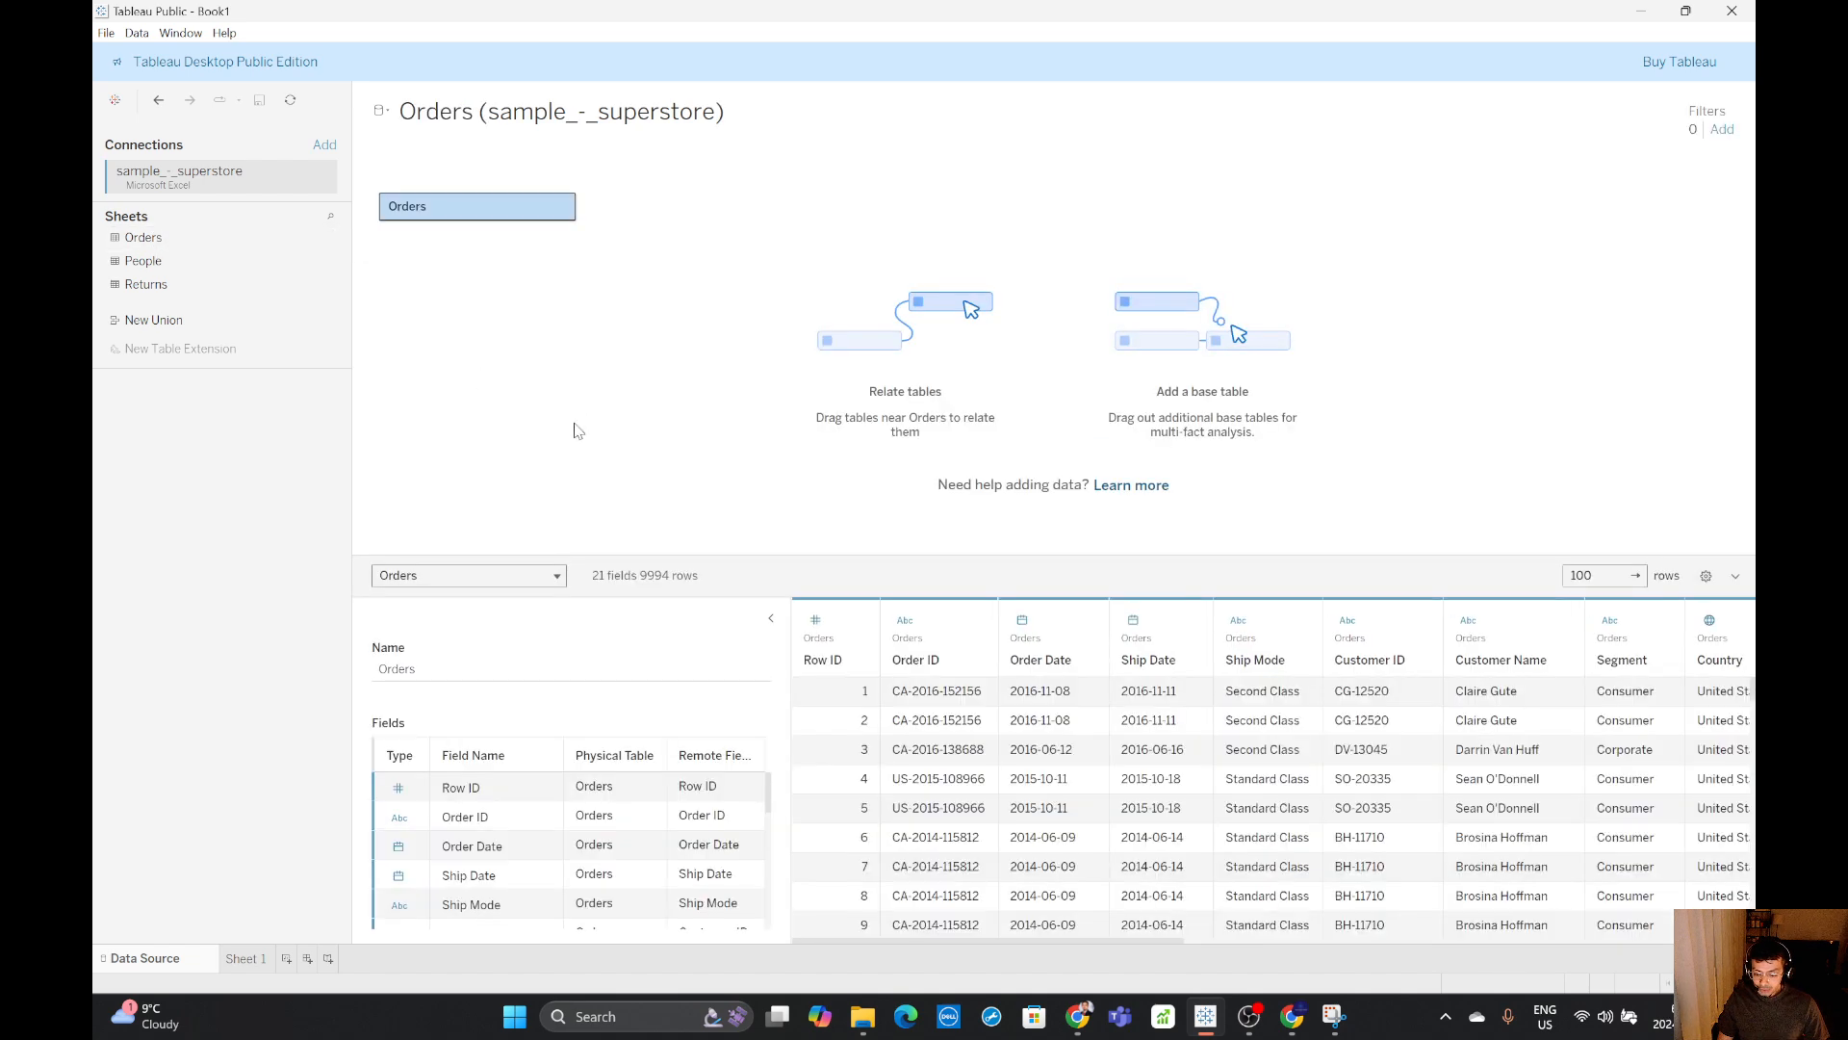
- On Sheet 1, build a bar chart with Region and Category as rows and Sales as columns
left_click(256, 960)
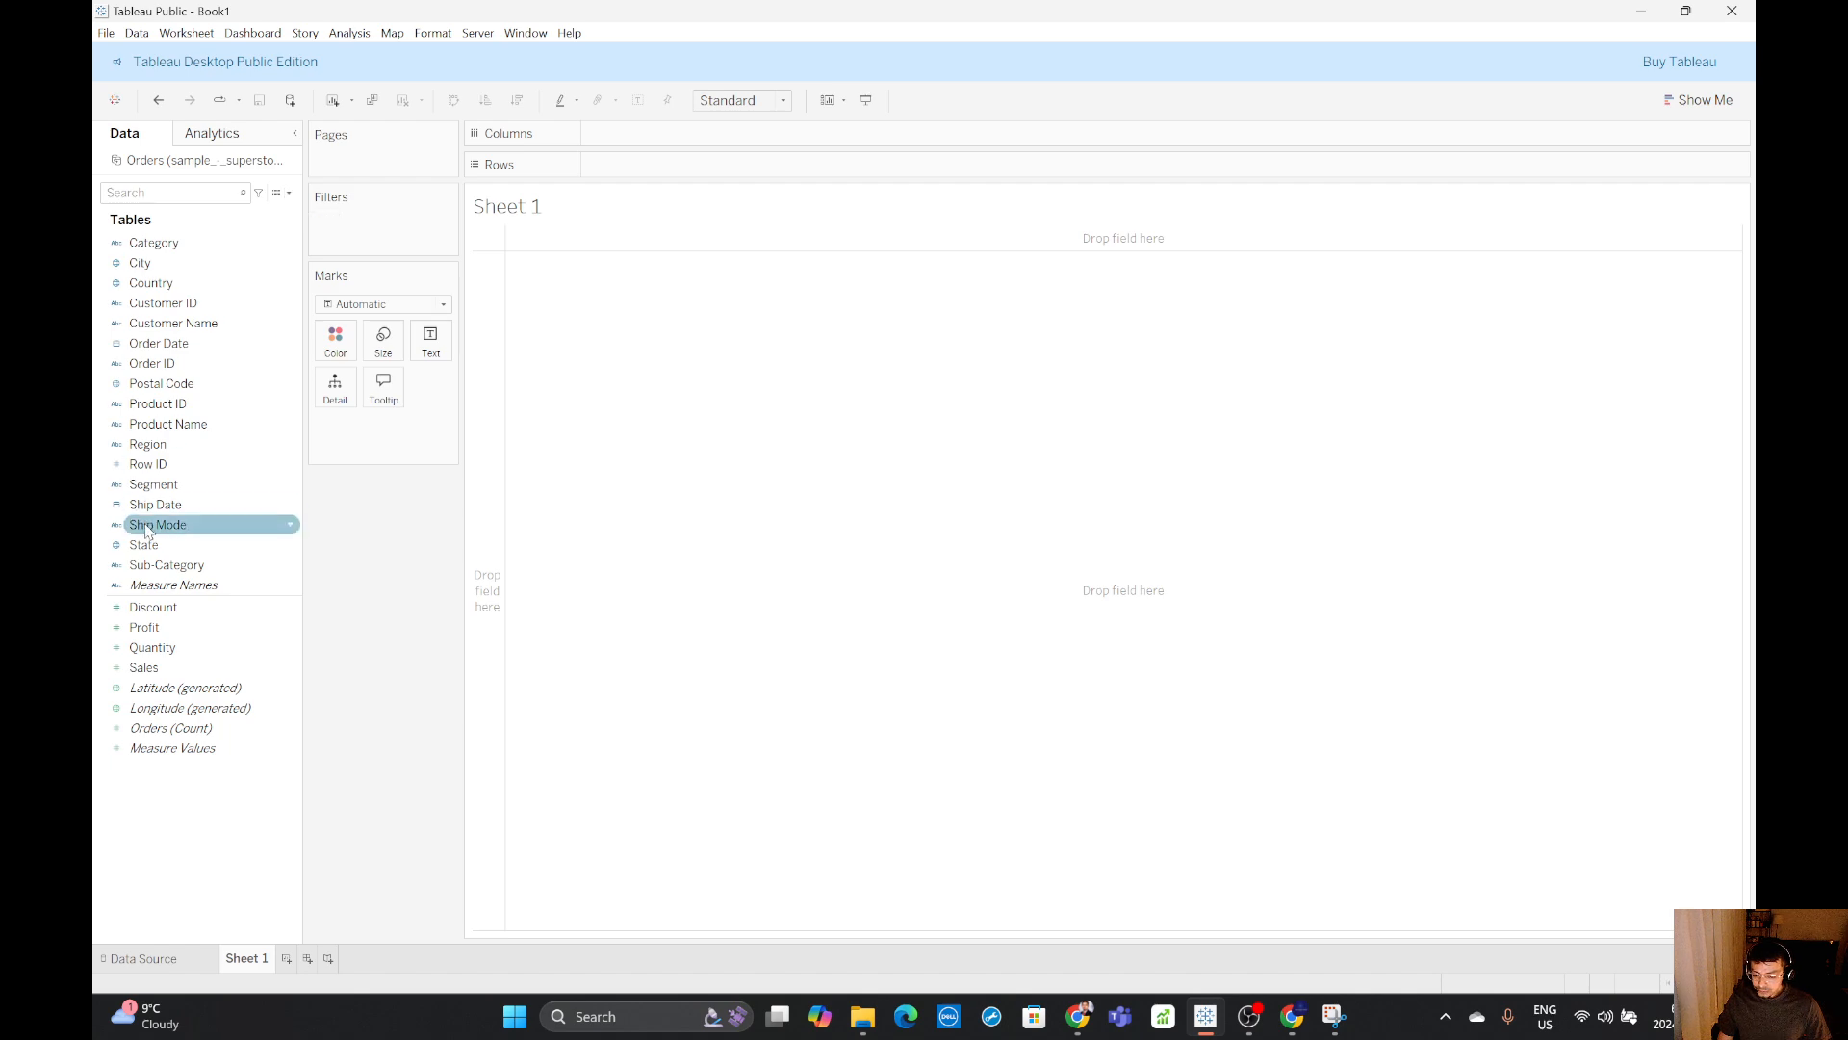
left_click_drag(149, 444, 632, 164)
left_click_drag(154, 243, 847, 181)
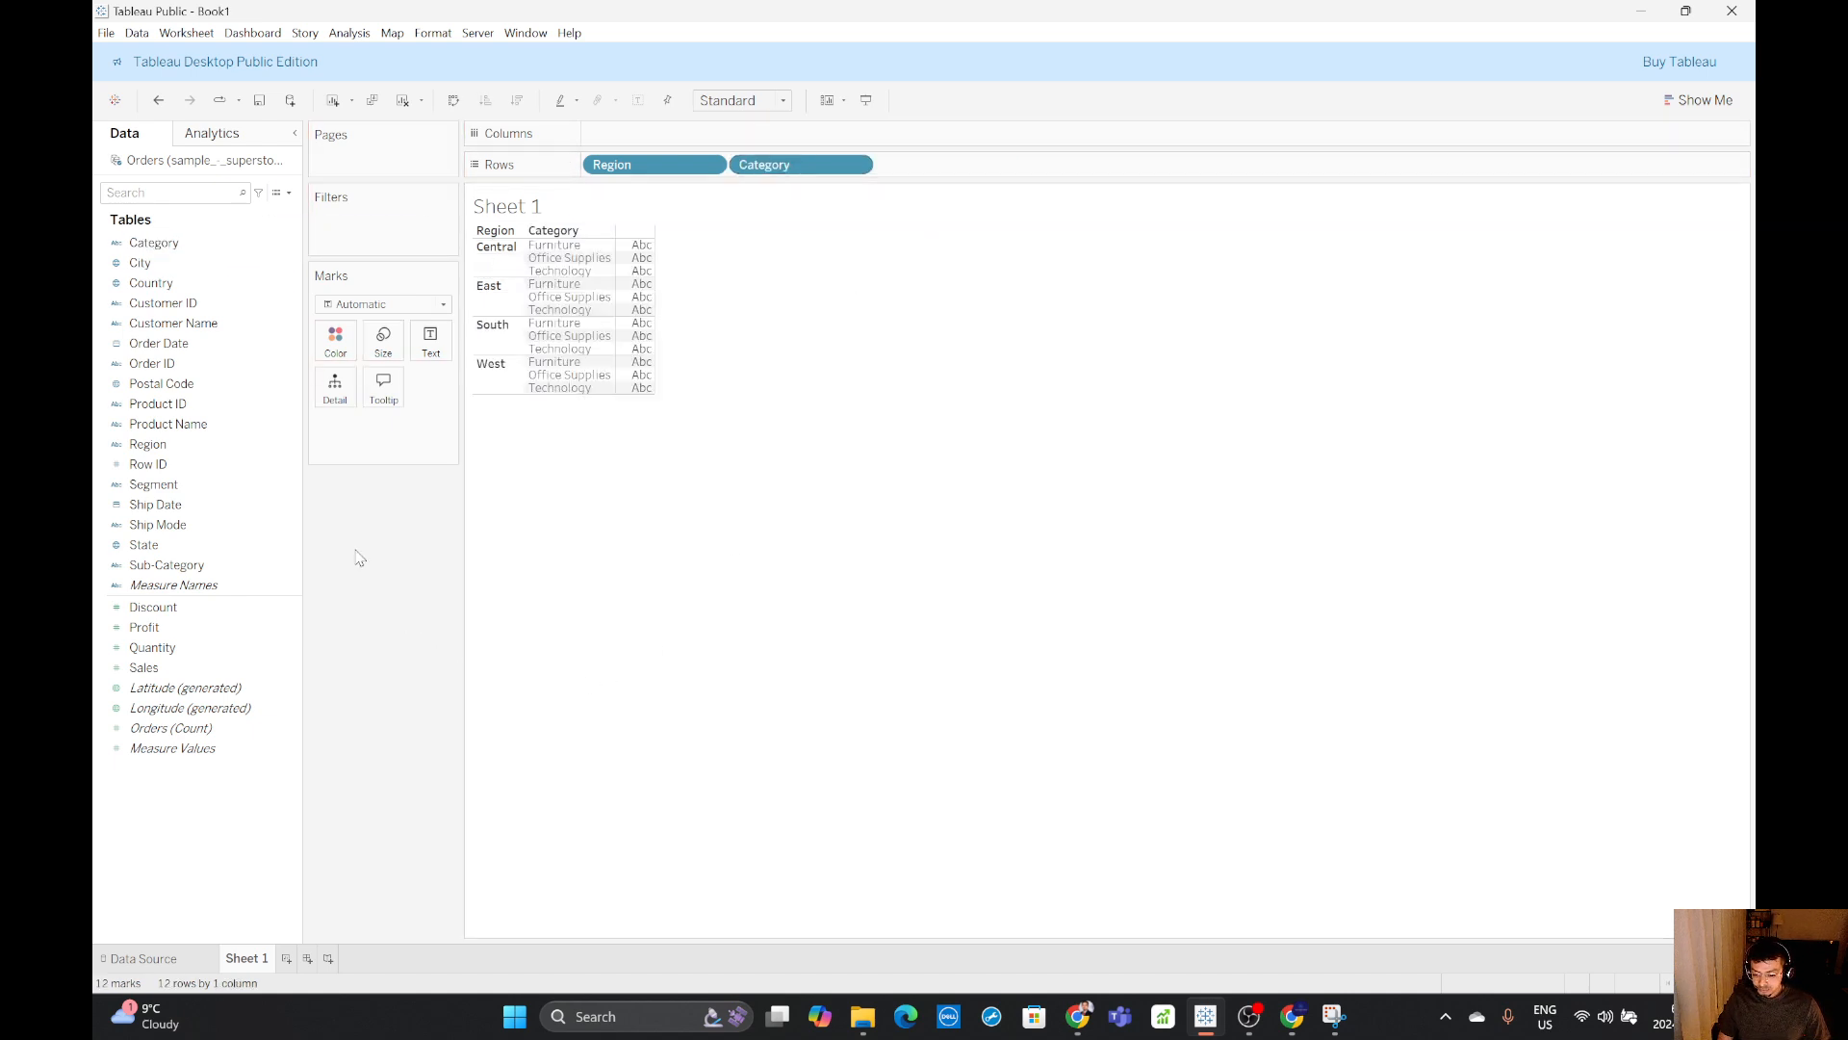
left_click_drag(172, 668, 674, 135)
- Fit the chart to Entire View and show mark labels on the bars
left_click(741, 100)
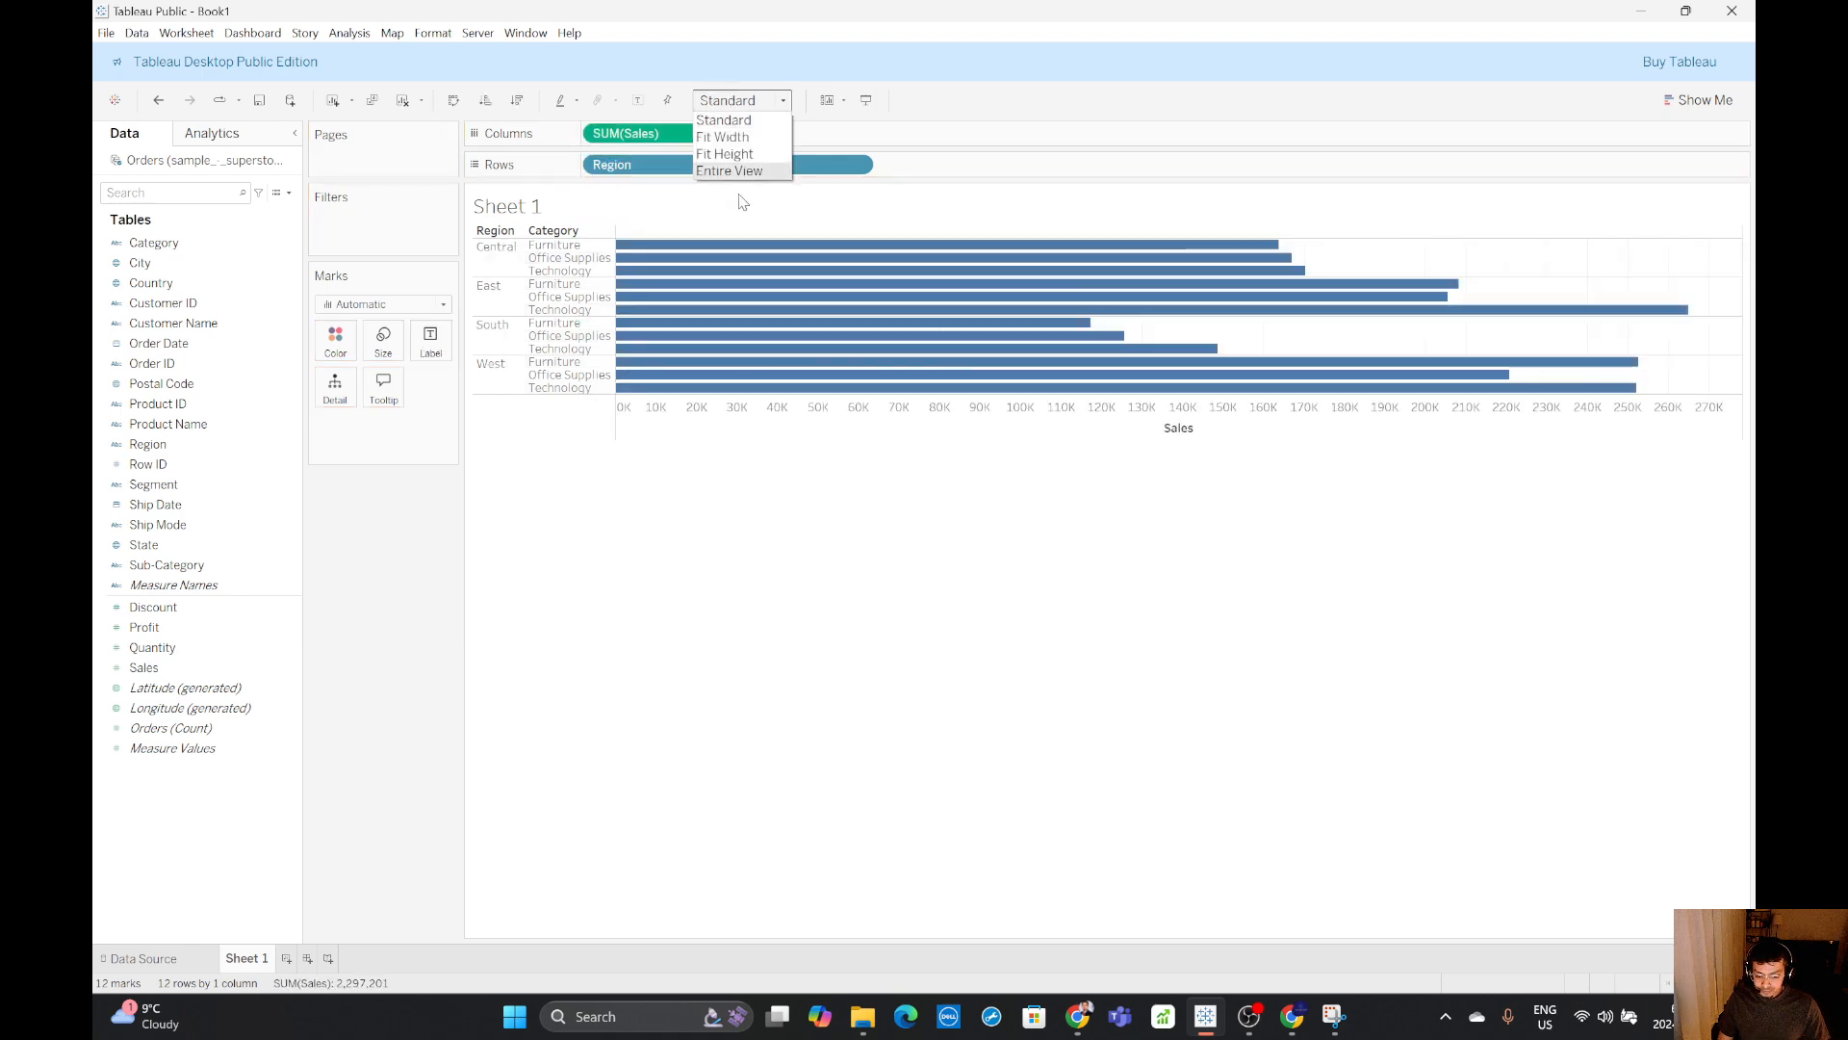
left_click(739, 174)
left_click(430, 341)
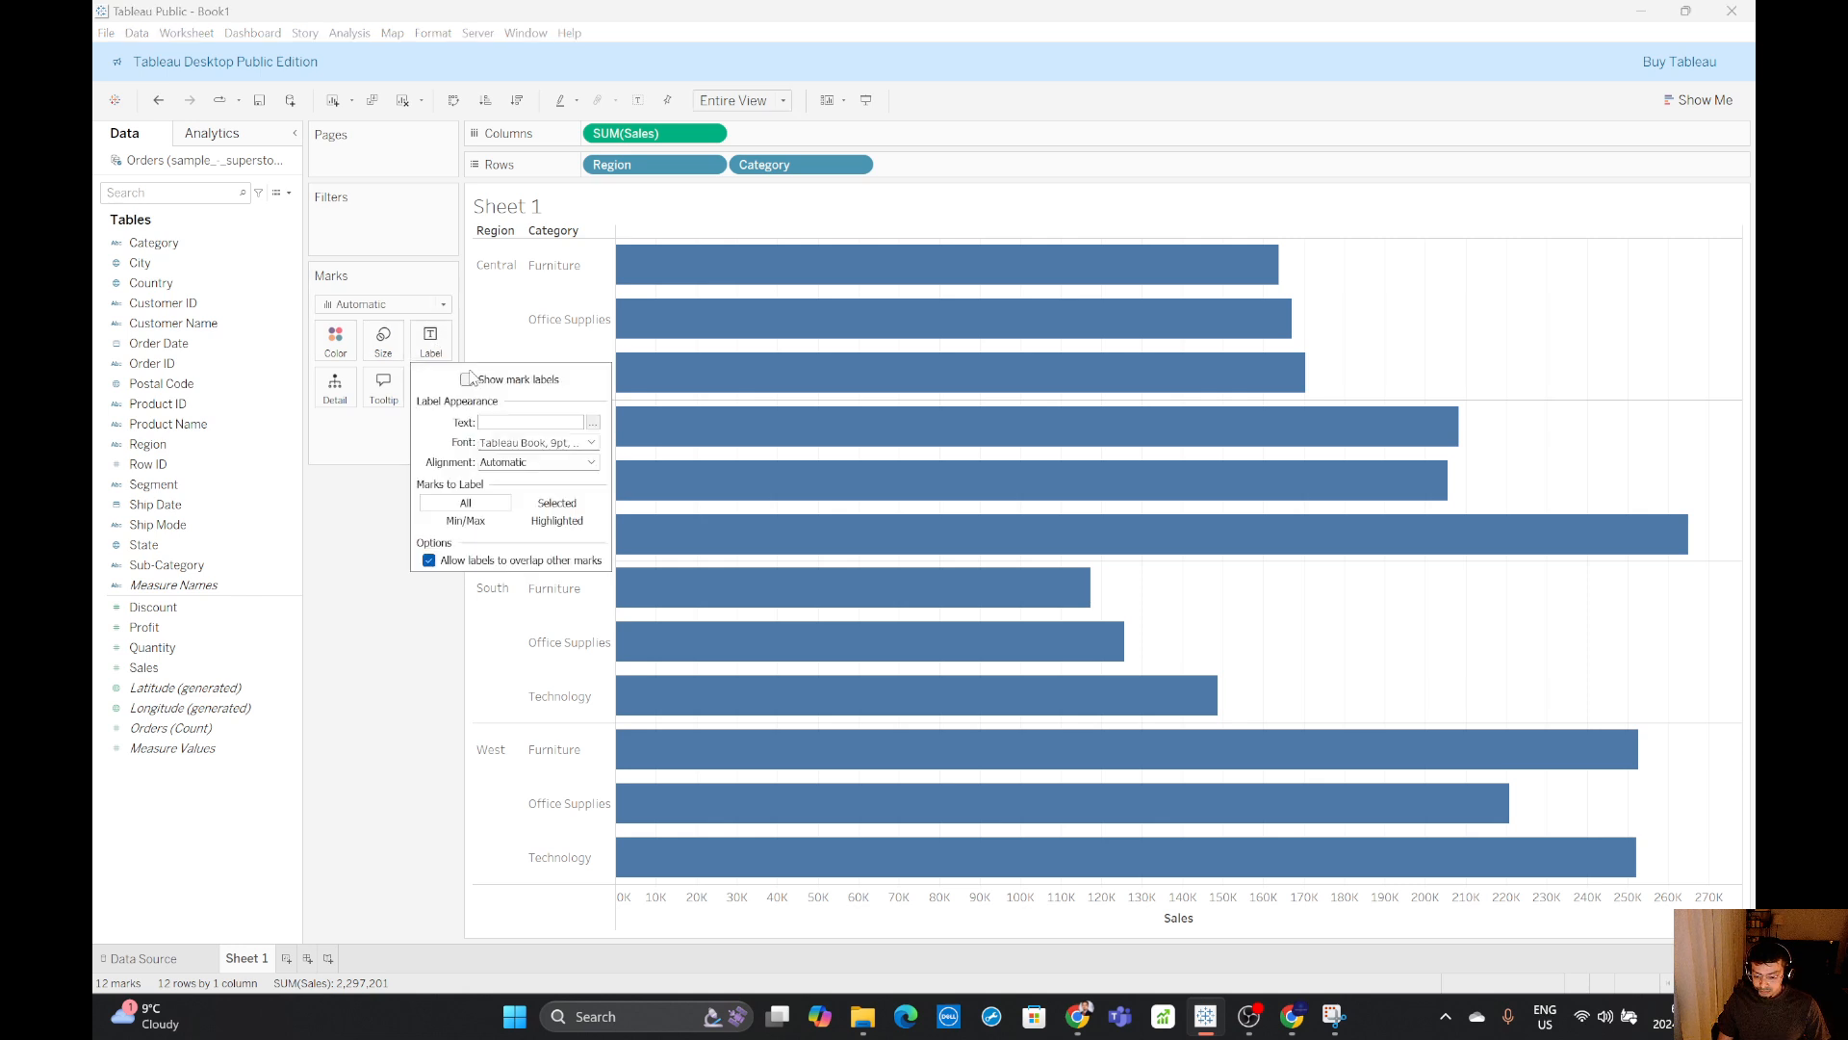
left_click(467, 379)
left_click(397, 710)
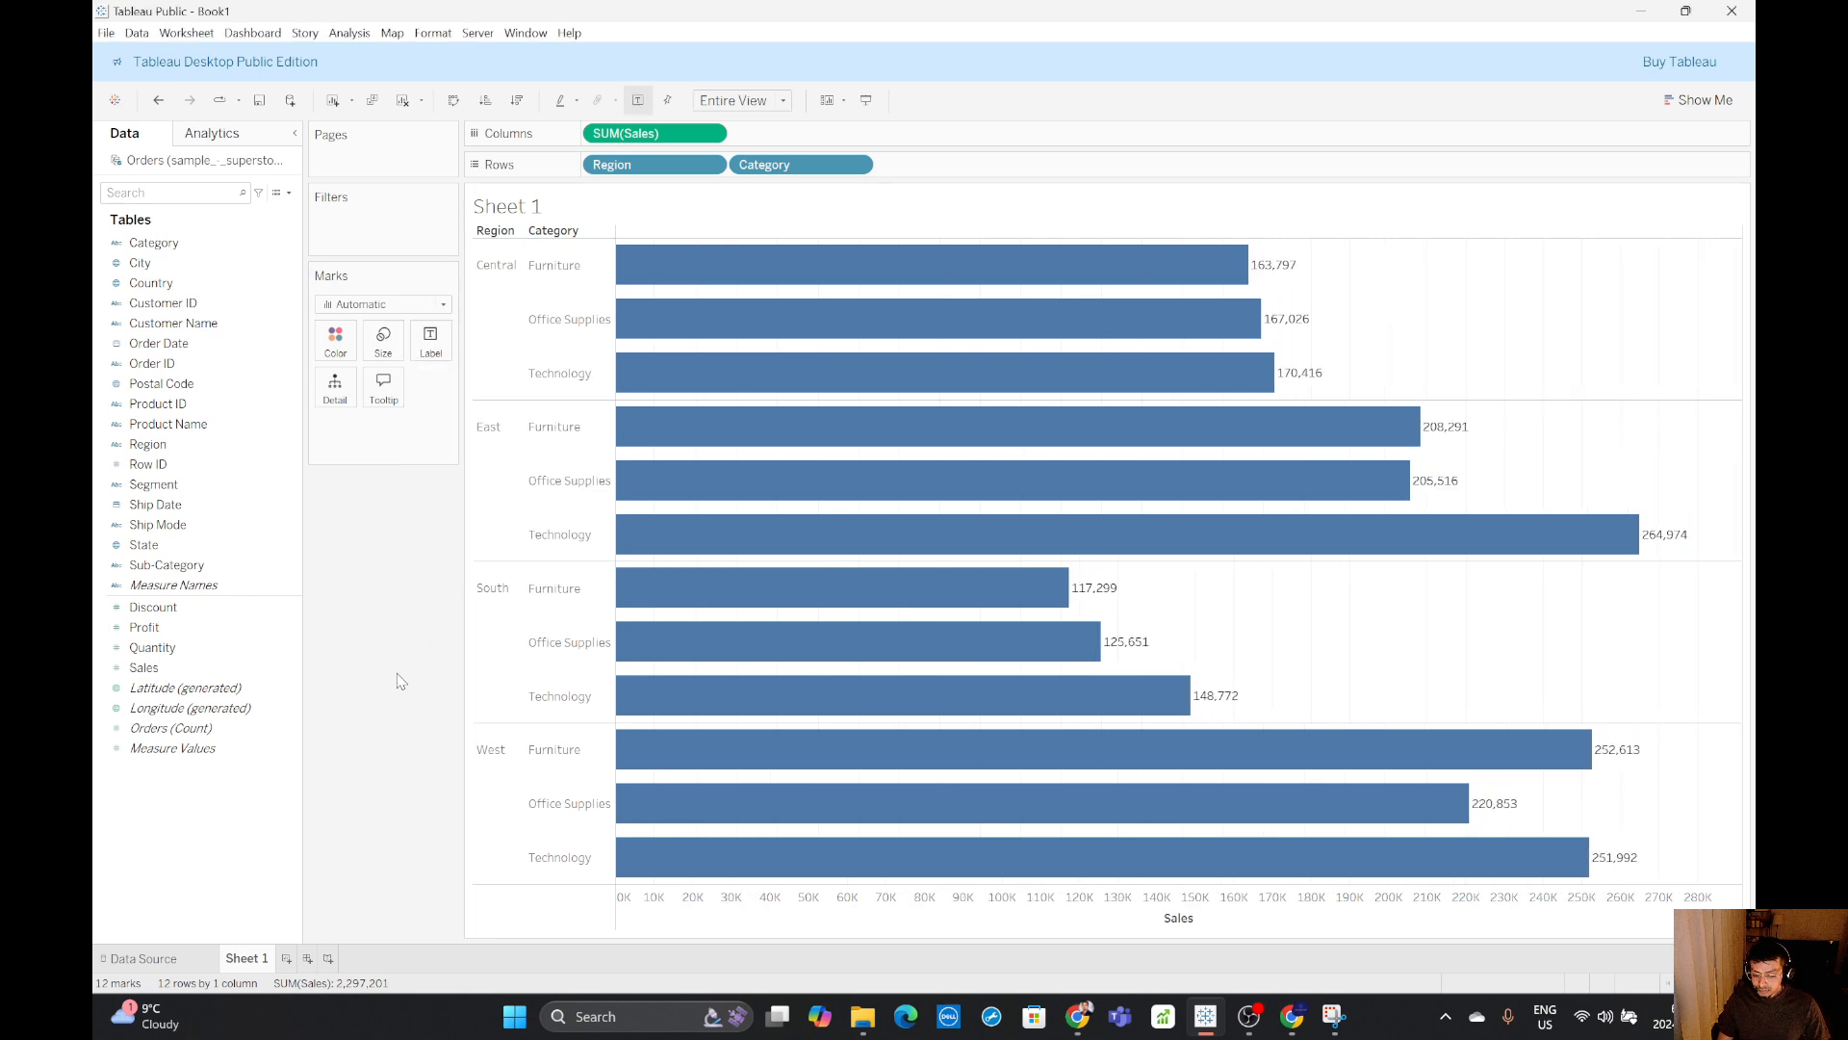
- Change the aggregation of Sales on the columns to Average
left_click(710, 135)
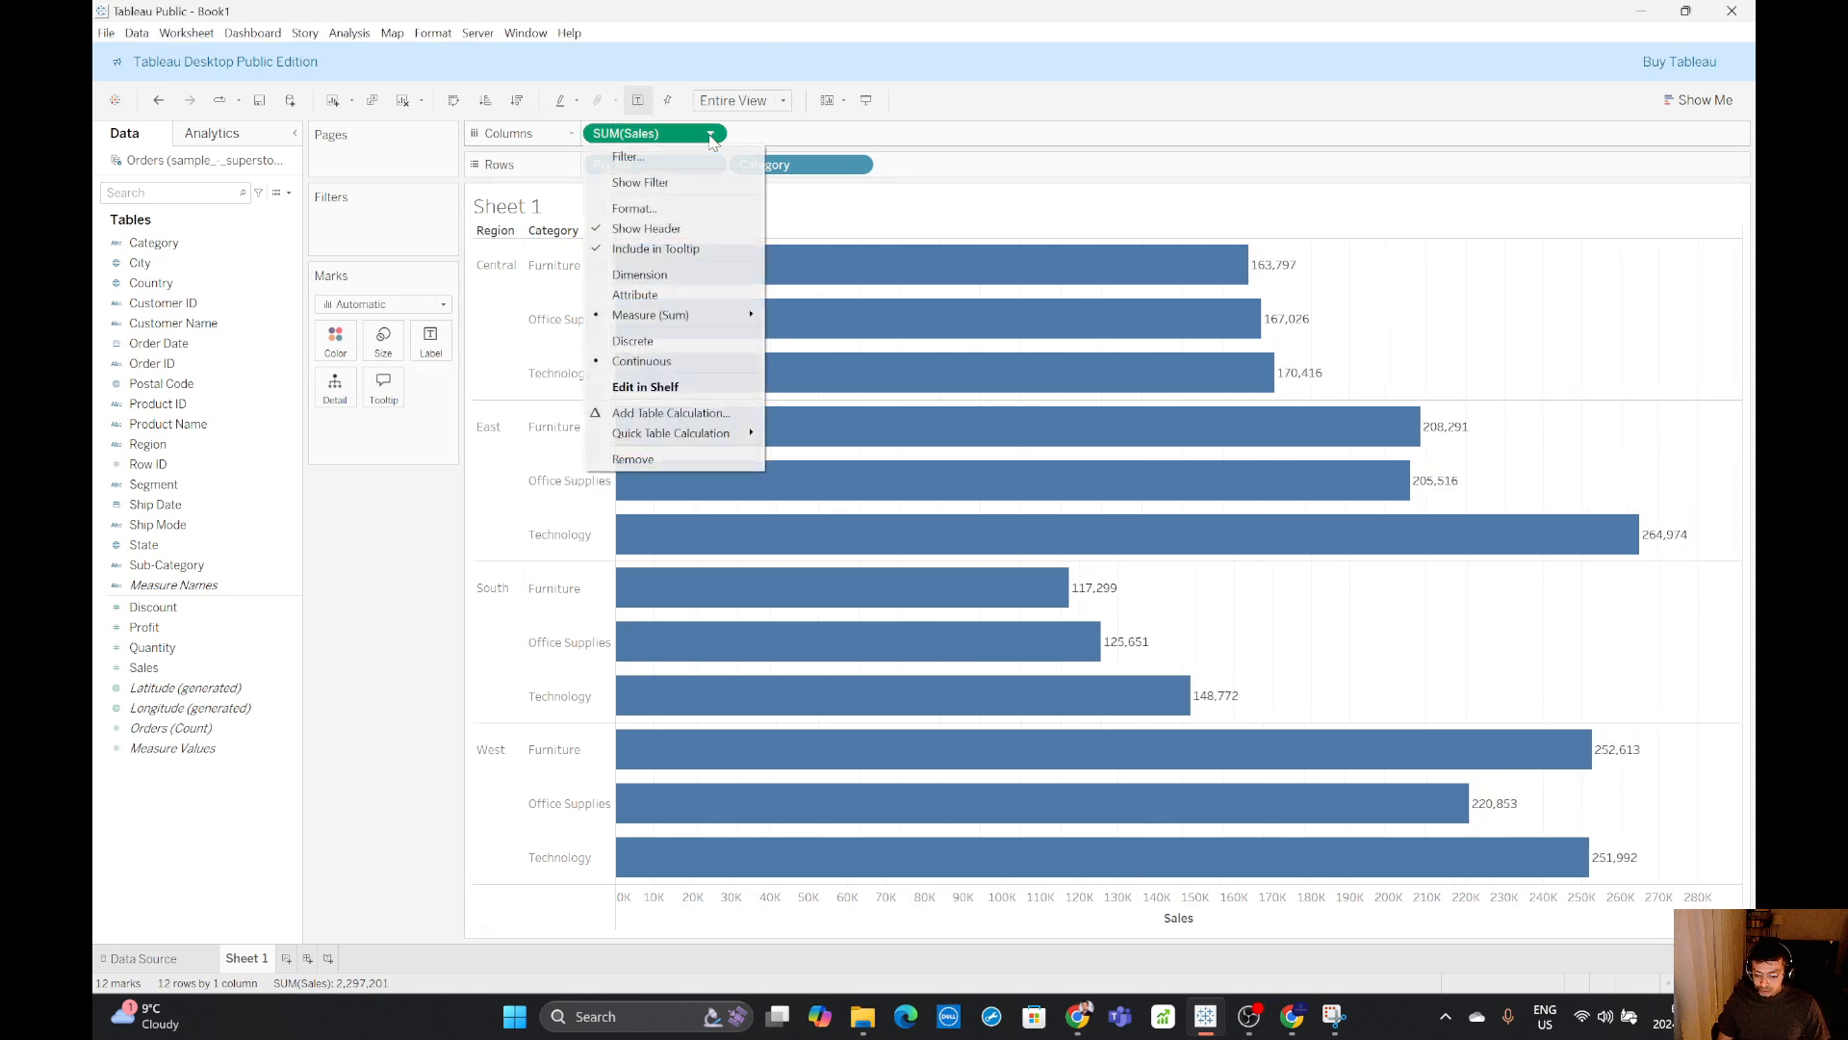
mouse_move(673, 318)
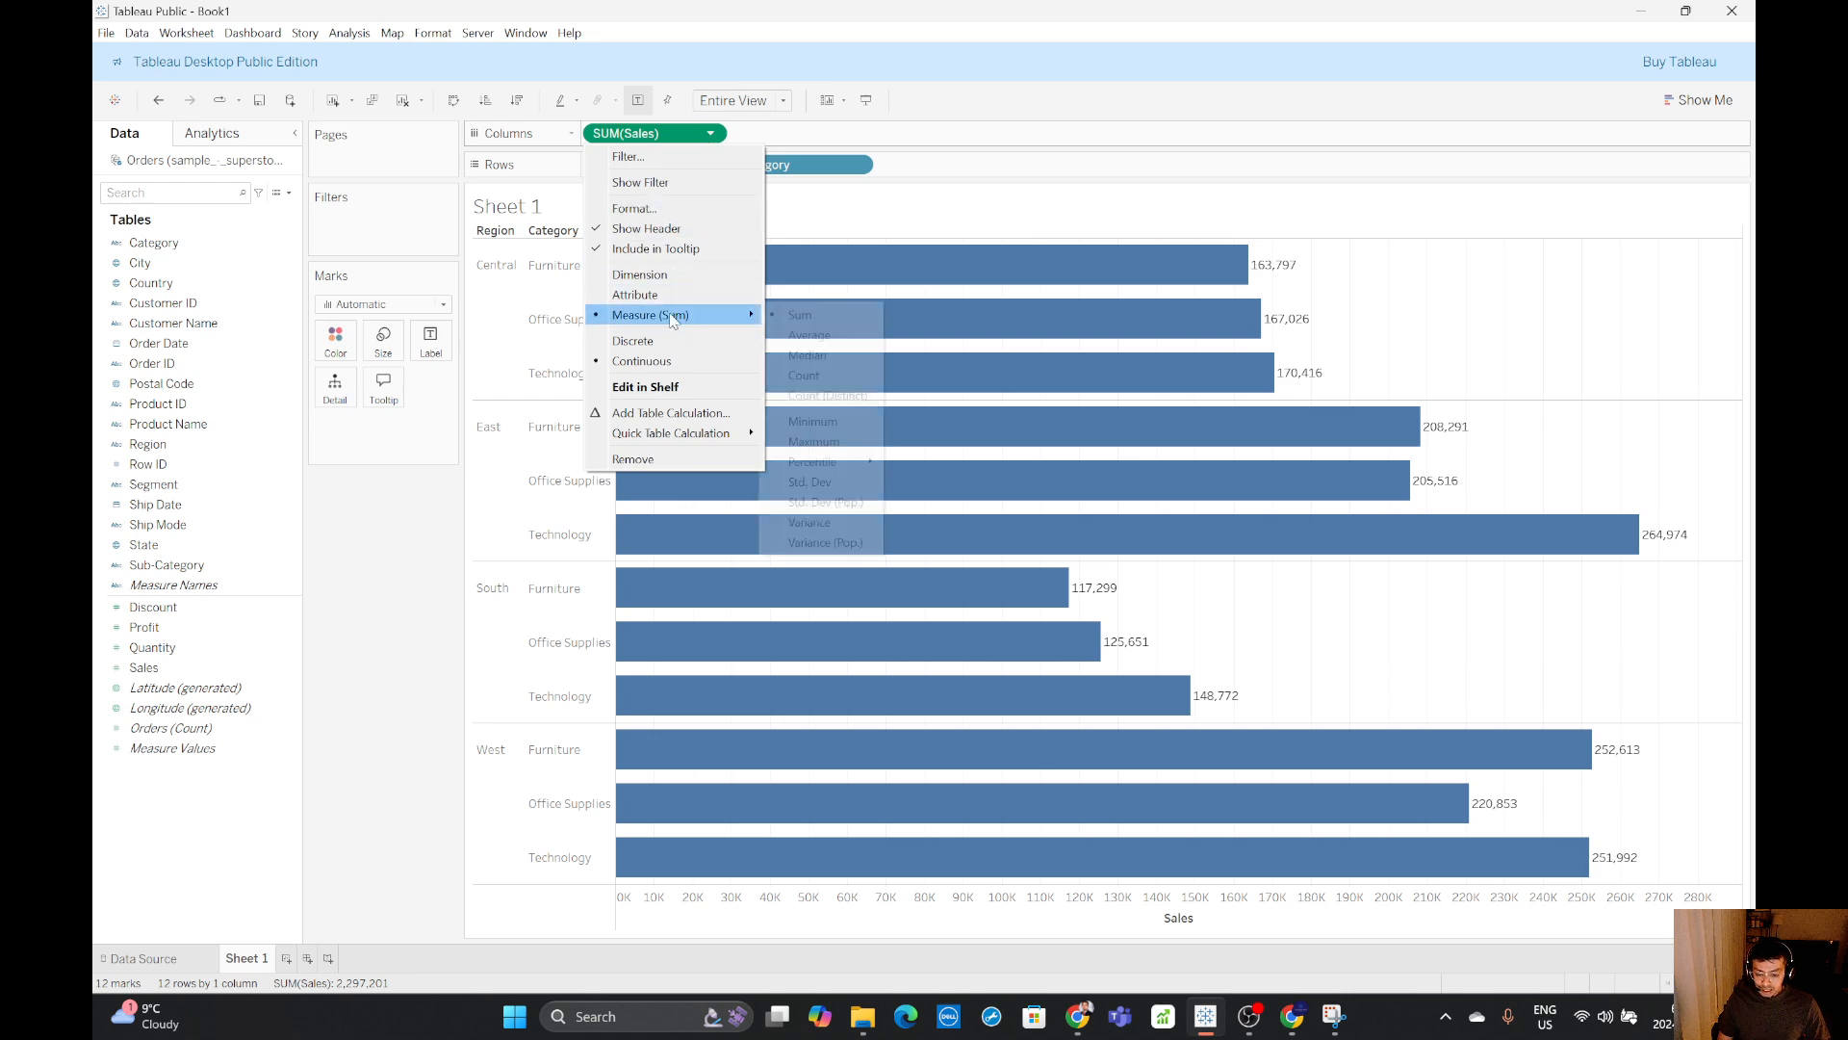
left_click(806, 336)
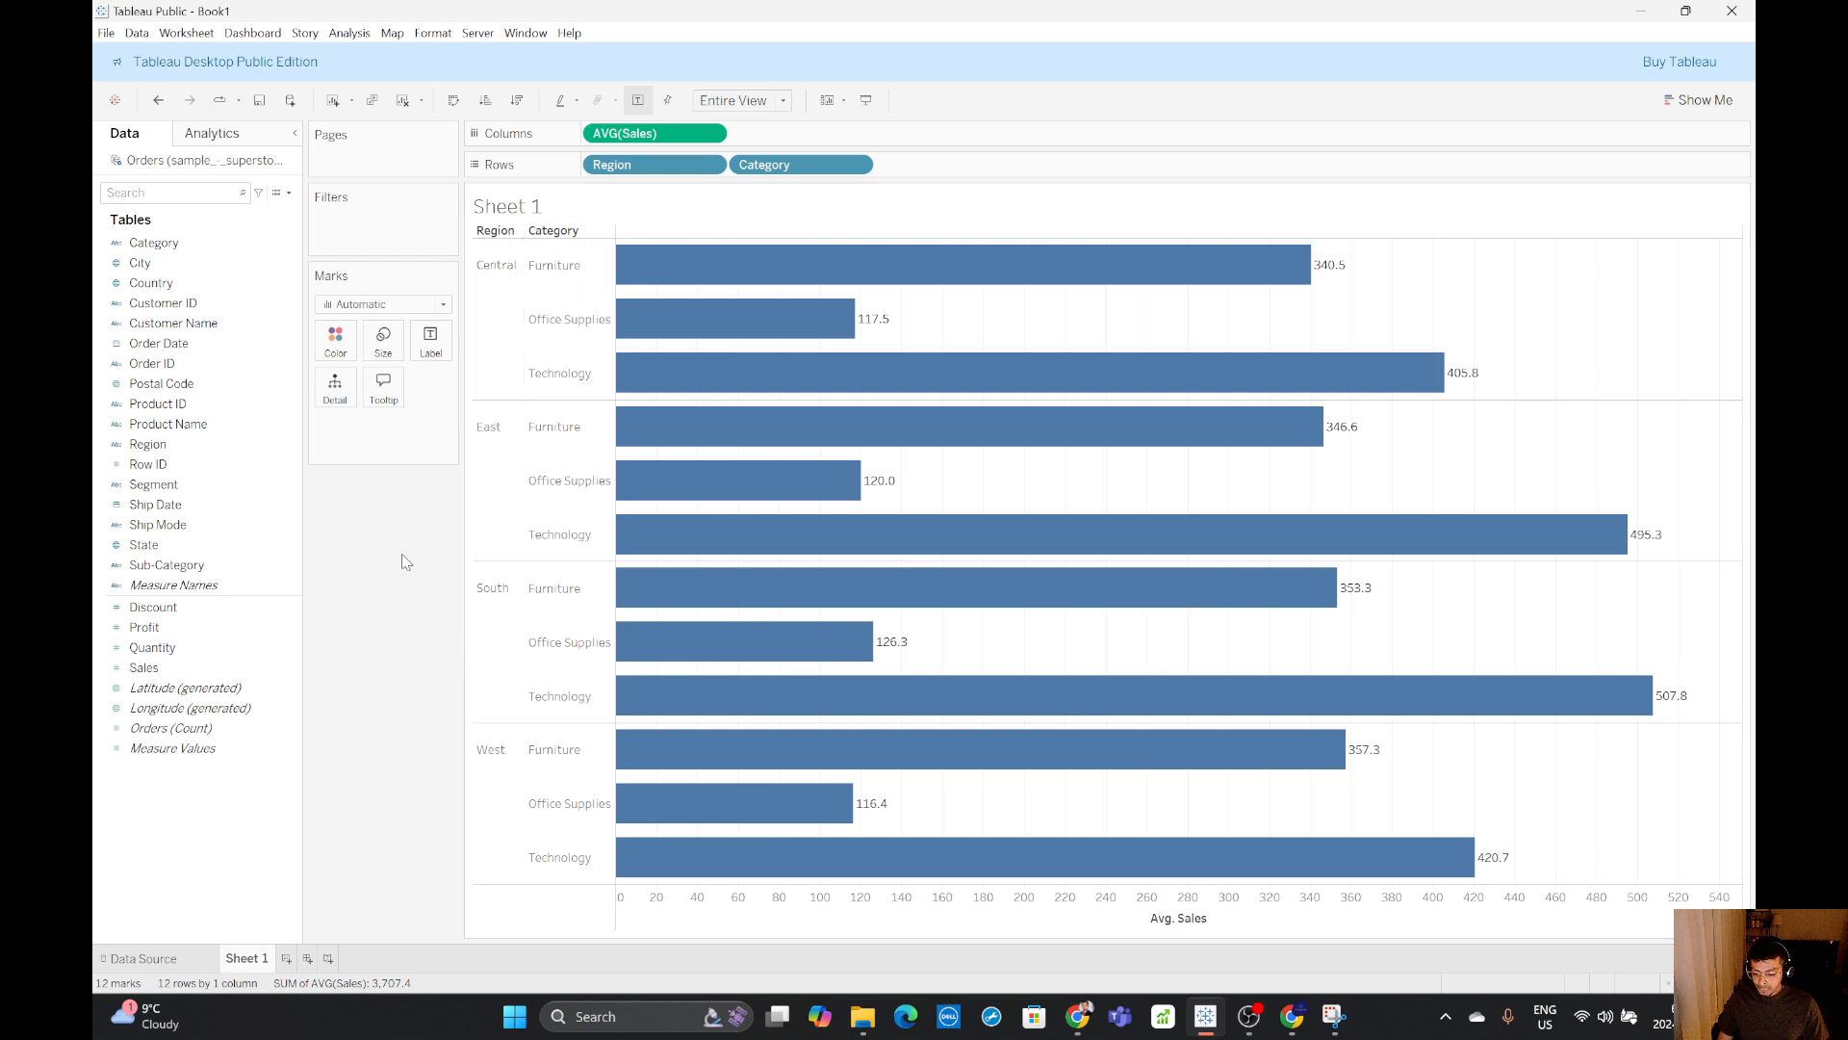
- Rename the worksheet Sheet 1 as Fixed
left_click(290, 193)
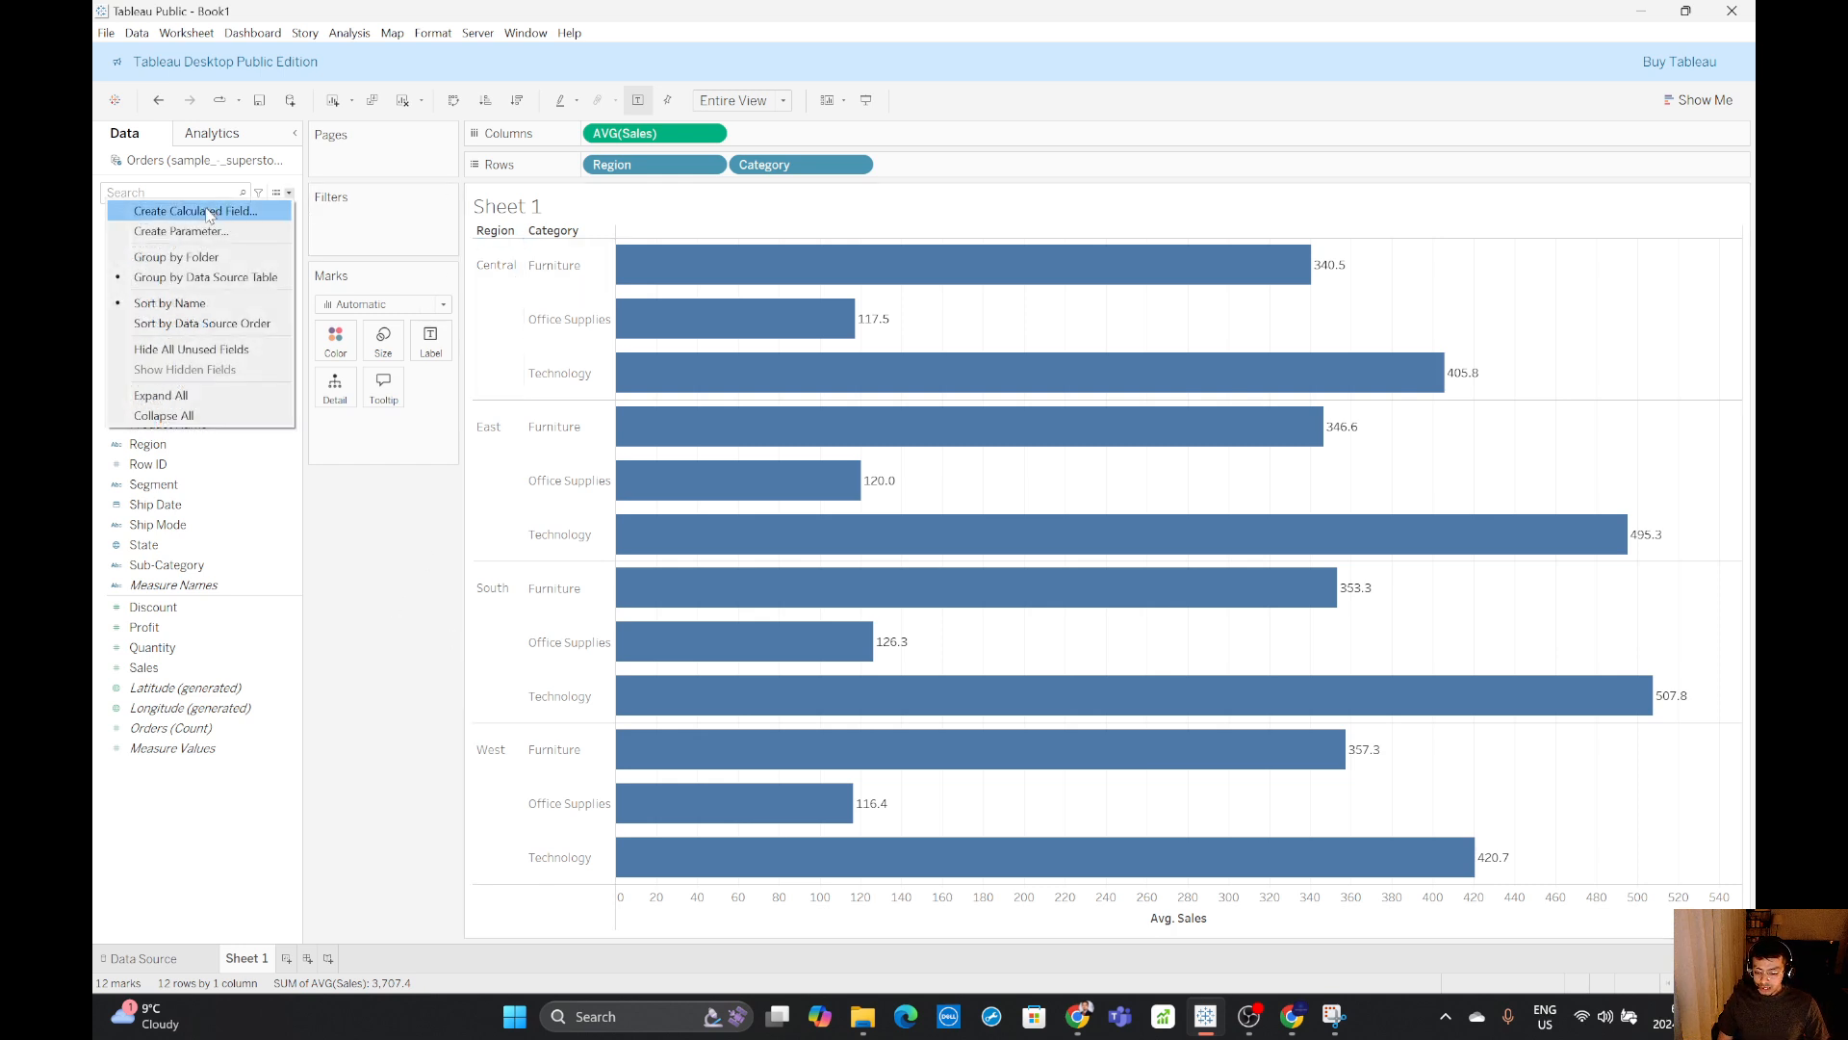
left_click(390, 869)
double_click(252, 958)
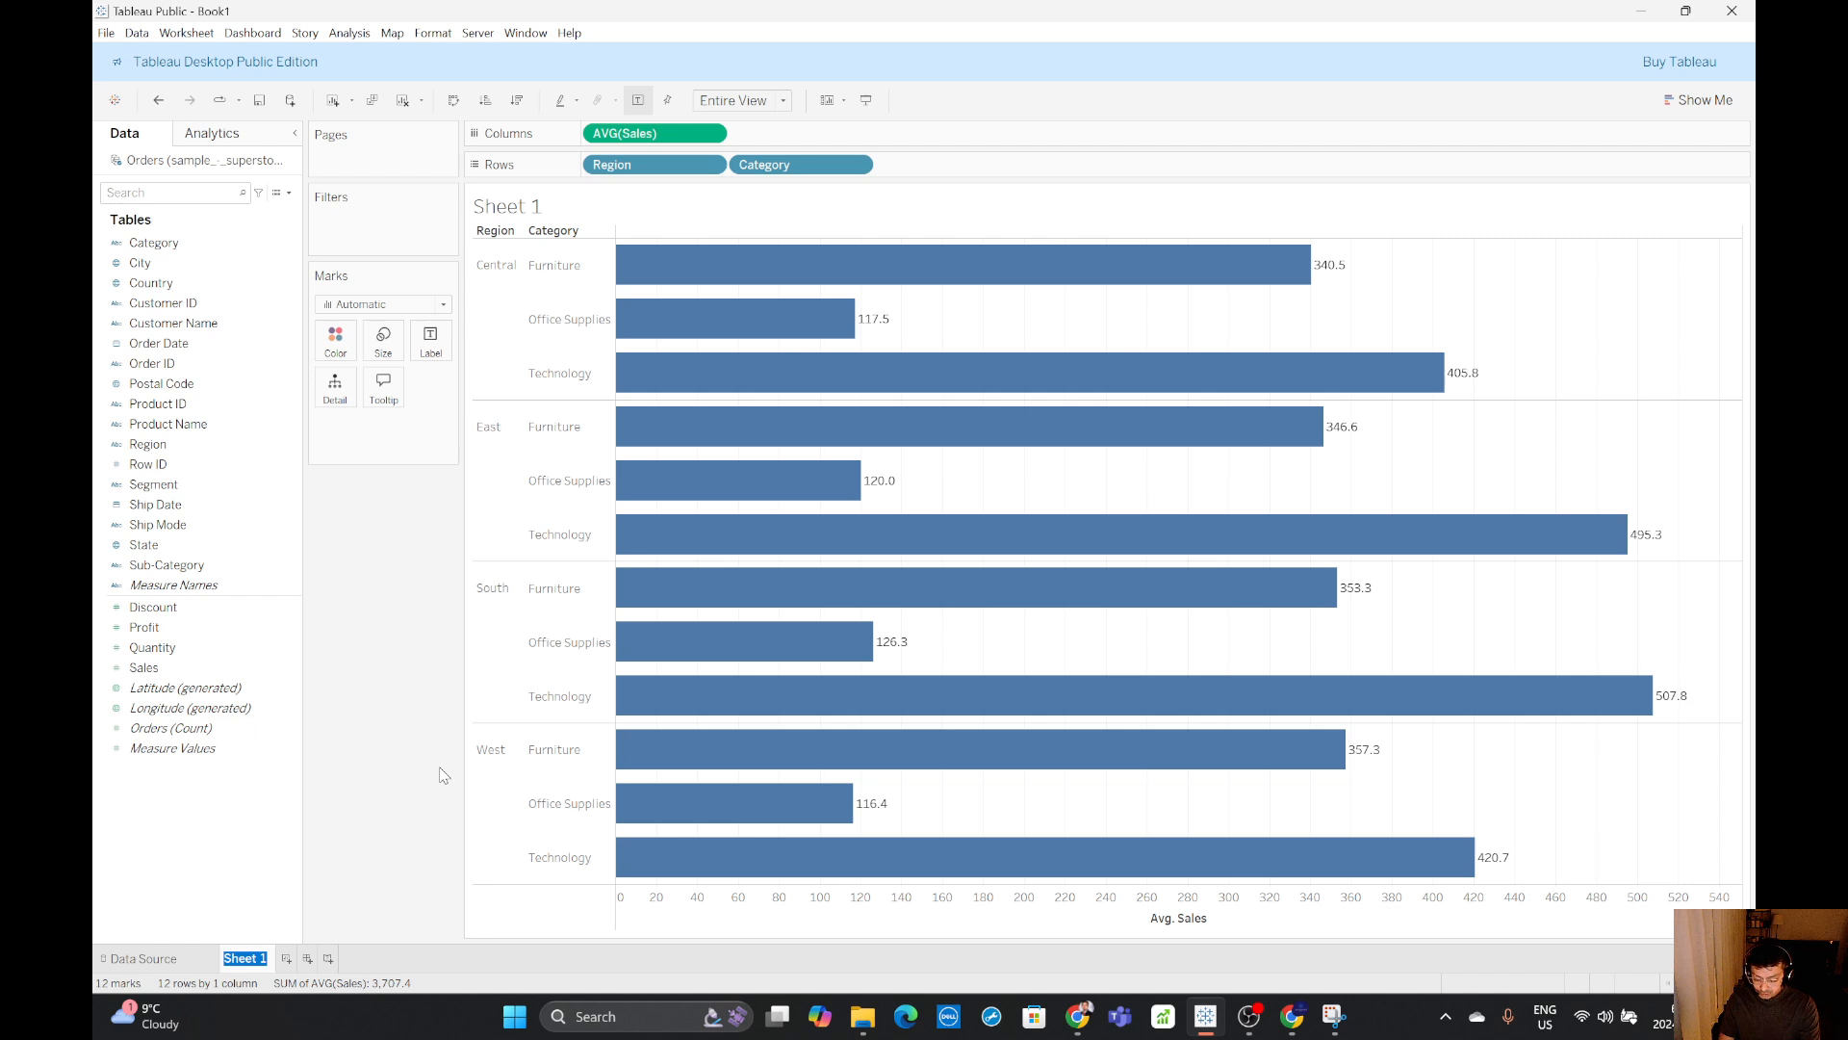
type("Fixed")
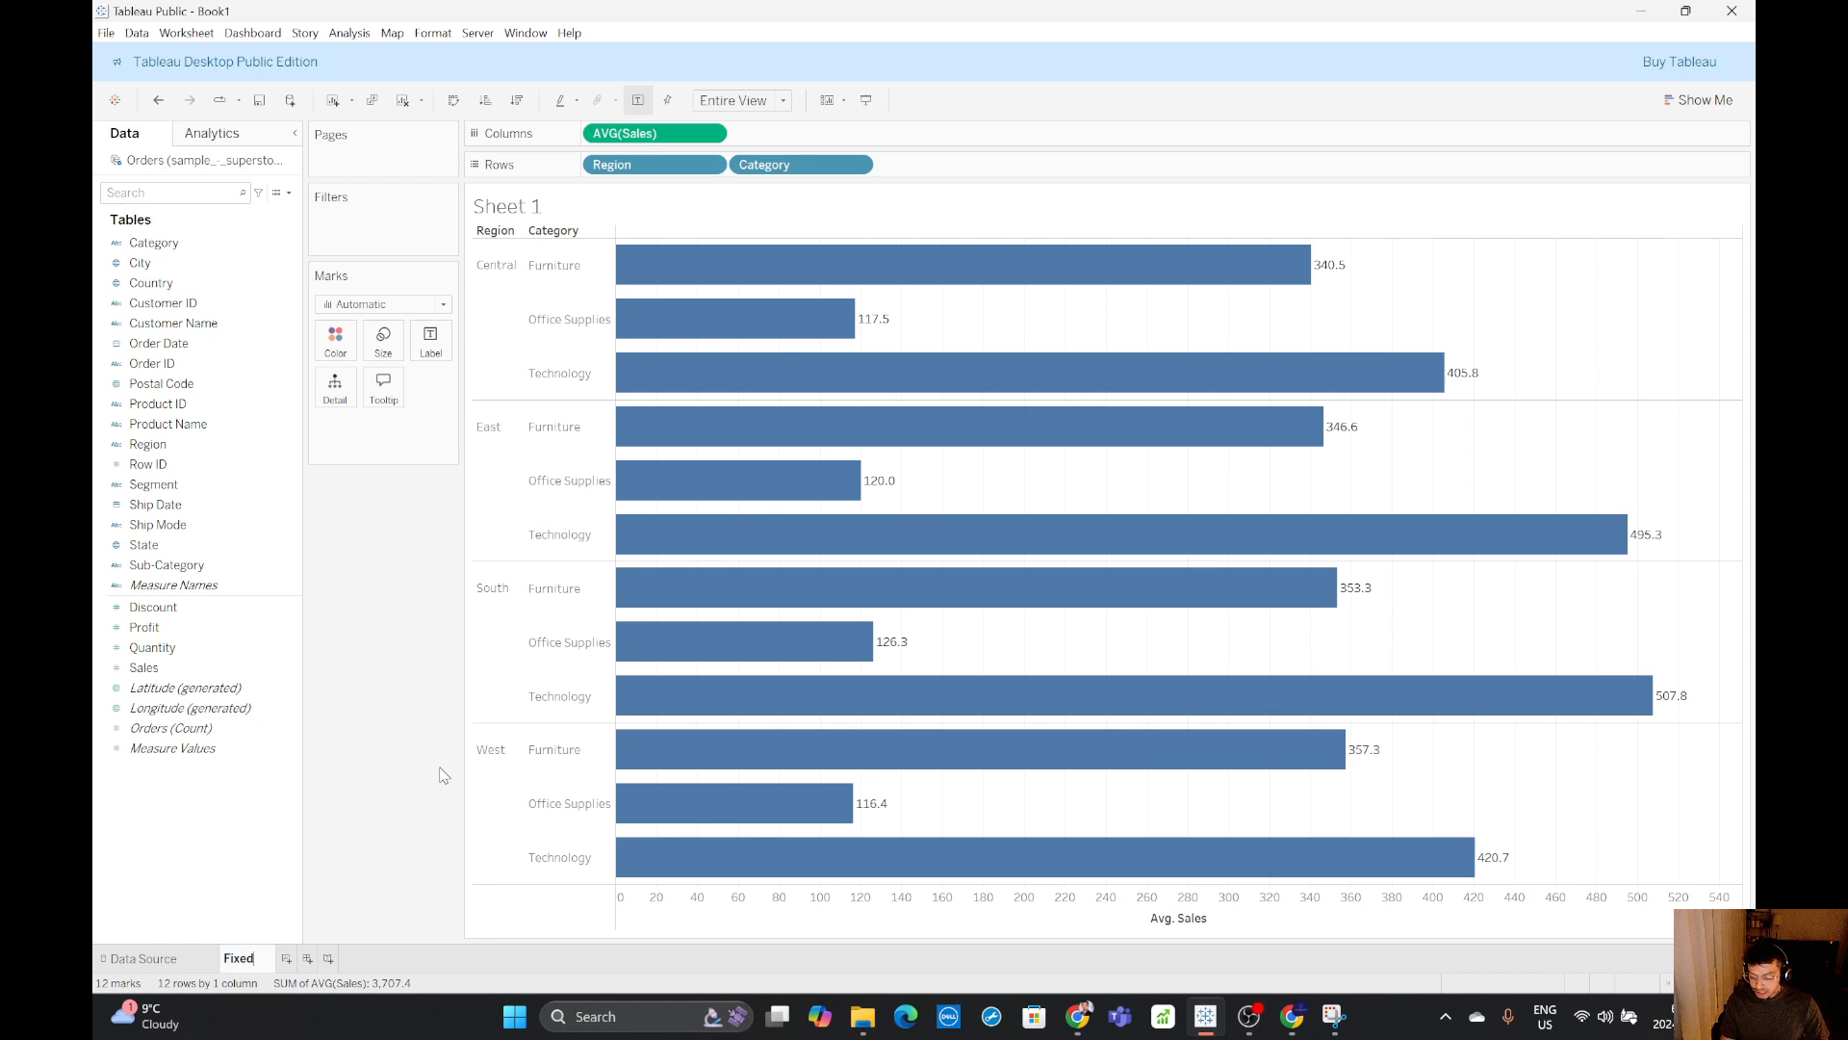
key("Return")
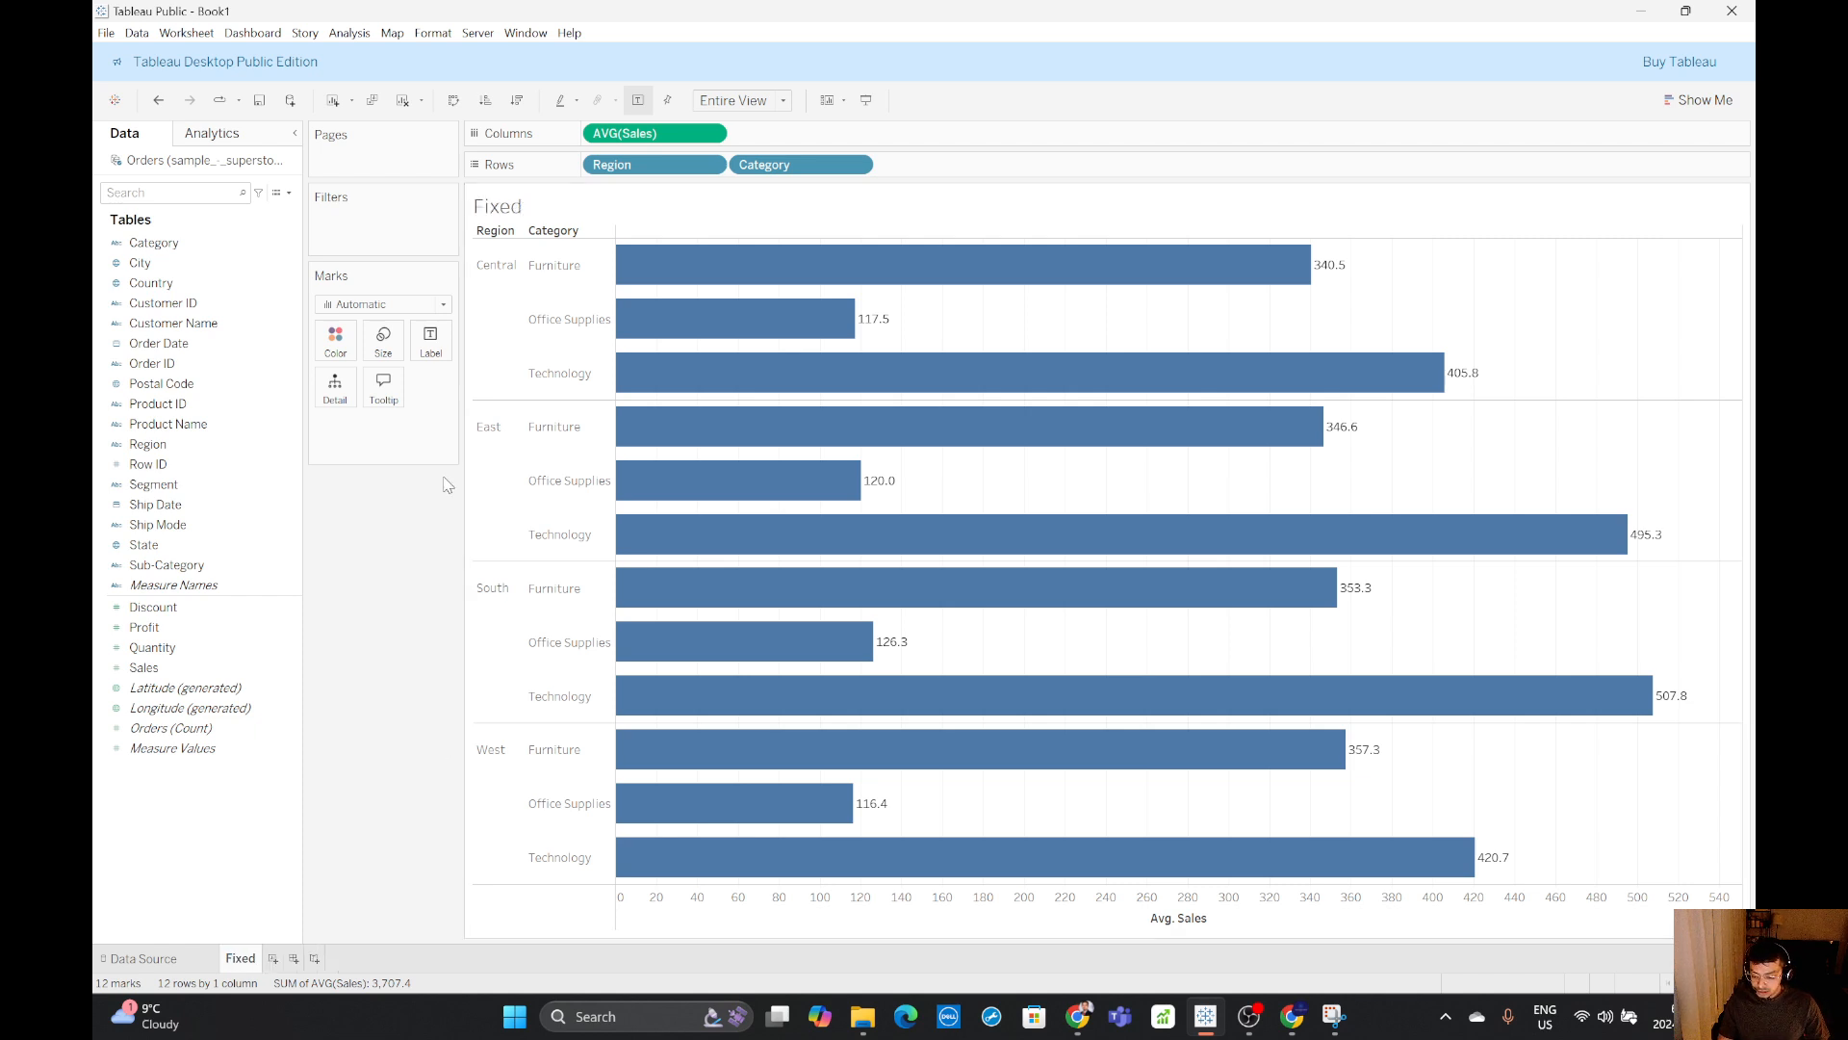
- Create a calculated field named Fixed and start its formula with the { FIXED expression
left_click(287, 192)
left_click(232, 213)
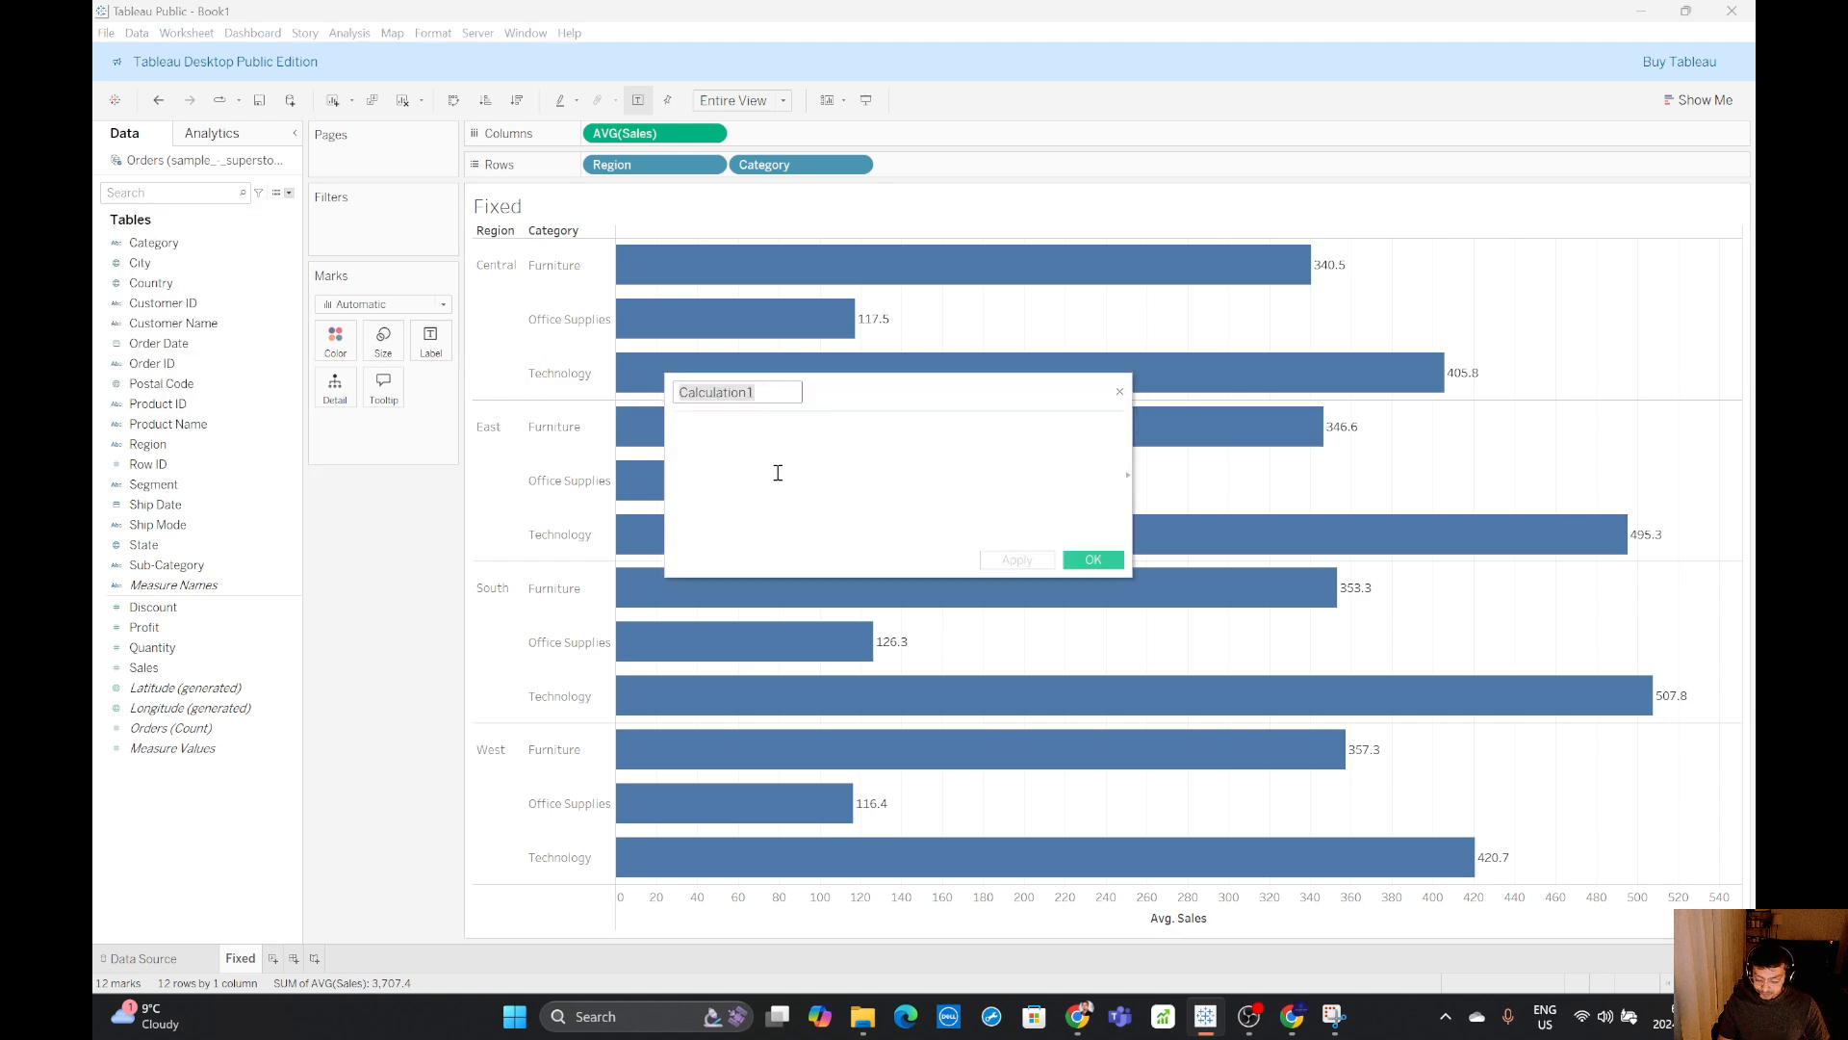
type("Fixed")
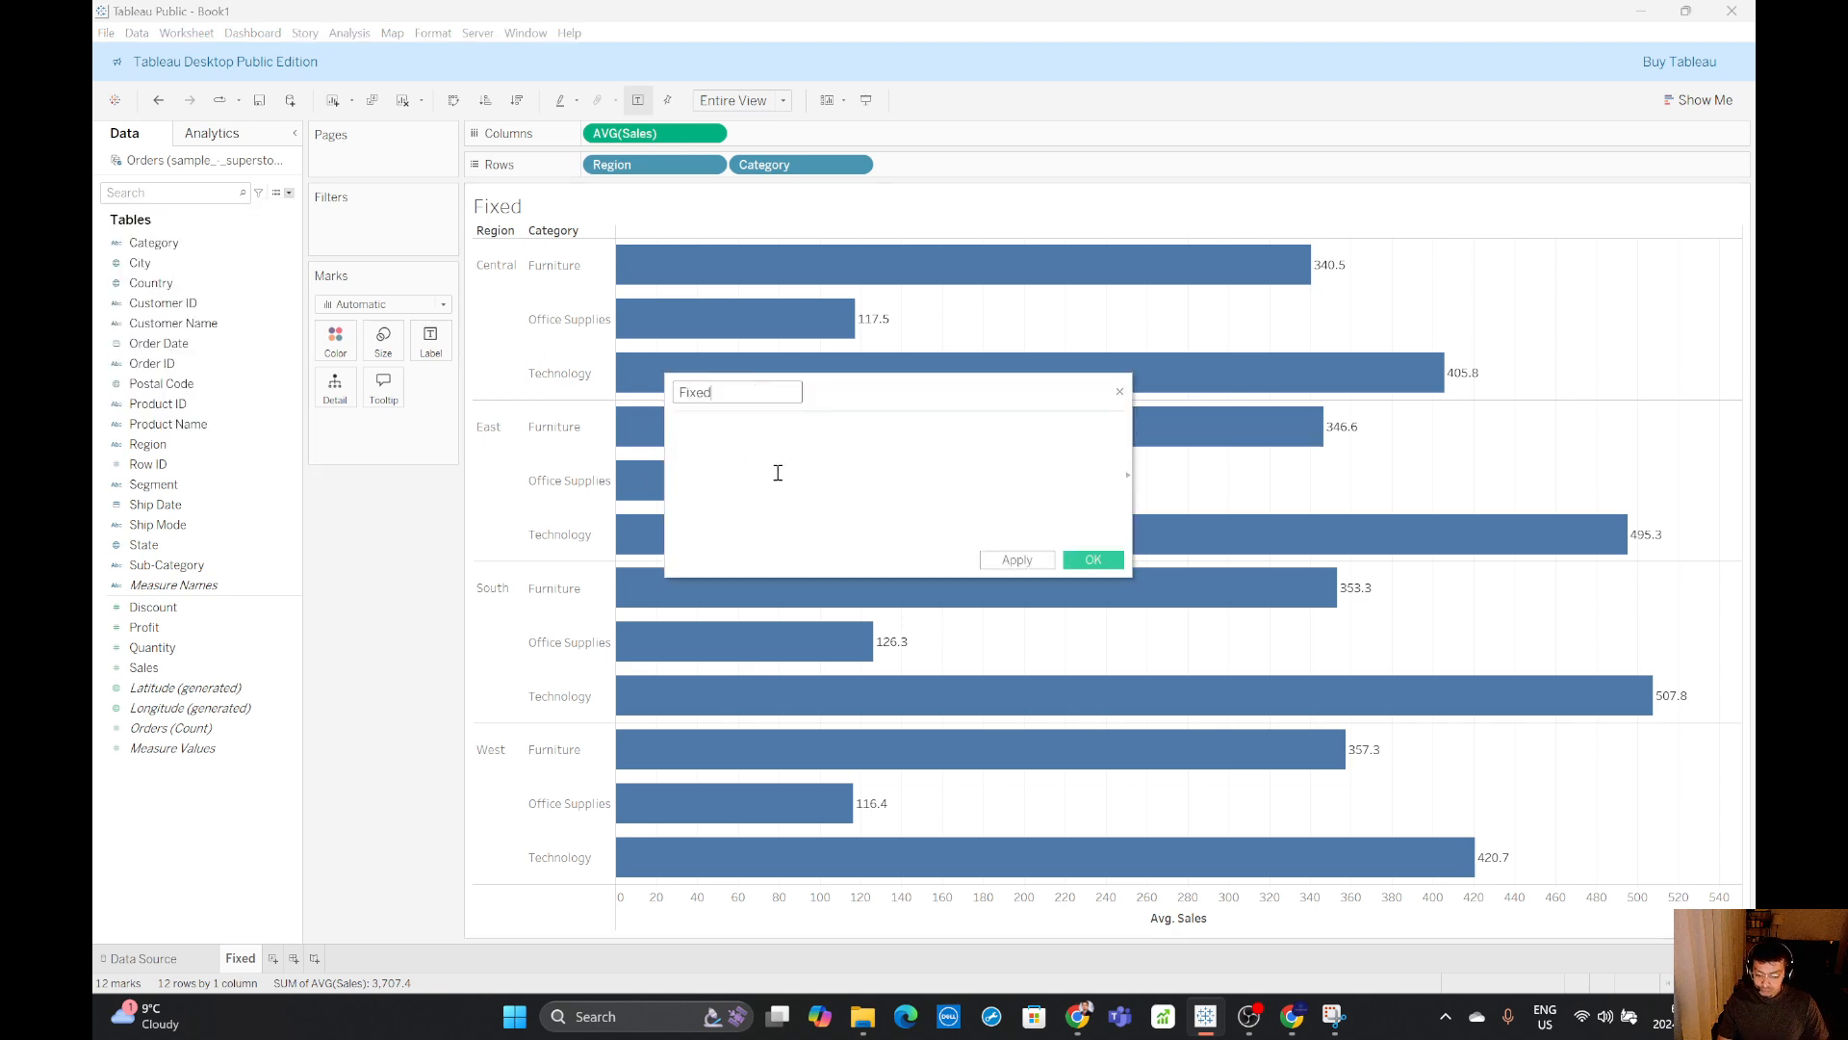
left_click(679, 428)
type("fix")
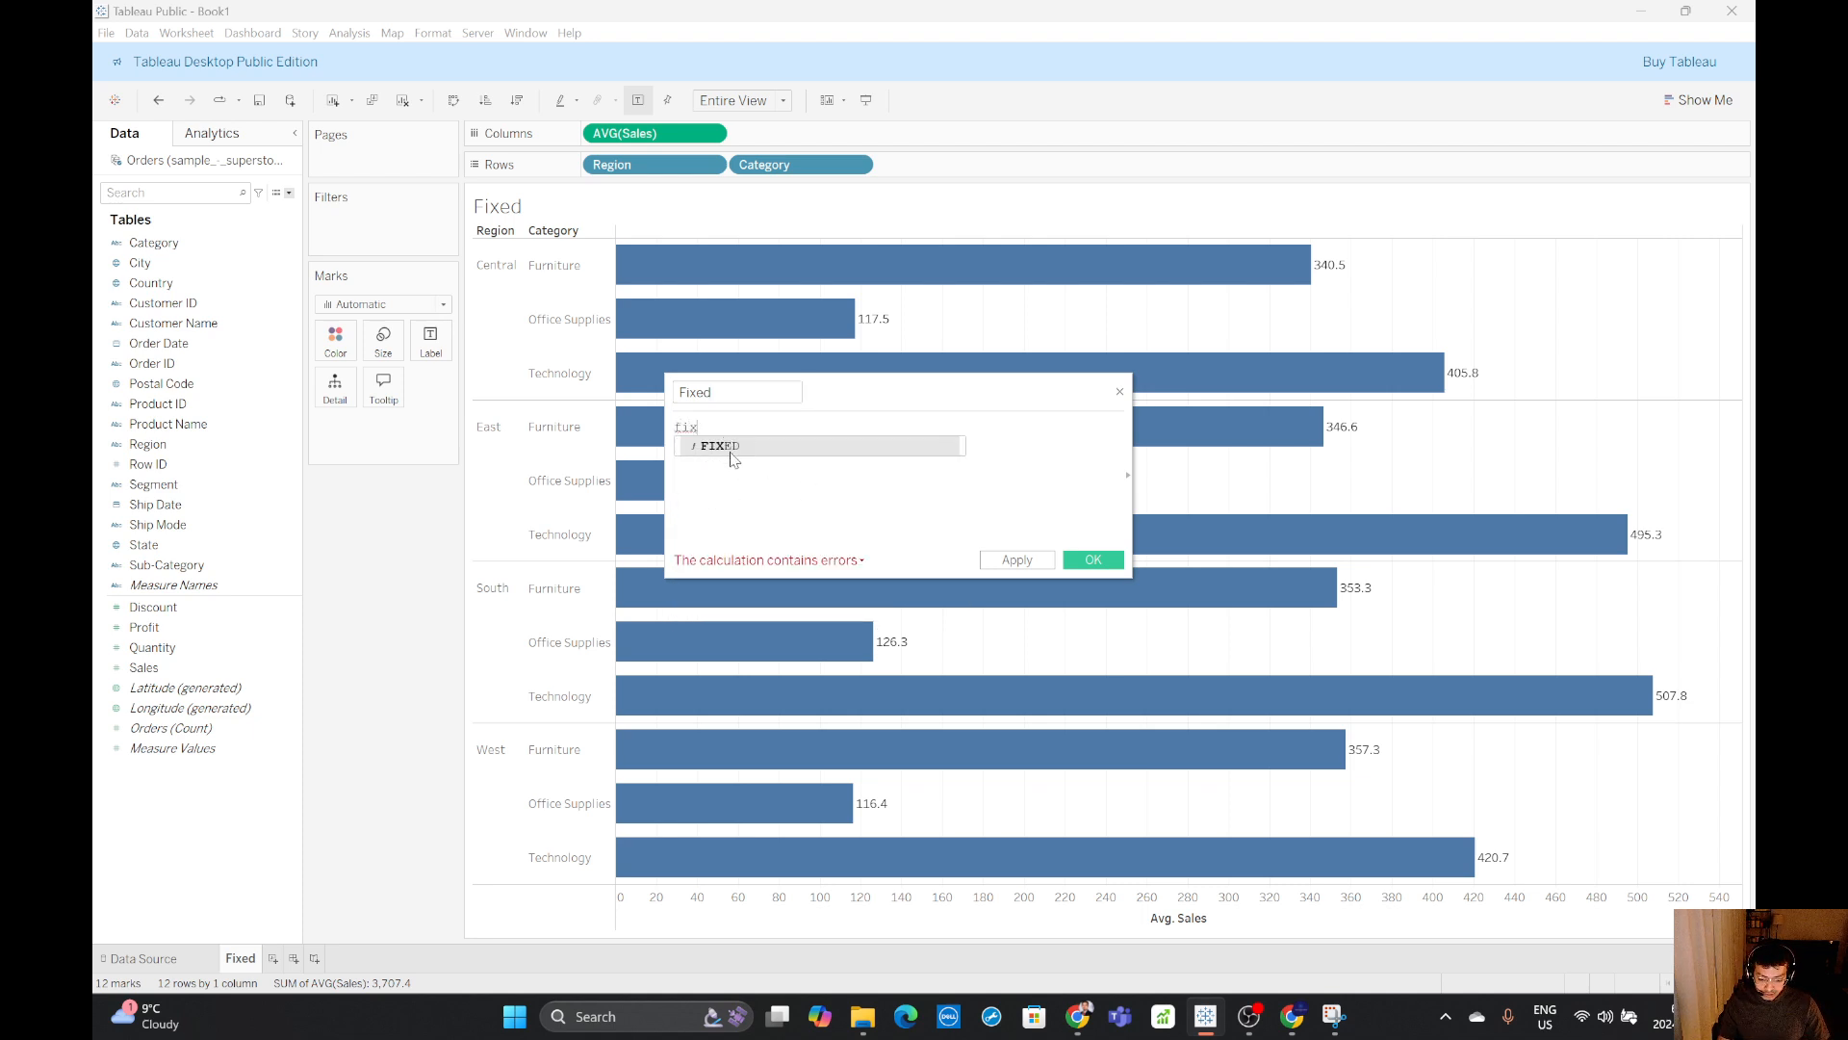
left_click(728, 451)
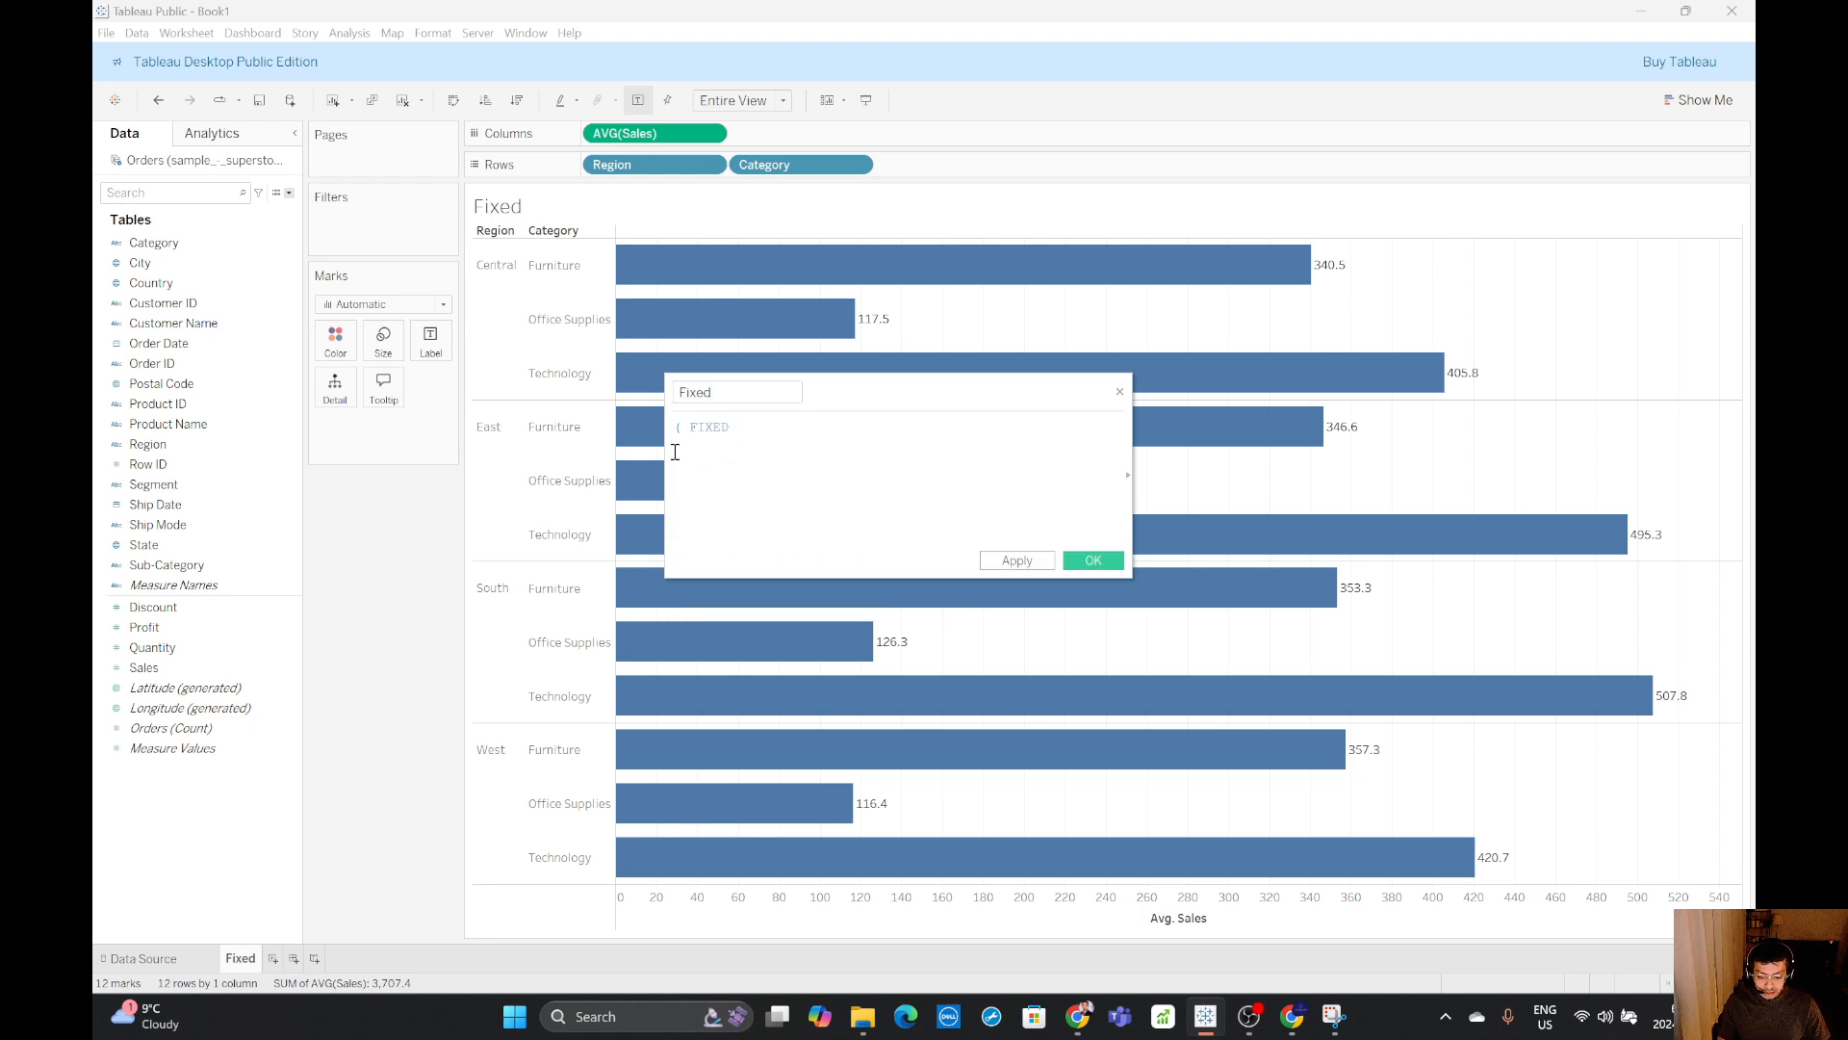
left_click_drag(680, 424, 699, 423)
left_click(761, 428)
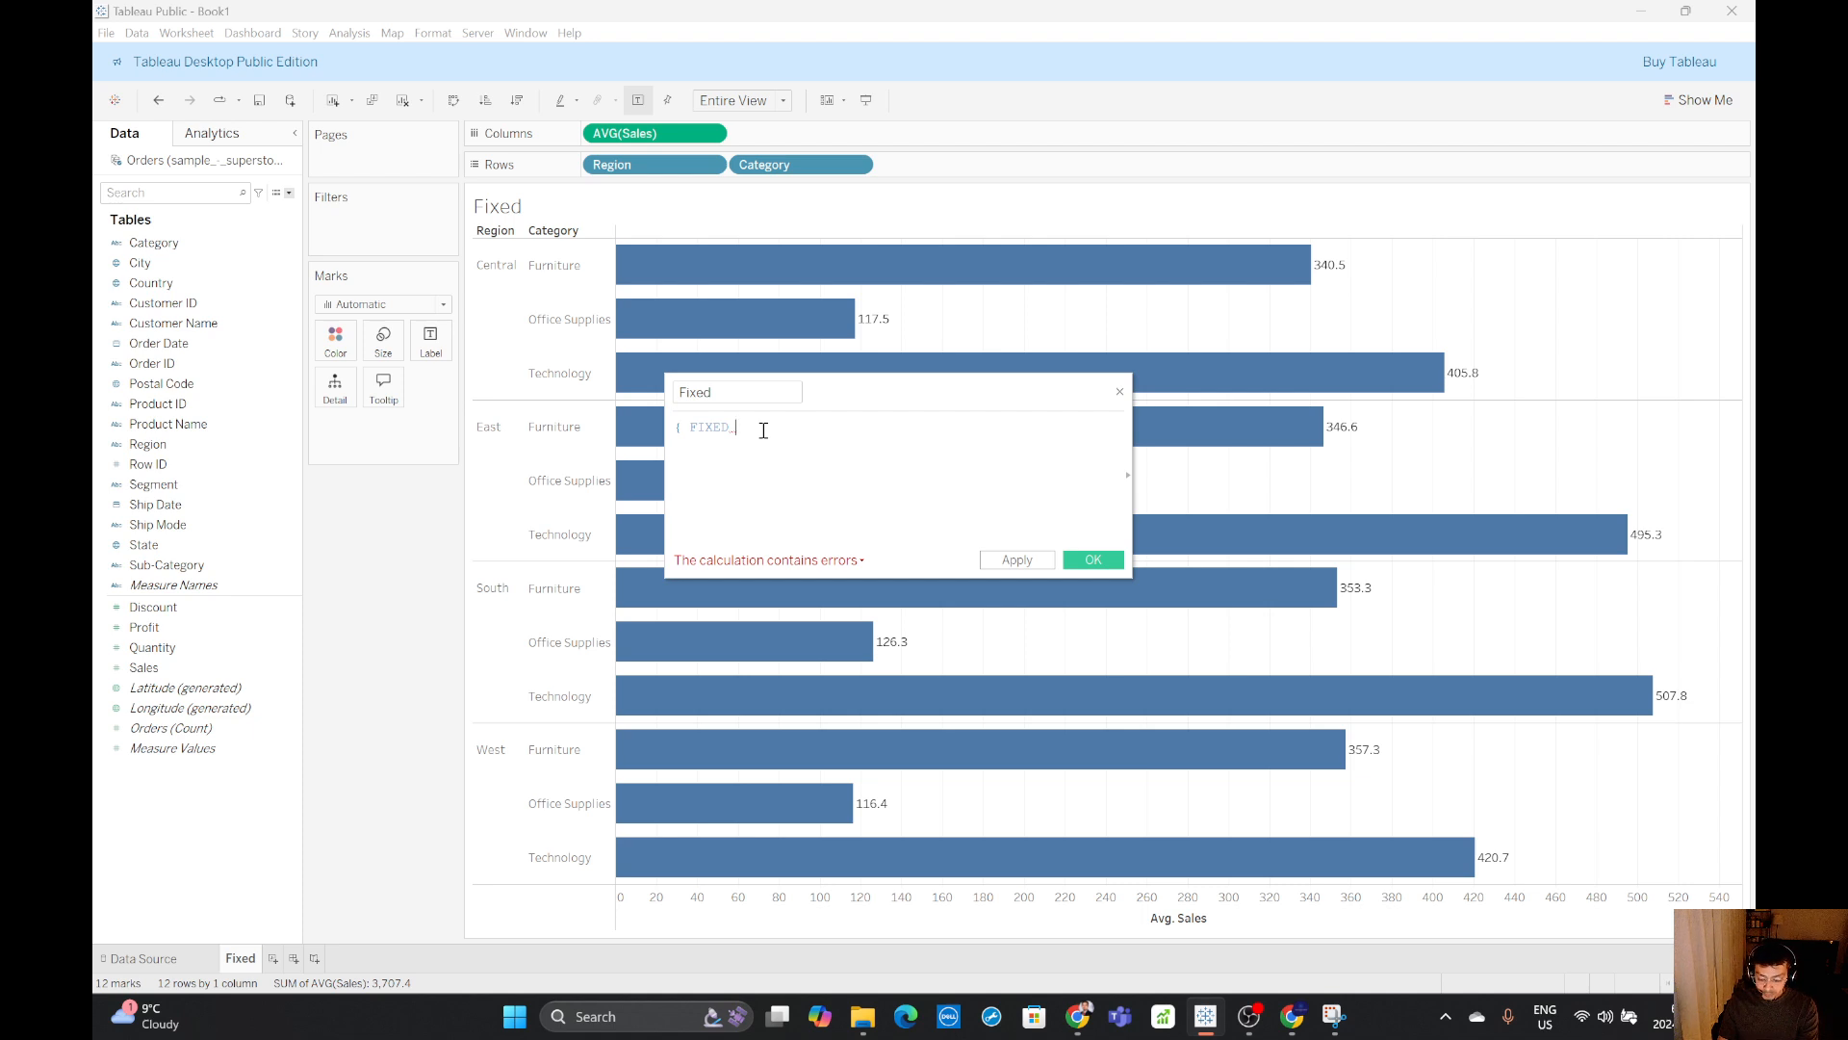
- Complete the formula as { FIXED [Sub-Category]:AVG([Sales])} and save the calculated field
type("sub")
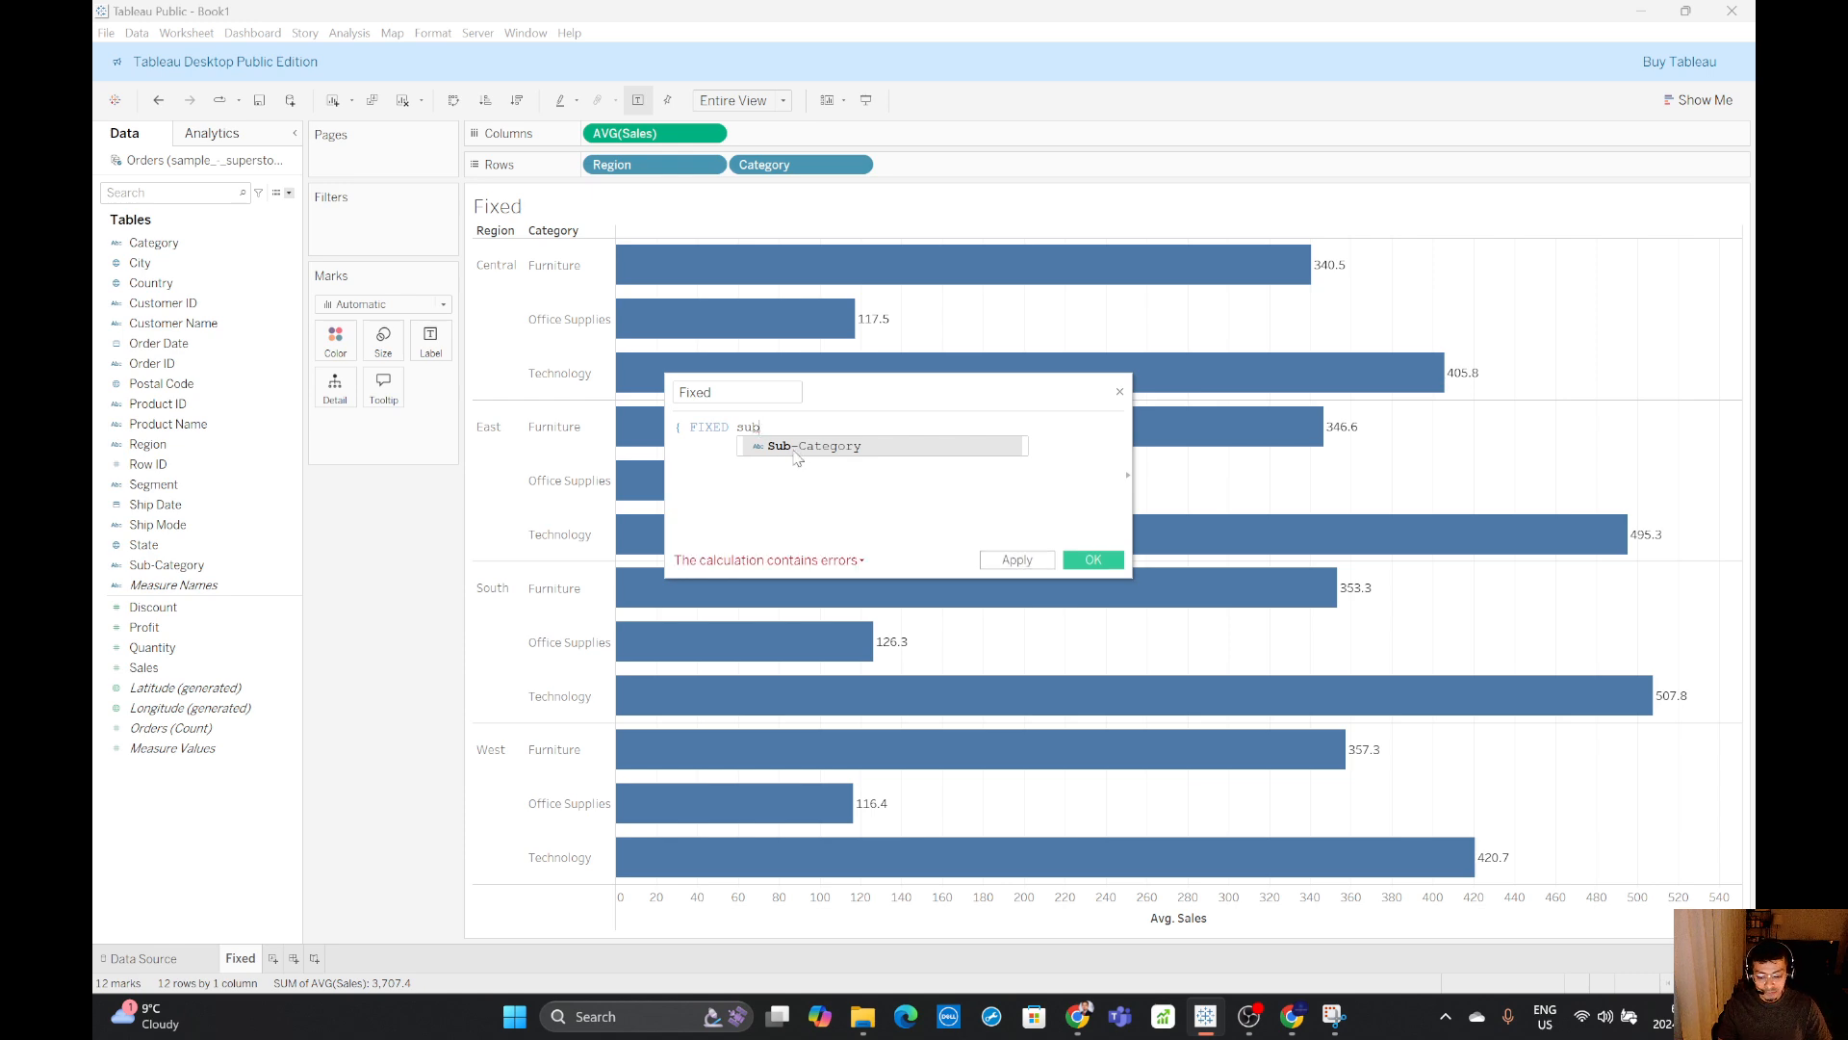
left_click(799, 445)
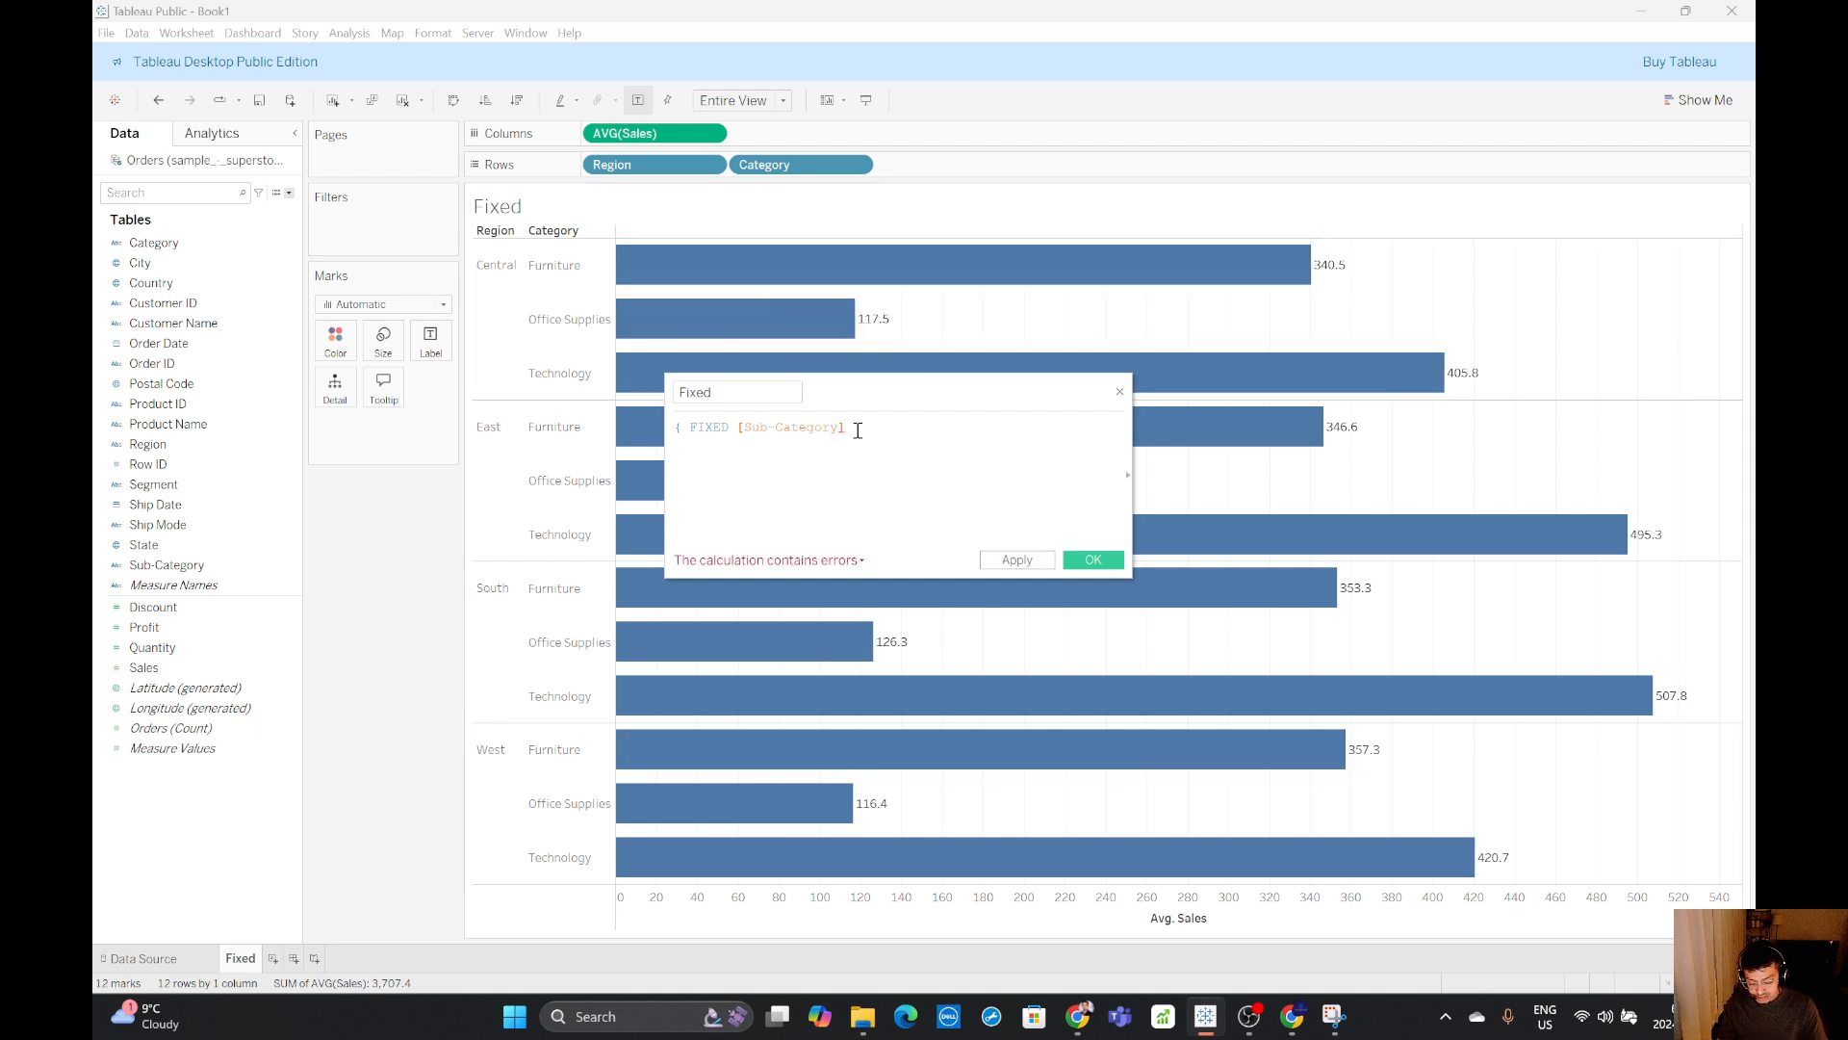
type(":AV")
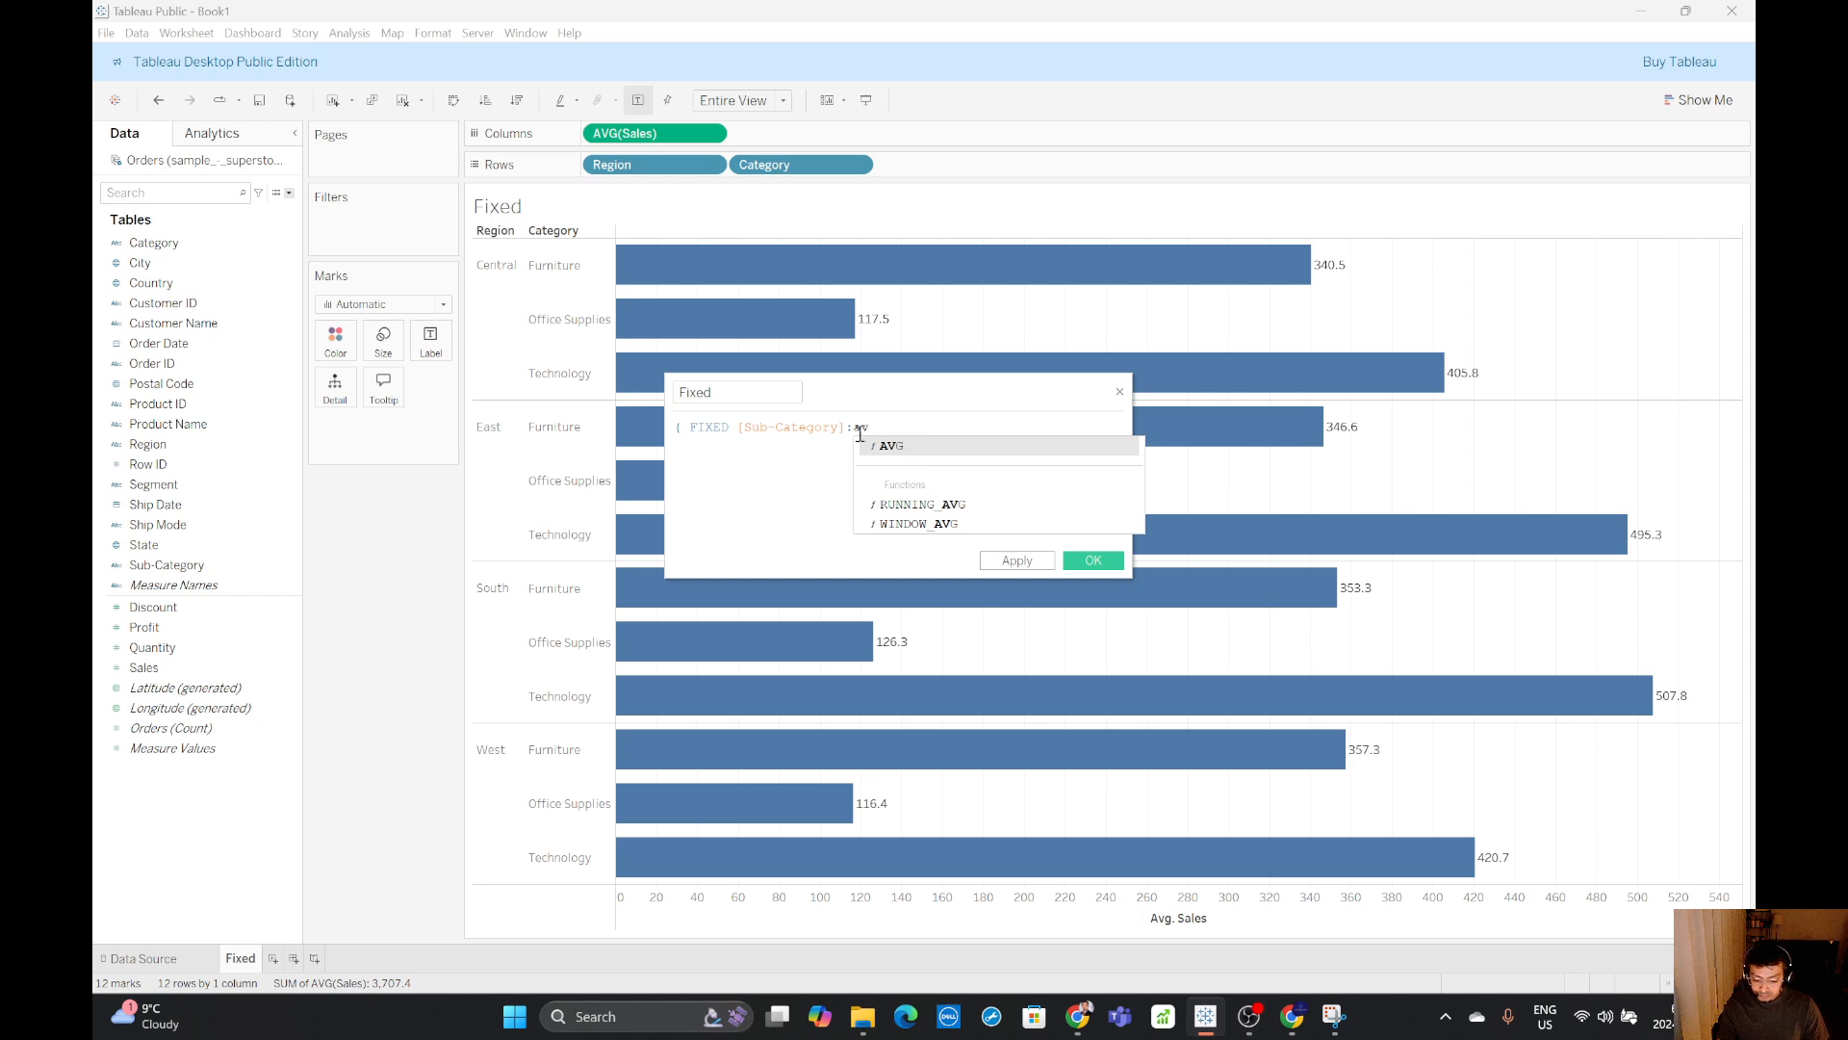
double_click(913, 449)
type("sal")
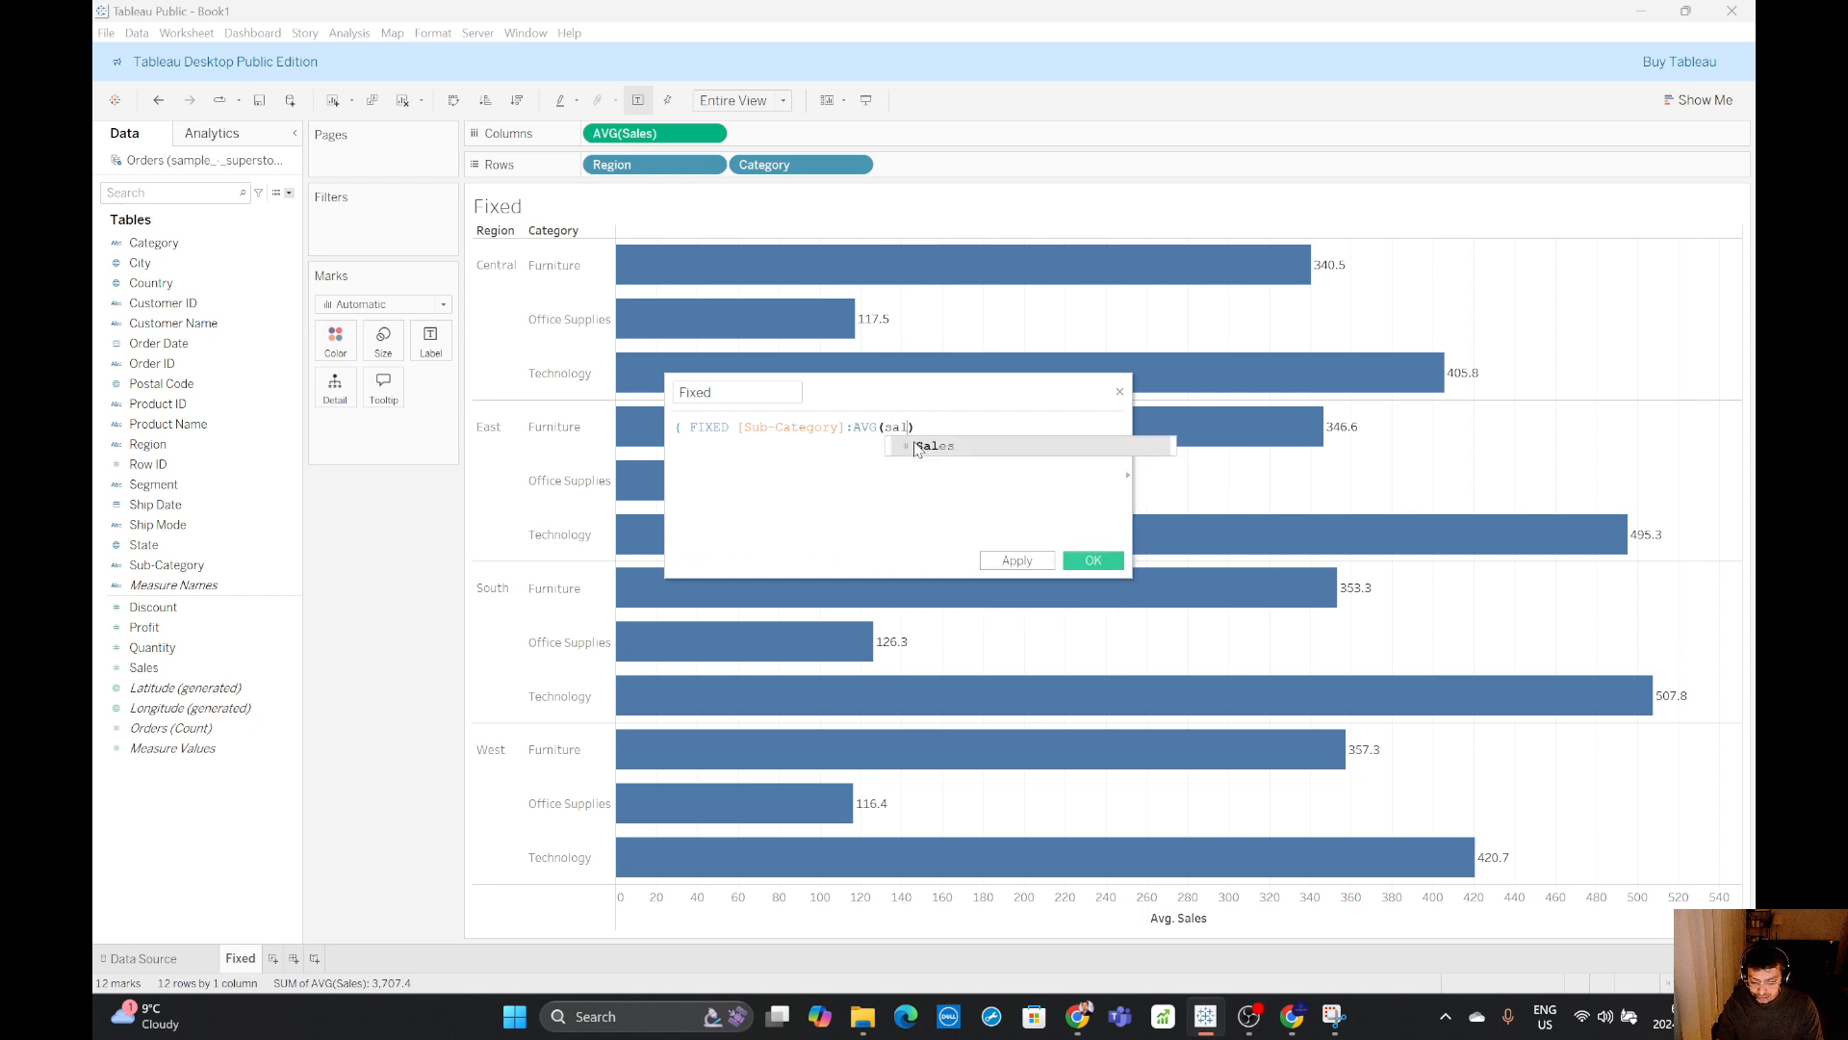
double_click(948, 447)
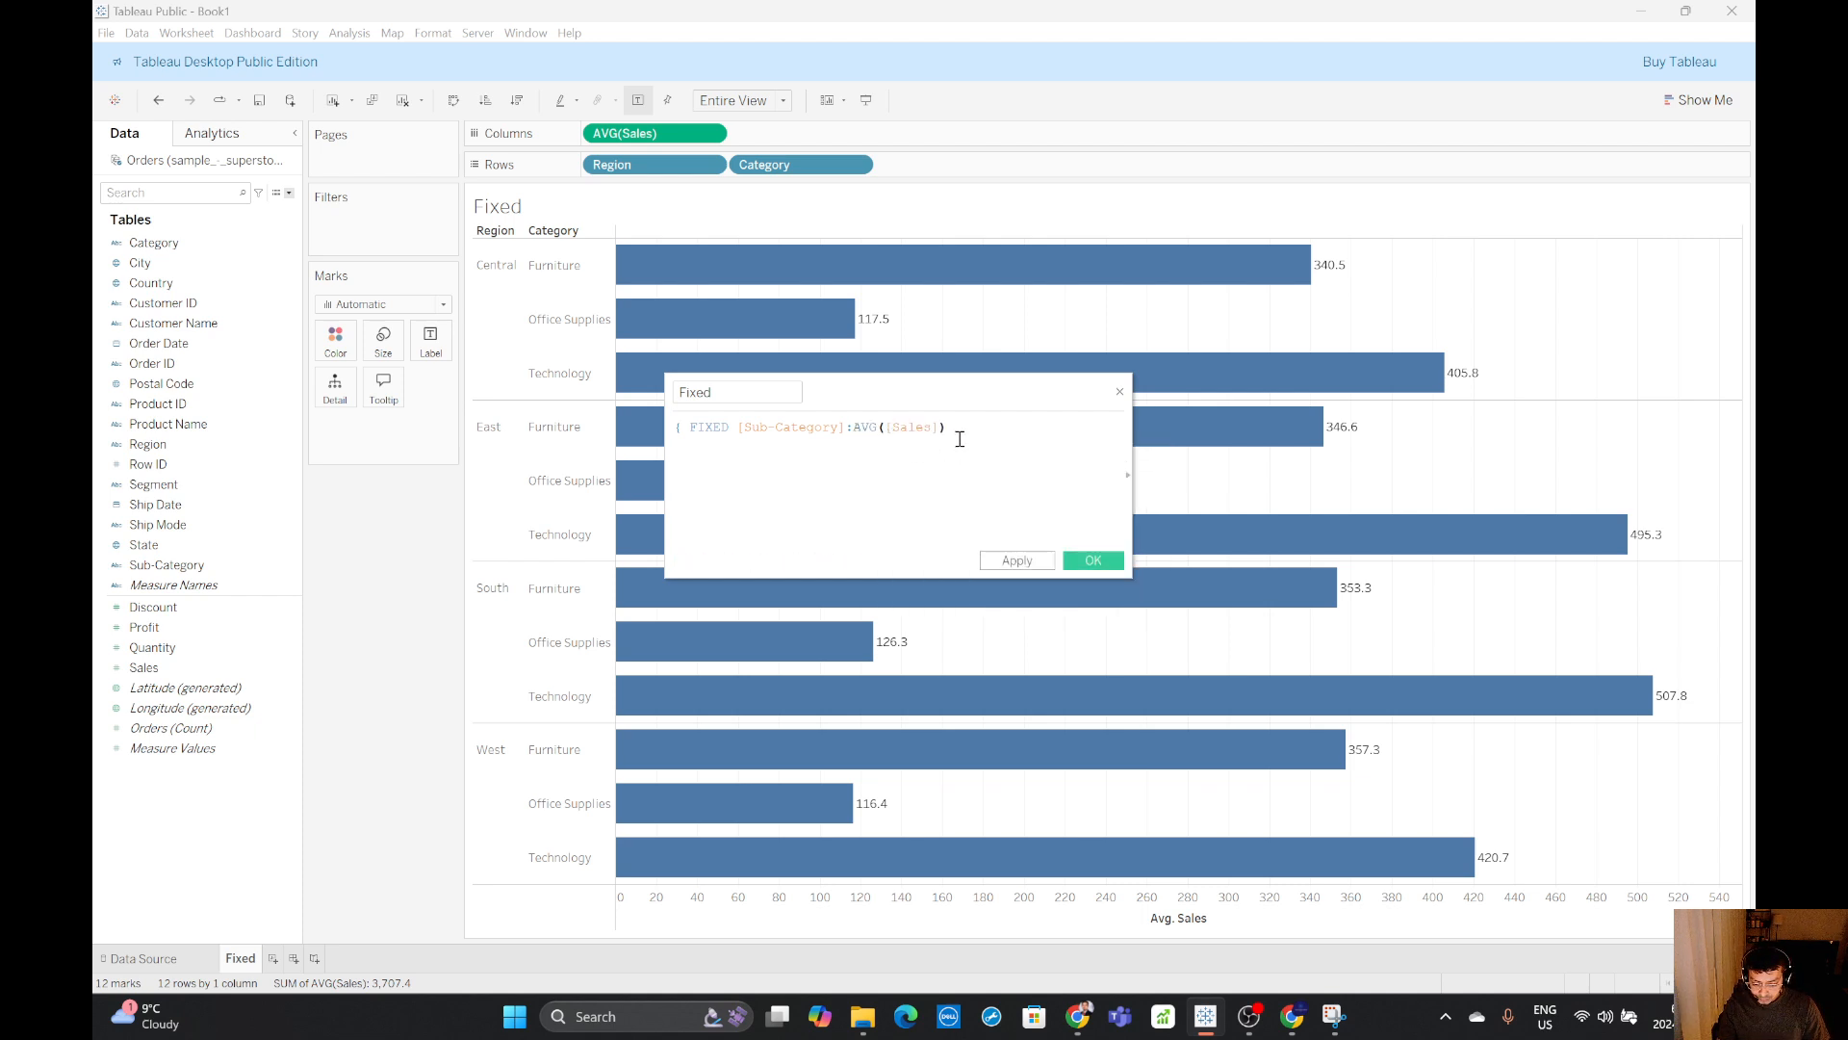
type("}")
left_click(1090, 559)
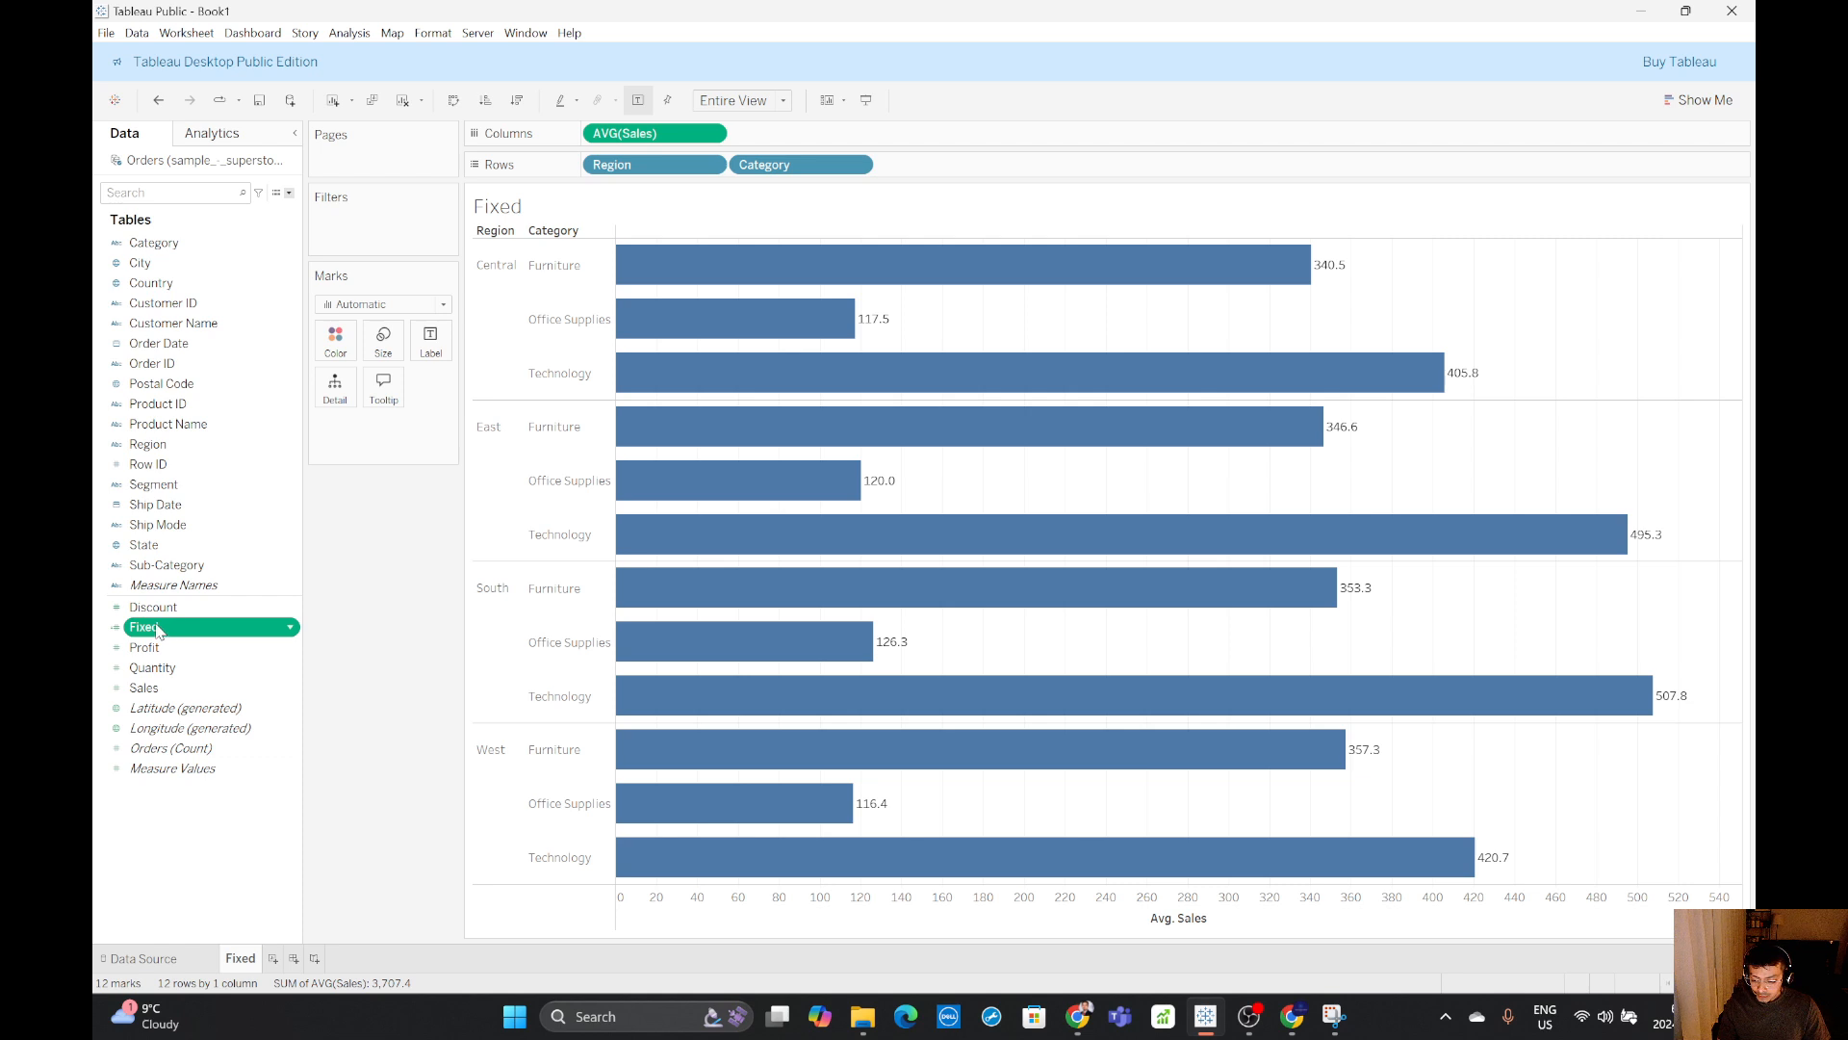
- Add the Fixed field to the columns after Sales and set its aggregation to Average
left_click_drag(144, 626, 791, 135)
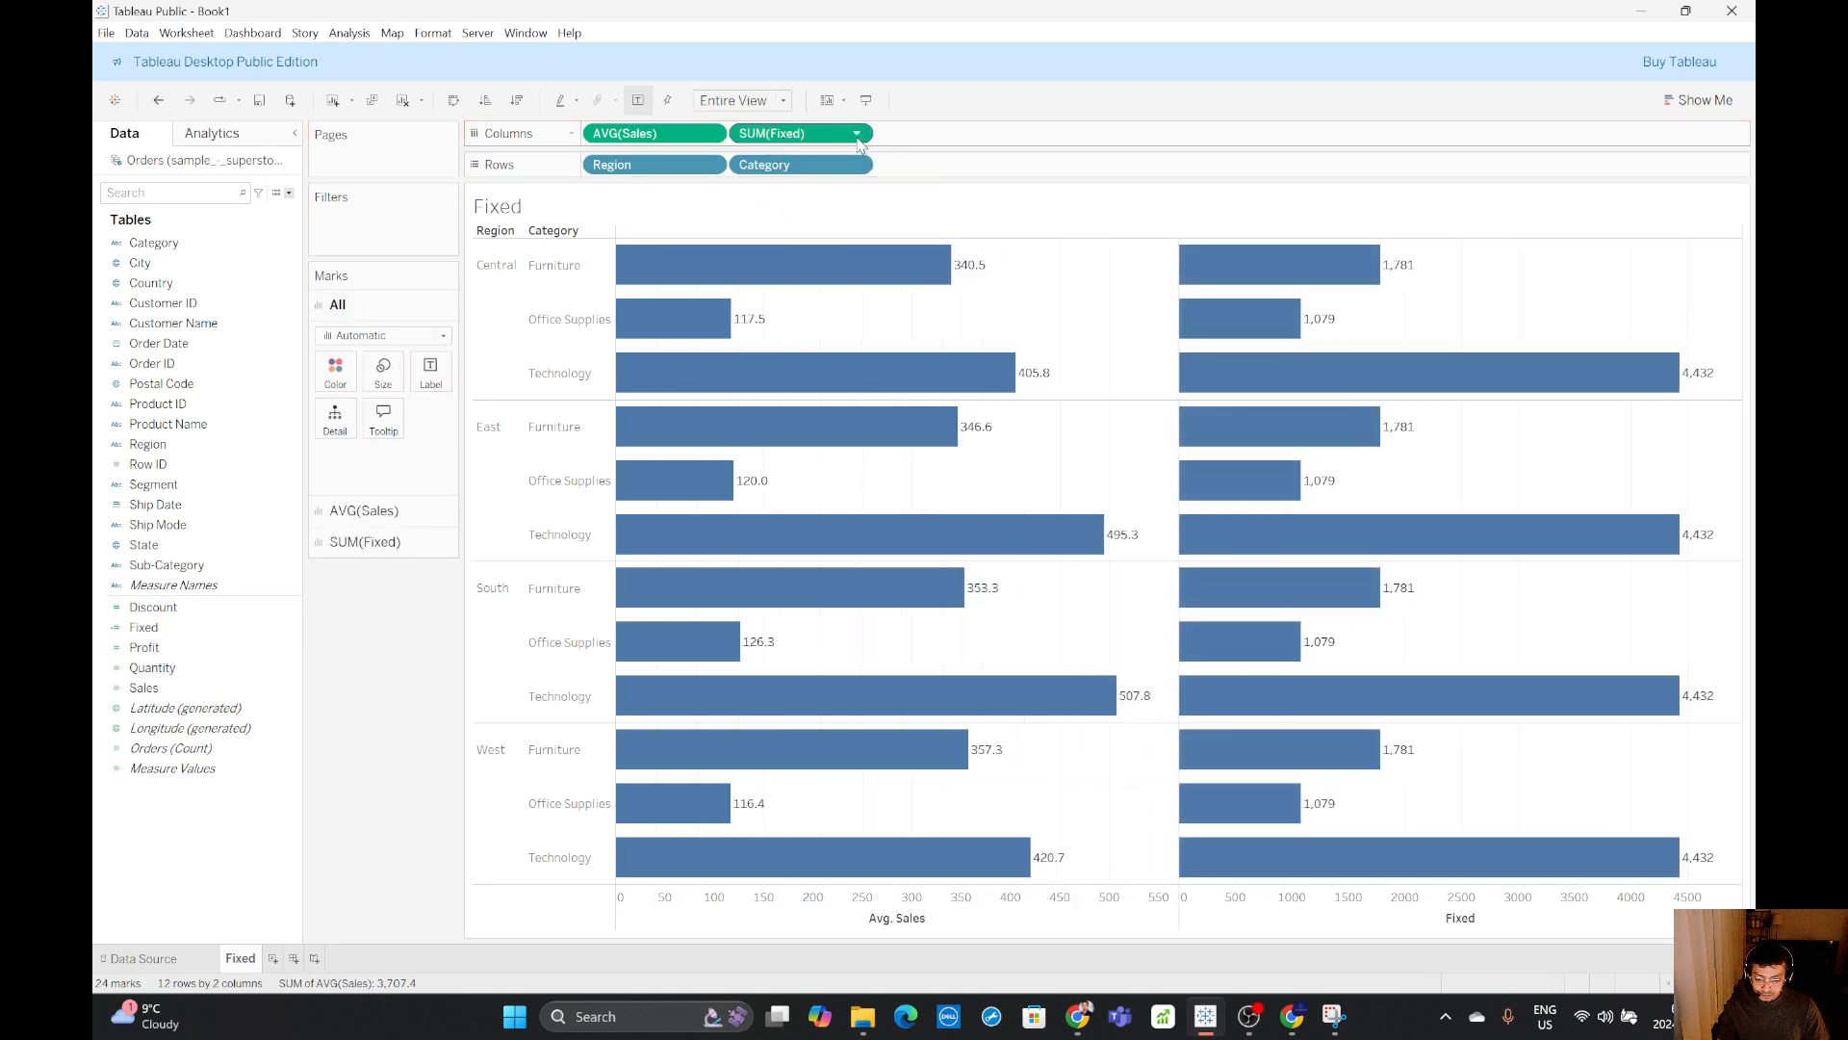
left_click(855, 133)
mouse_move(866, 315)
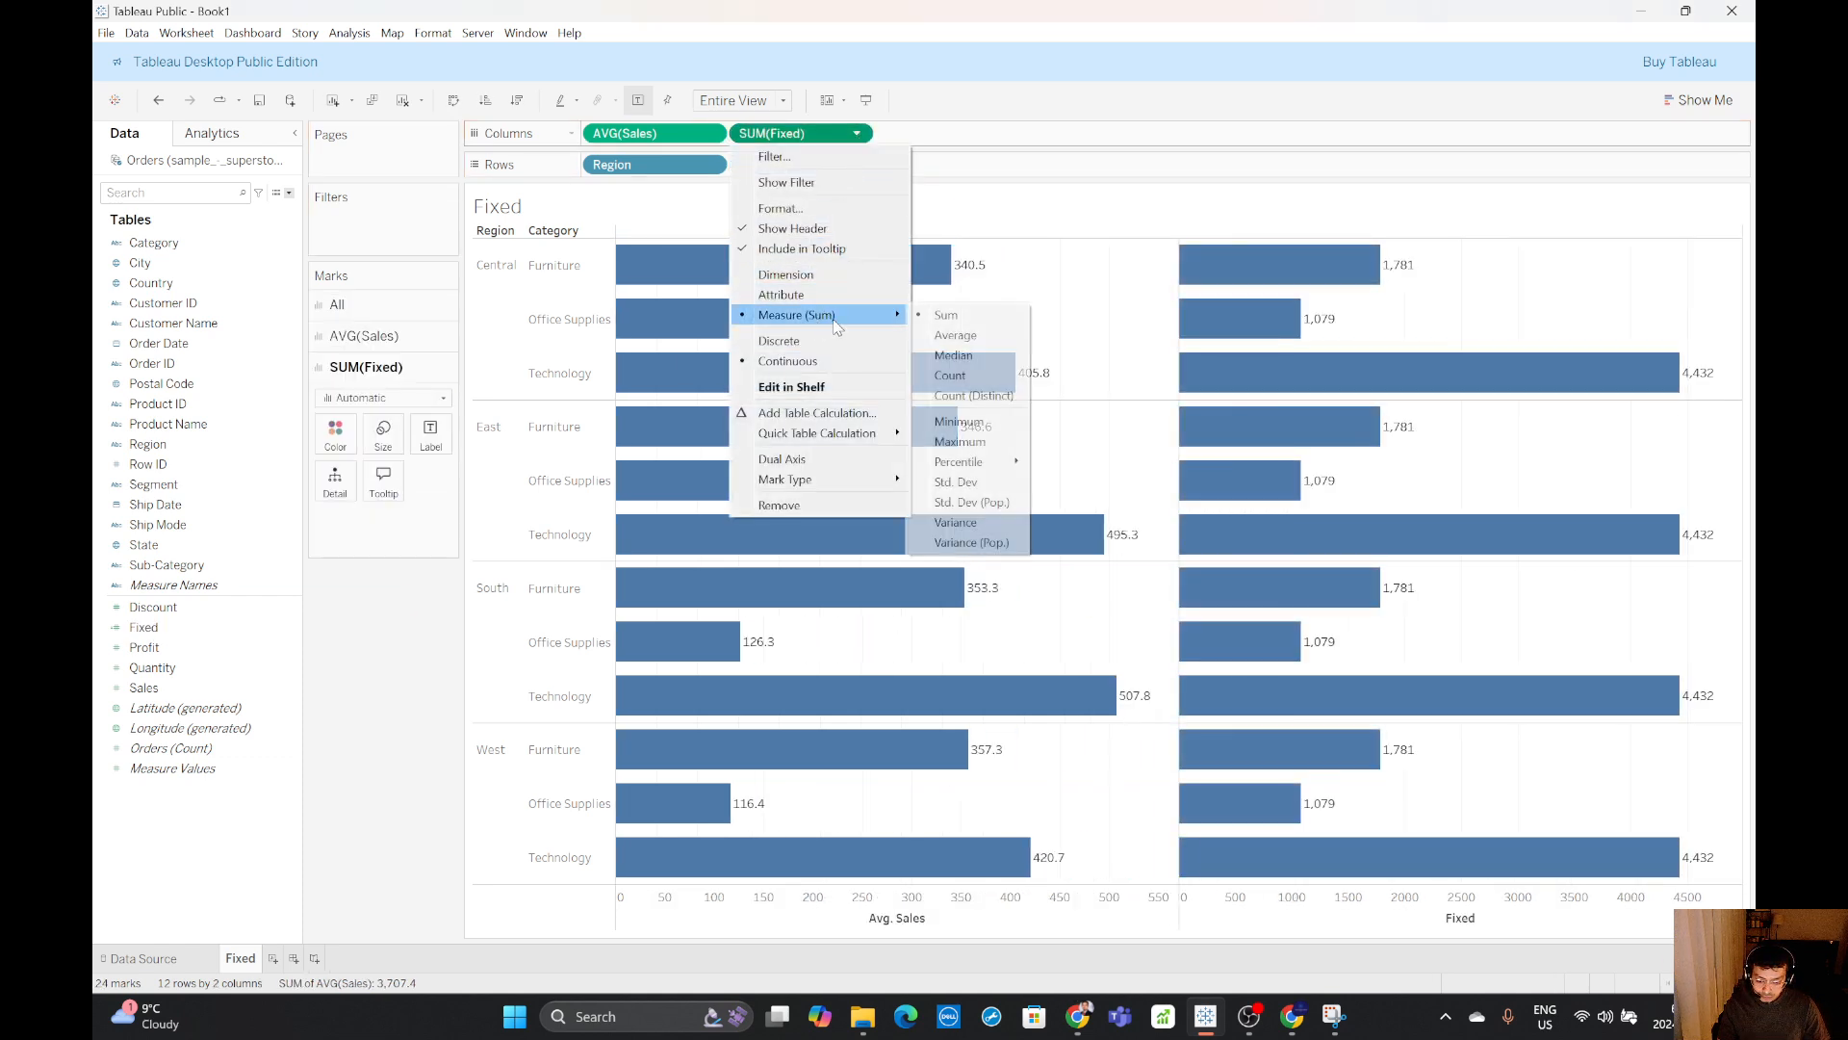
left_click(948, 334)
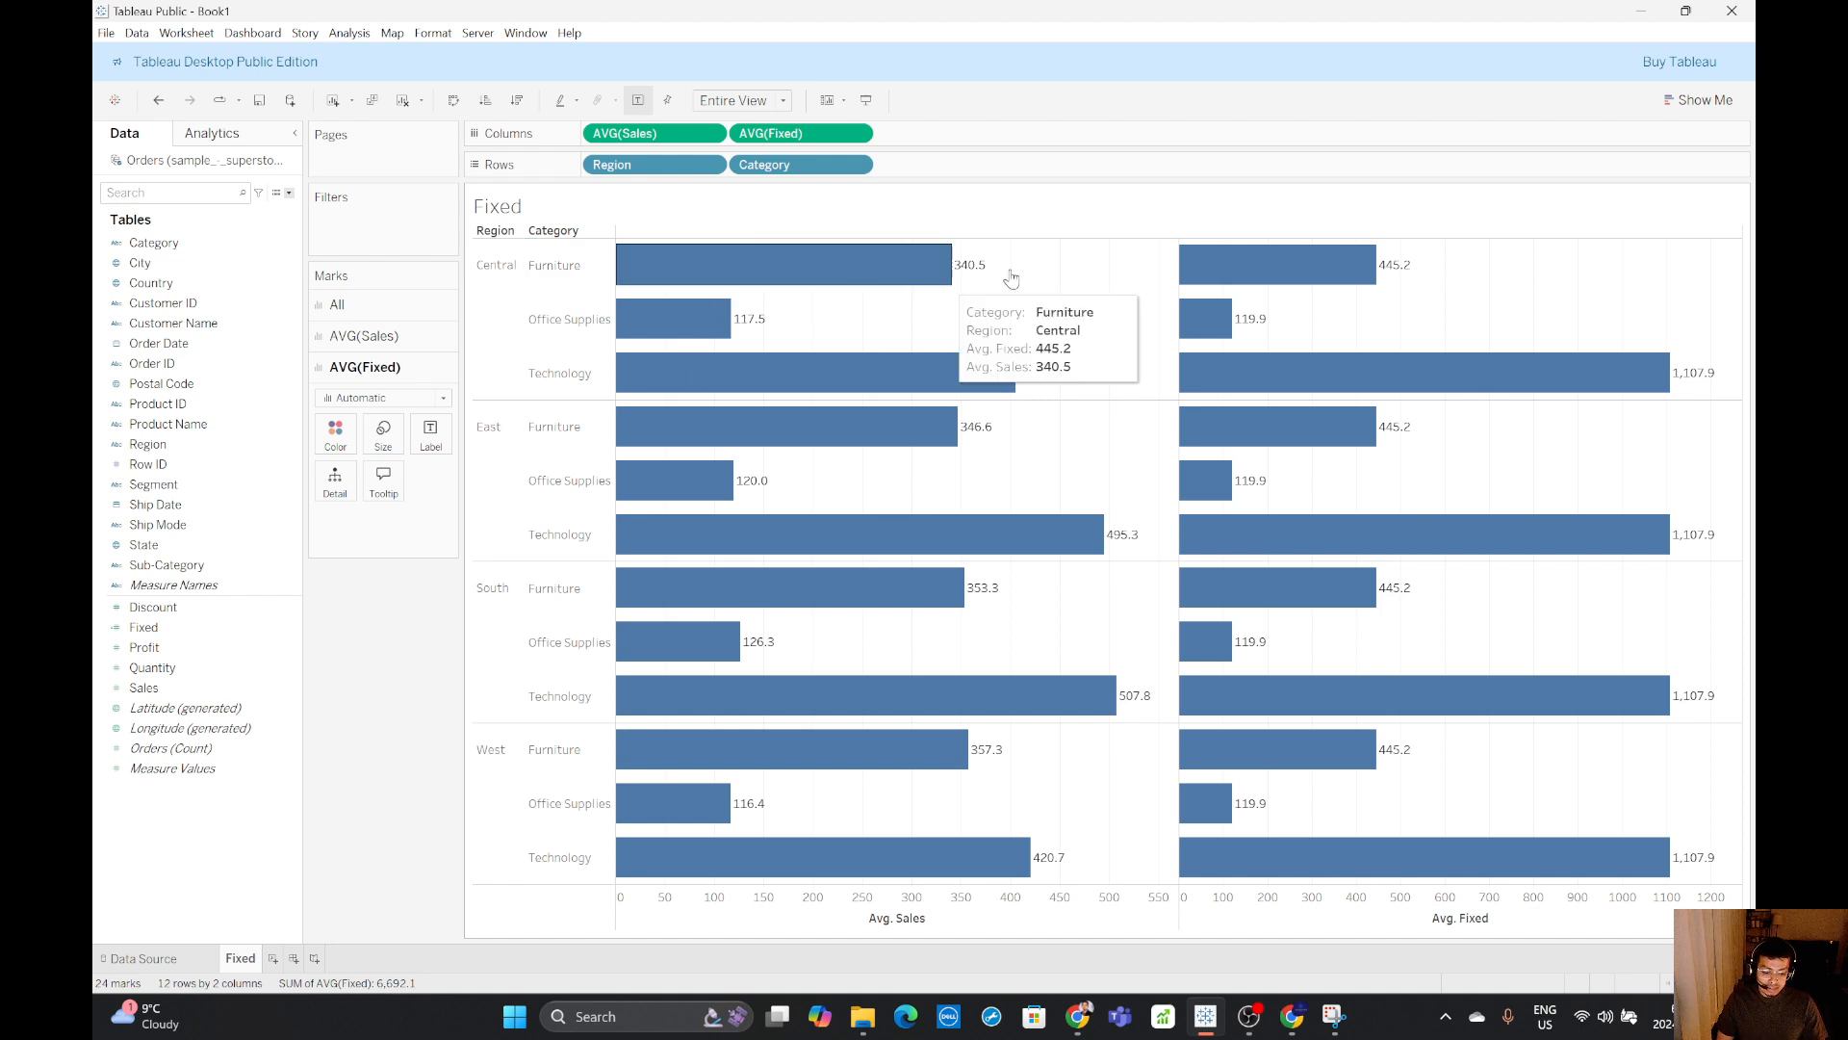
mouse_move(1357, 264)
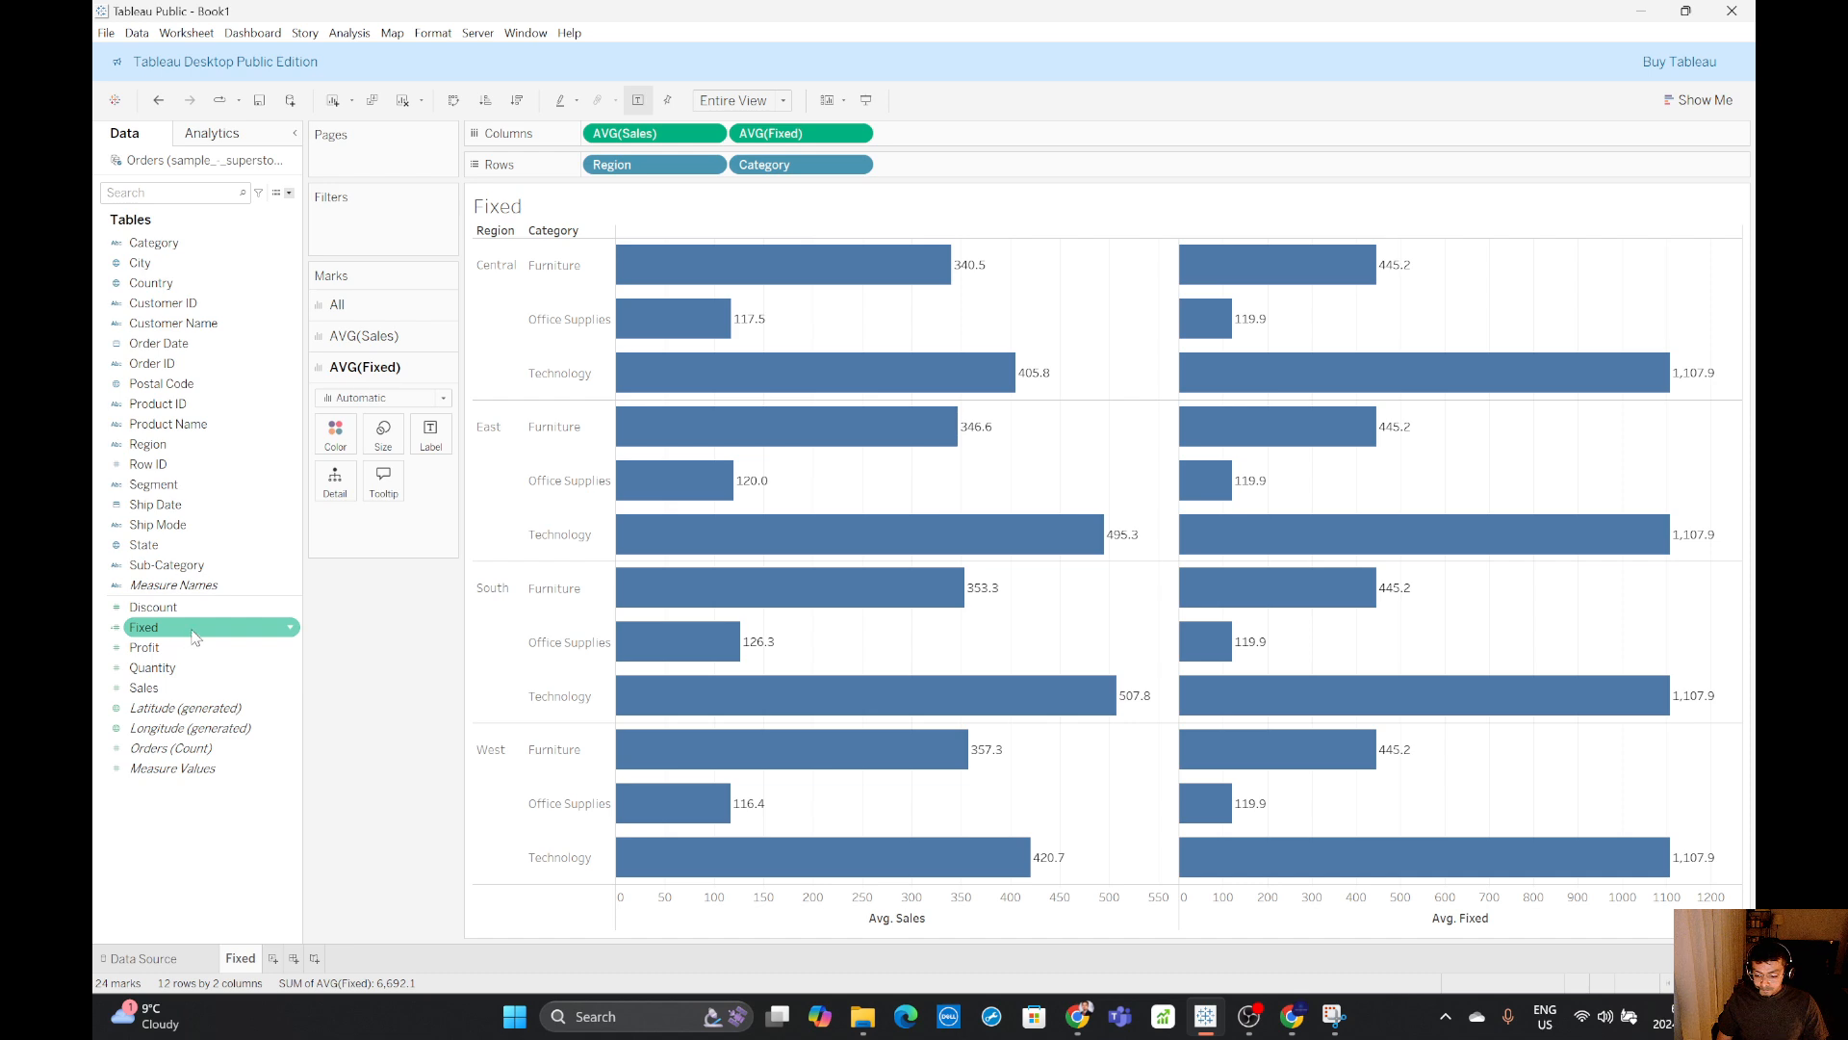
- Change the Fixed calculated field's formula to { FIXED [Region]:AVG([Sales])} and save it
left_click(289, 627)
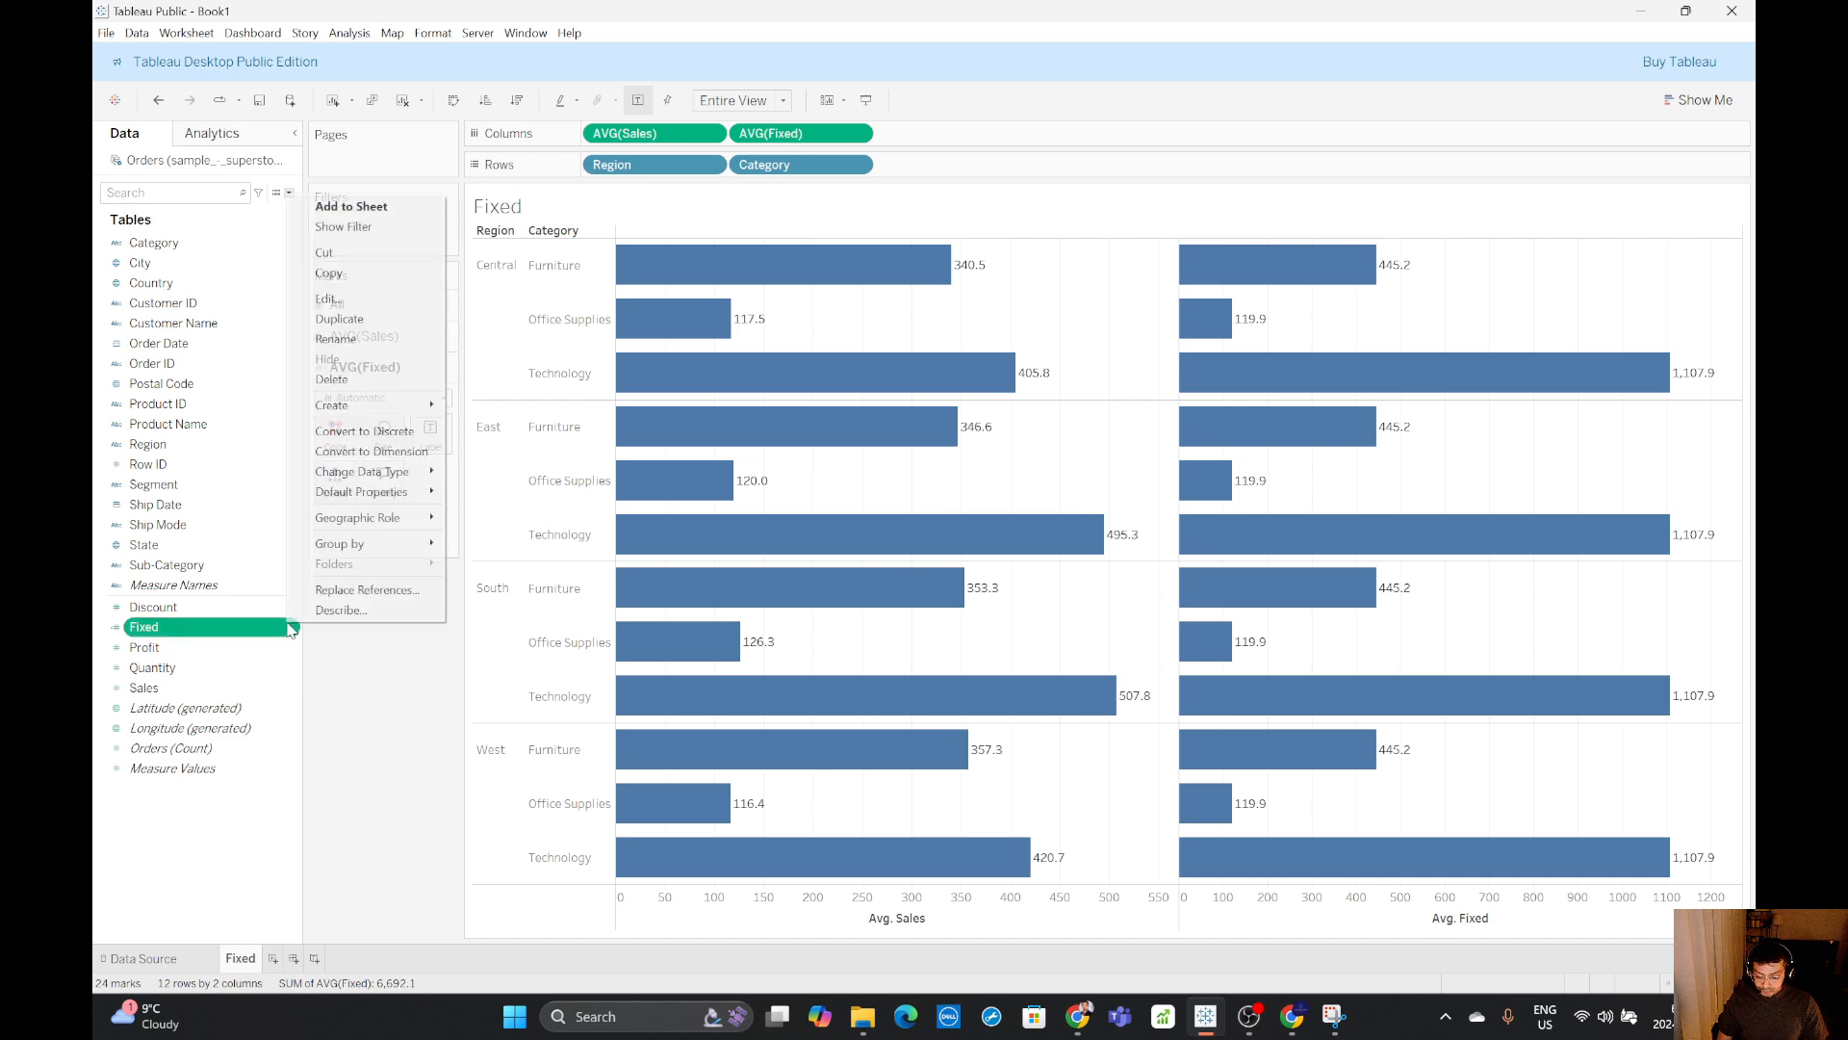
left_click(329, 299)
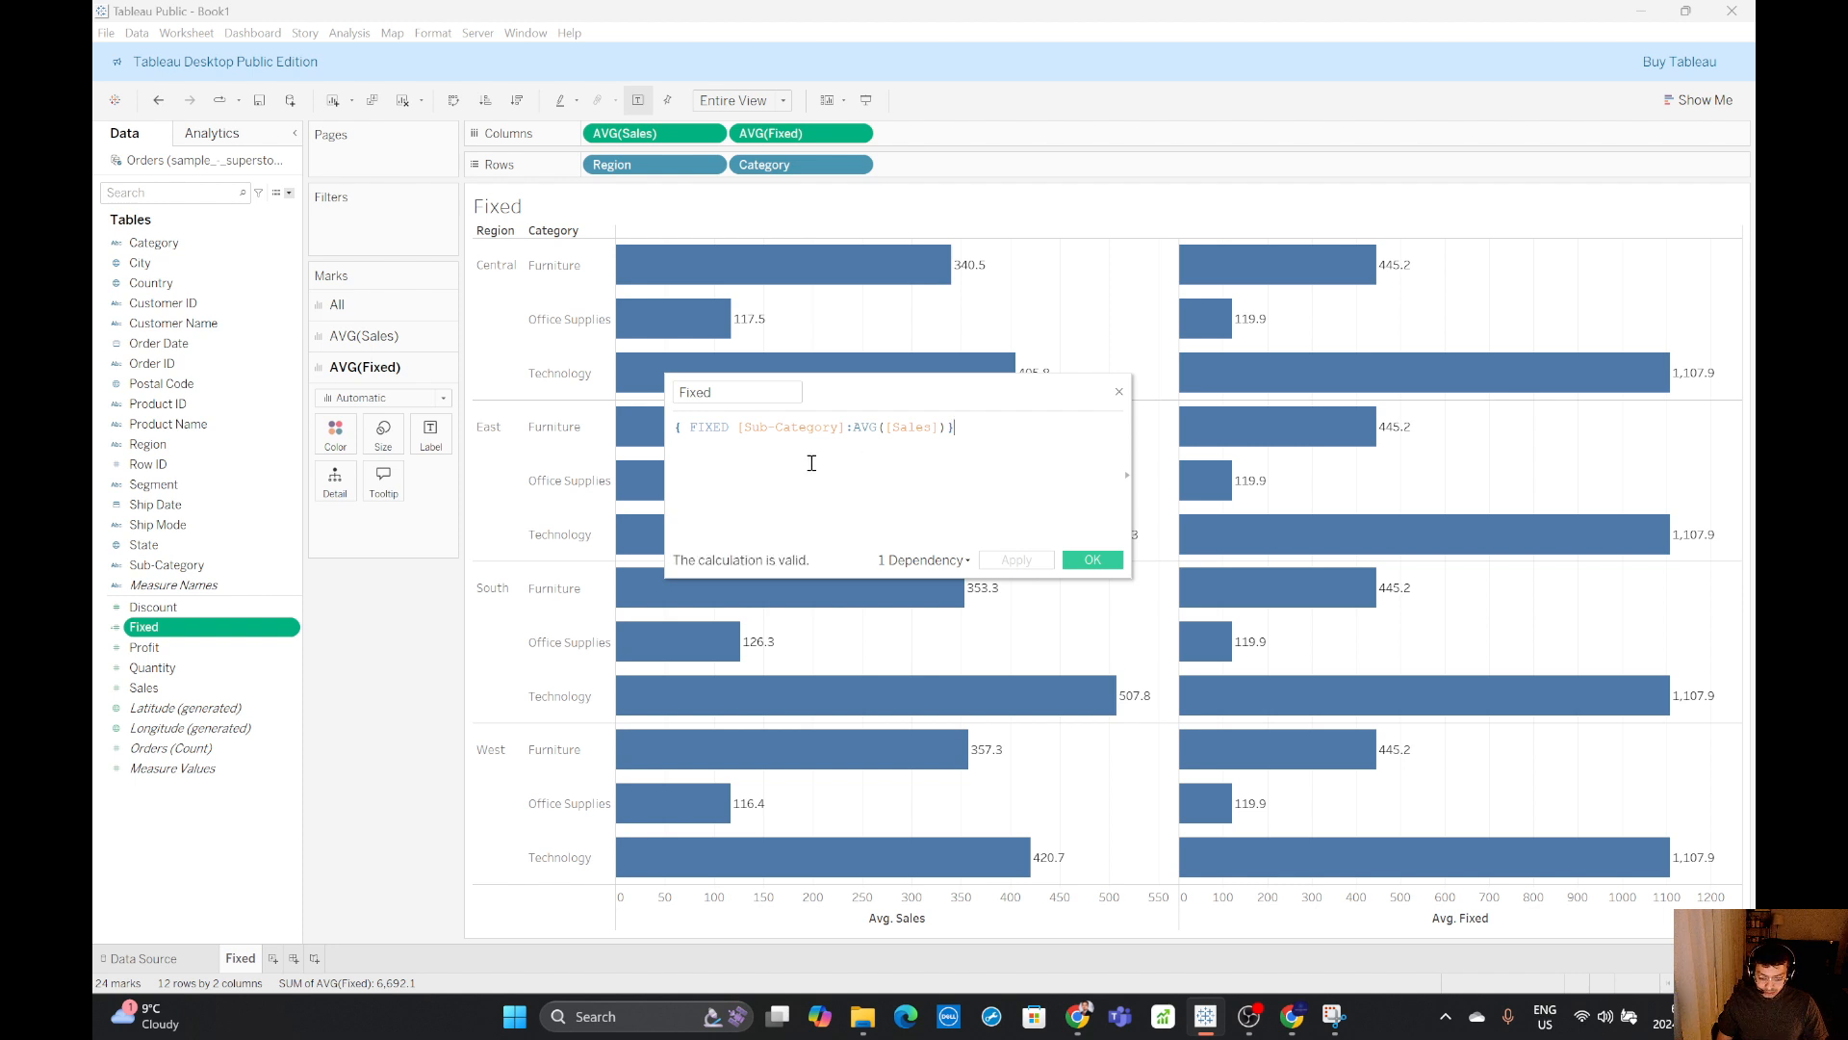
left_click_drag(845, 427, 737, 428)
key("BackSpace")
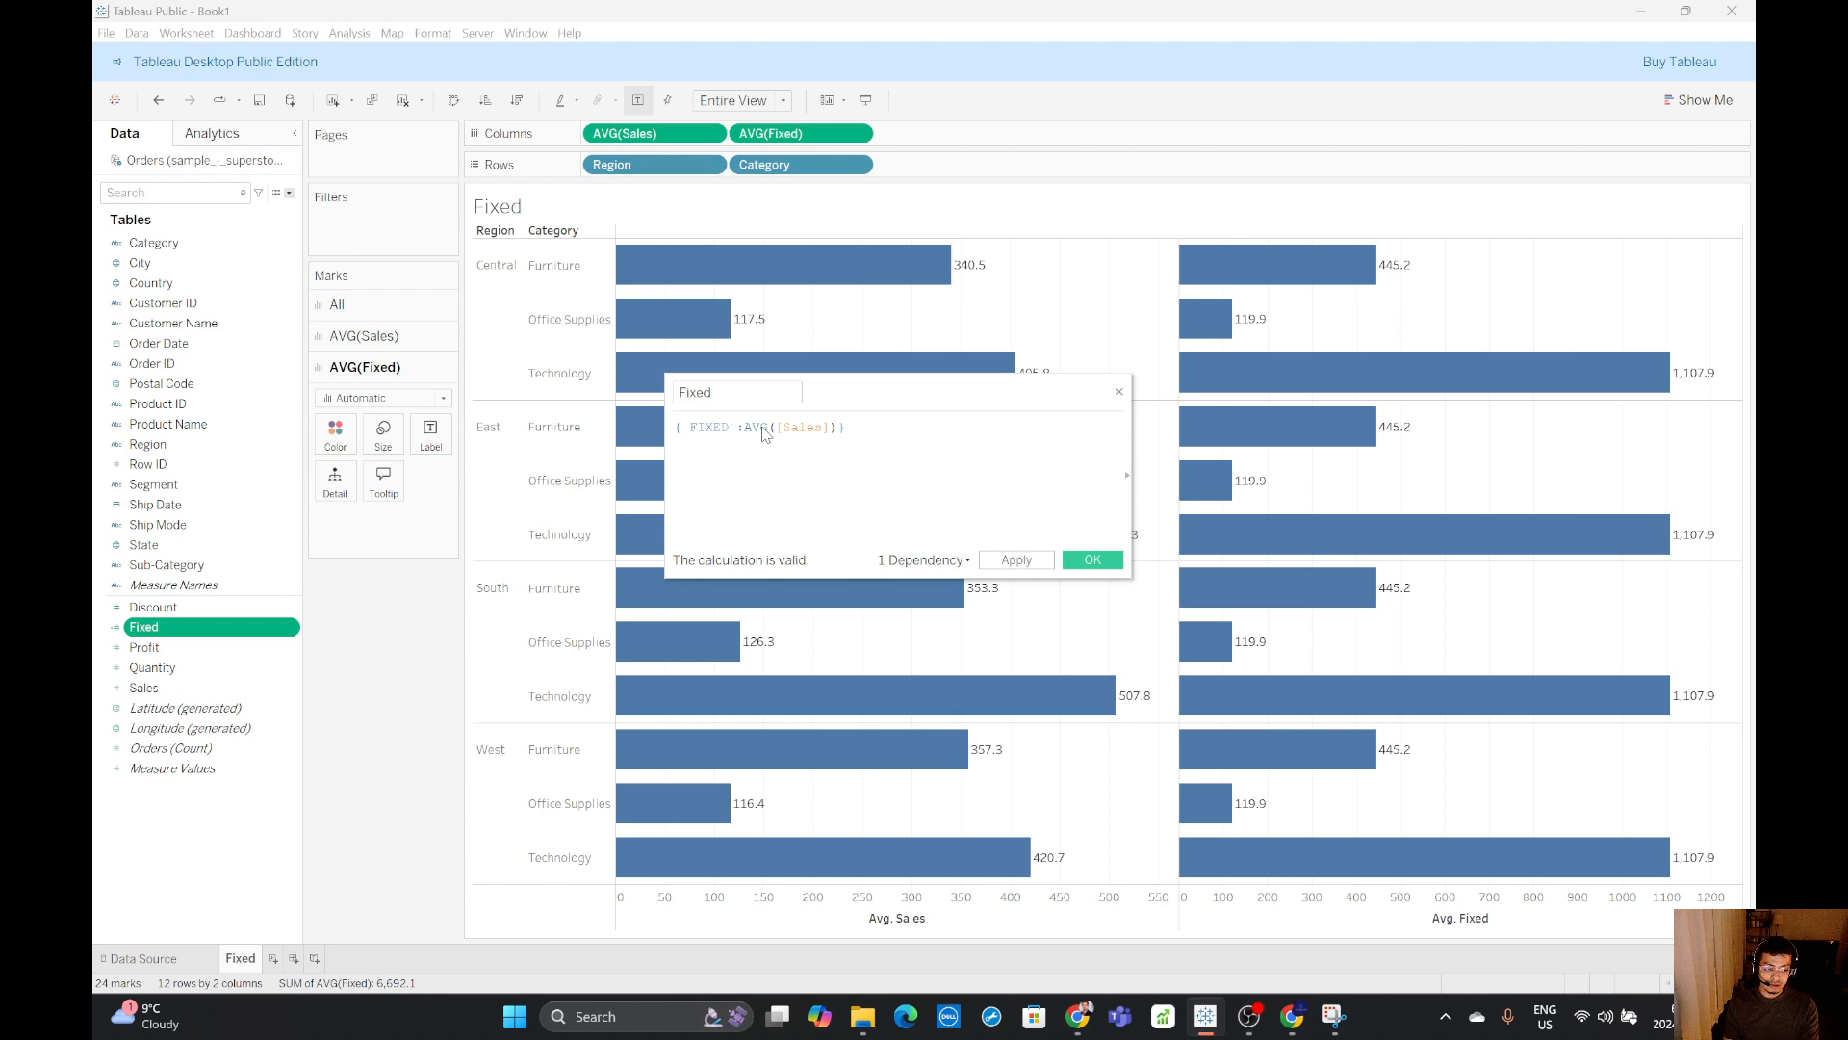
type("re")
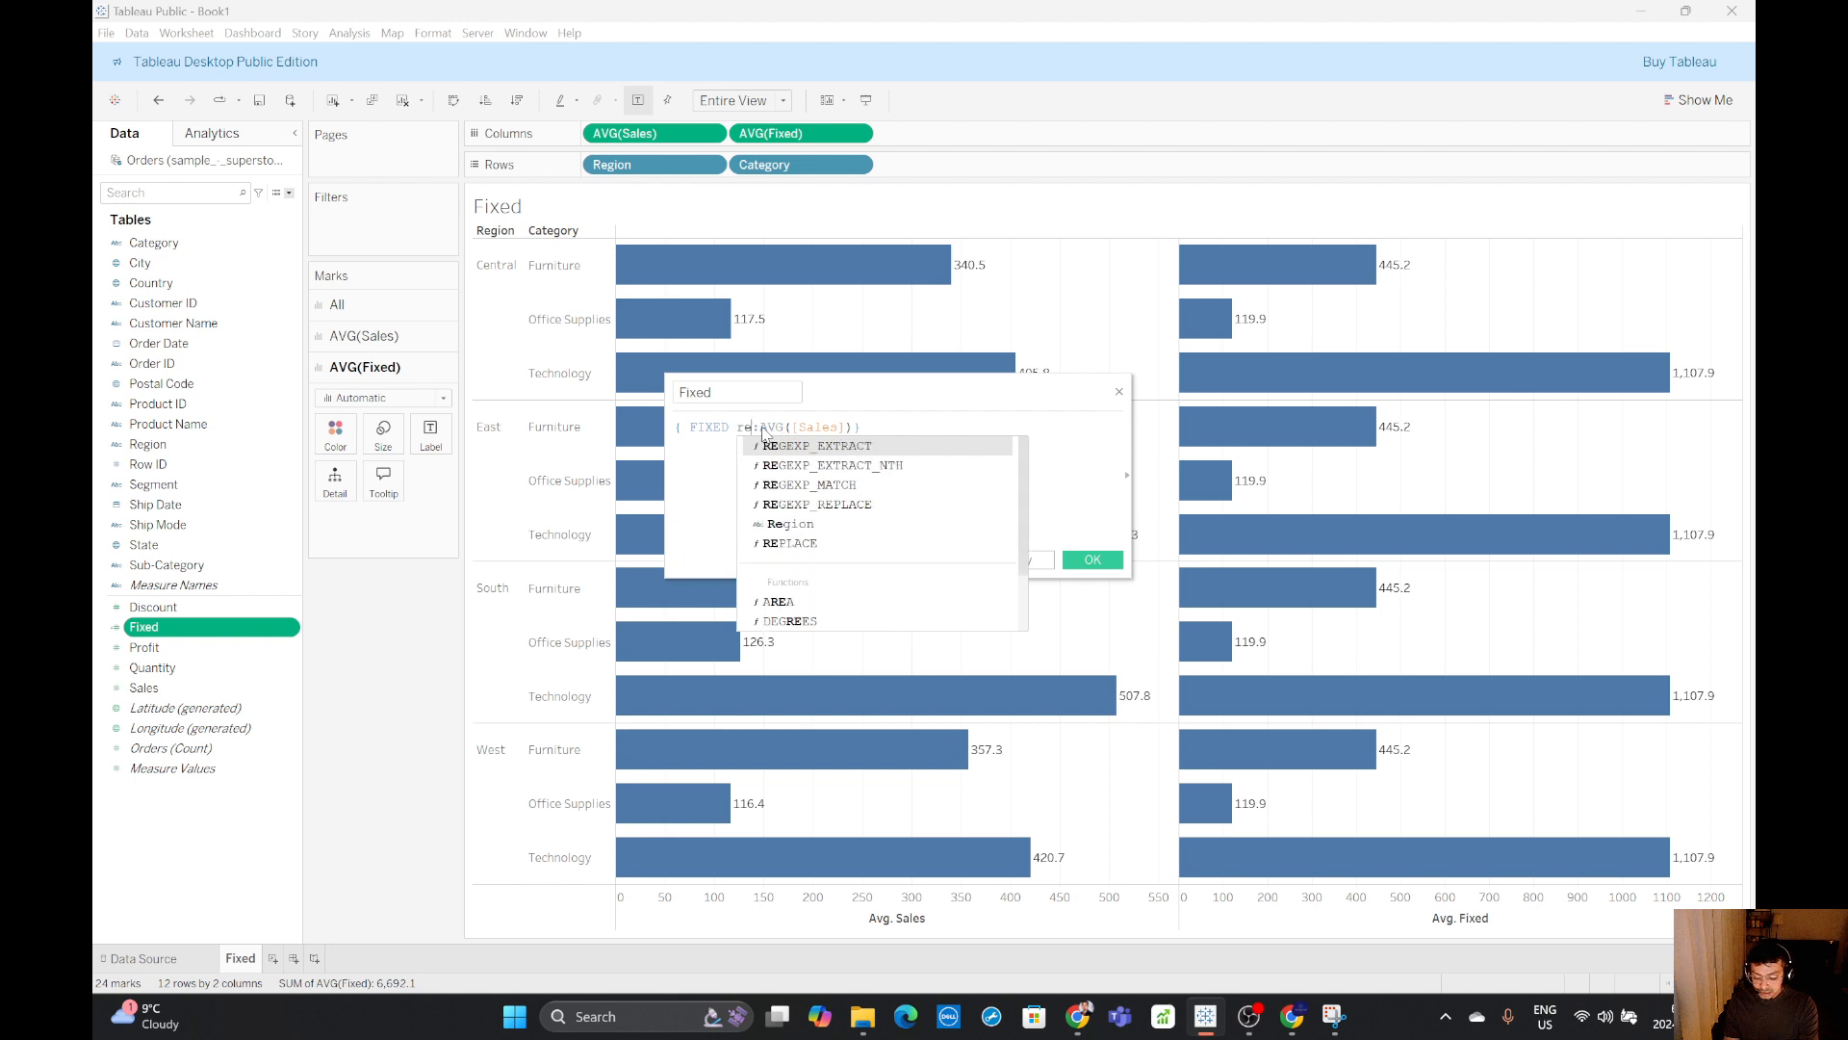
type("gi")
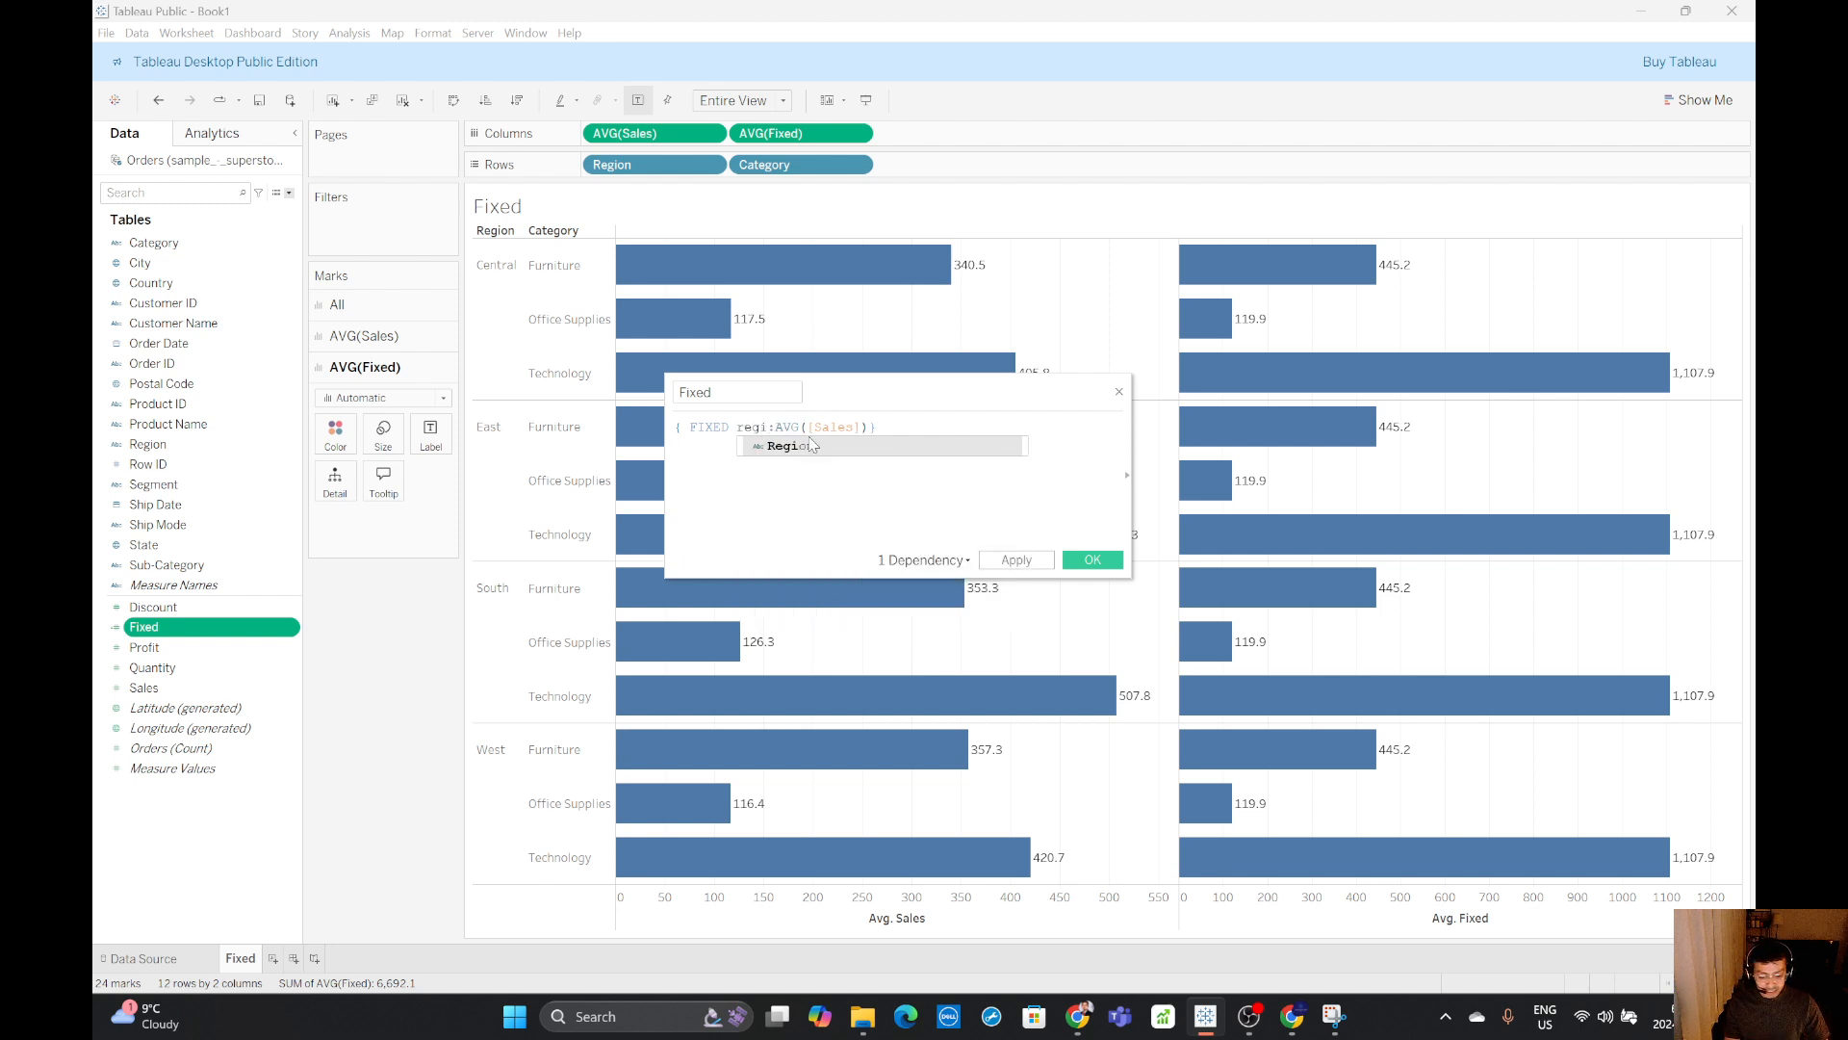
double_click(786, 448)
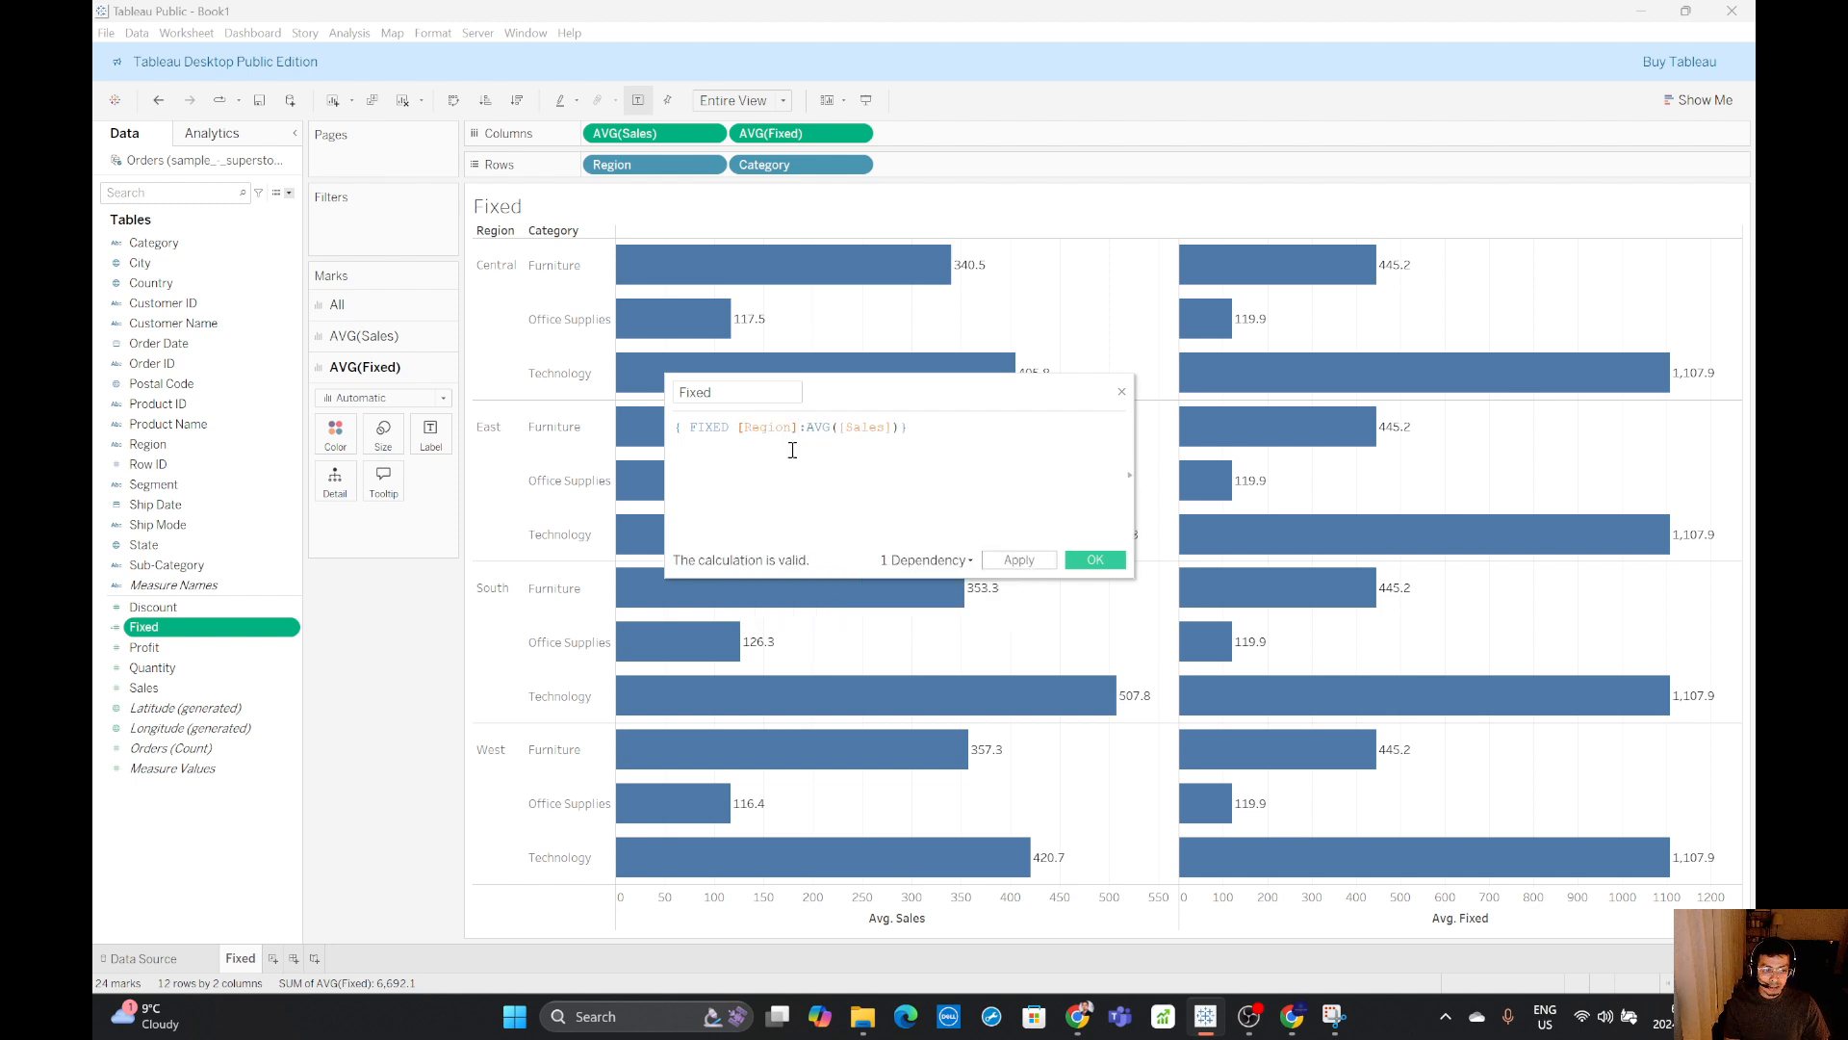
double_click(760, 428)
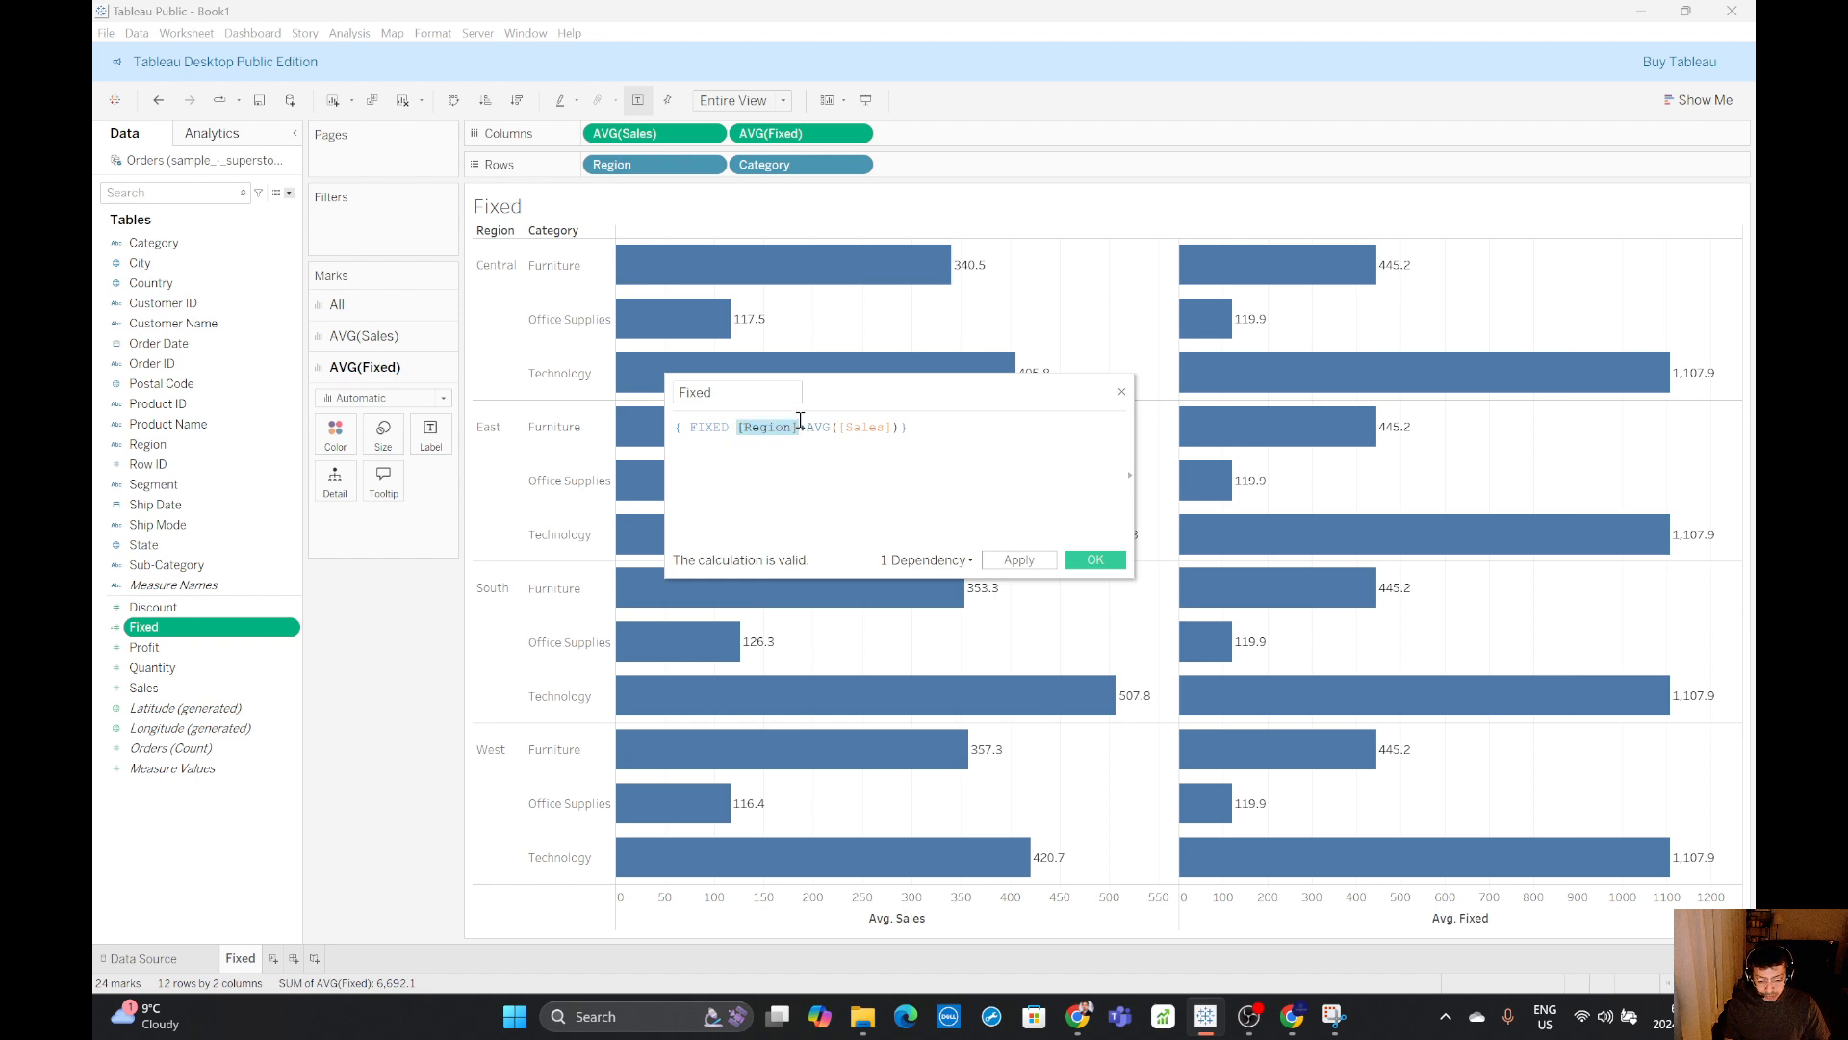
left_click_drag(905, 428, 671, 430)
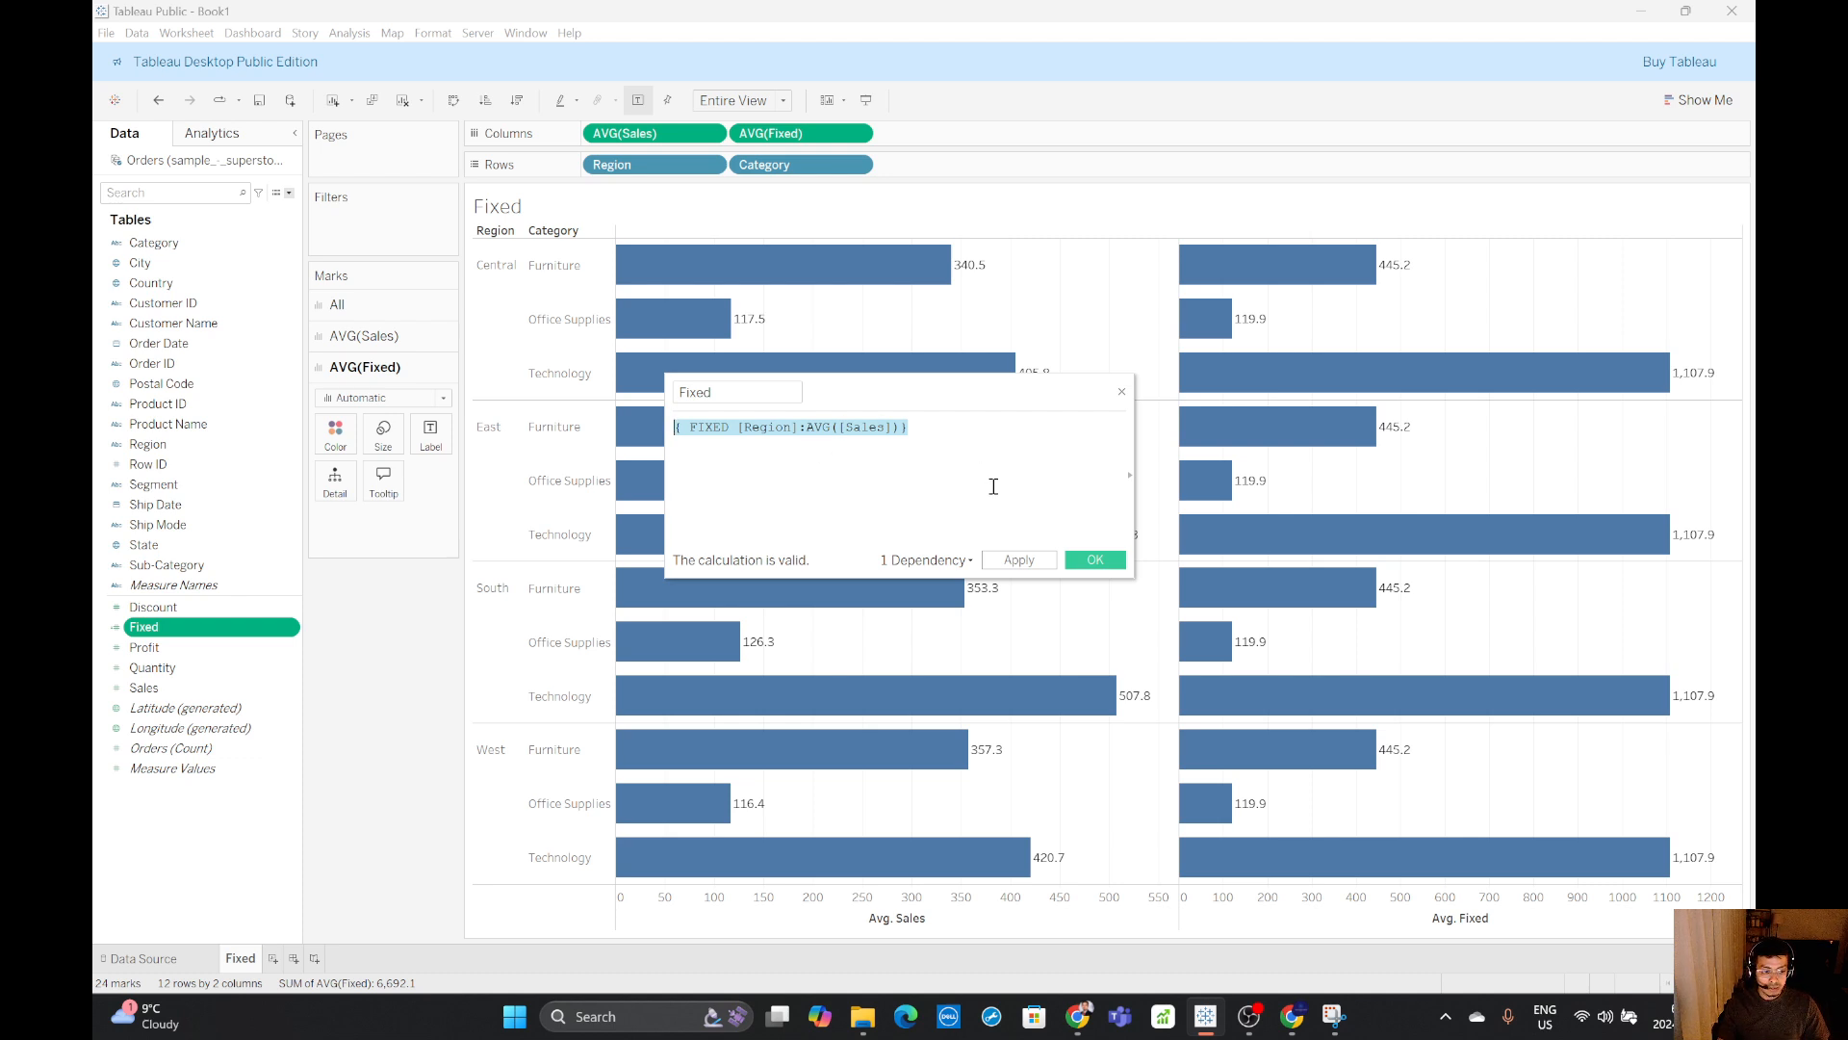
left_click(1090, 563)
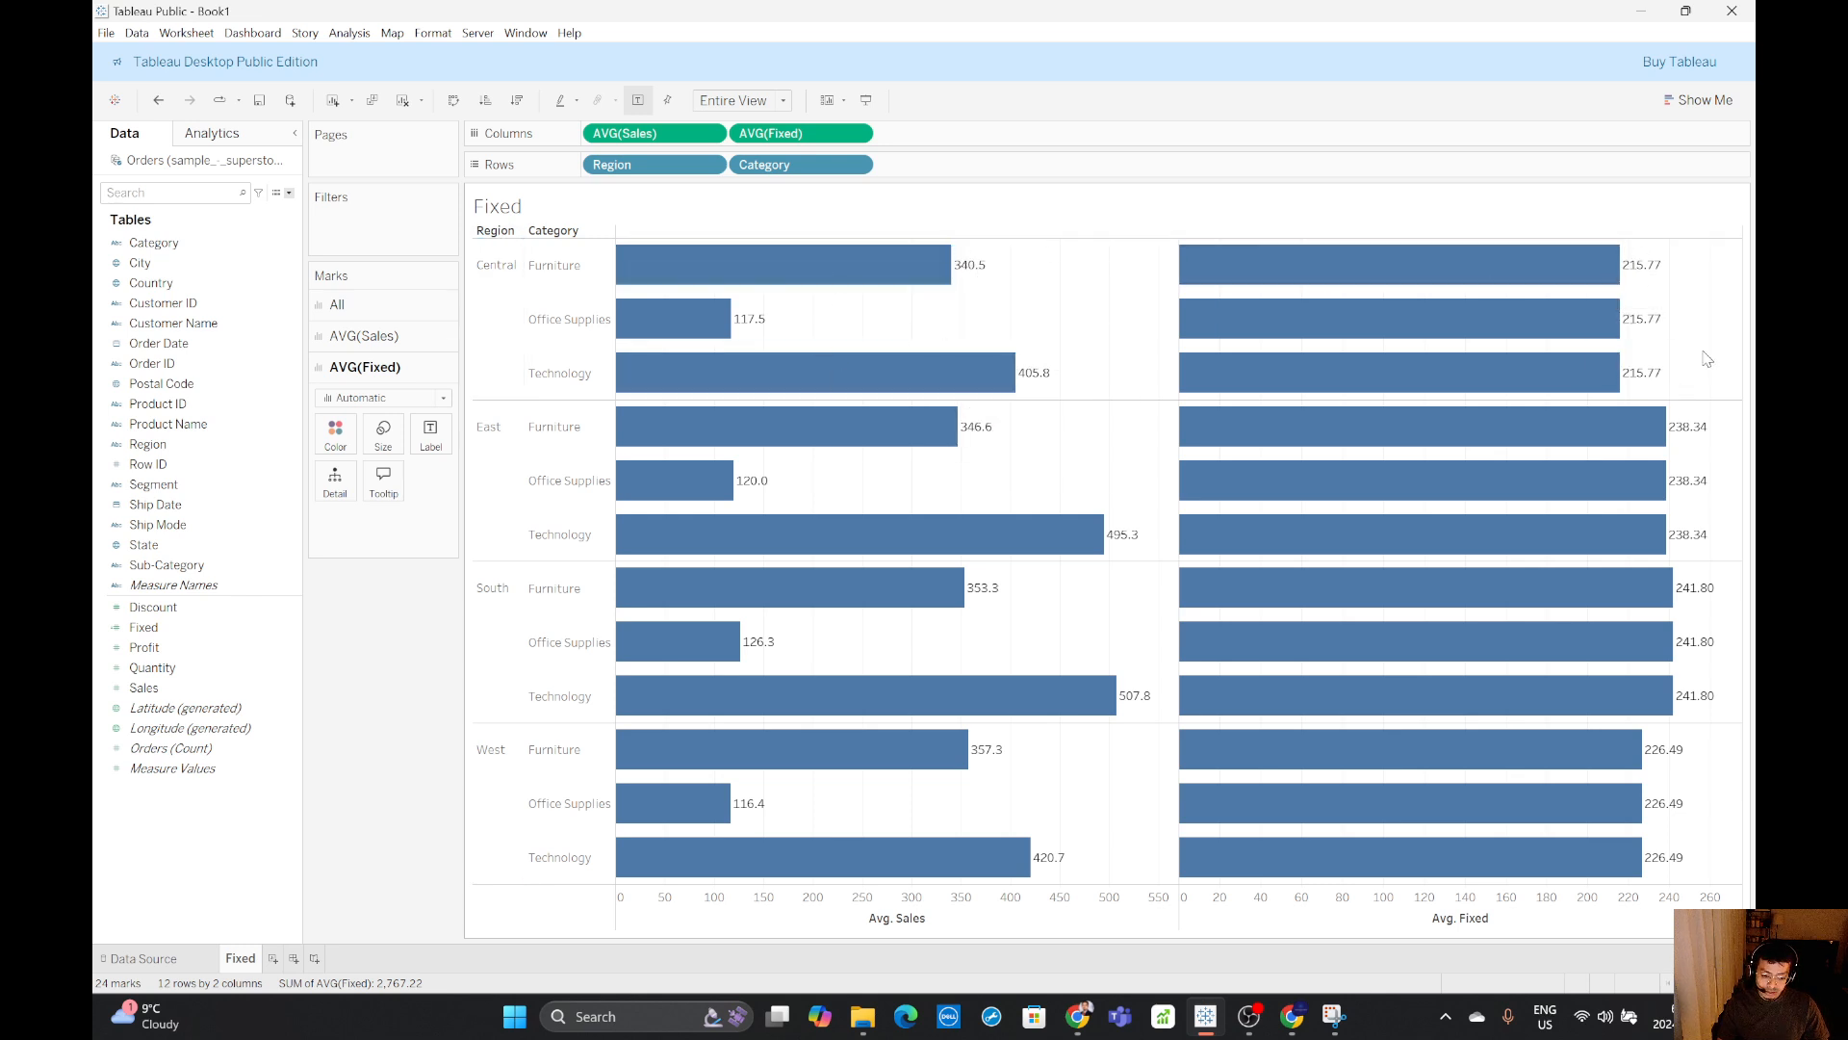
- Remove Category from the rows to compare both averages by Region alone, and undo the removal
left_click_drag(799, 165, 385, 660)
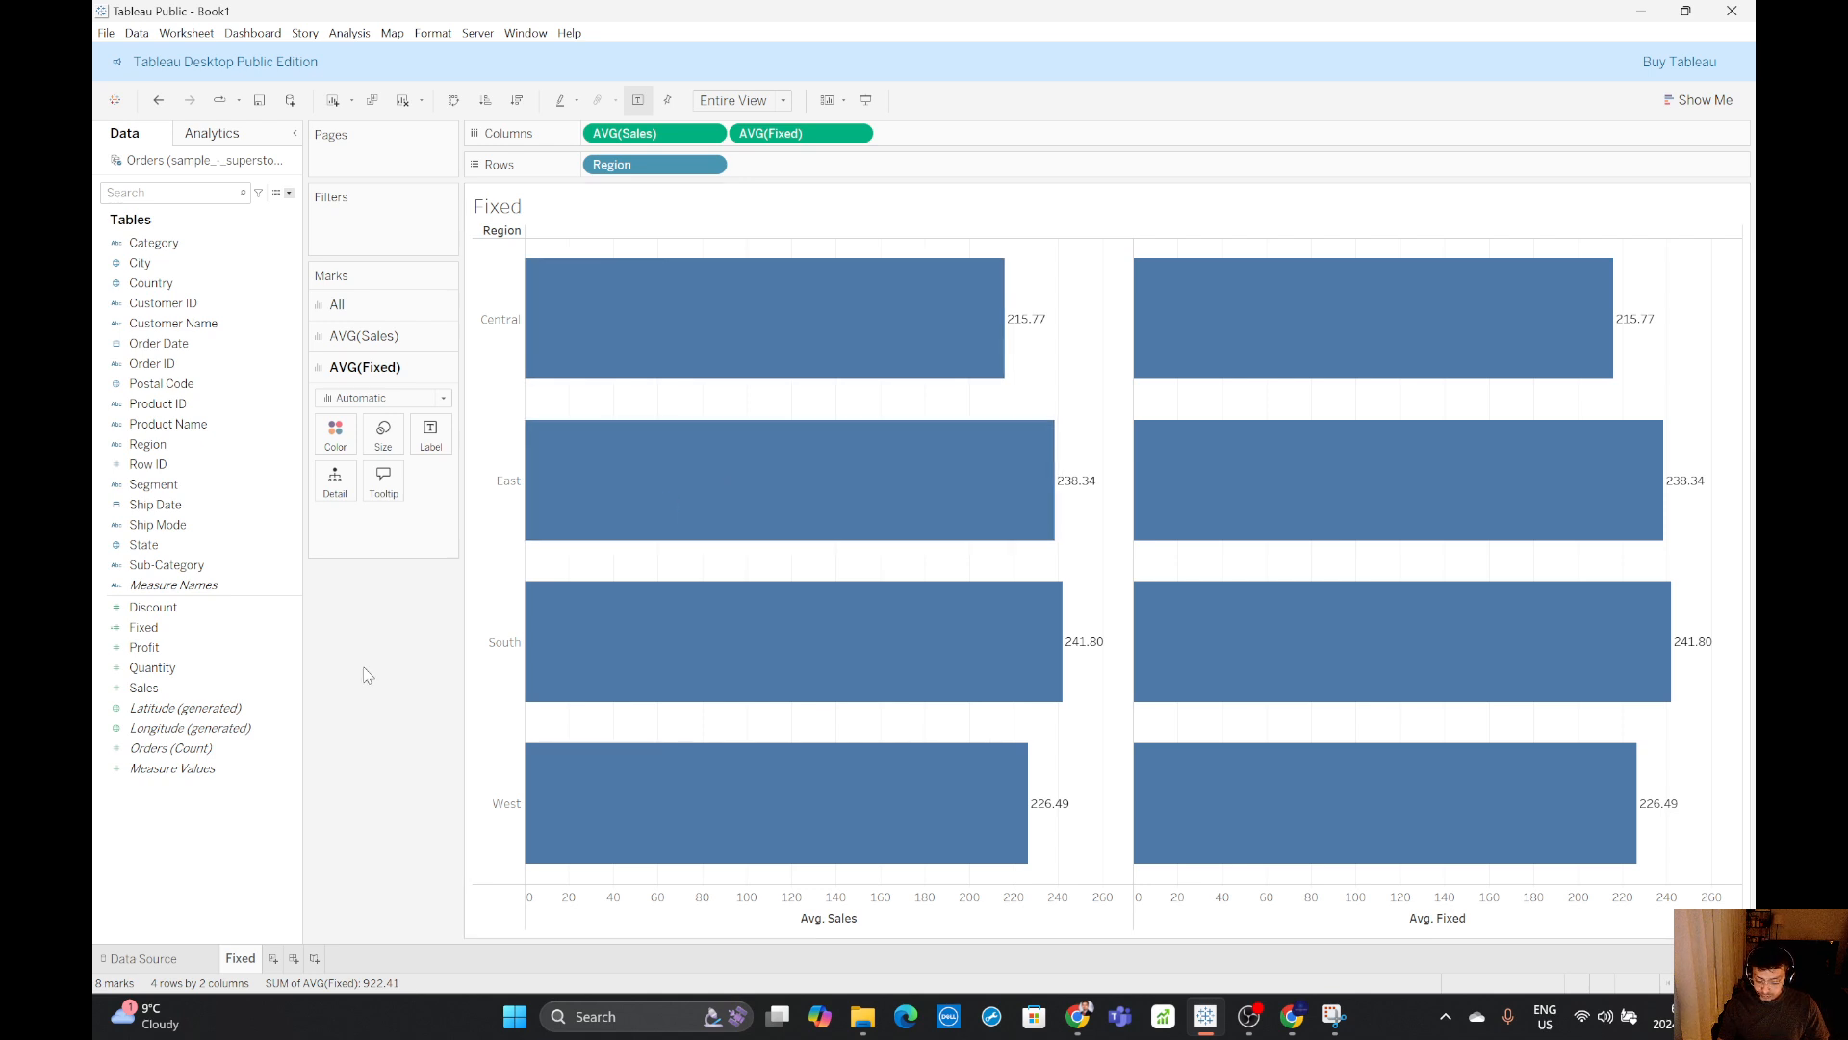
key("ctrl+z")
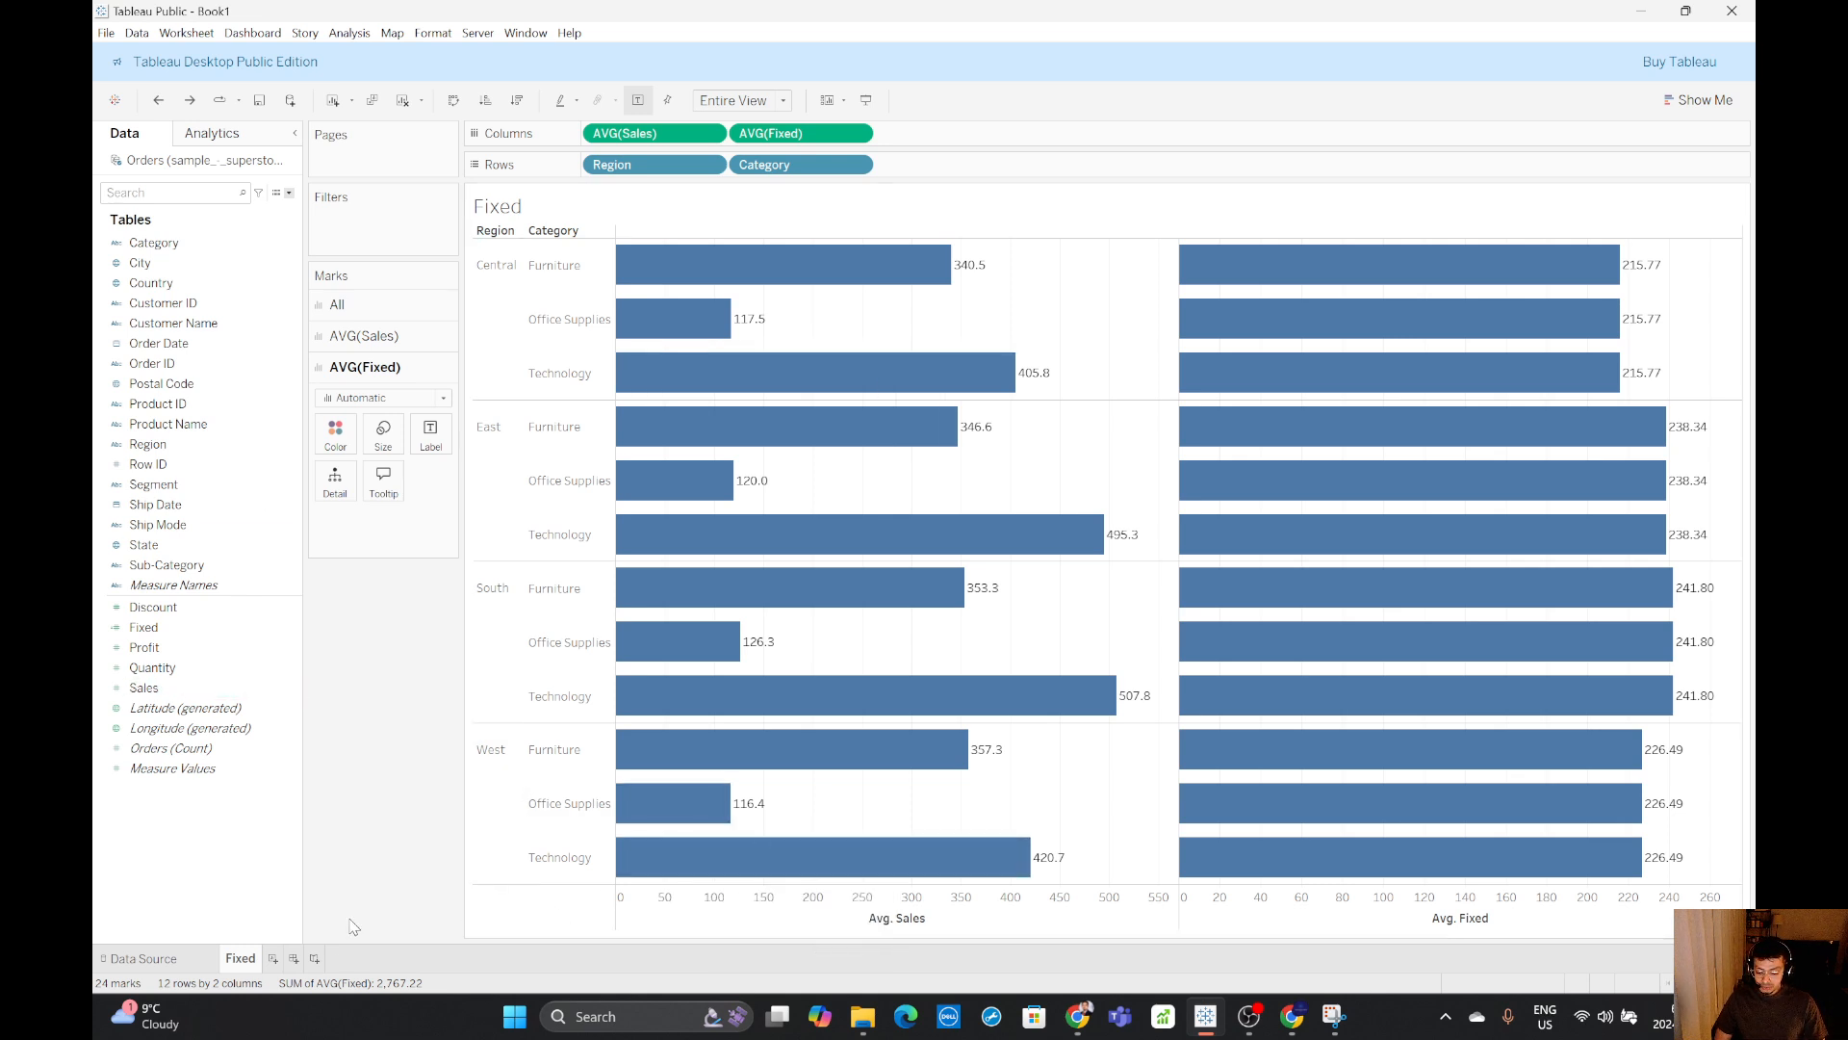
- Add a new worksheet and name it Include
left_click(274, 959)
double_click(284, 961)
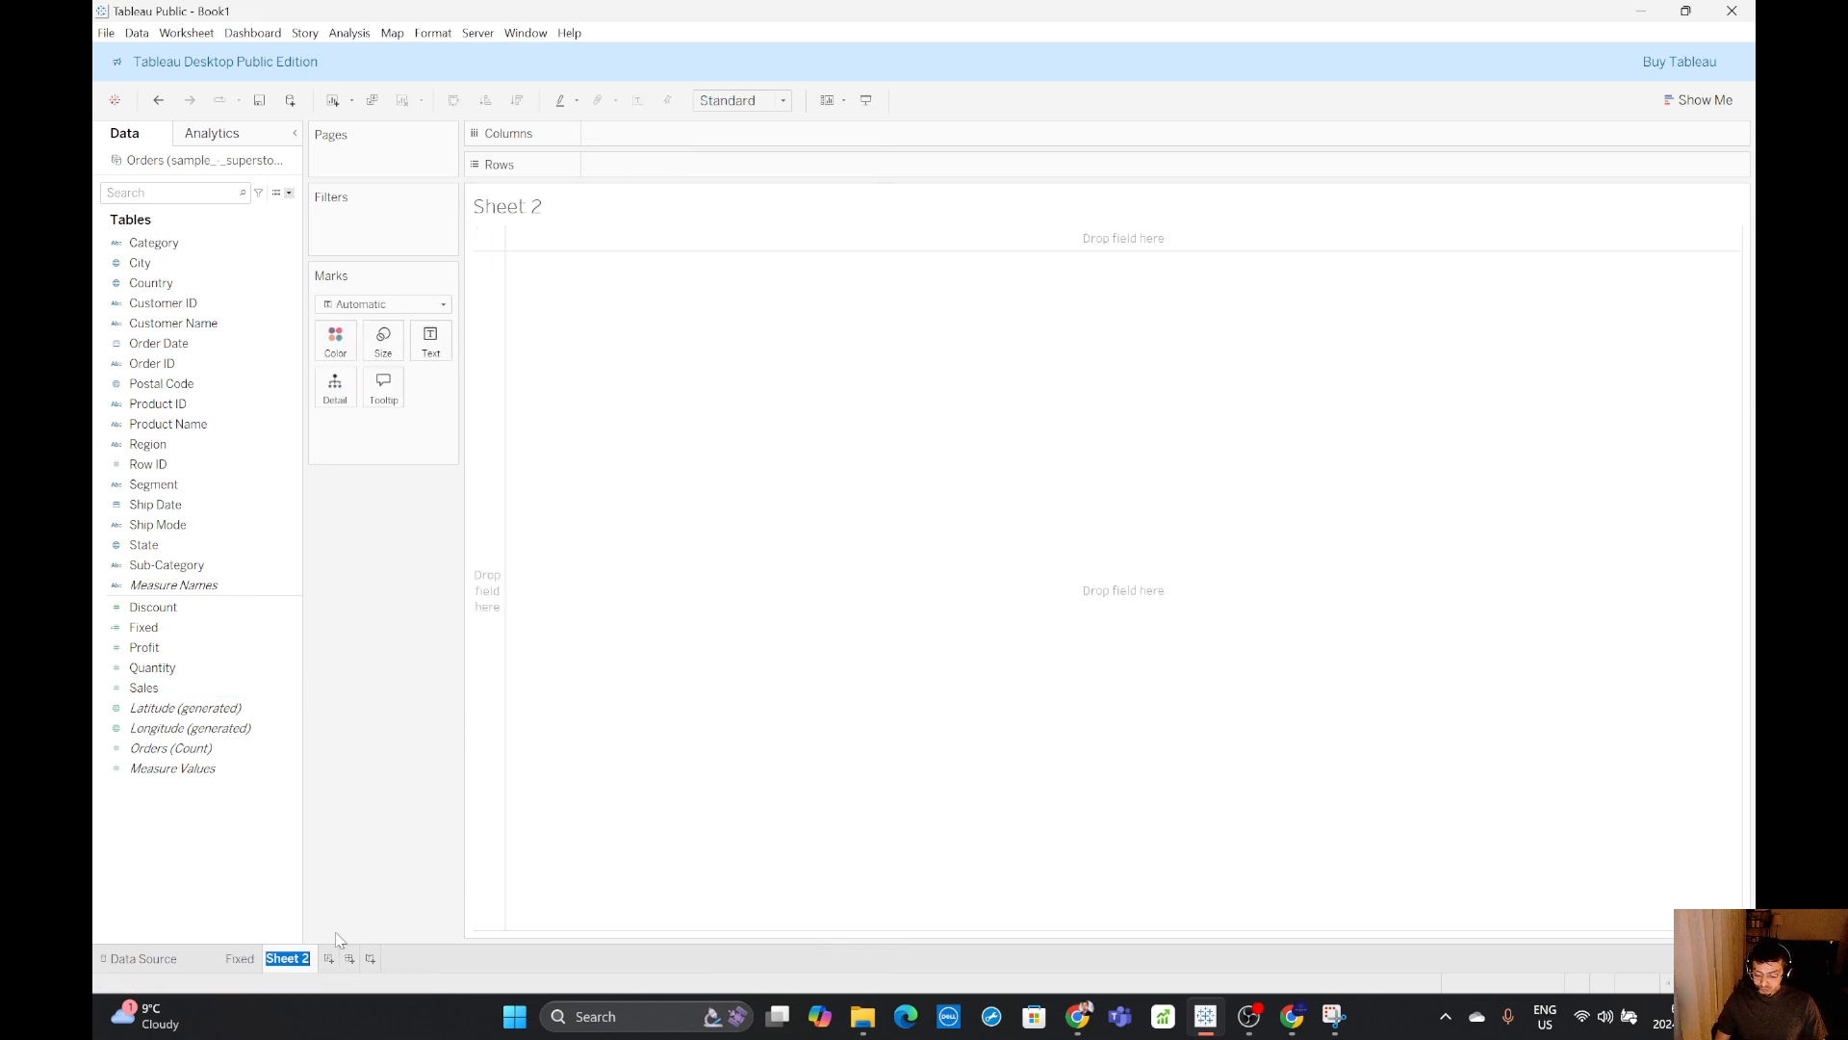
type("Include")
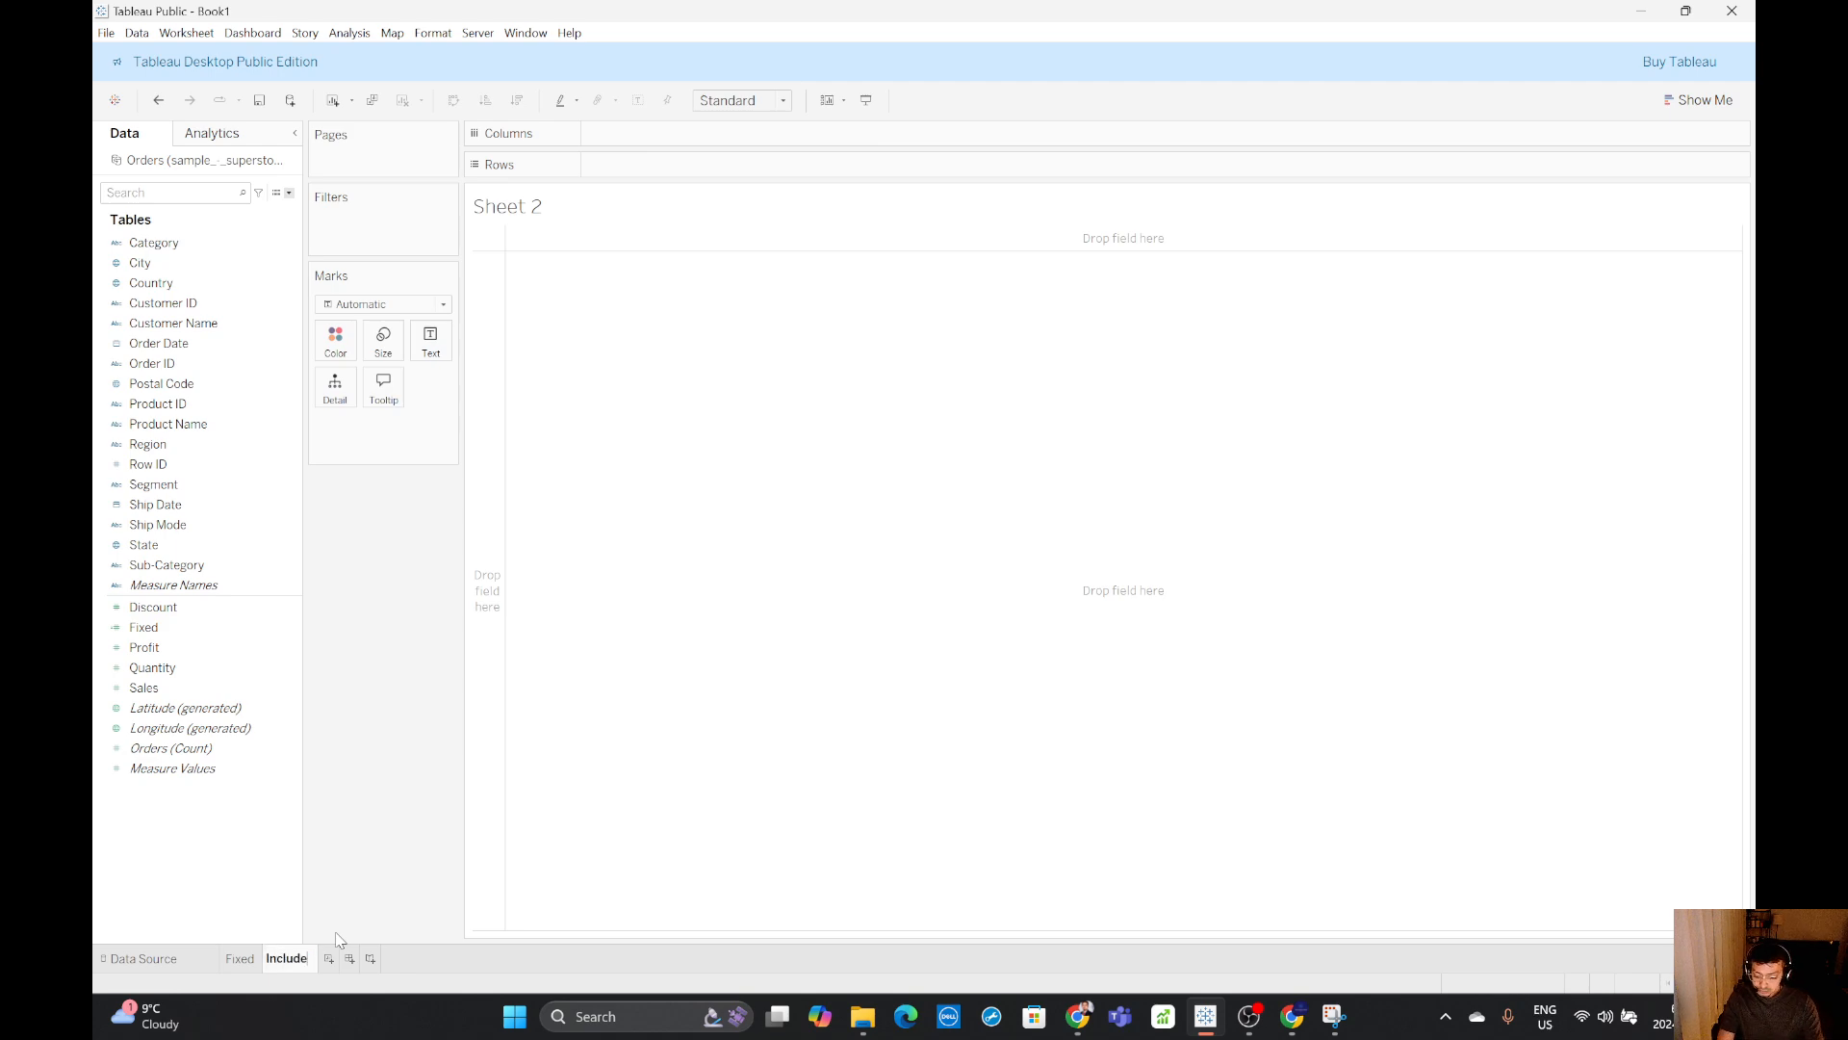
key("Return")
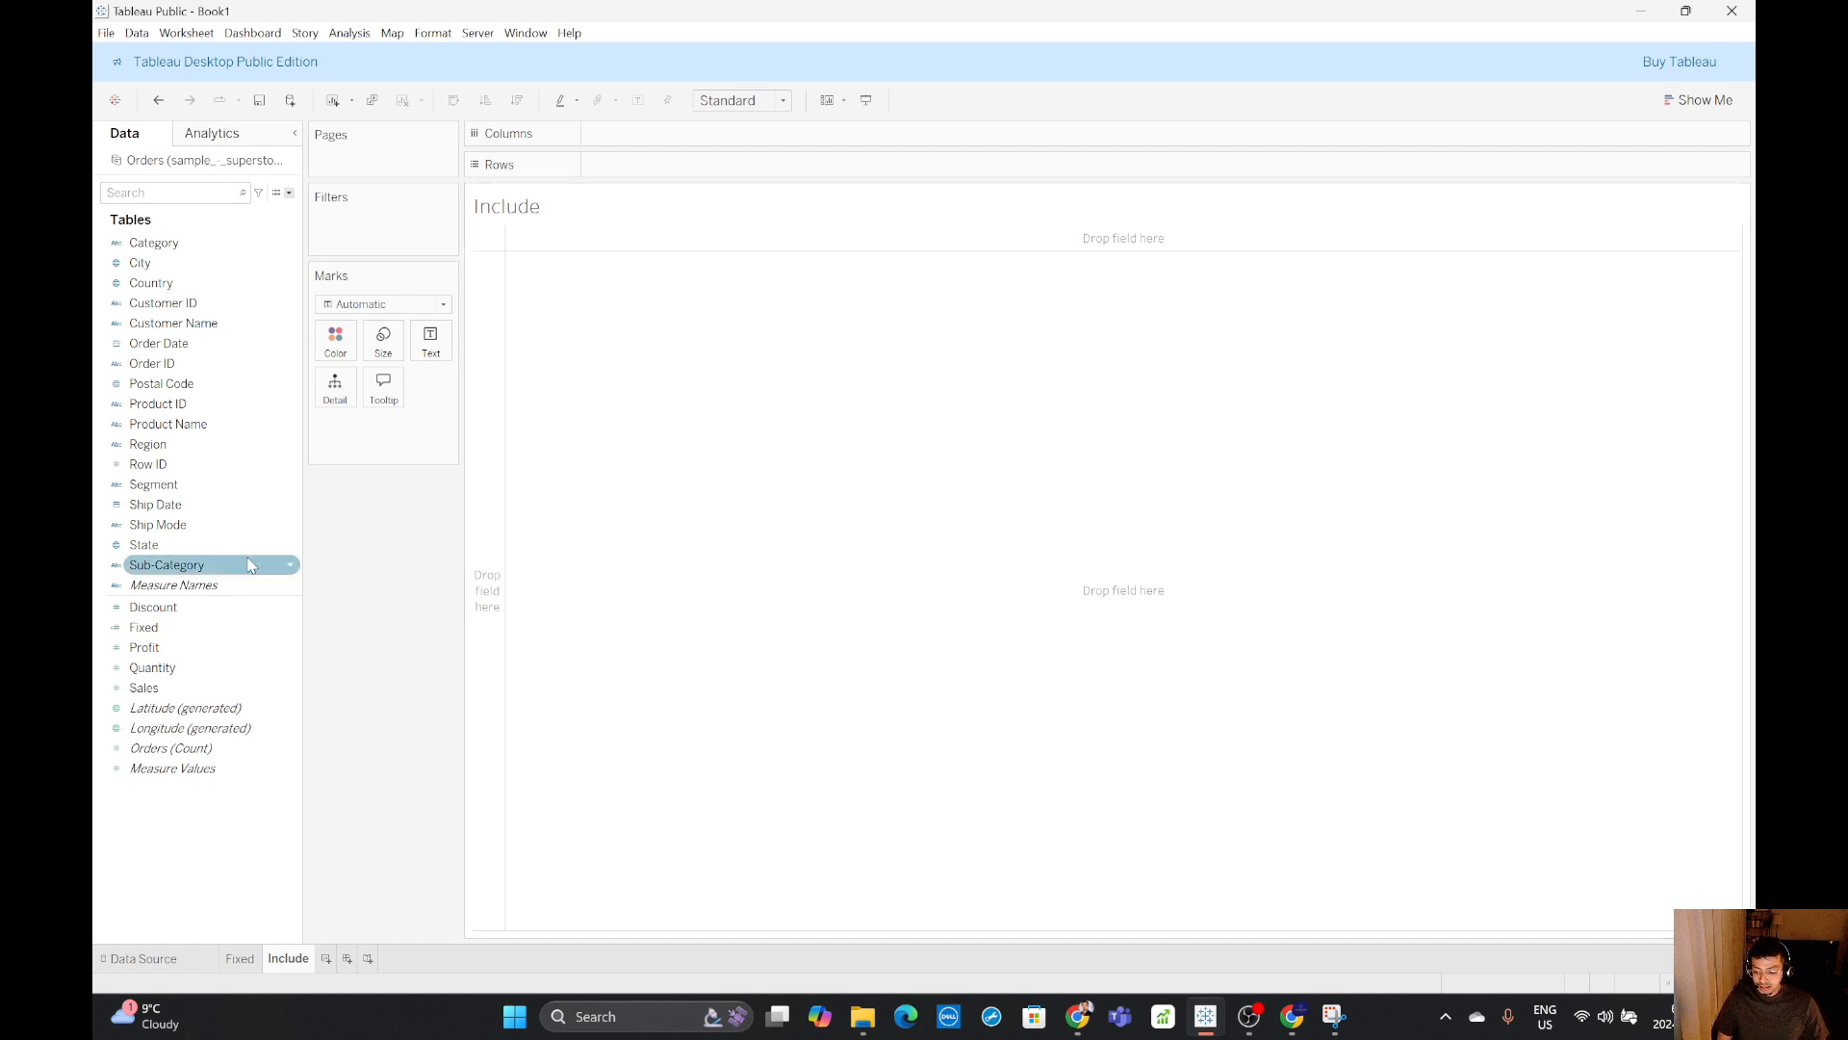
- Build a bar chart with Region and Category on the rows and Sales, aggregated as Average, on the columns
left_click_drag(154, 444, 635, 171)
left_click_drag(154, 242, 771, 170)
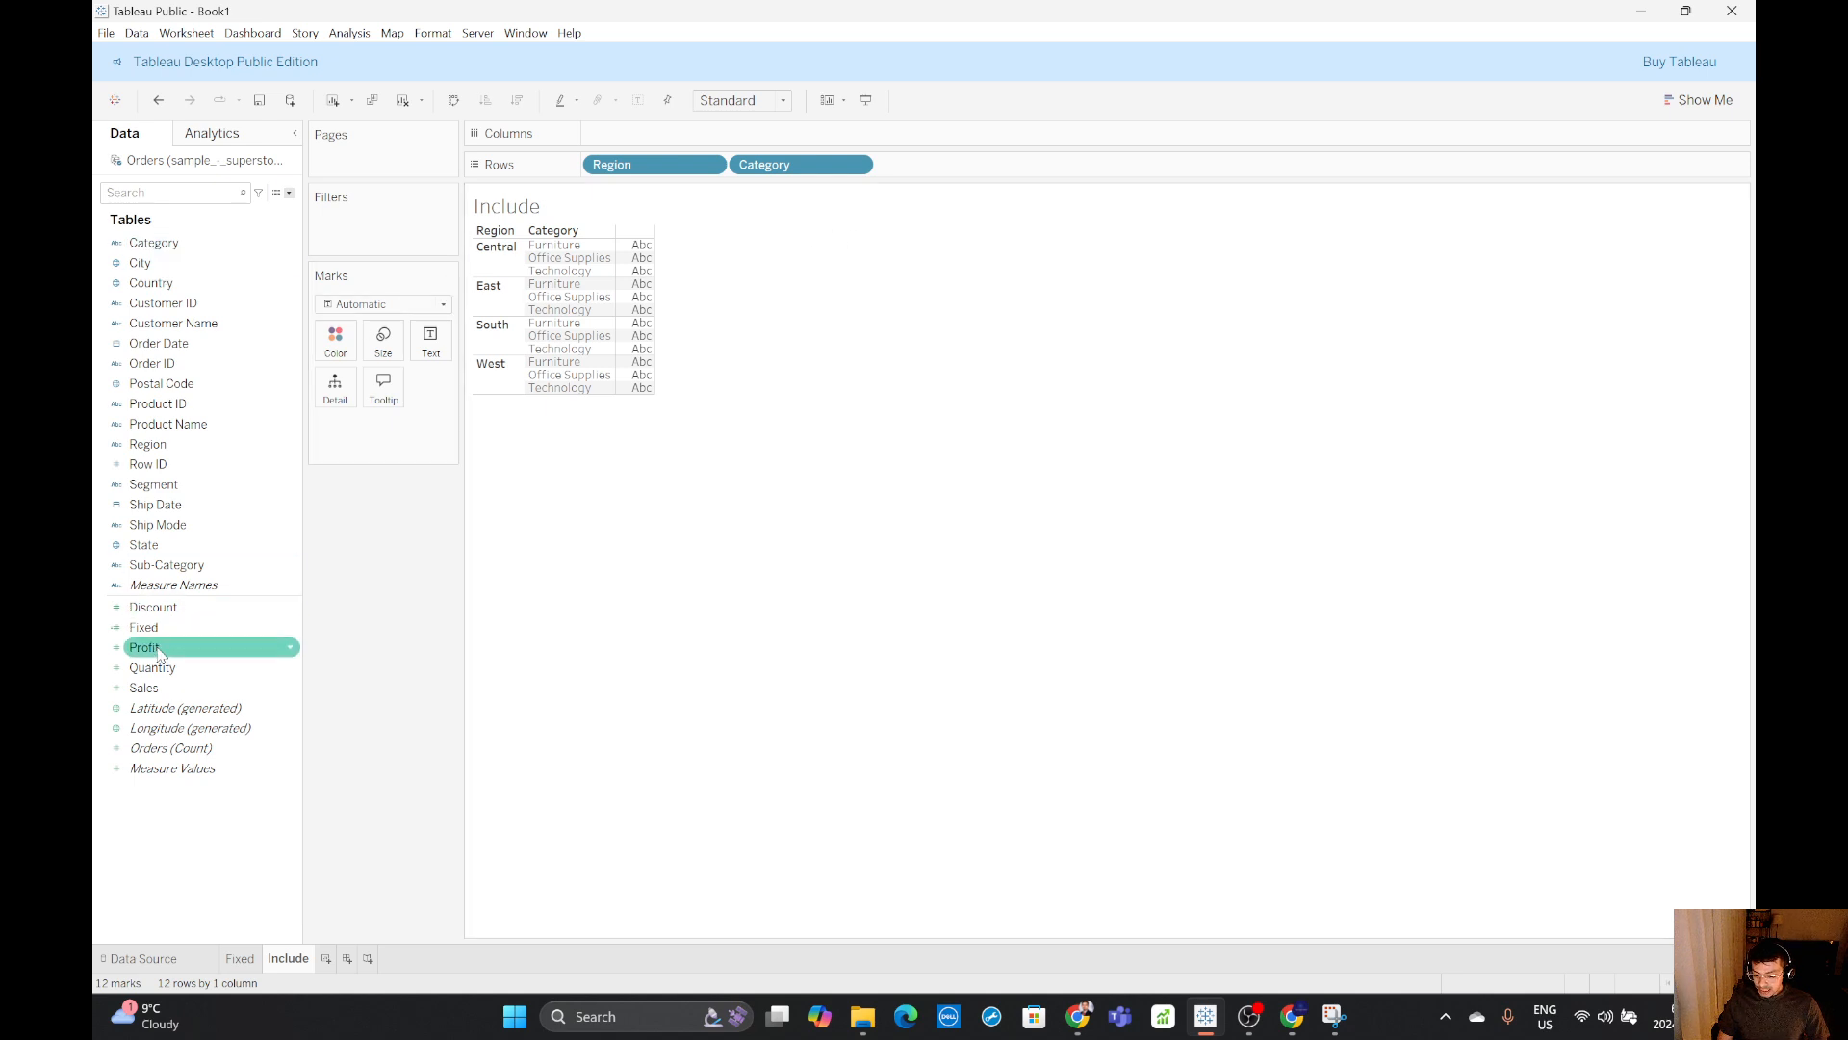
left_click_drag(156, 695, 713, 143)
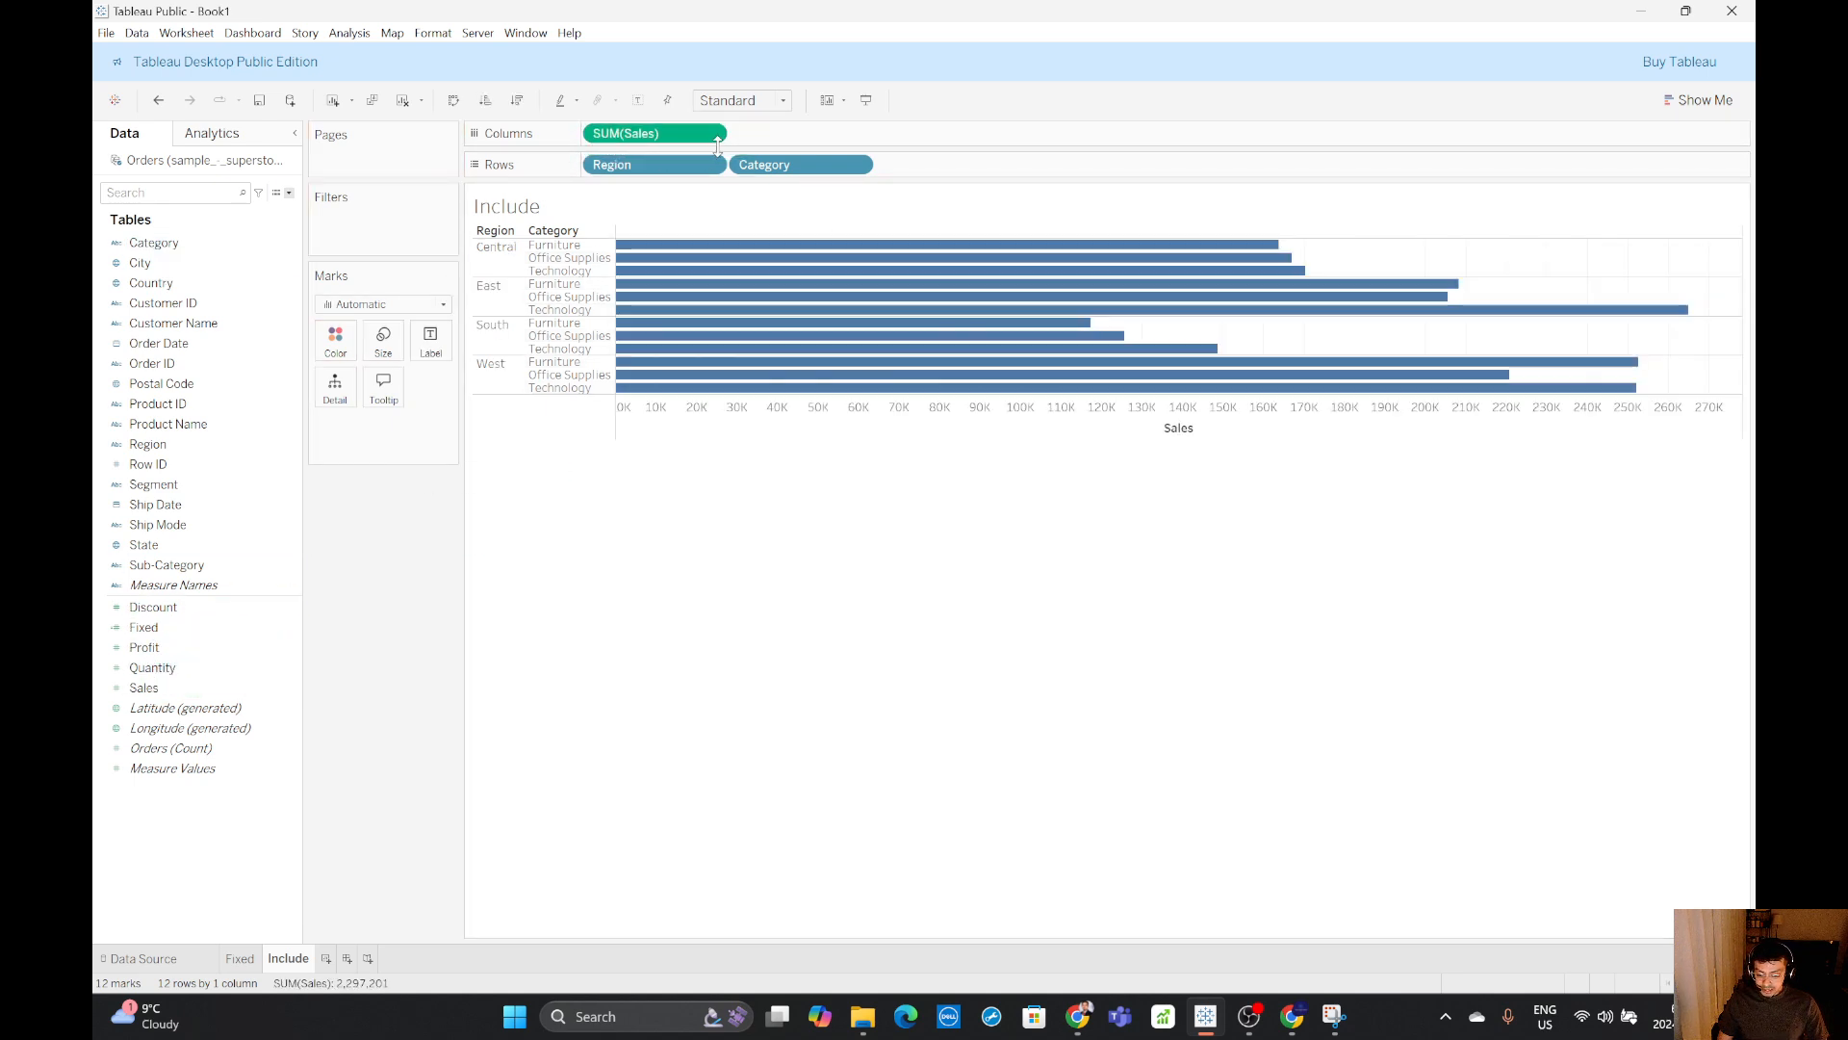
left_click(711, 136)
mouse_move(662, 334)
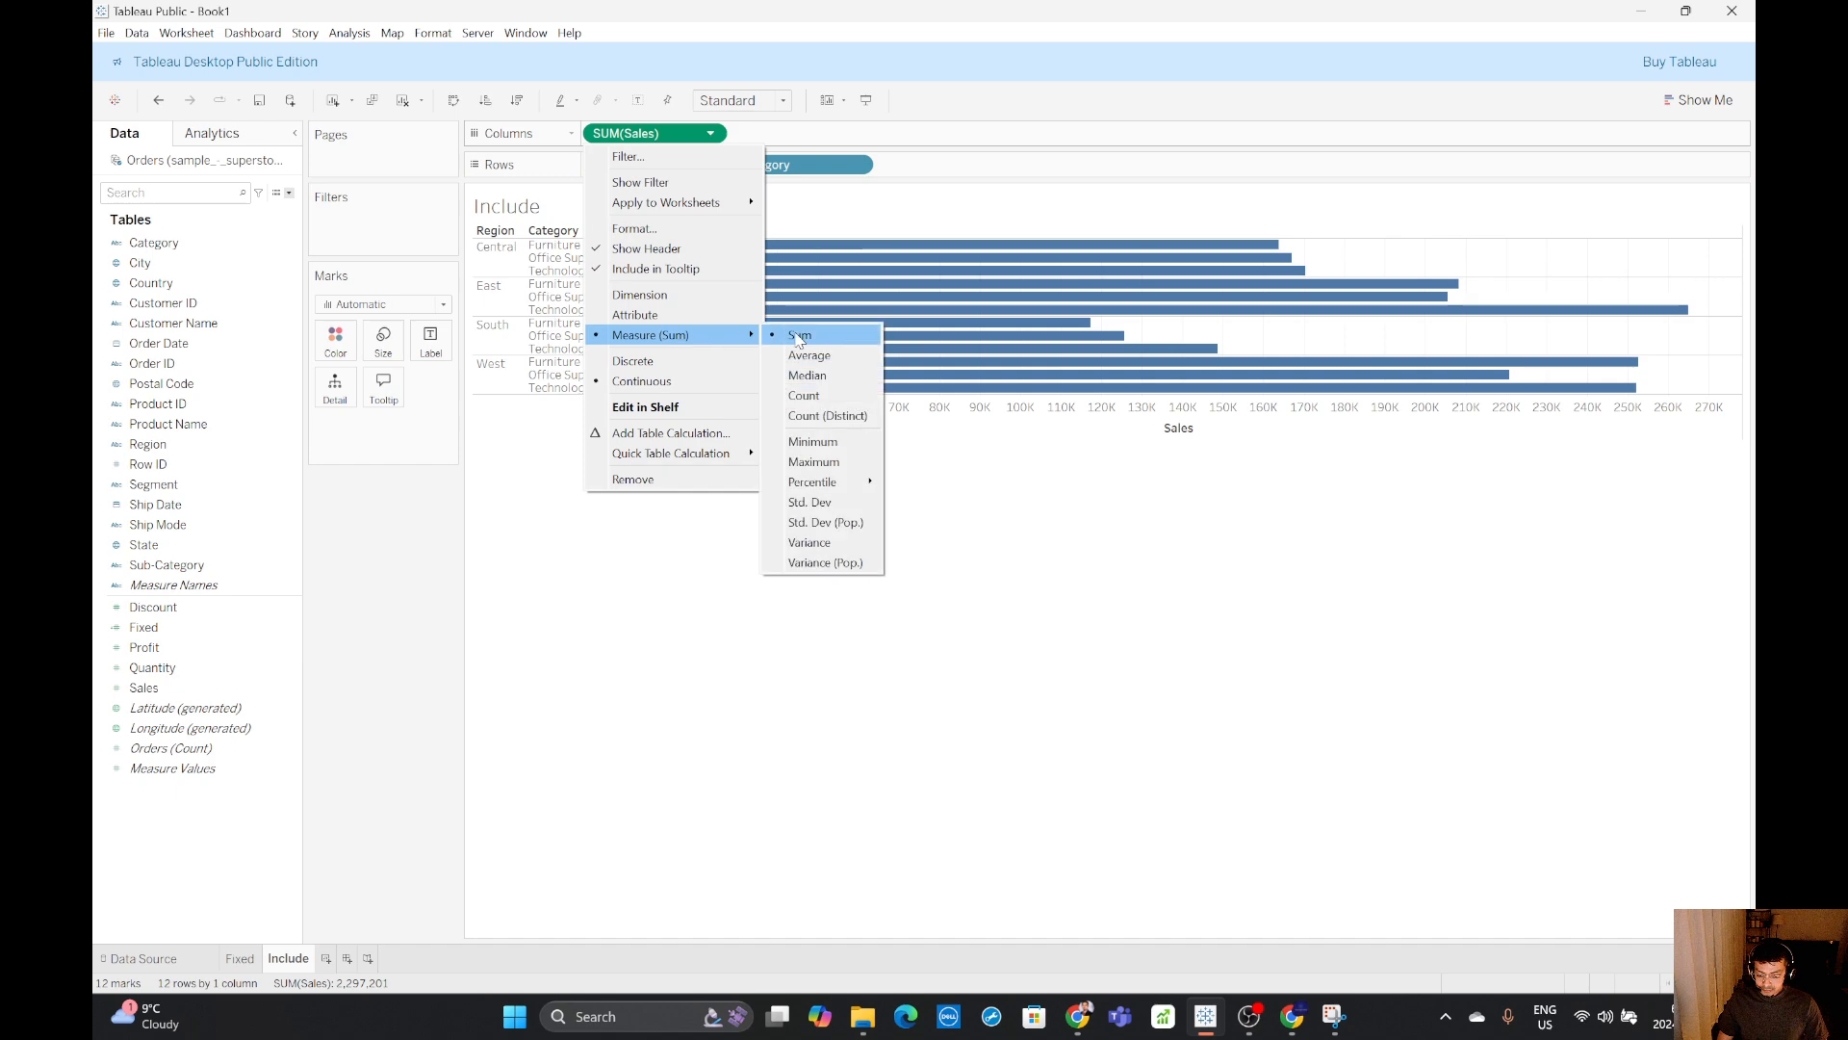
left_click(803, 355)
- Fit the chart to Entire View and show mark labels on the bars
left_click(741, 100)
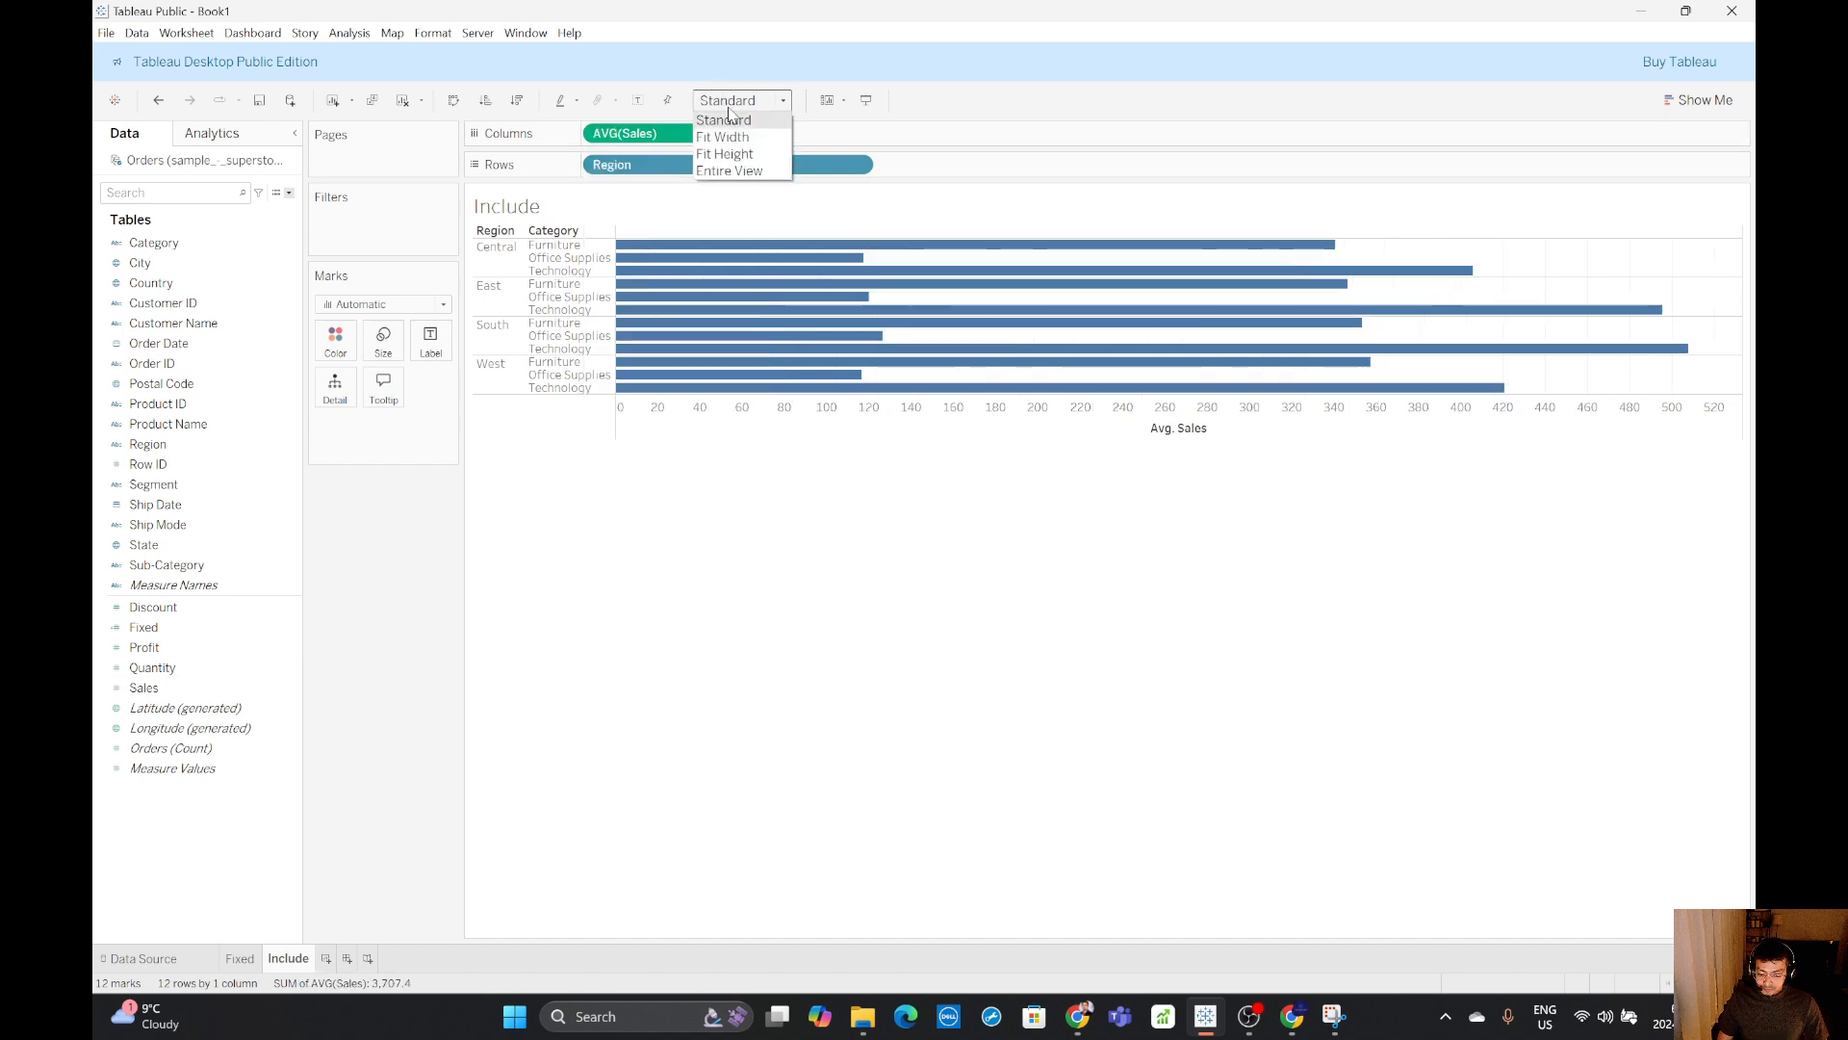
left_click(732, 174)
left_click(430, 342)
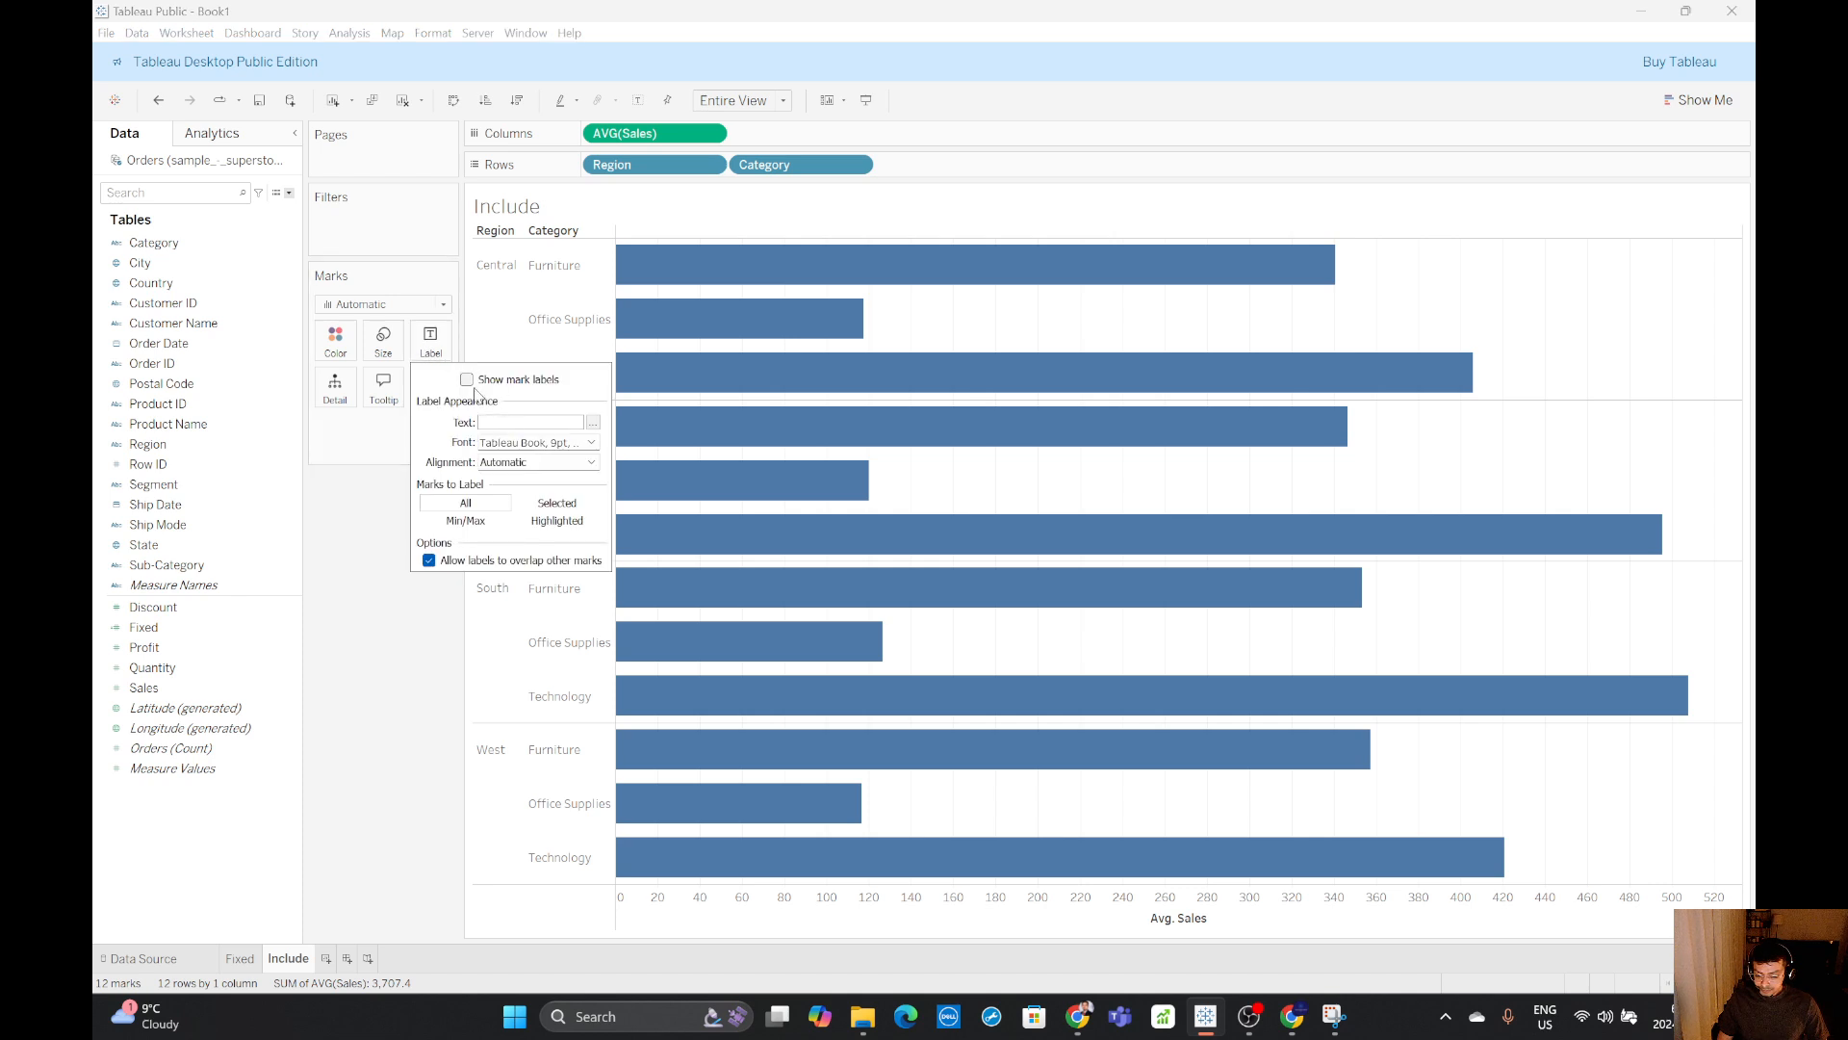
left_click(482, 383)
left_click(397, 653)
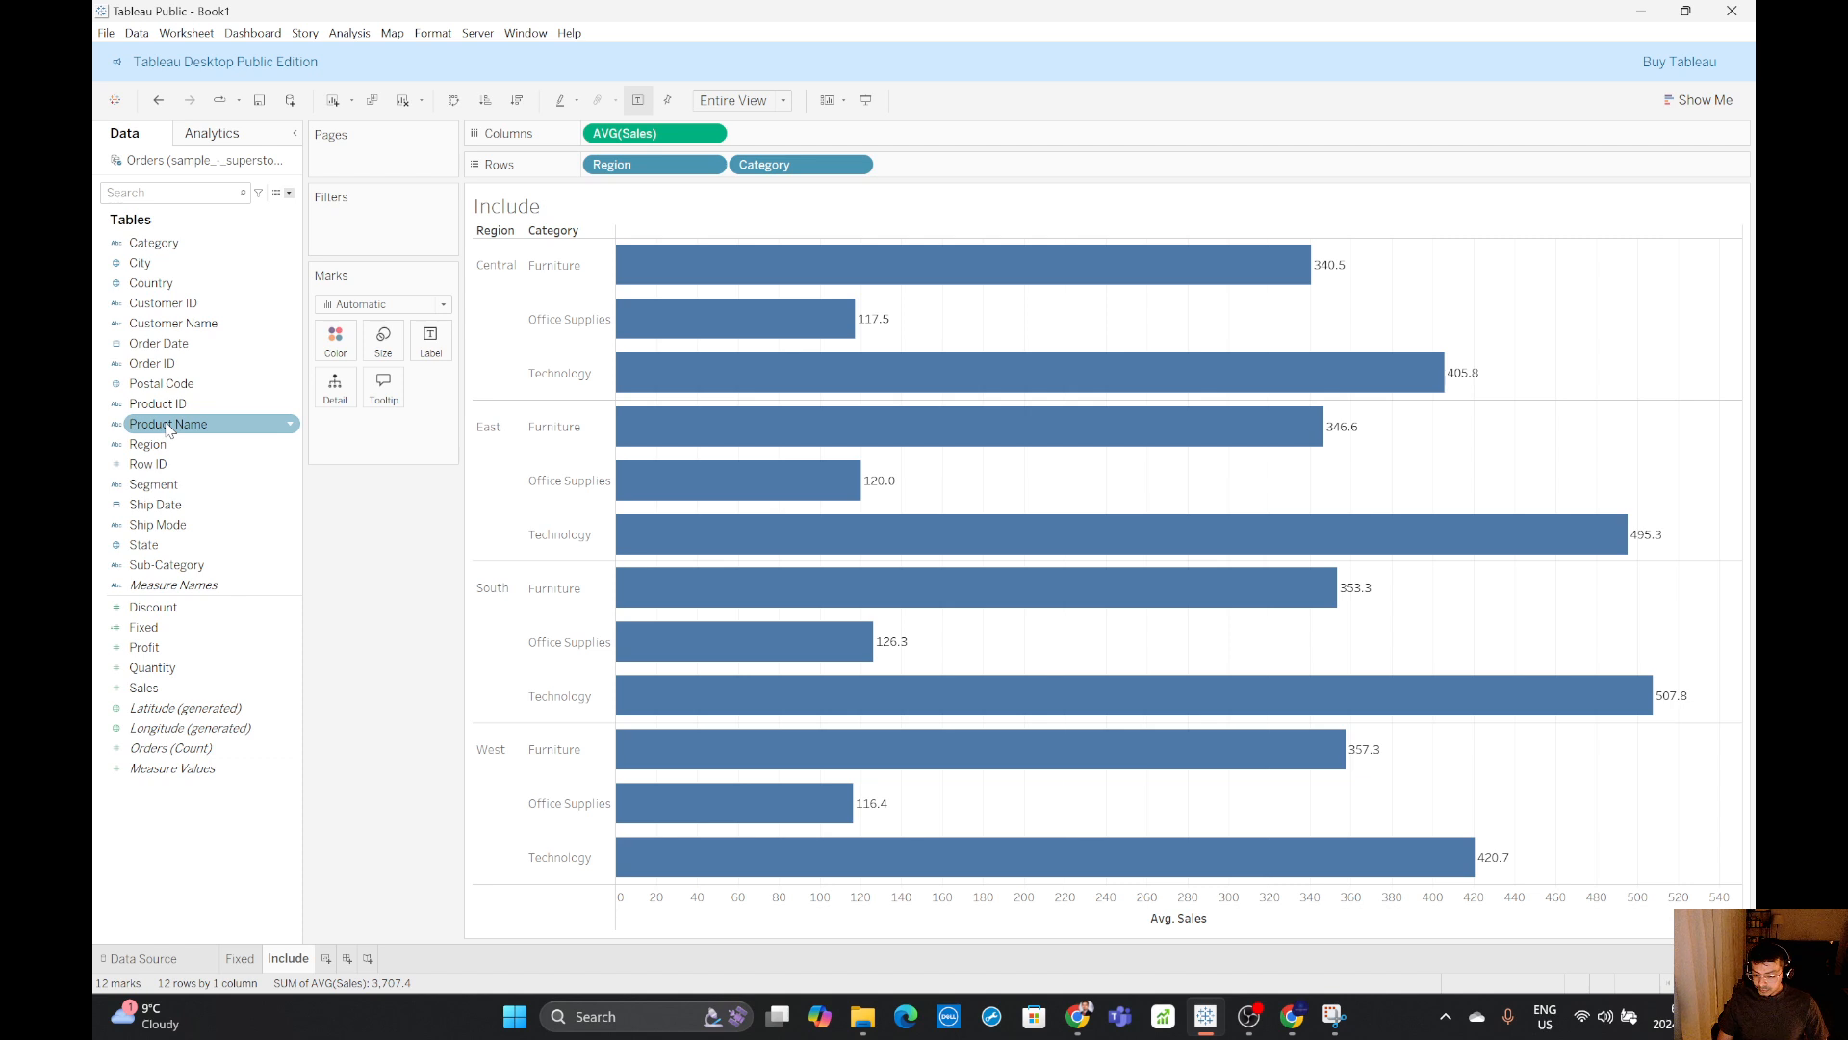
- Color the bars by Category
mouse_move(179, 565)
left_mouse_down()
mouse_move(344, 416)
mouse_move(177, 550)
left_mouse_up()
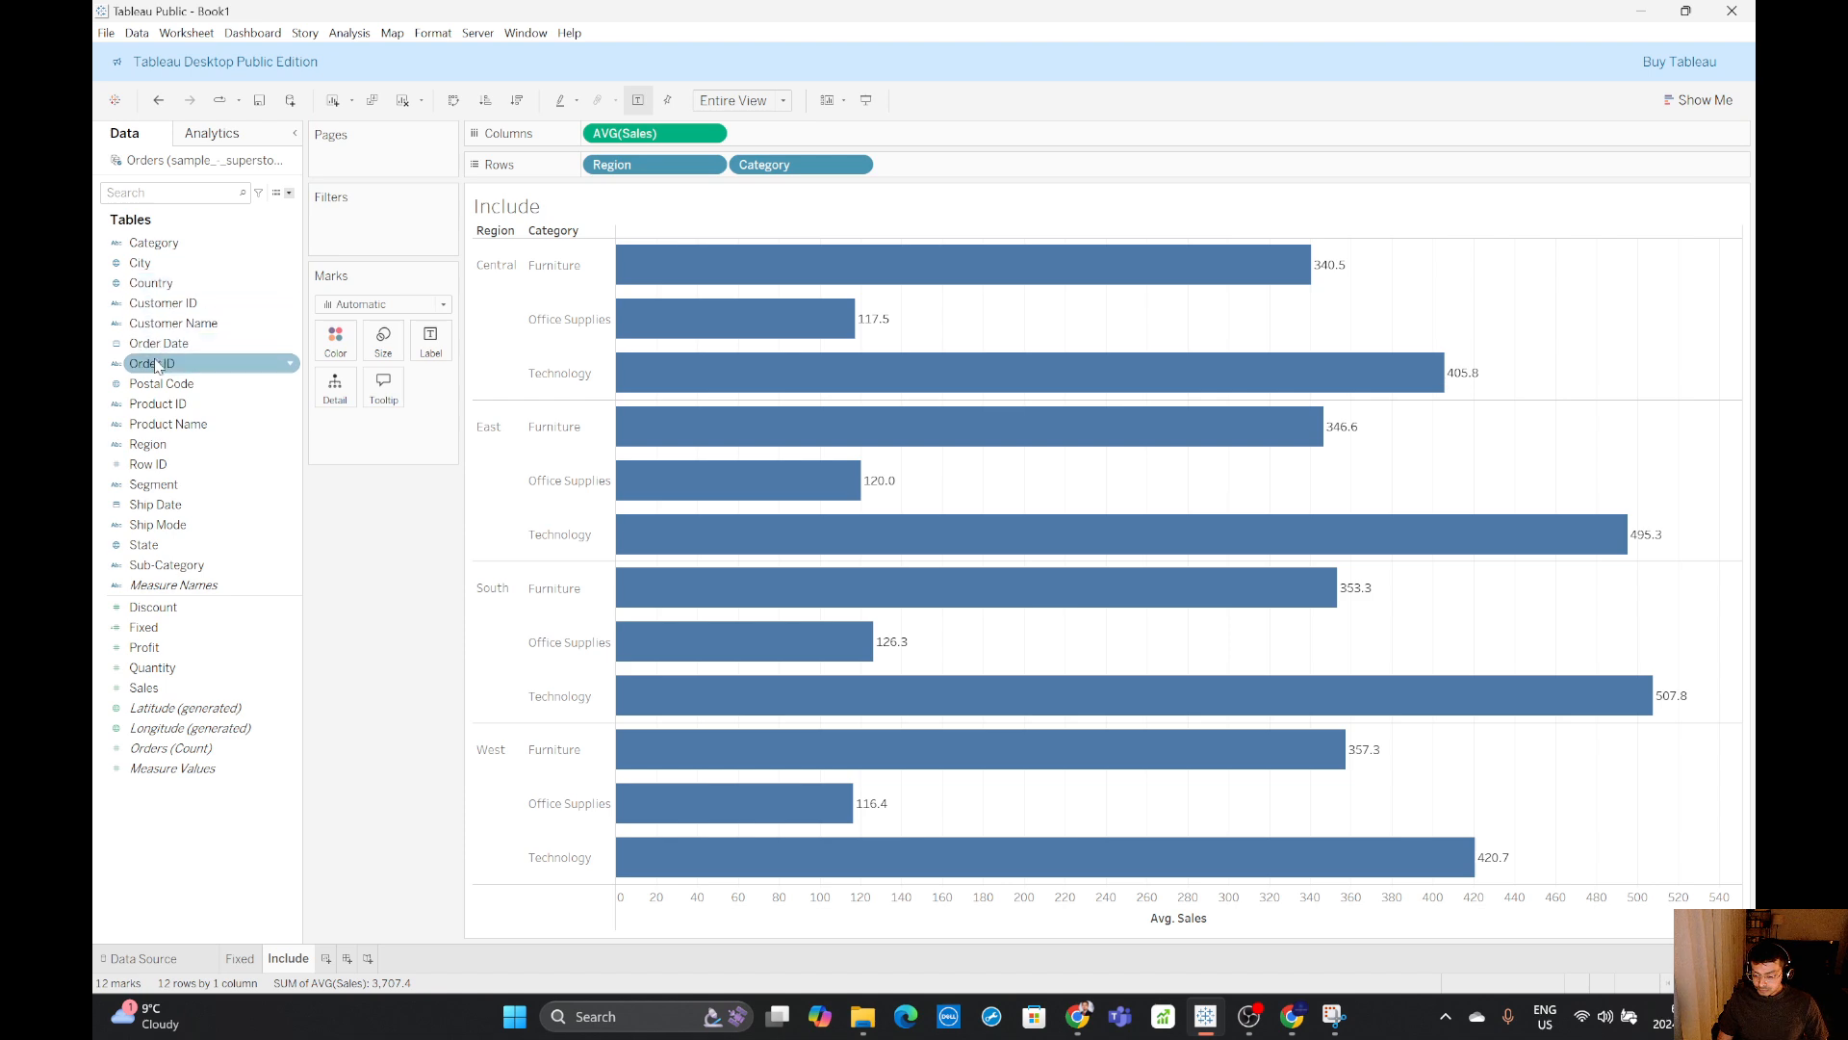
left_click_drag(153, 243, 335, 339)
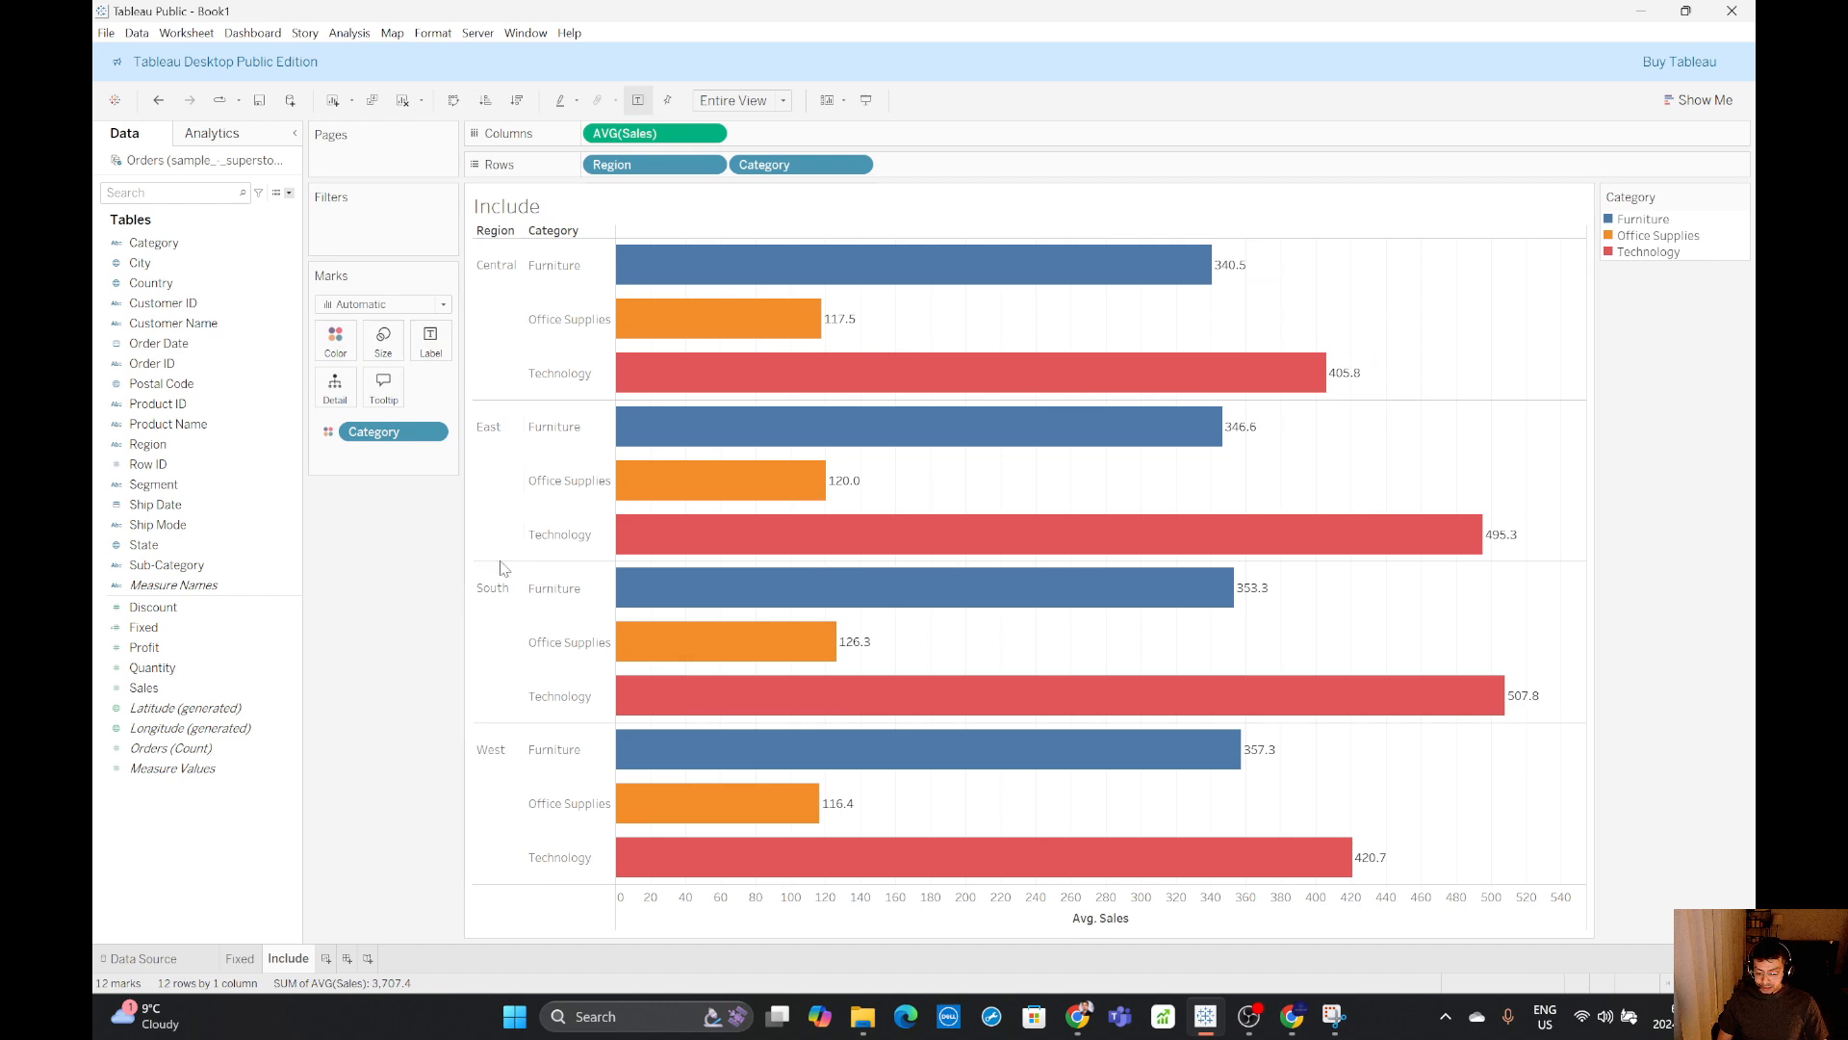
- Create a calculated field named Include and start its formula with the { INCLUDE expression
left_click(289, 193)
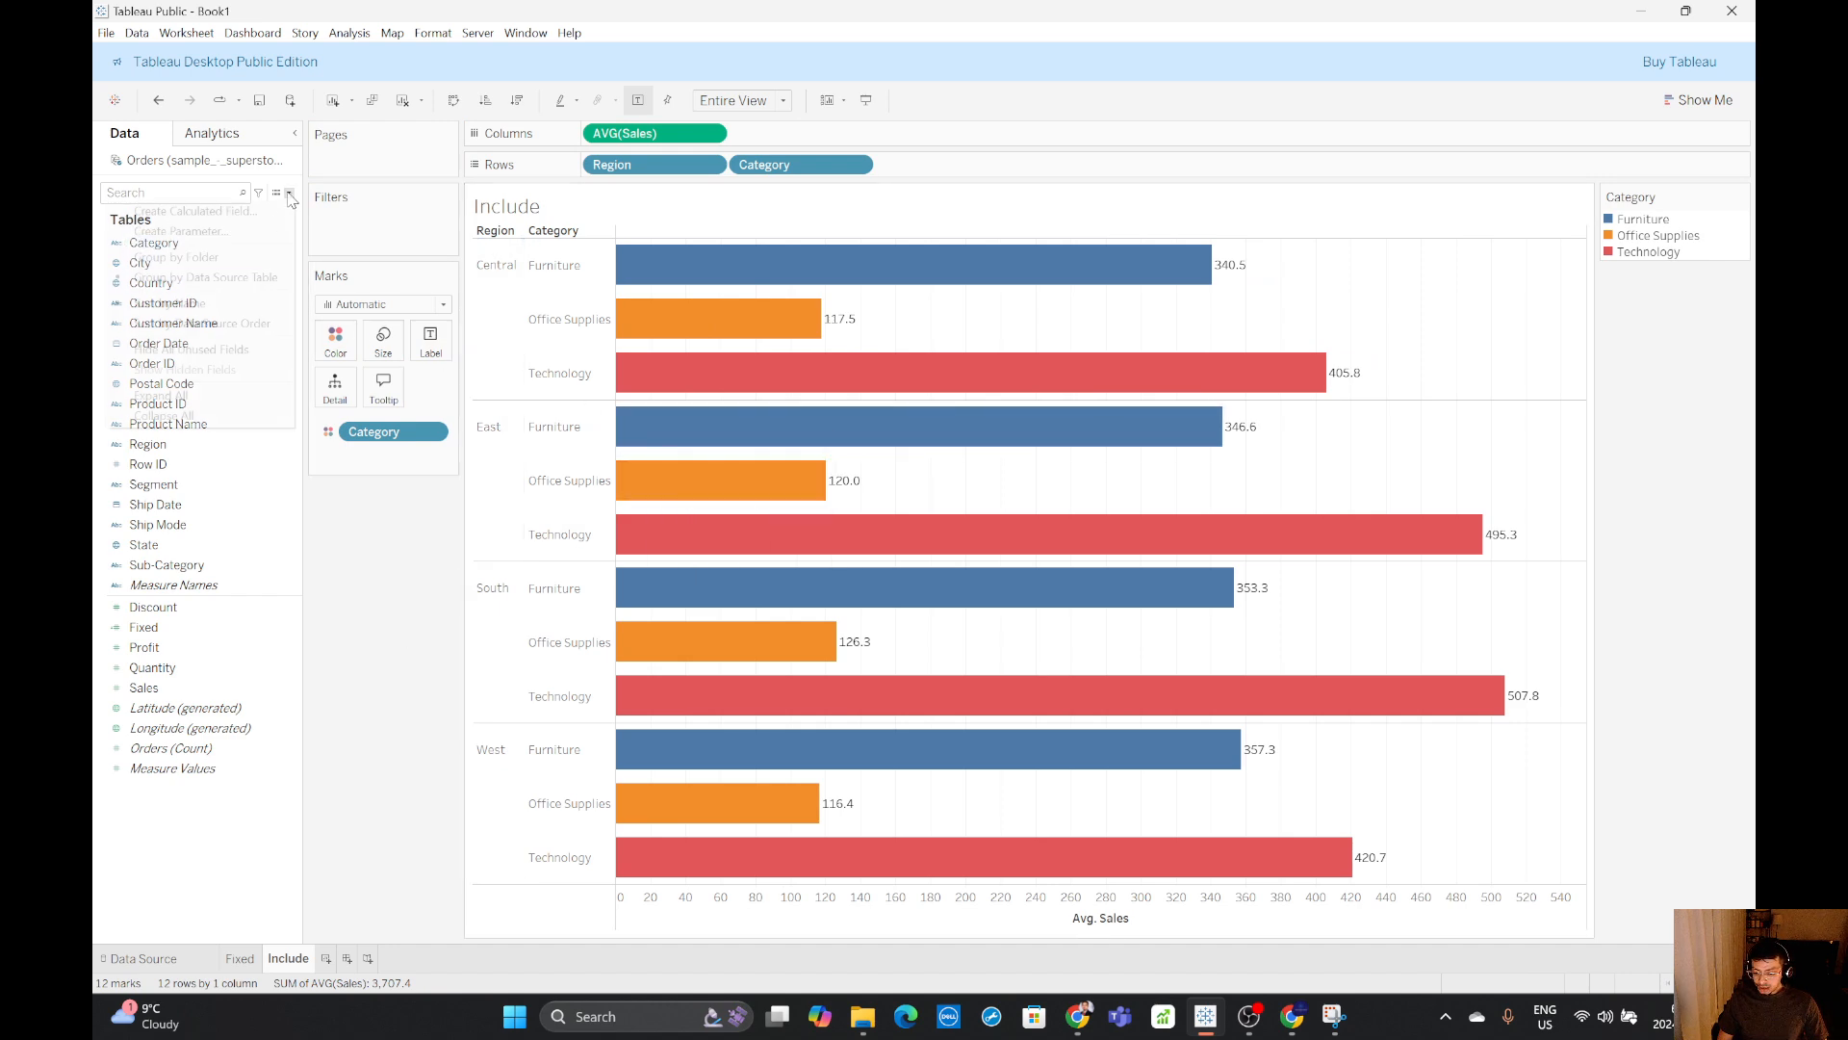
left_click(238, 211)
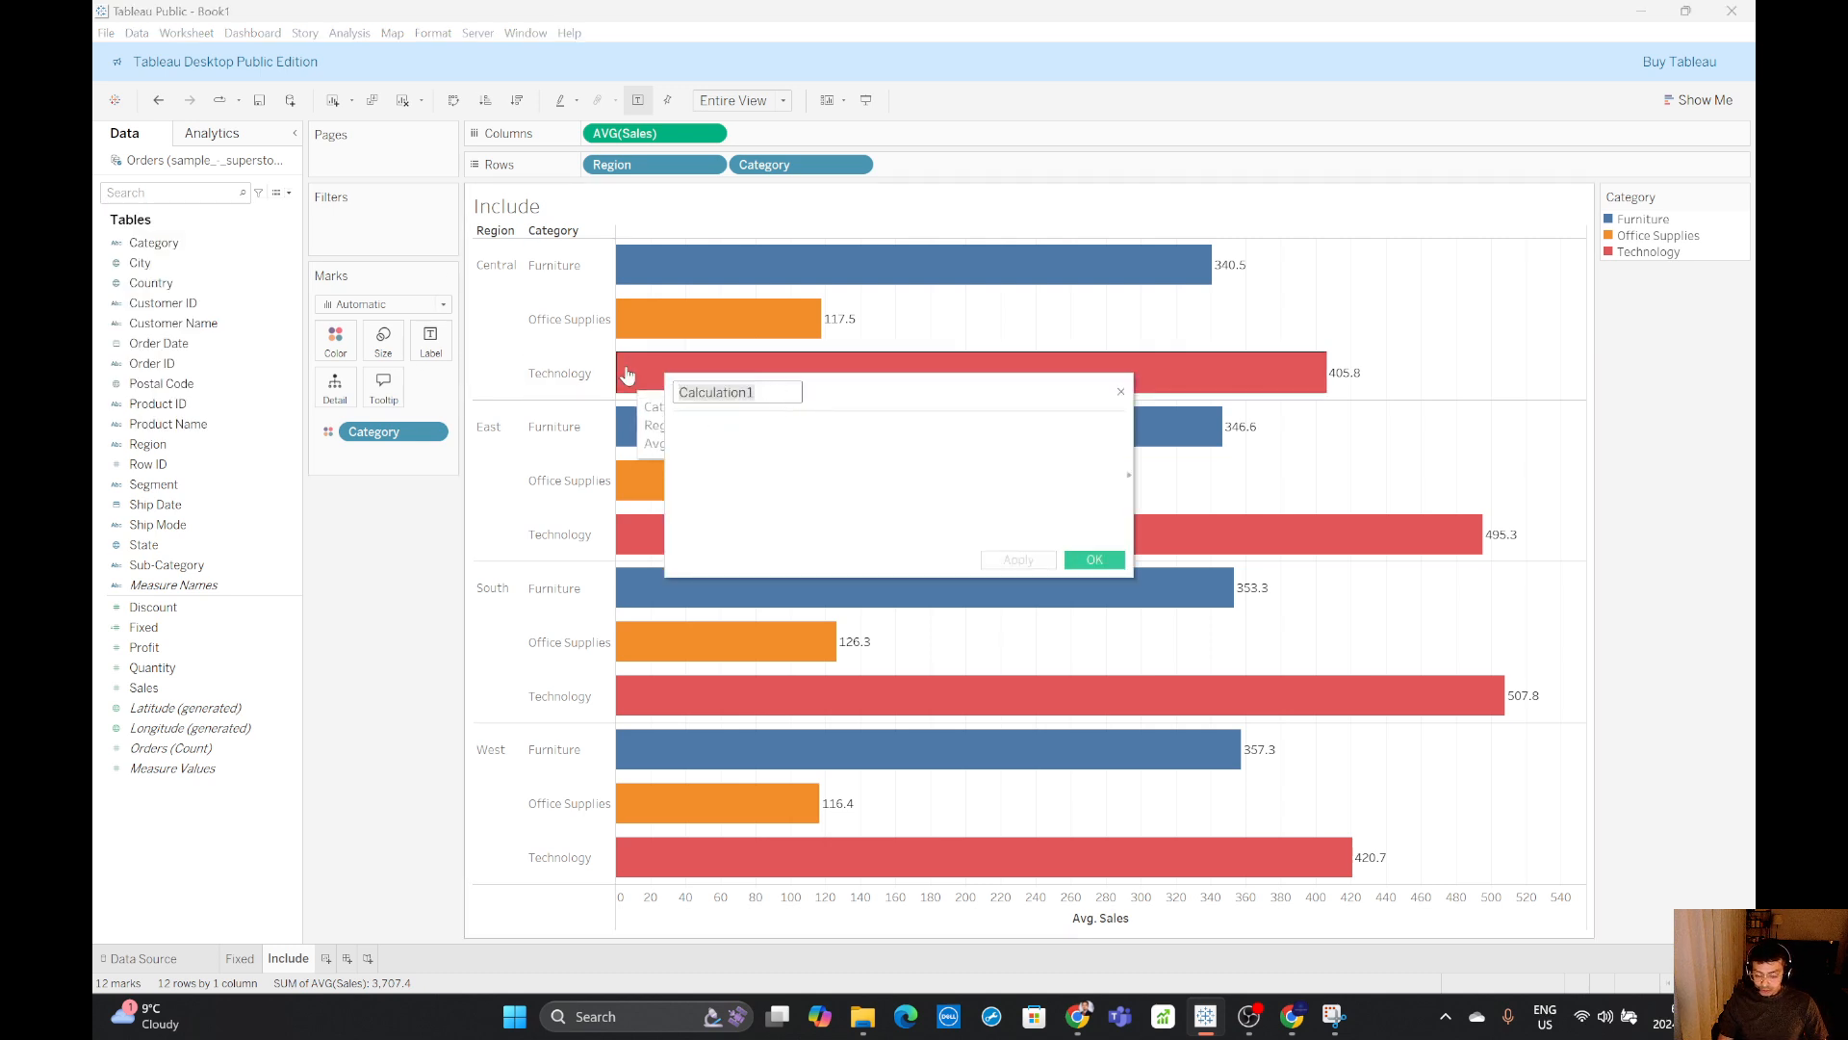
type("Inc")
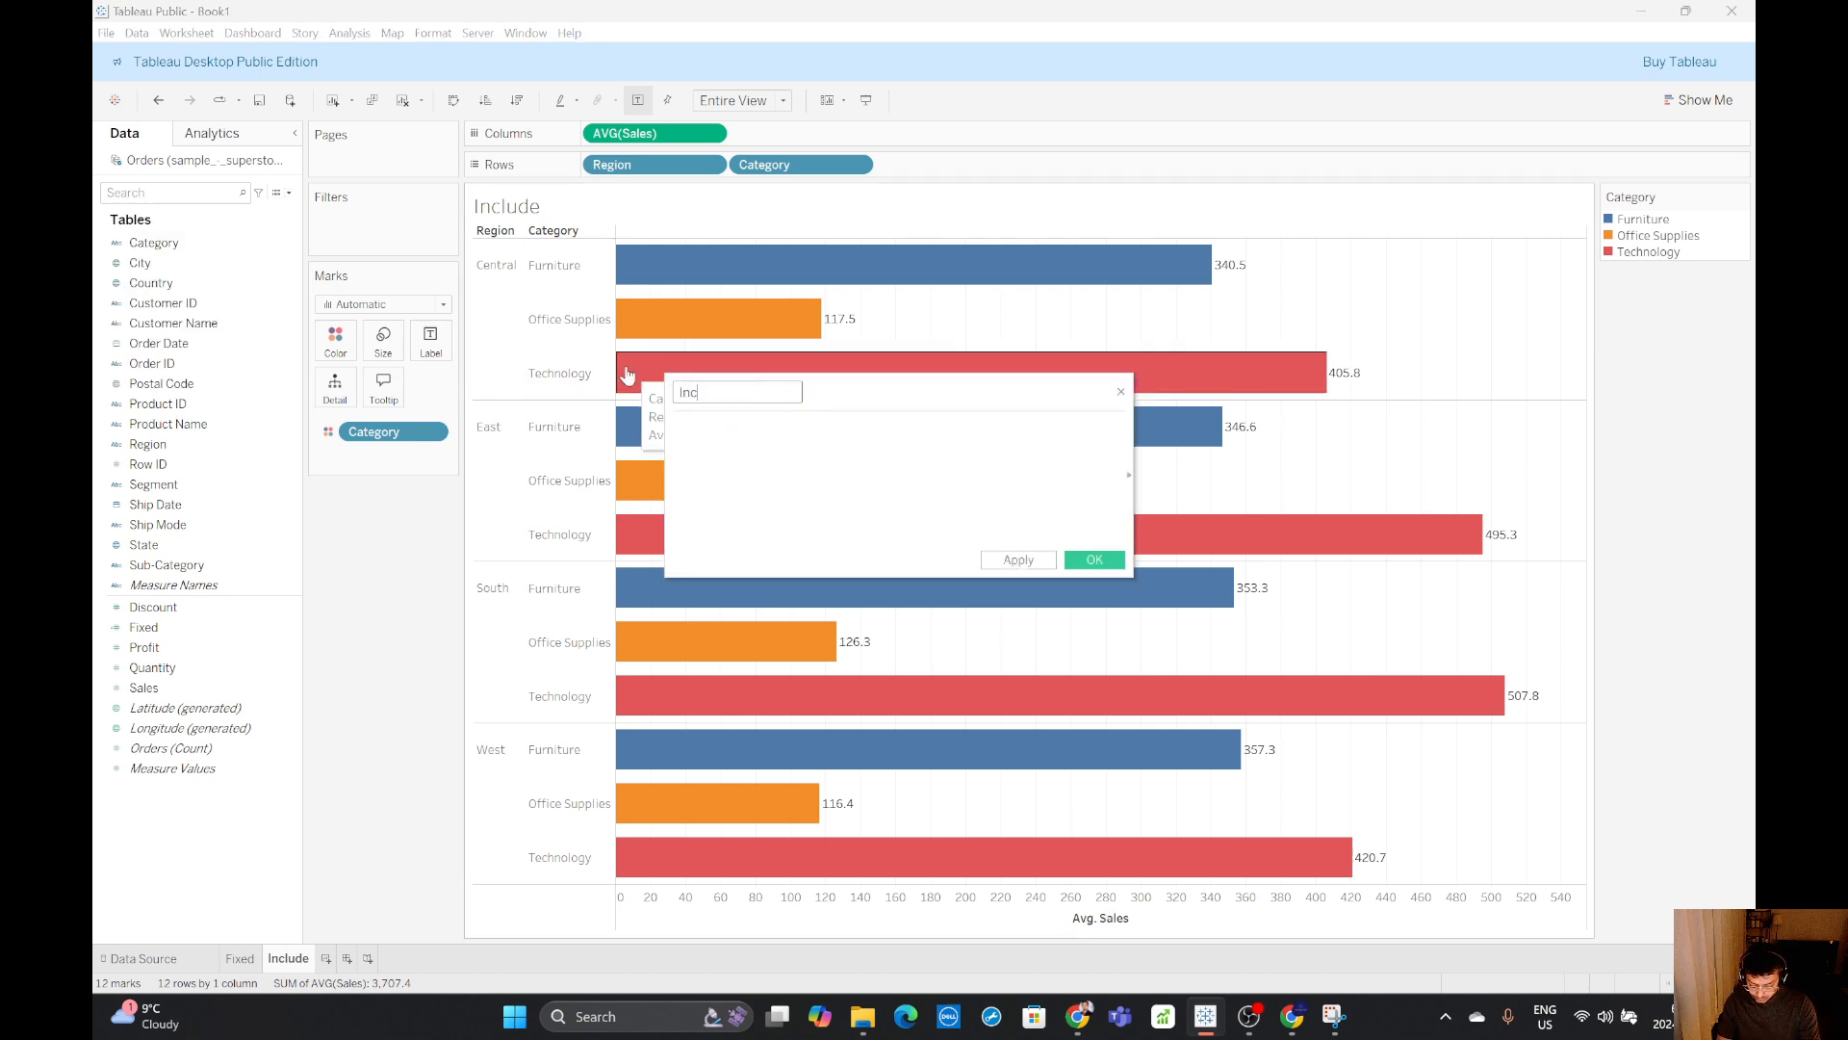
type("lude")
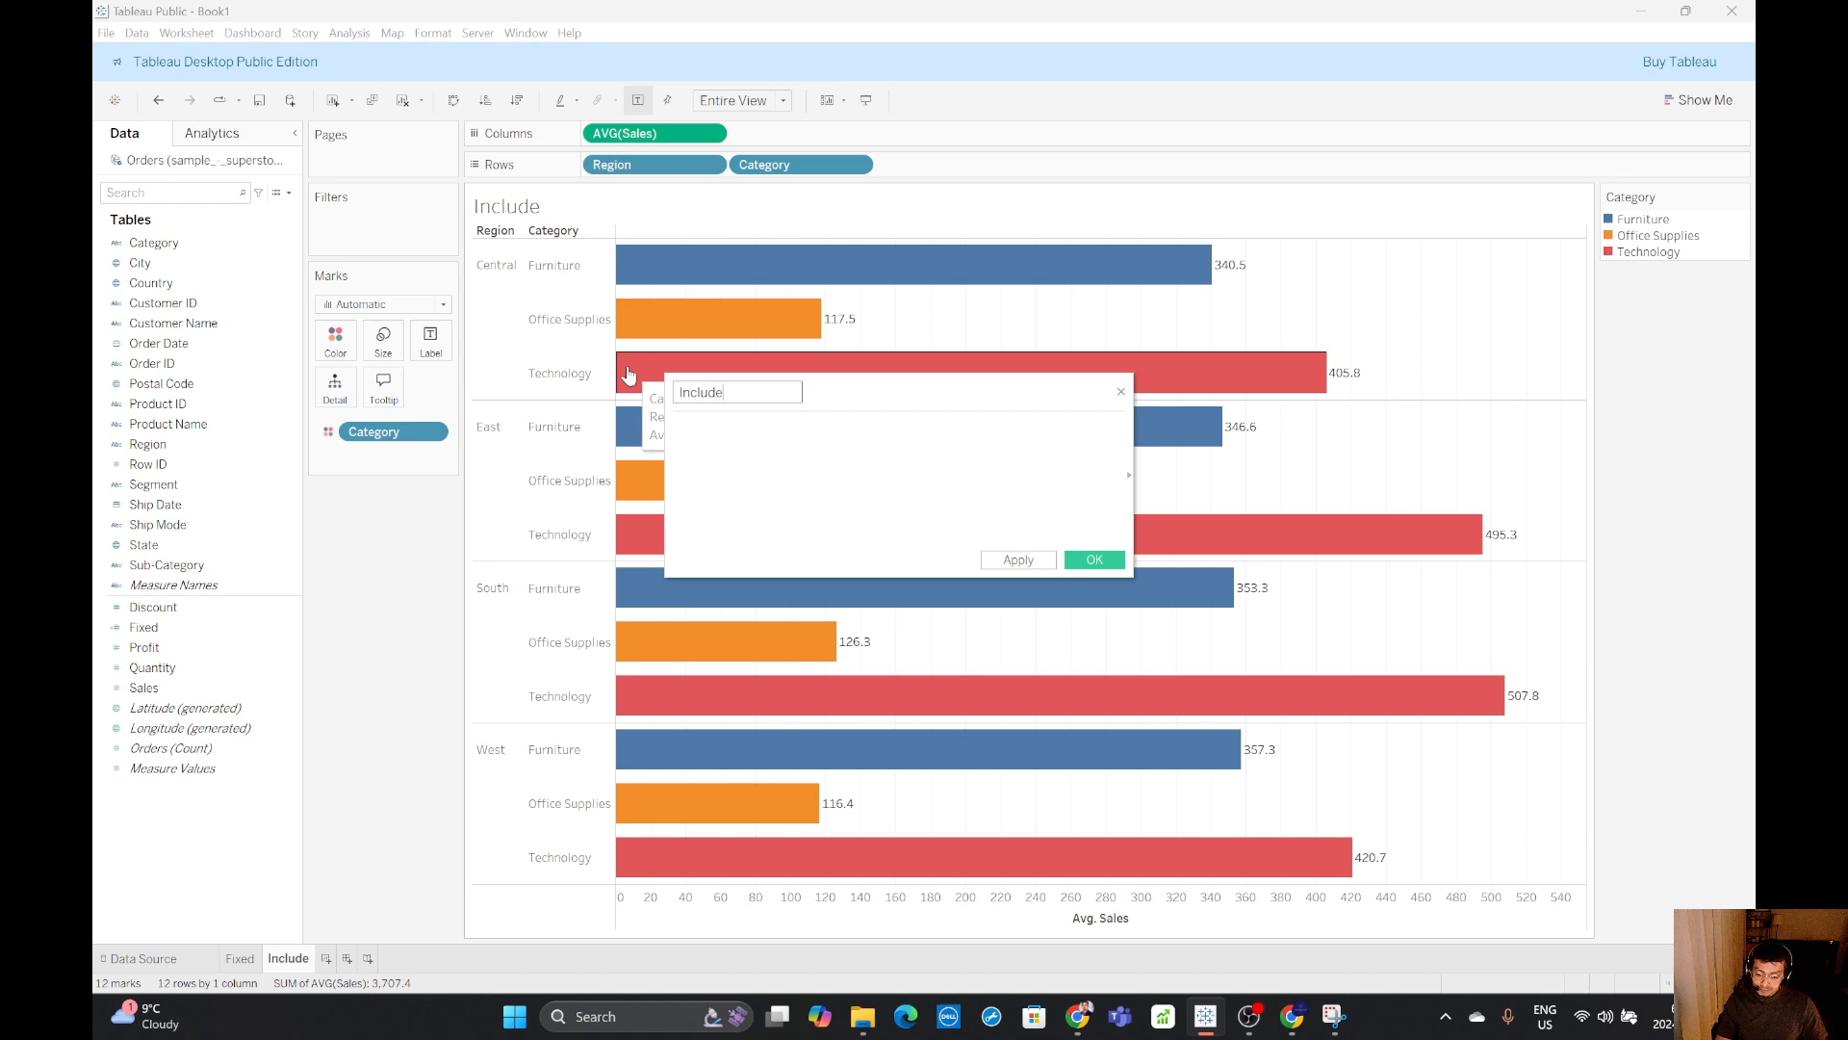
left_click(710, 423)
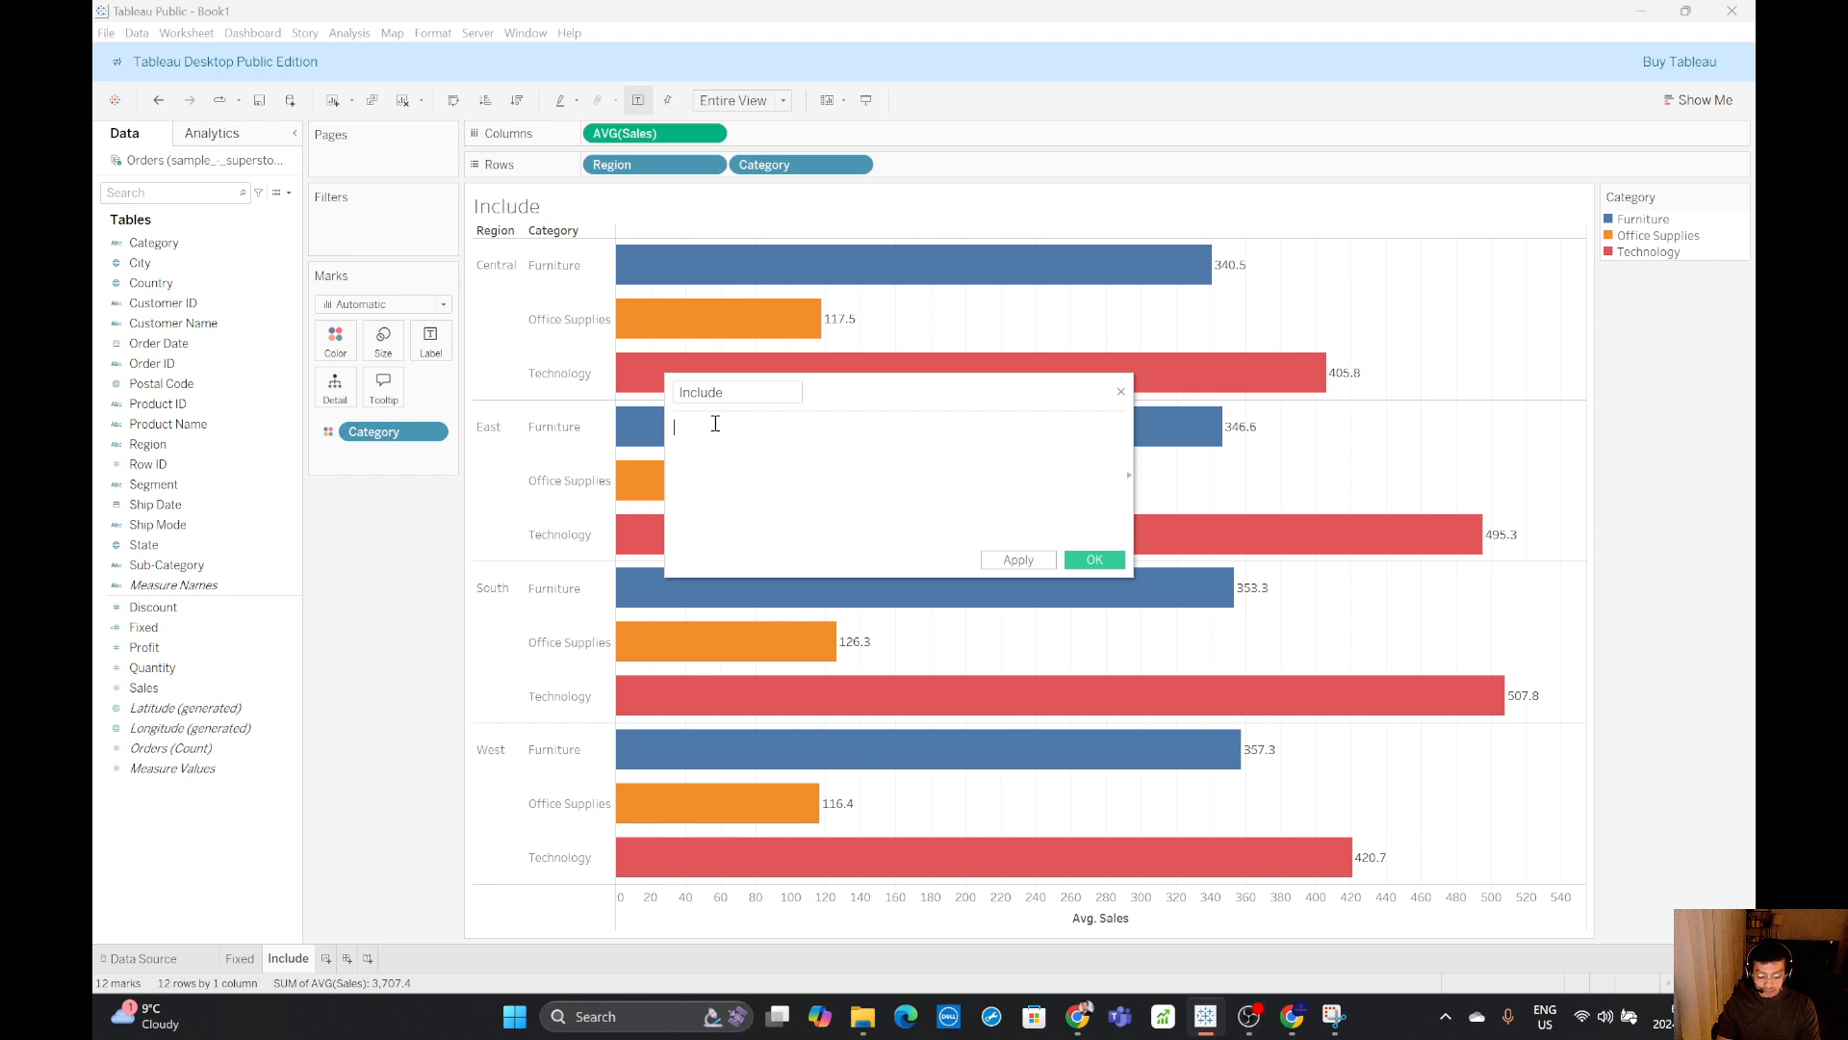
type("inc")
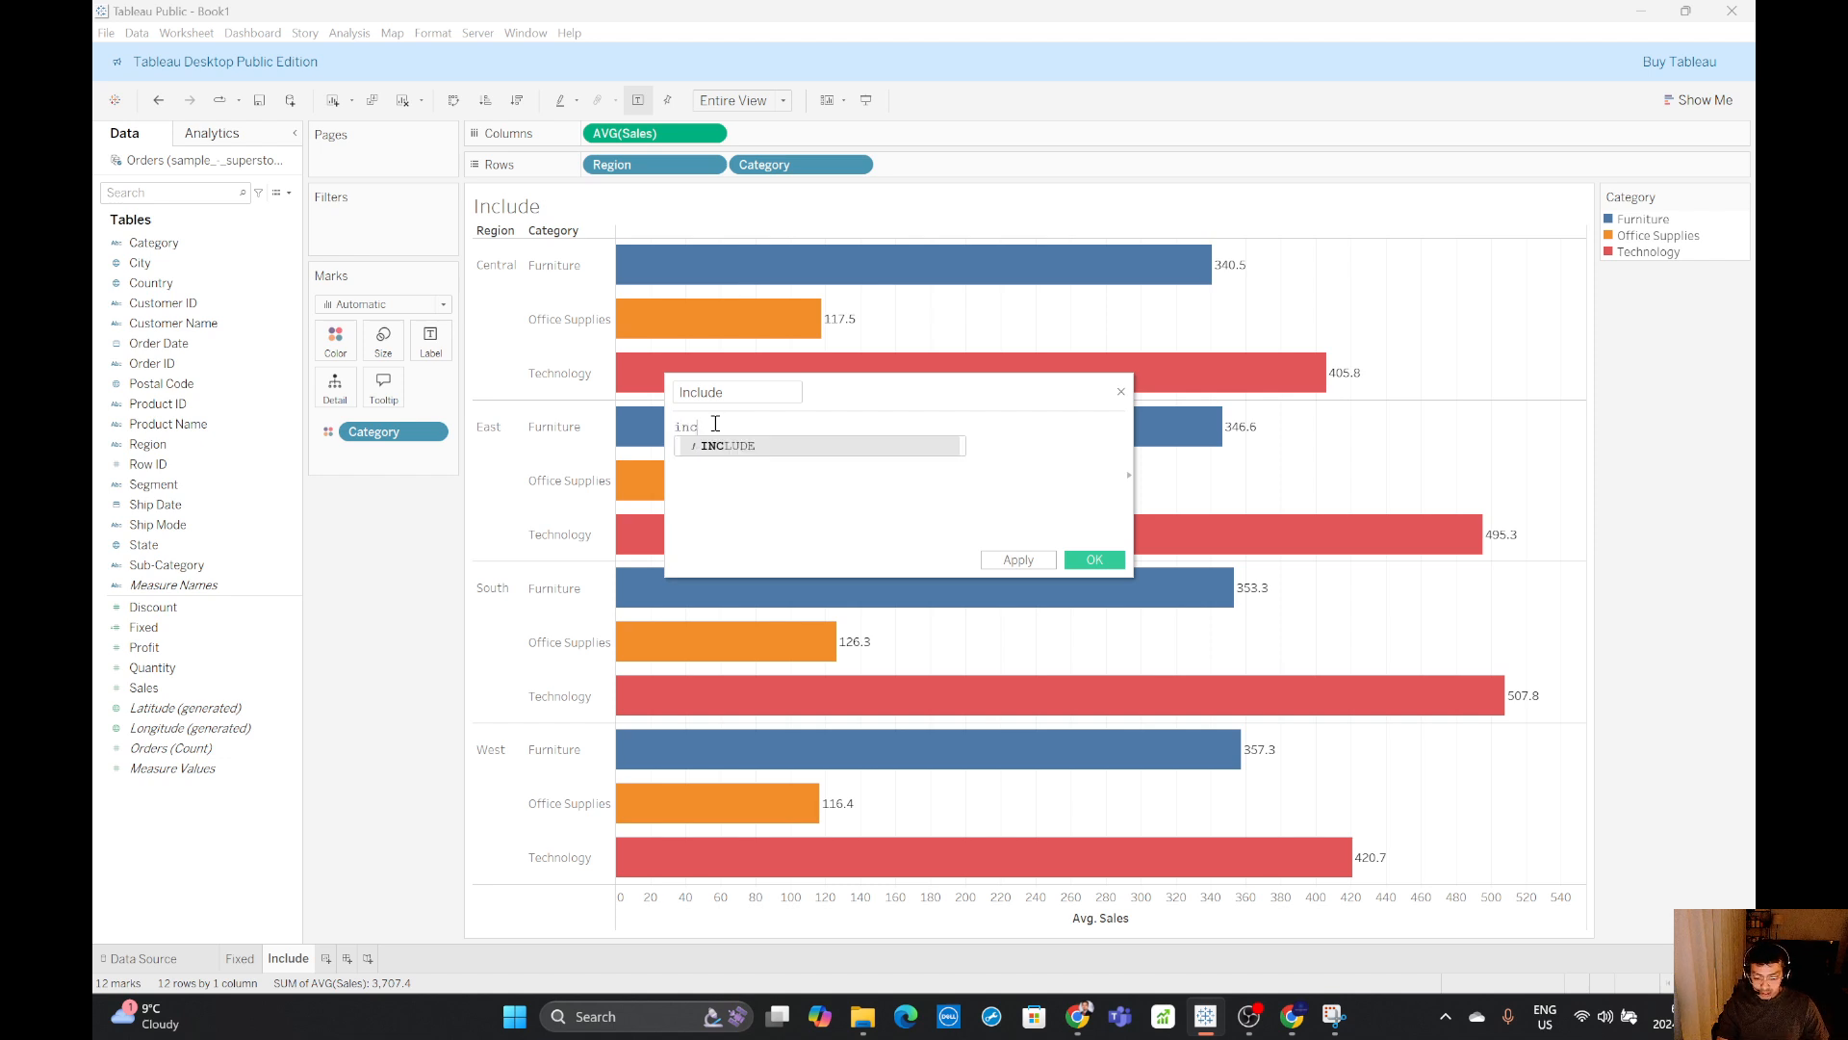
double_click(725, 446)
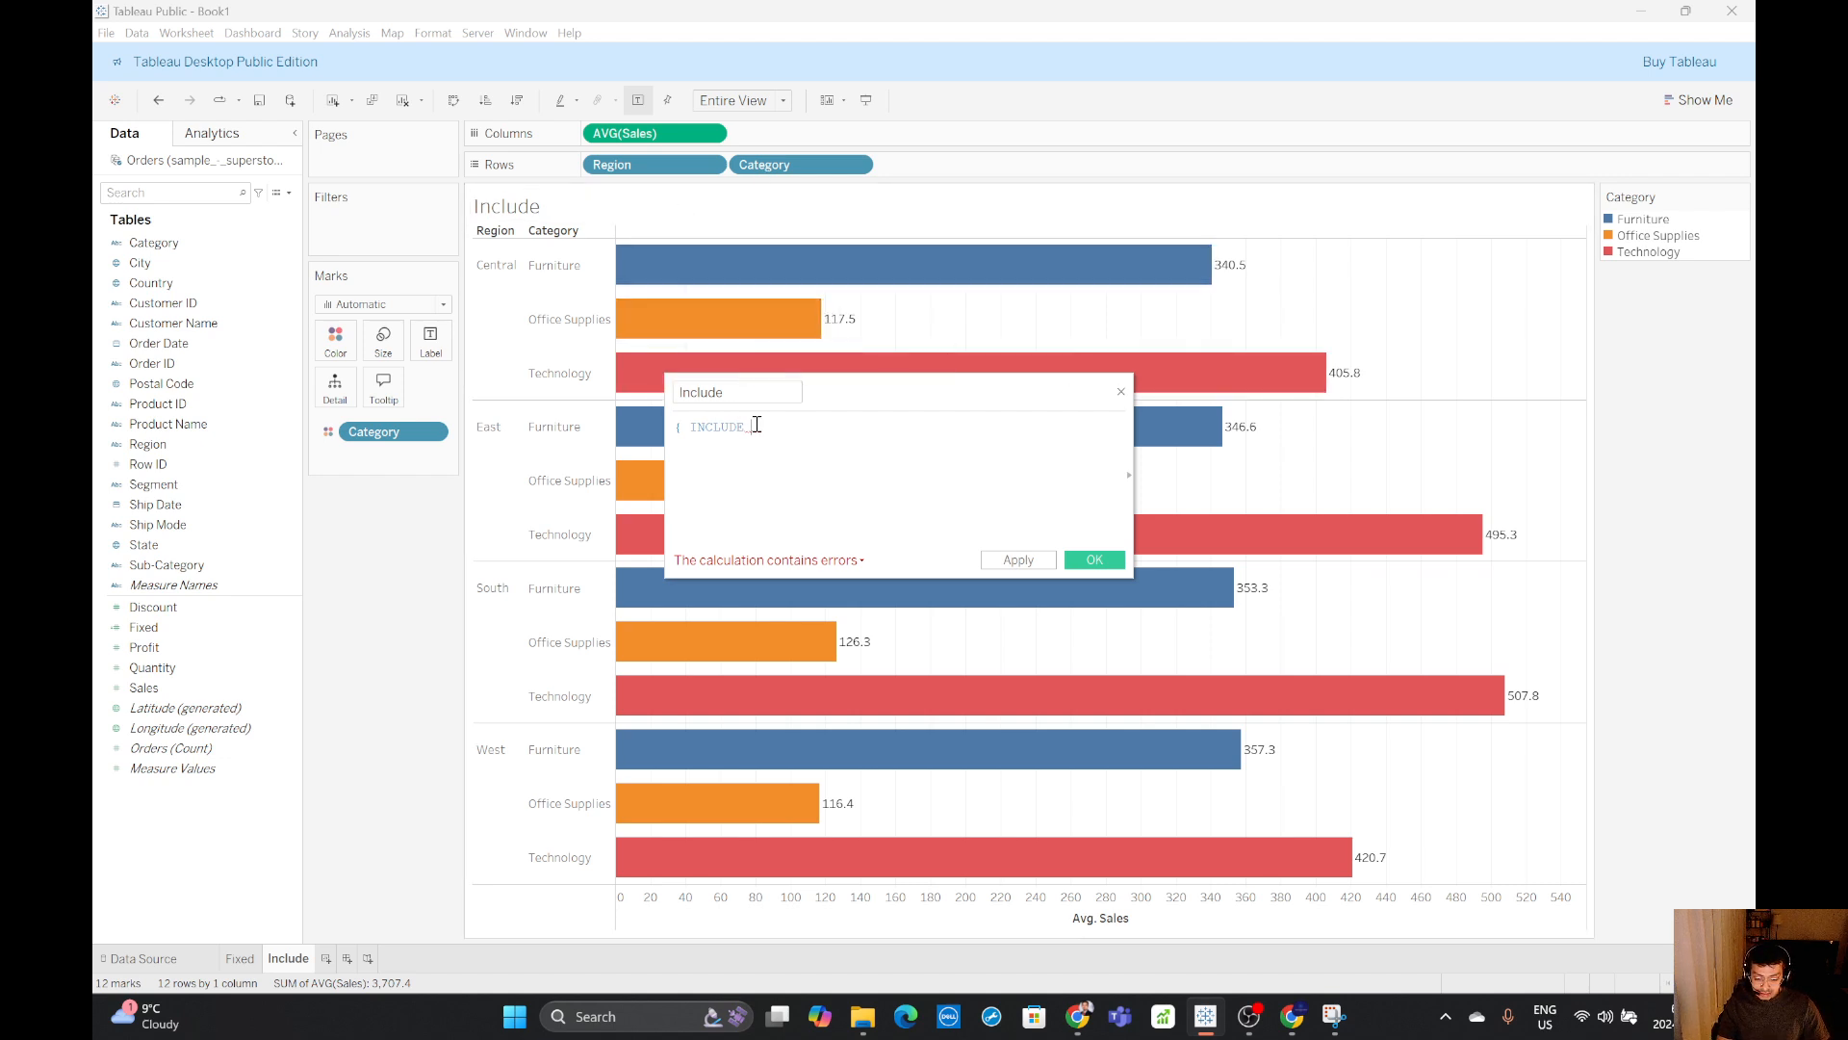
- Complete the formula as { INCLUDE :AVG([Sales])} and save the calculated field
type("[")
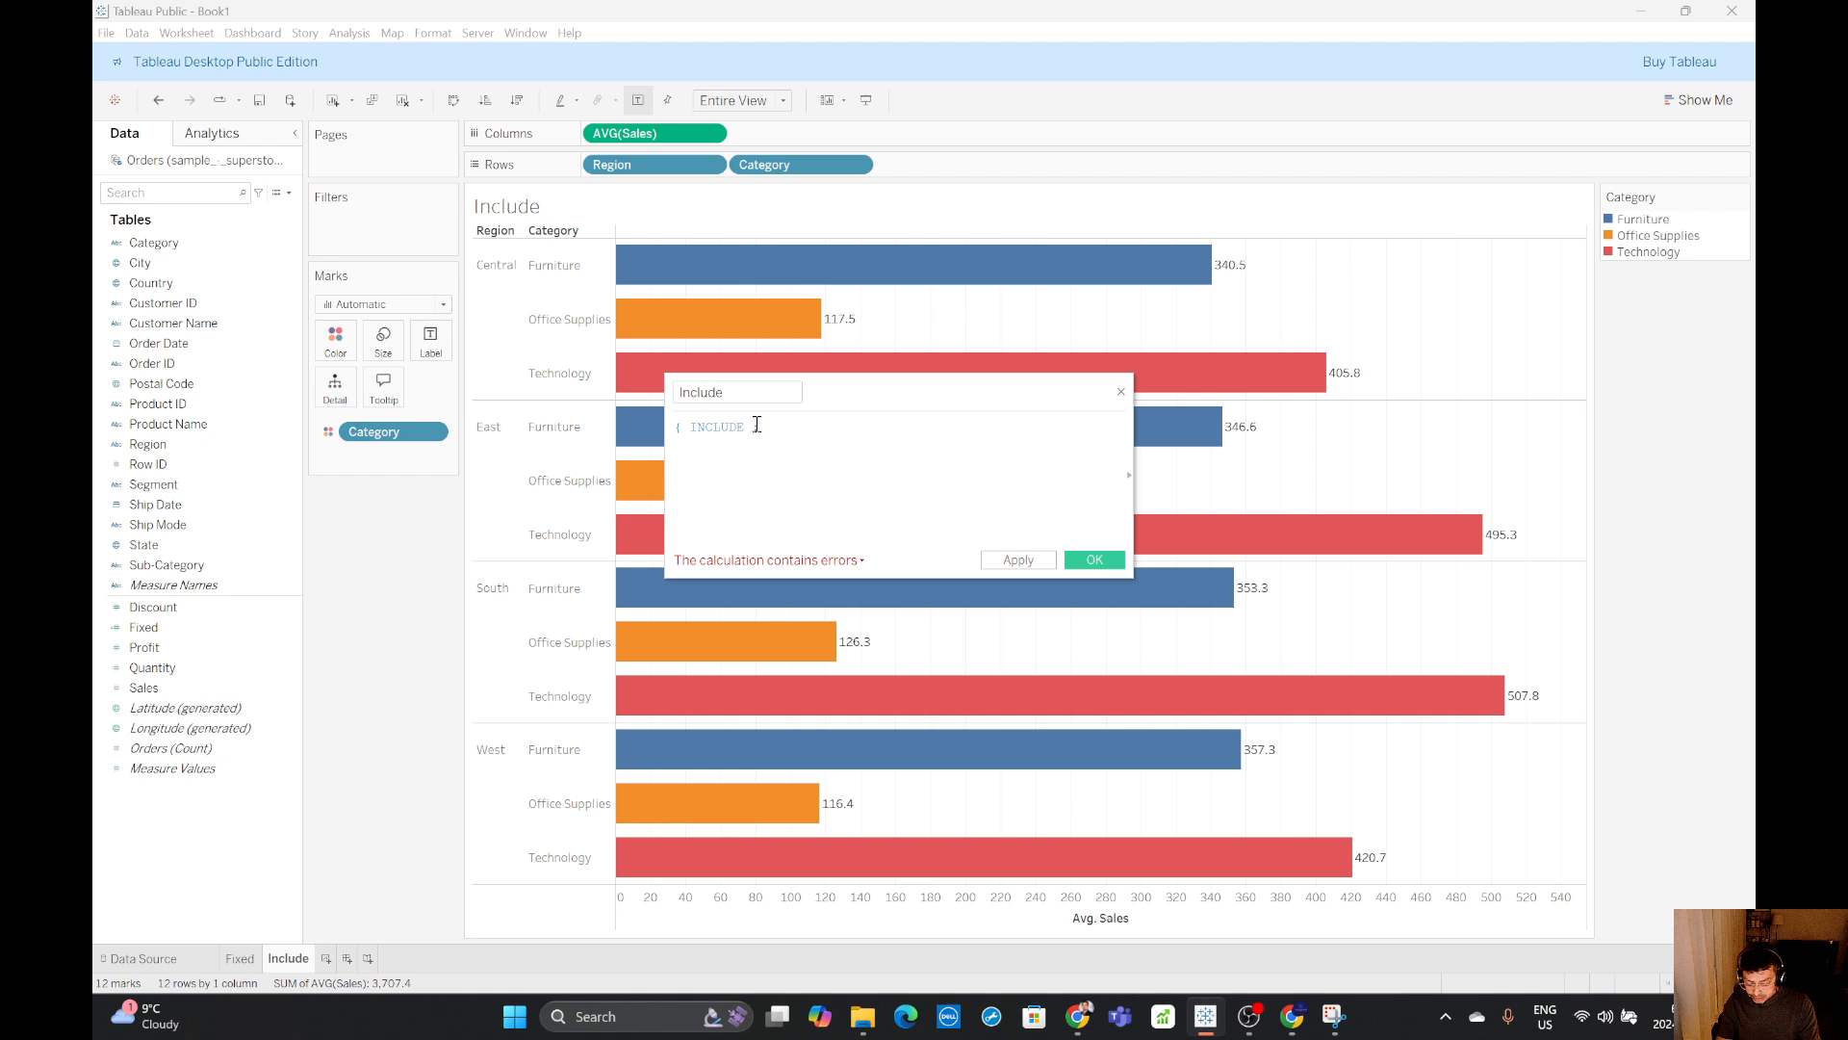
type("Avg")
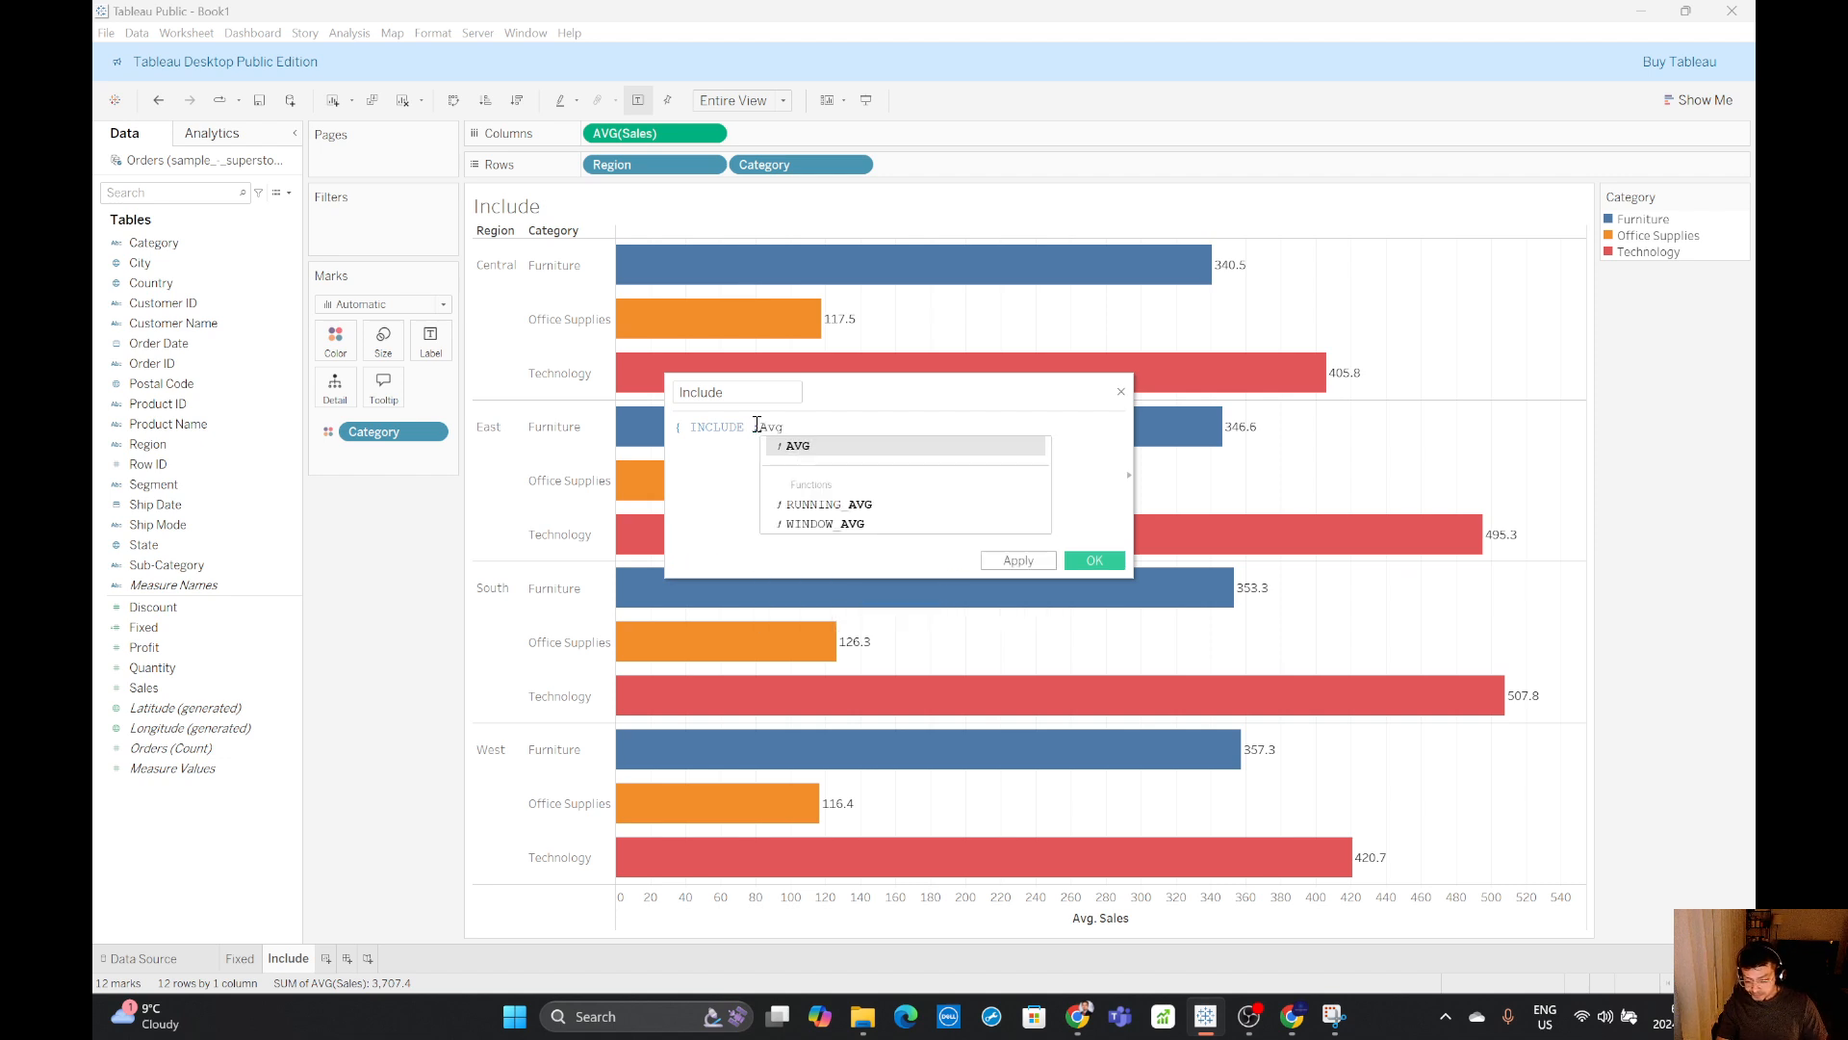
double_click(803, 449)
type("Sal")
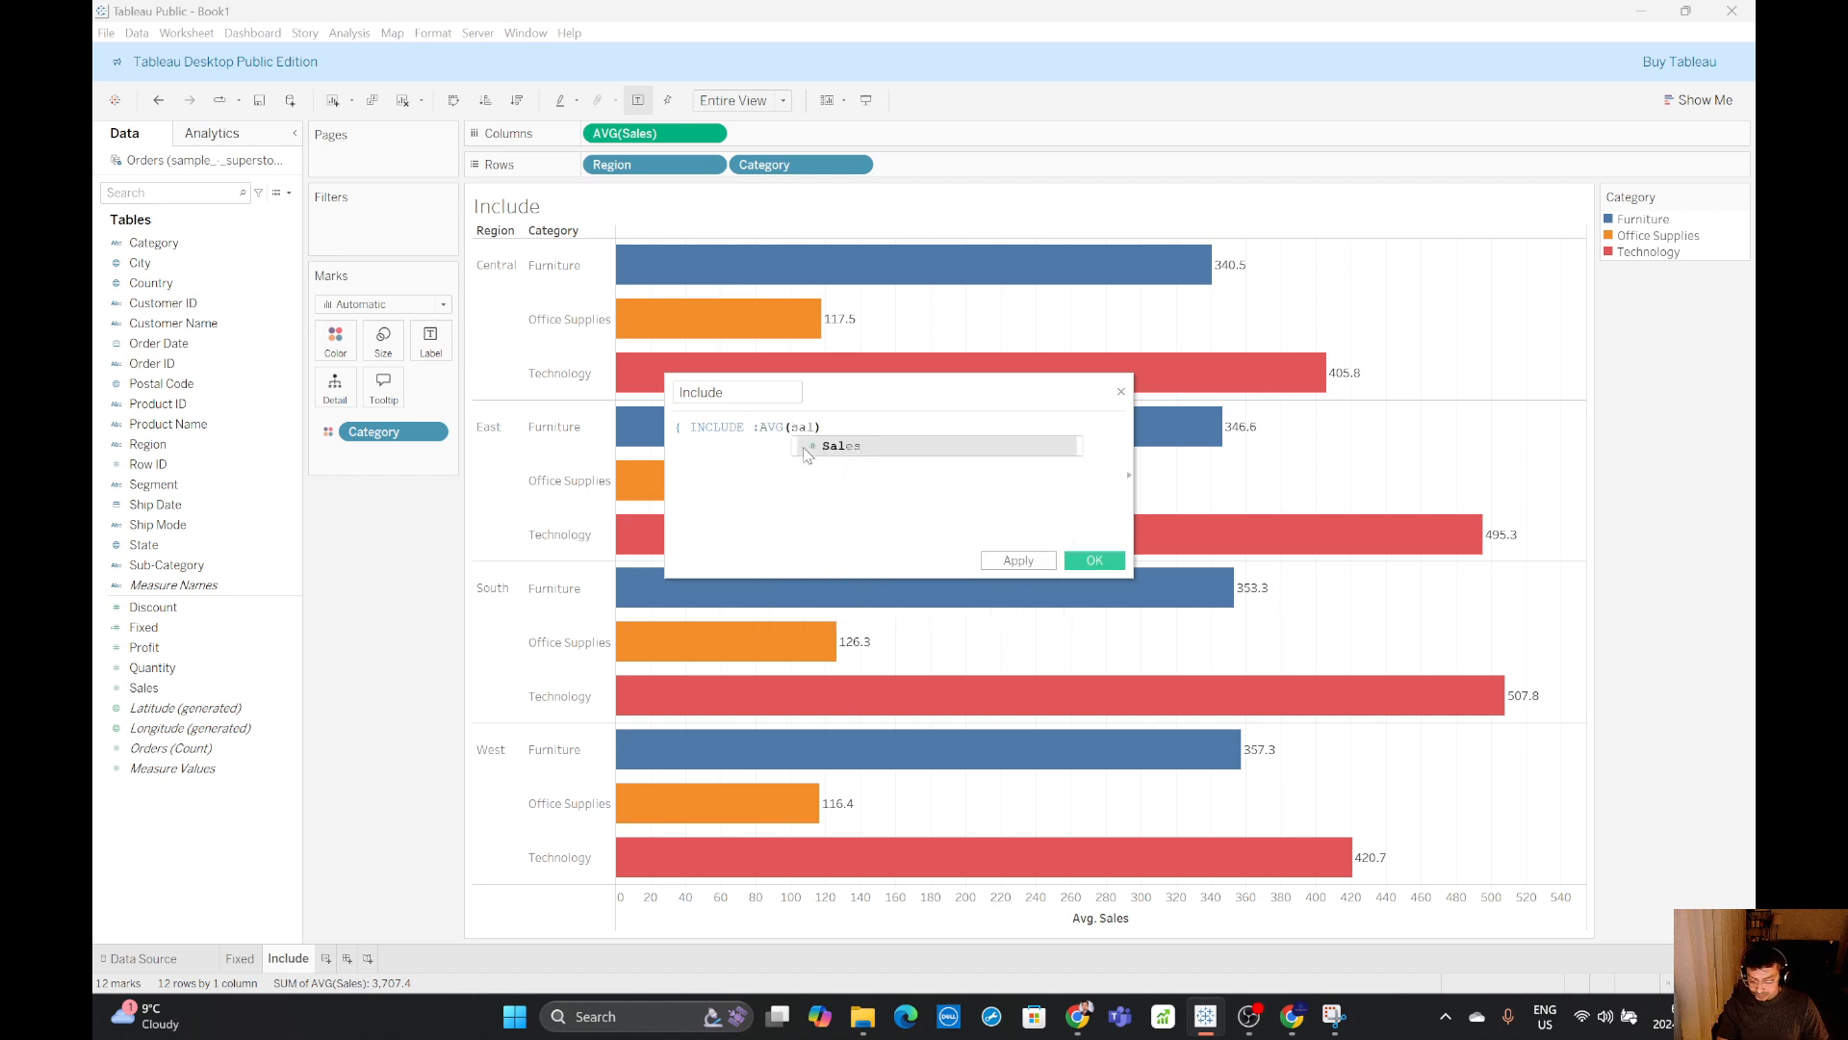
left_click(833, 448)
type("}")
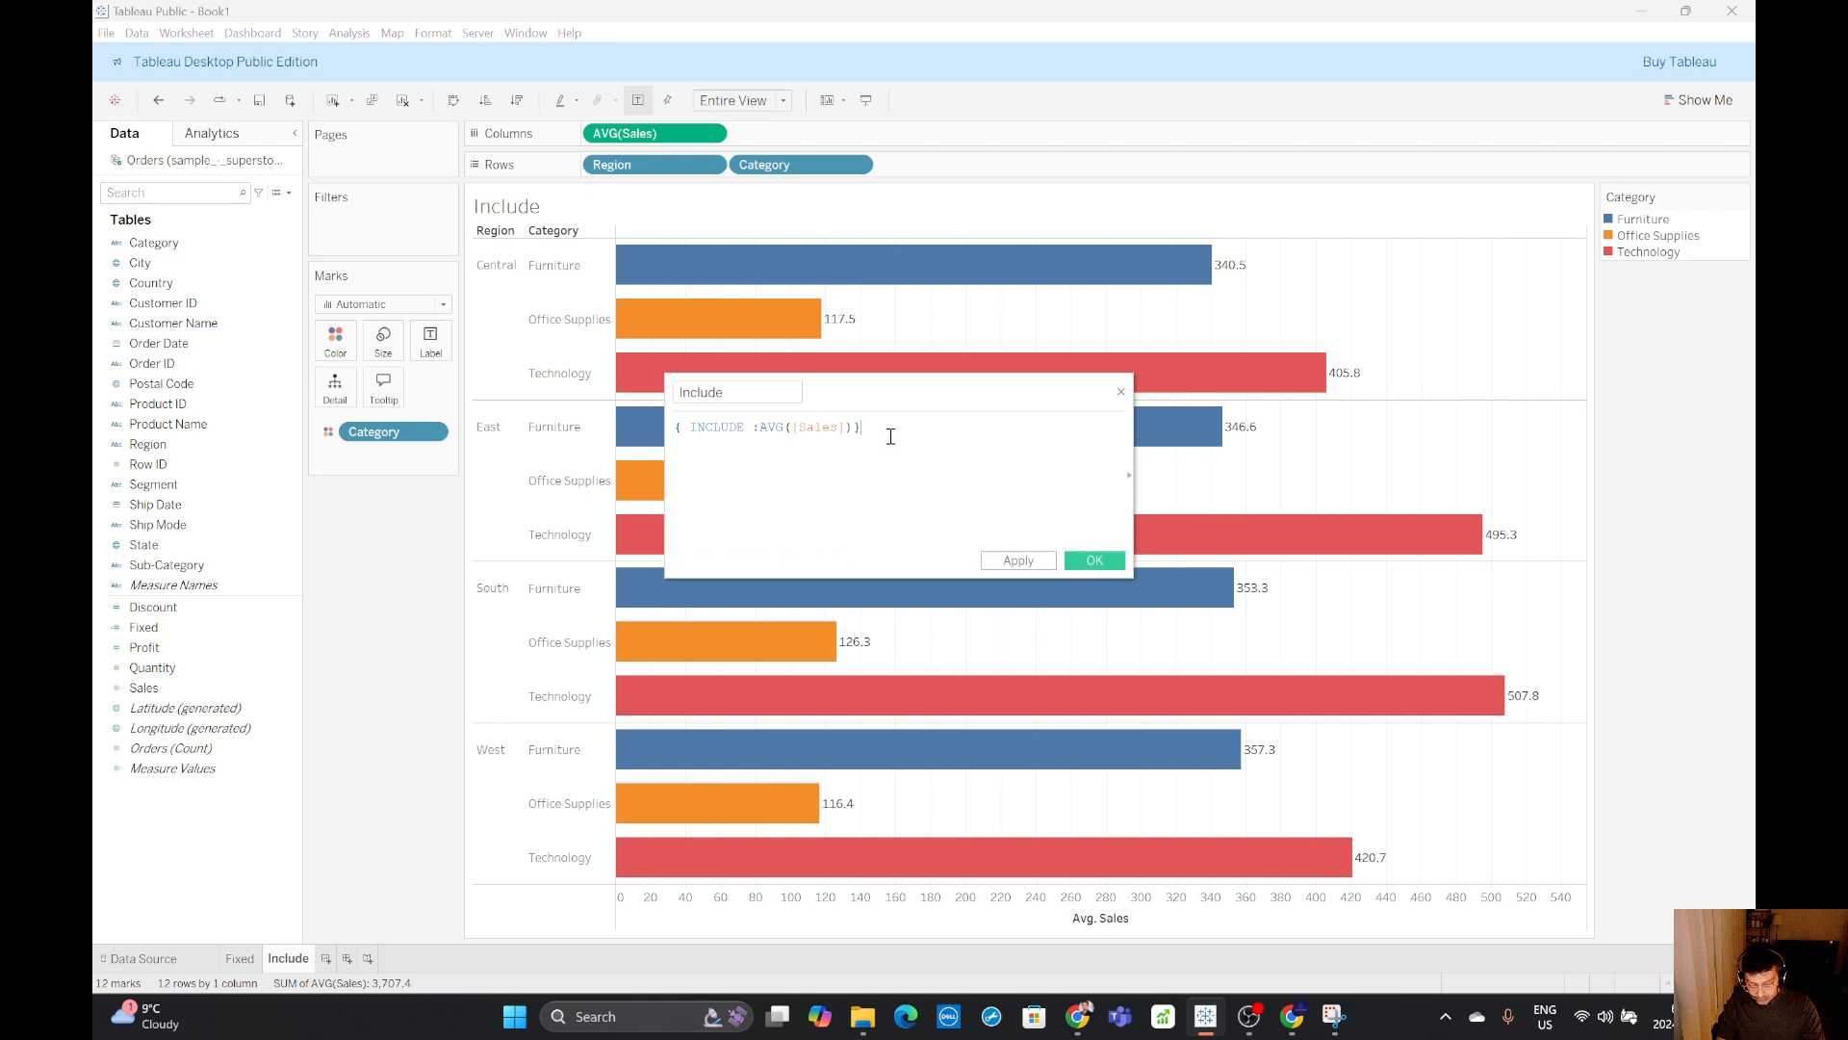
left_click(1095, 560)
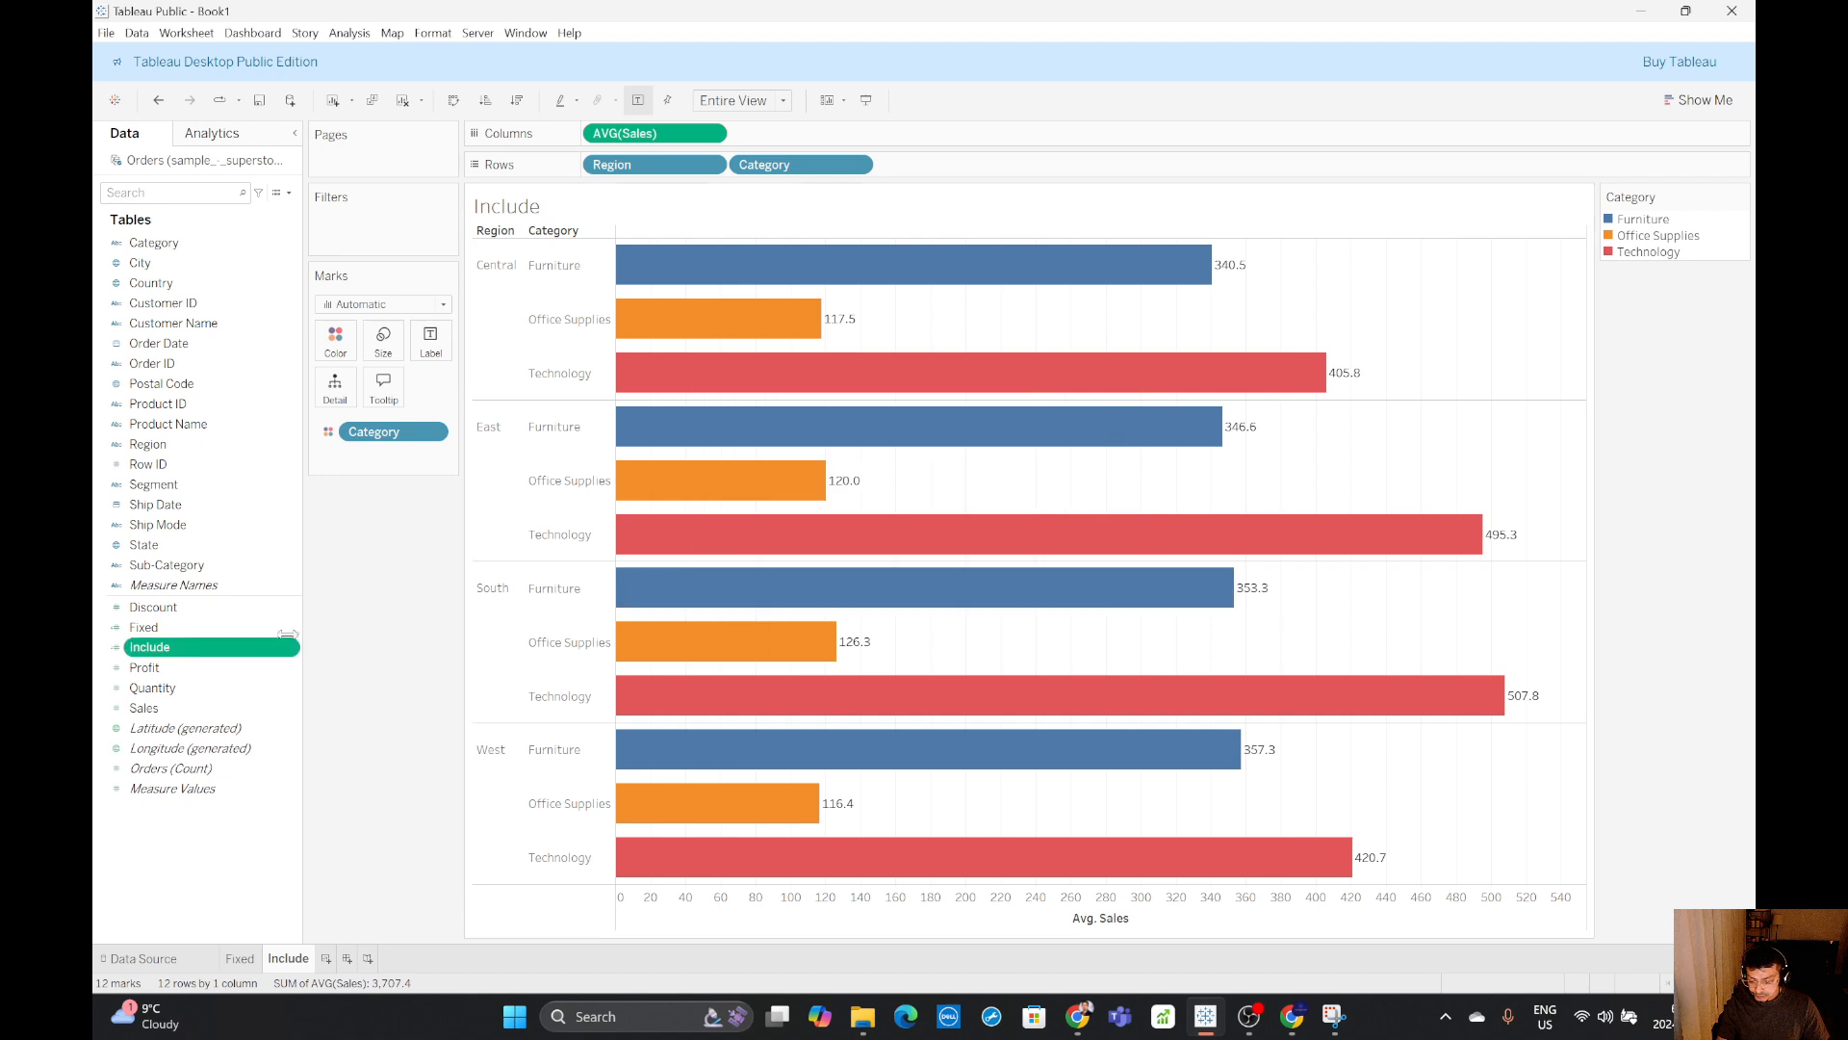
- Add the Include field to the columns after the average Sales
left_click_drag(176, 655, 801, 153)
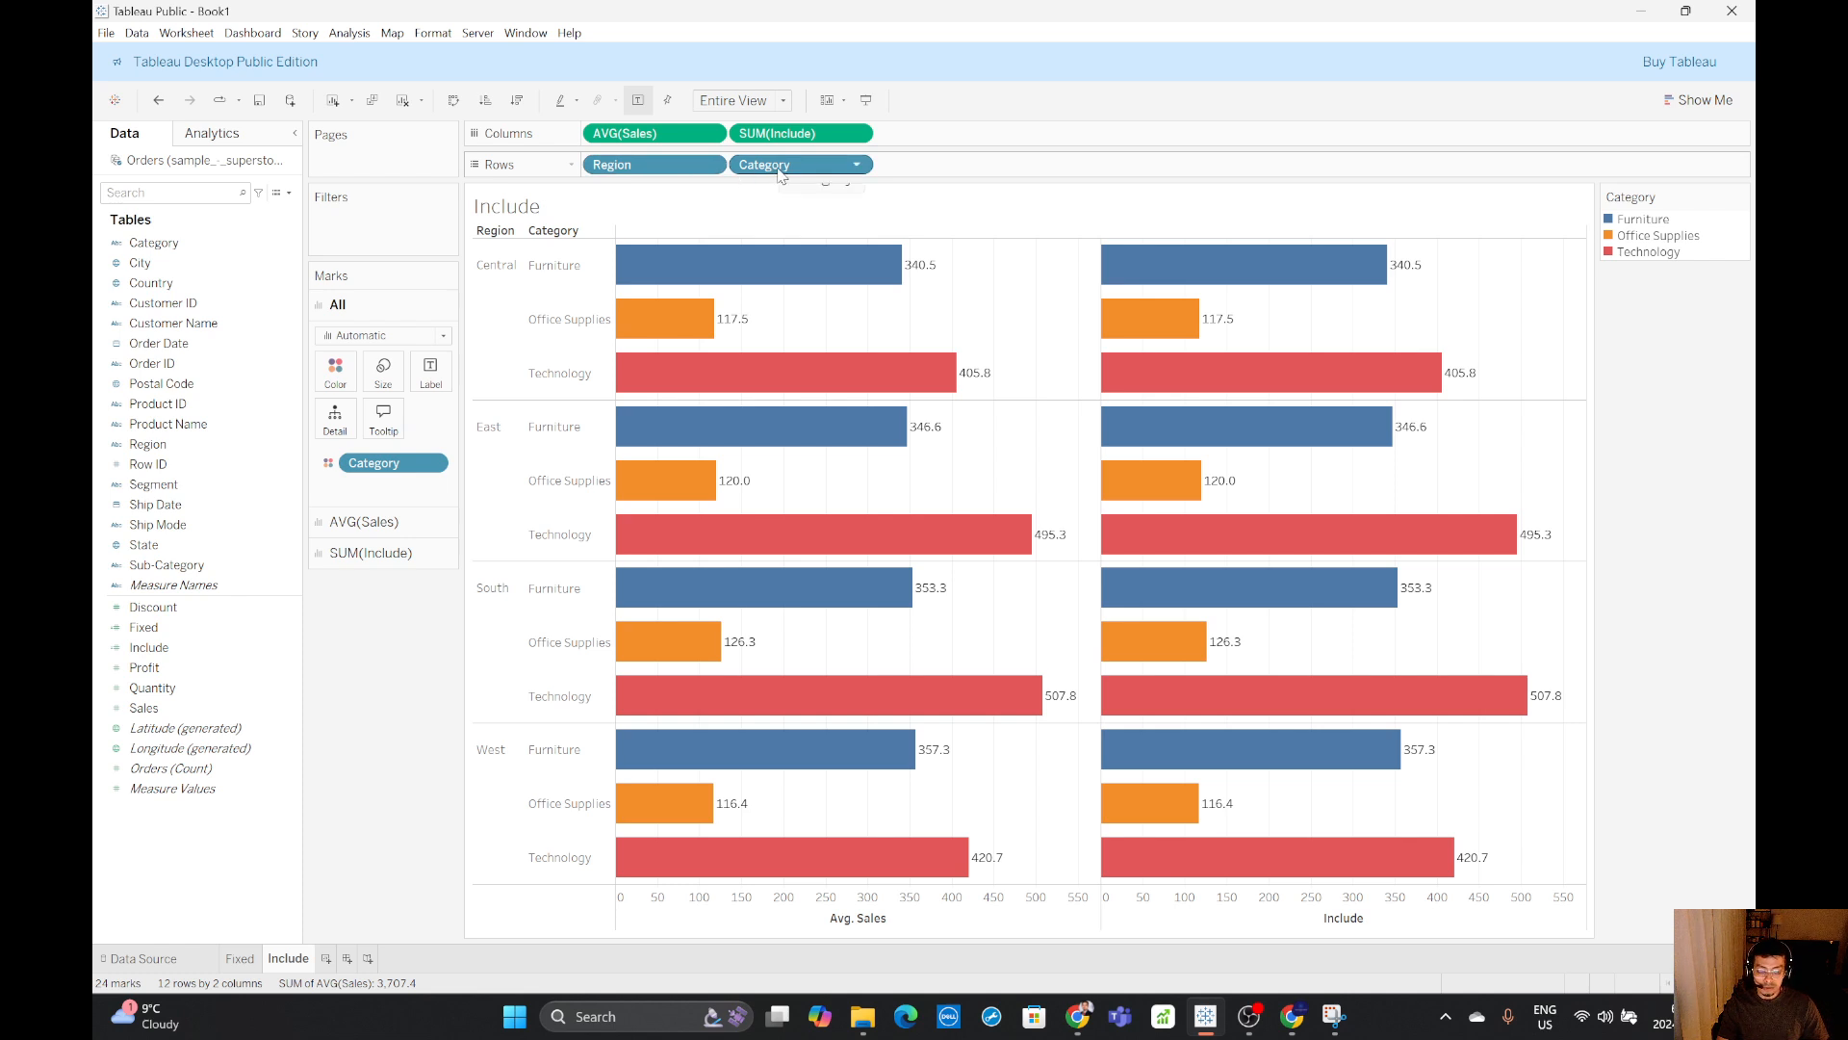
- Edit the Include calculated field so its formula becomes { INCLUDE [Sub-Category]:AVG([Sales])} and save it
mouse_move(1359, 276)
mouse_move(1252, 281)
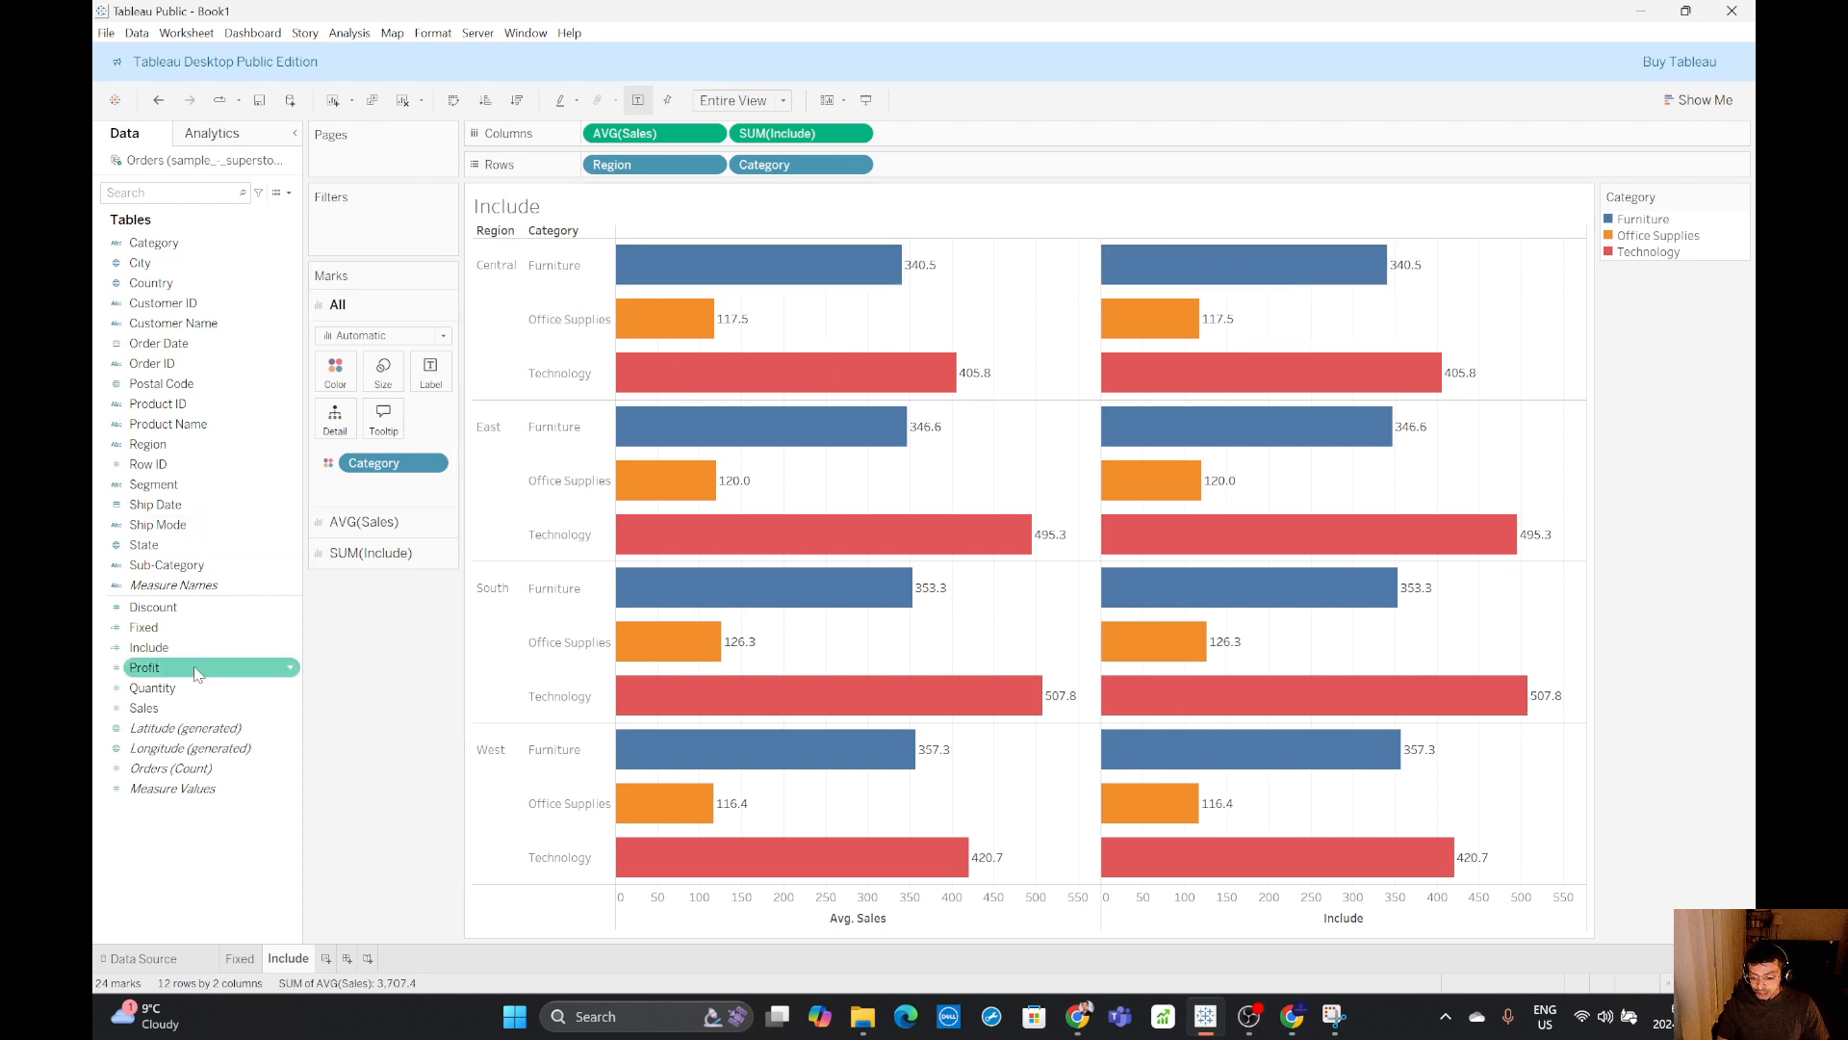
left_click(291, 651)
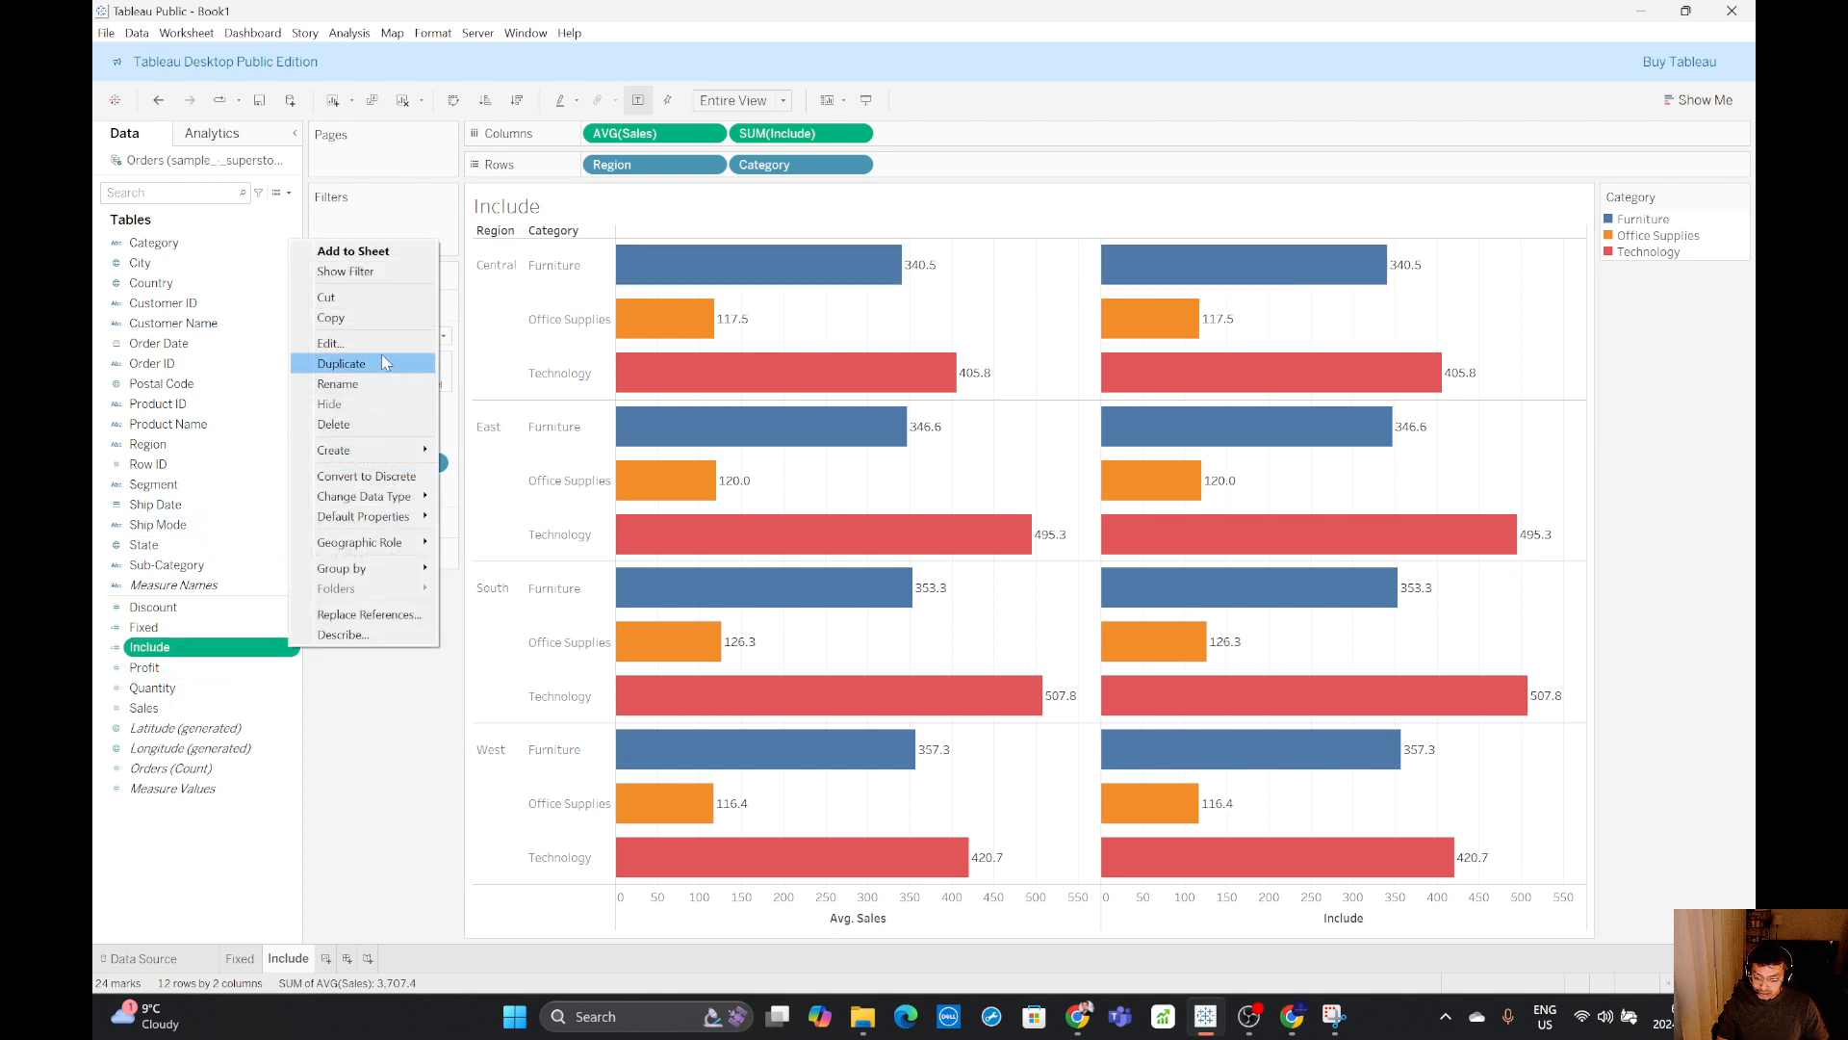
left_click(327, 342)
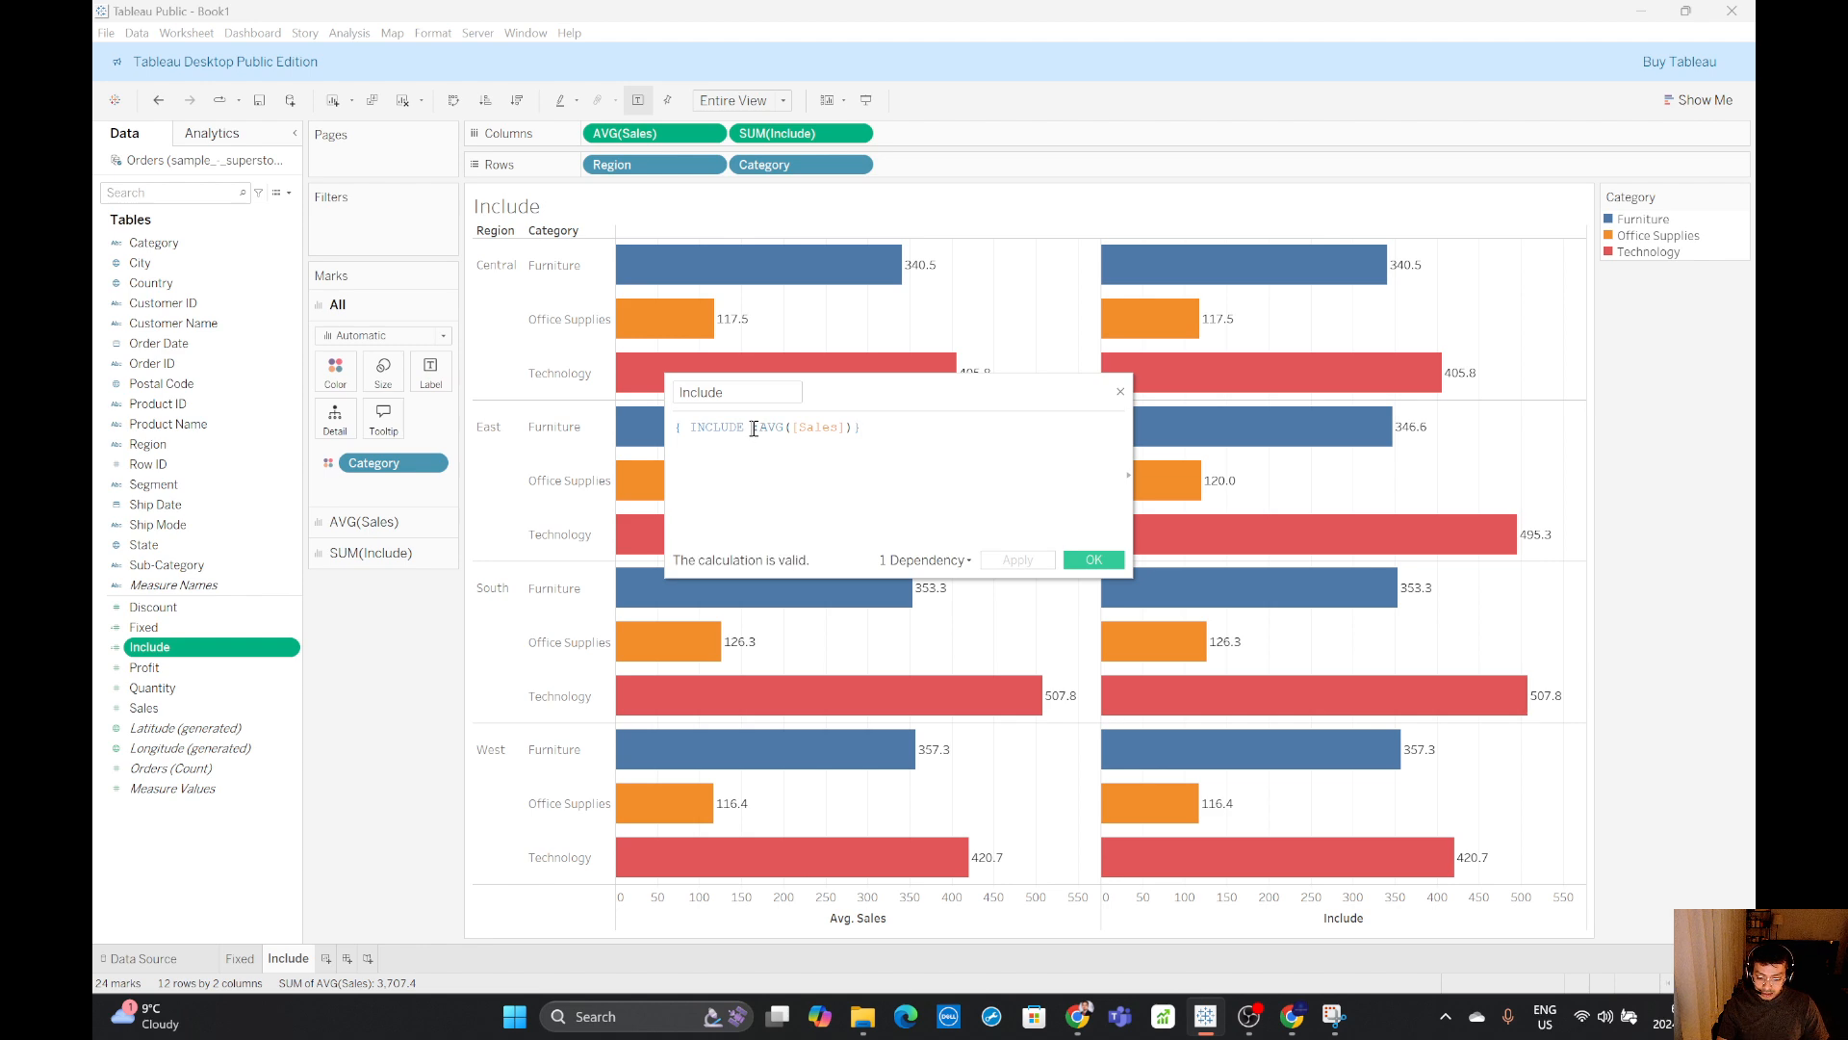
type("sub")
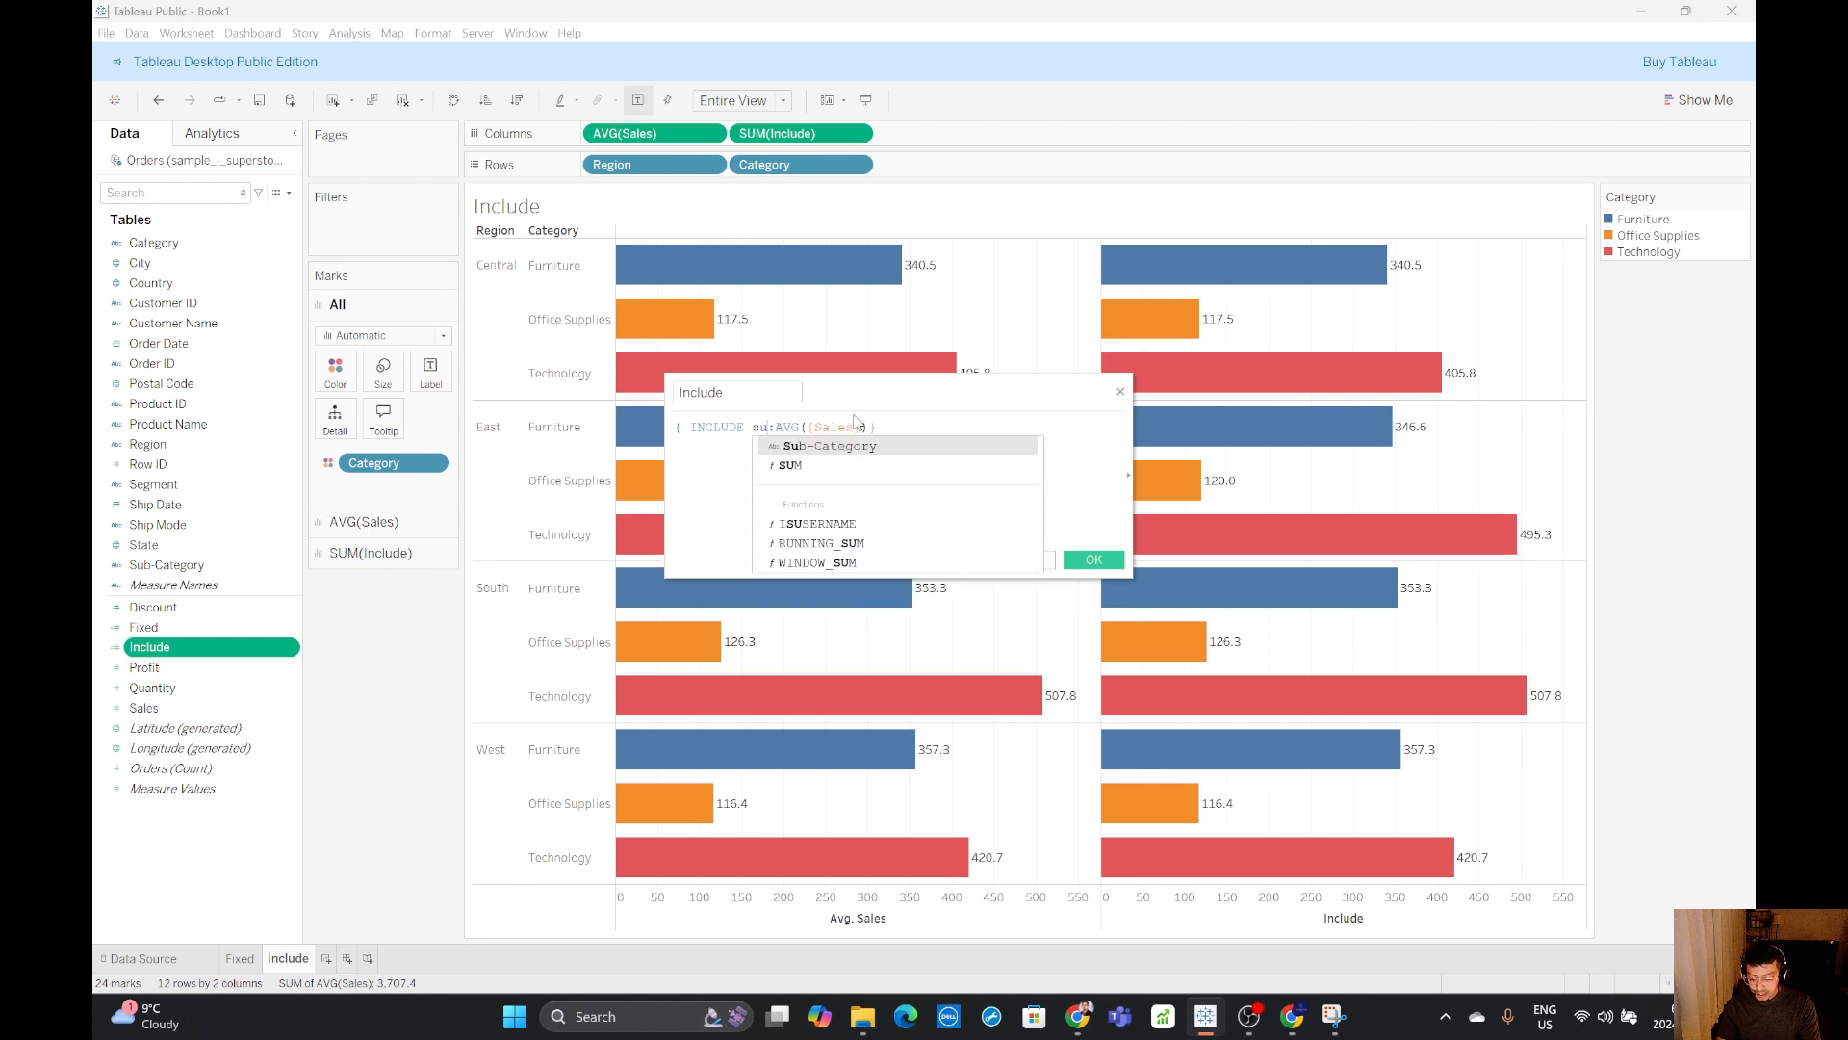
left_click(843, 445)
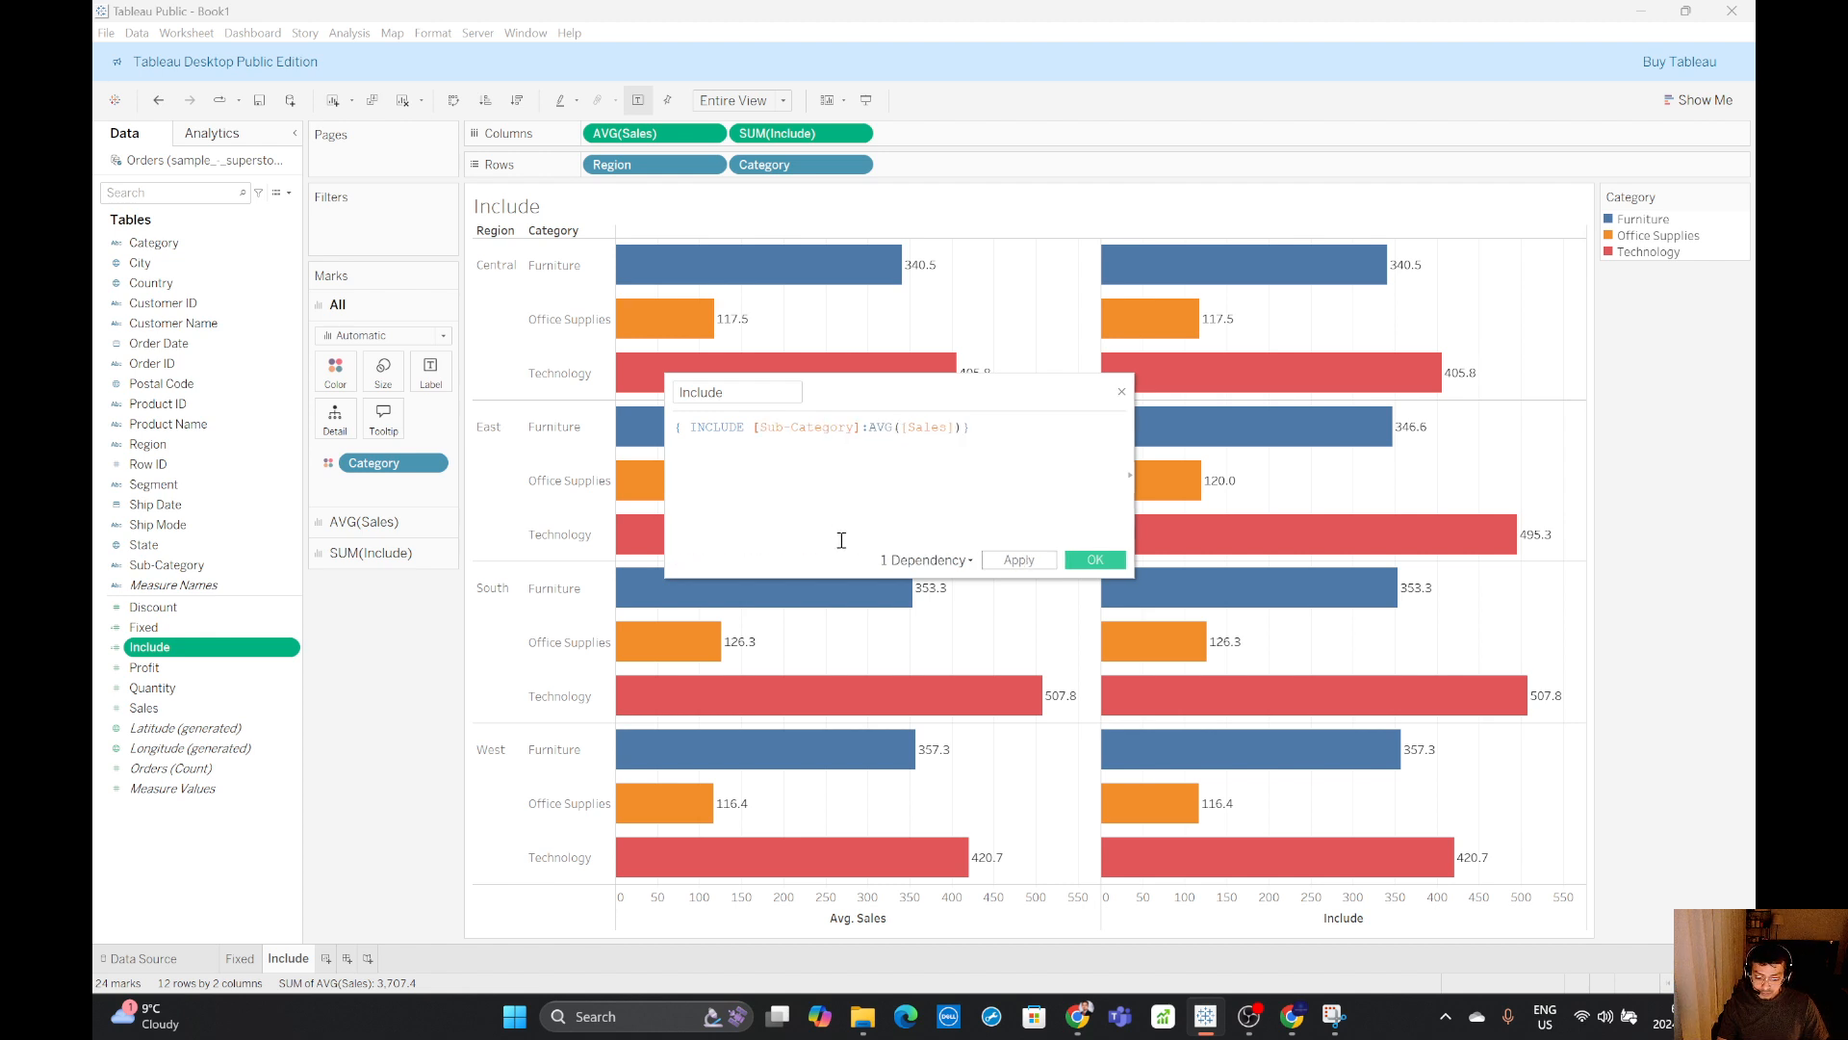
left_click(1019, 561)
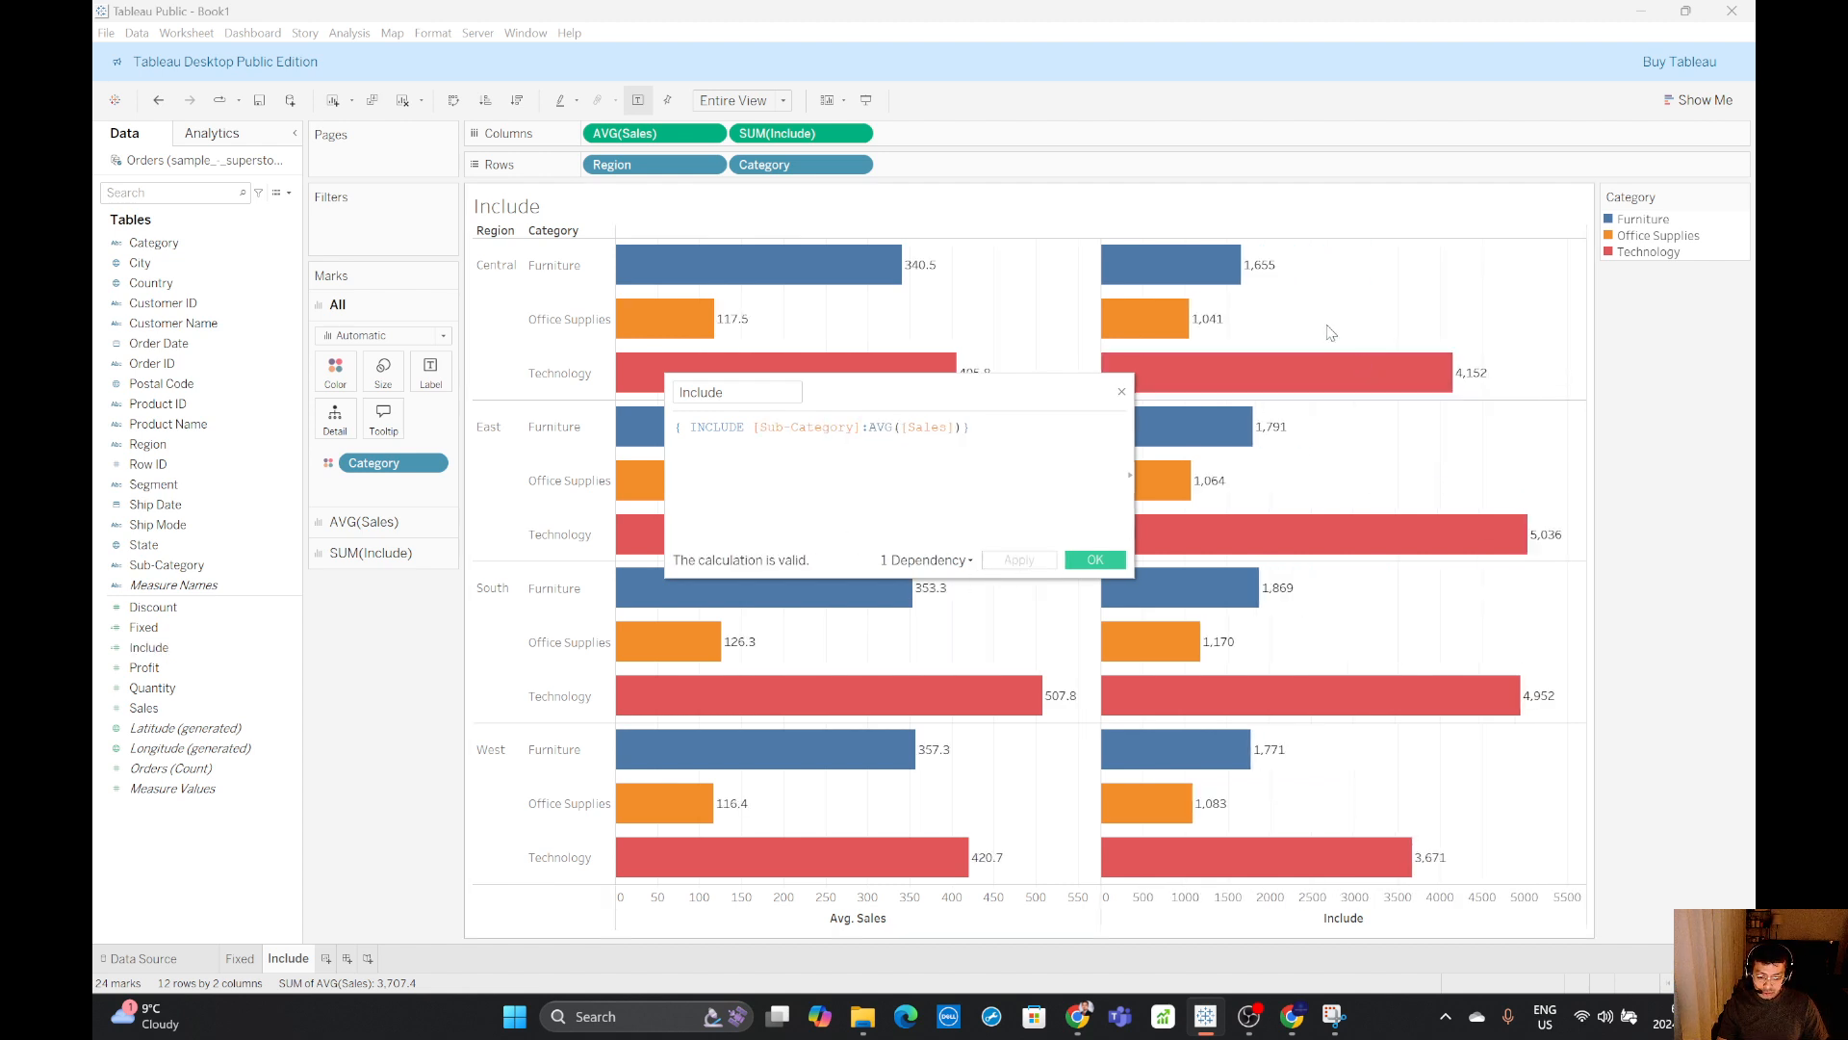
left_click(1098, 562)
- Reopen the Include calculated field to review its formula, and close the editor
left_click(855, 132)
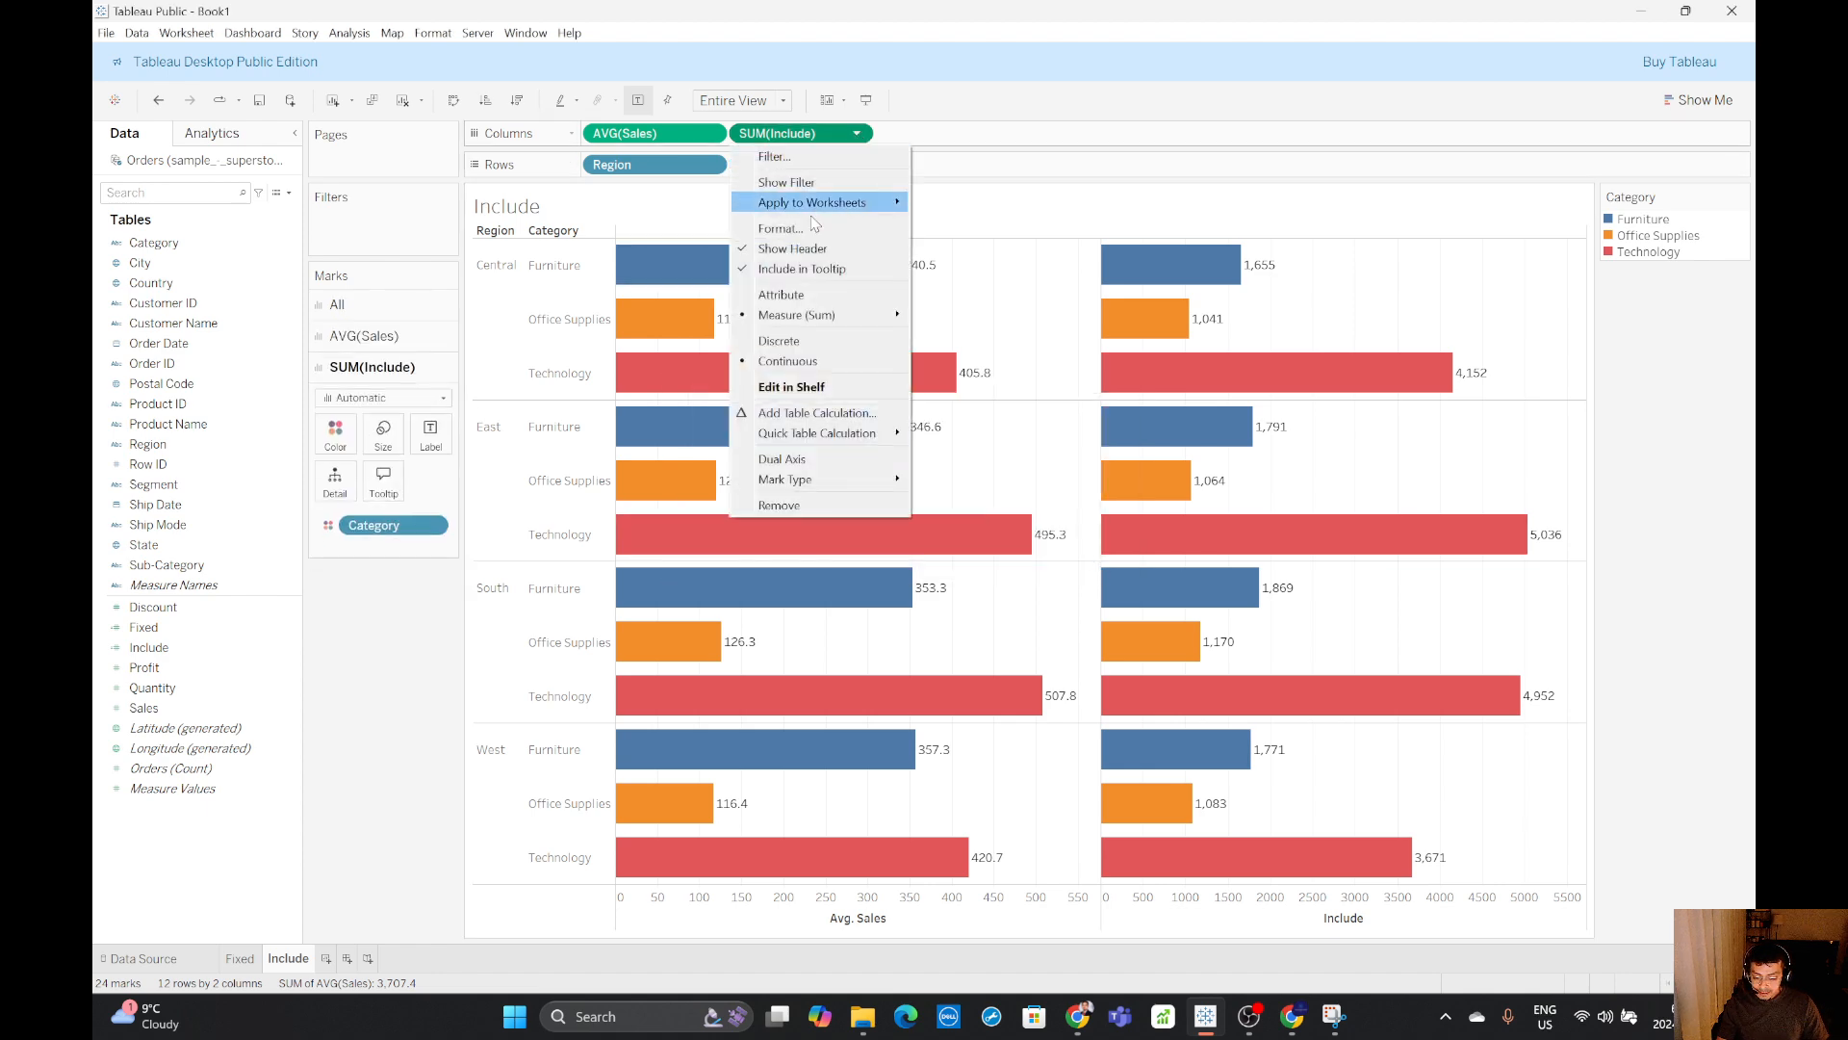
left_click(276, 648)
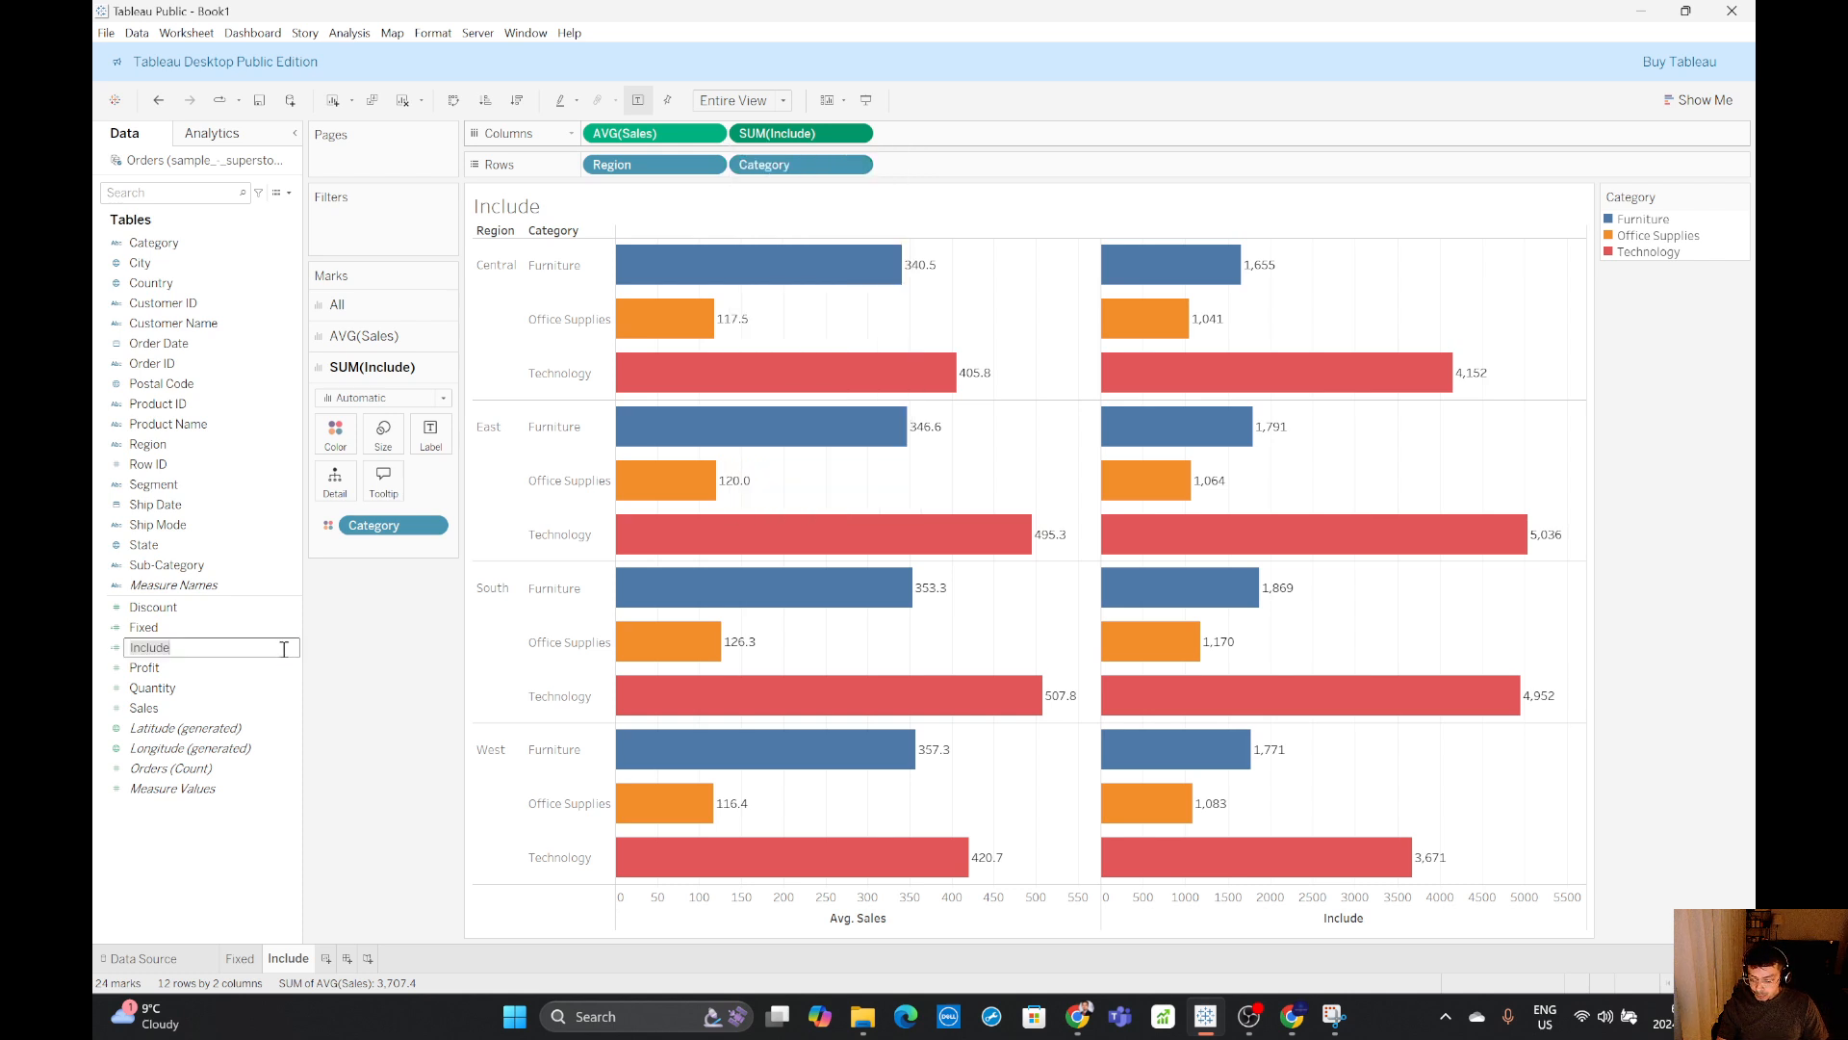
left_click(291, 652)
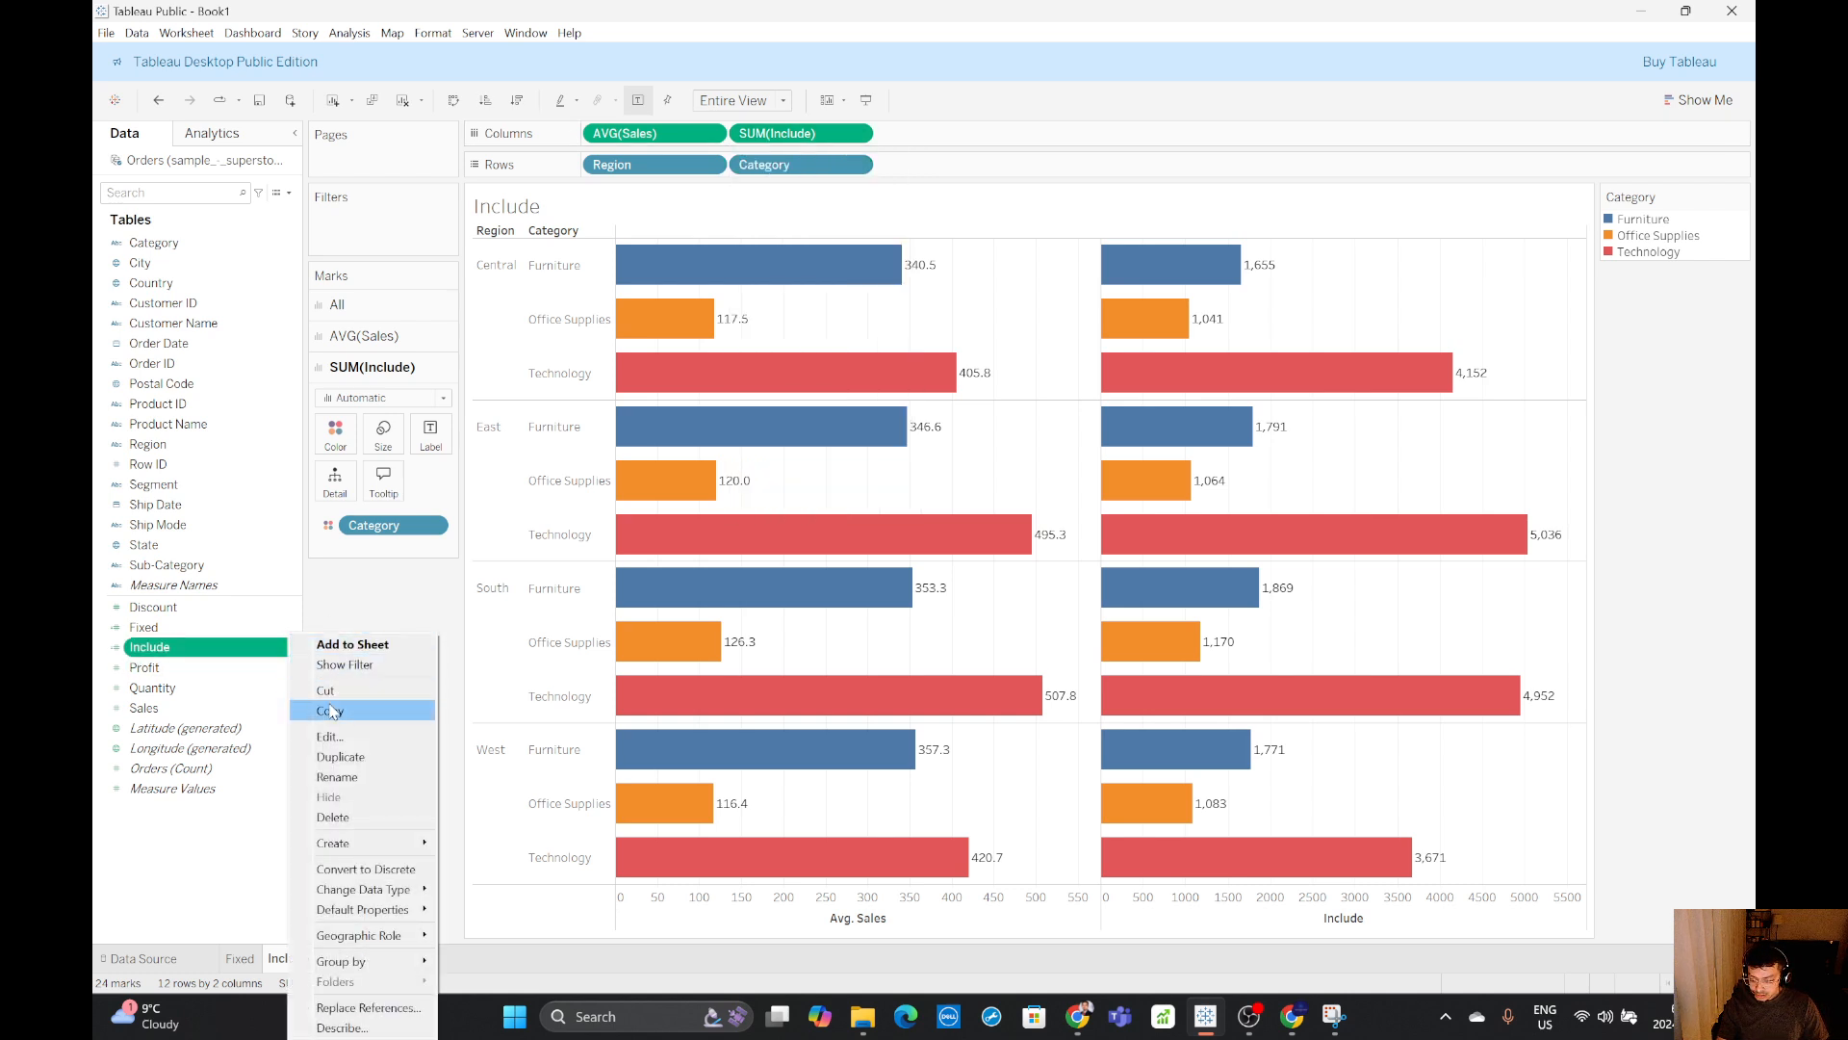
left_click(331, 736)
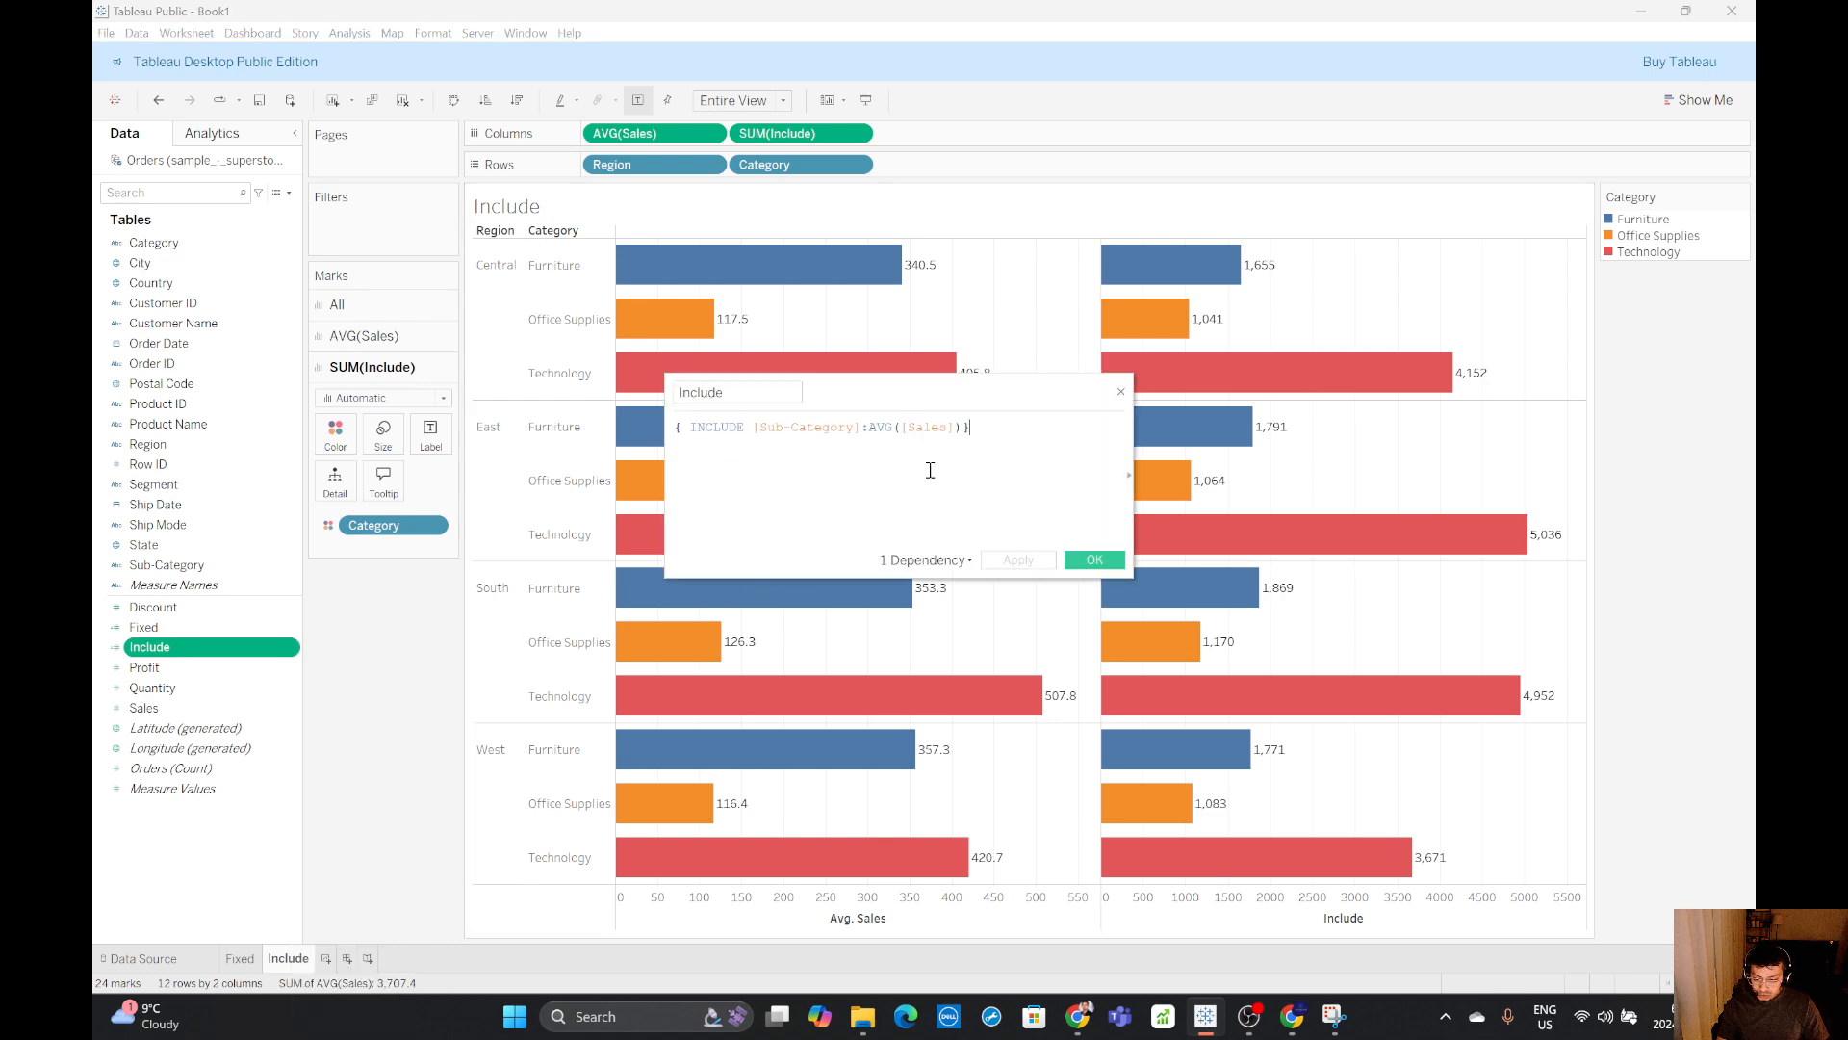
left_click(1094, 559)
- Change the aggregation of Include on the columns to Average
left_click(857, 132)
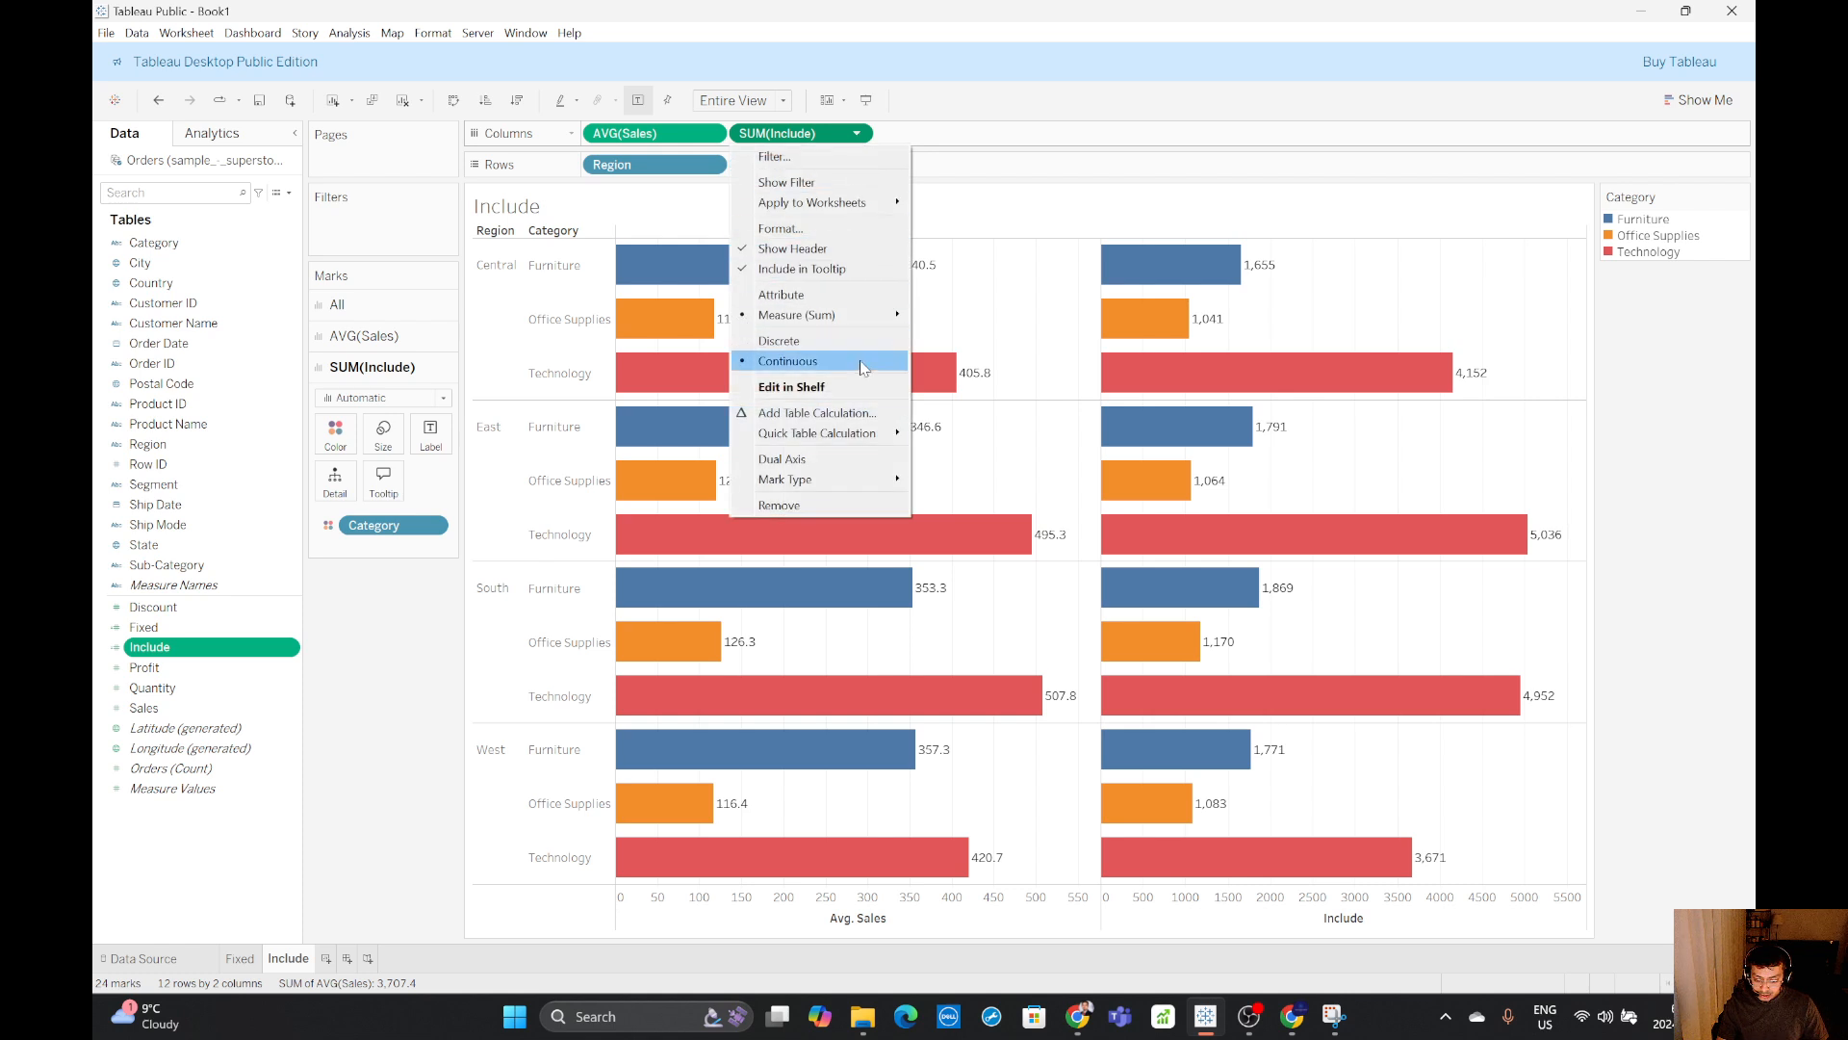
mouse_move(836, 316)
left_click(972, 336)
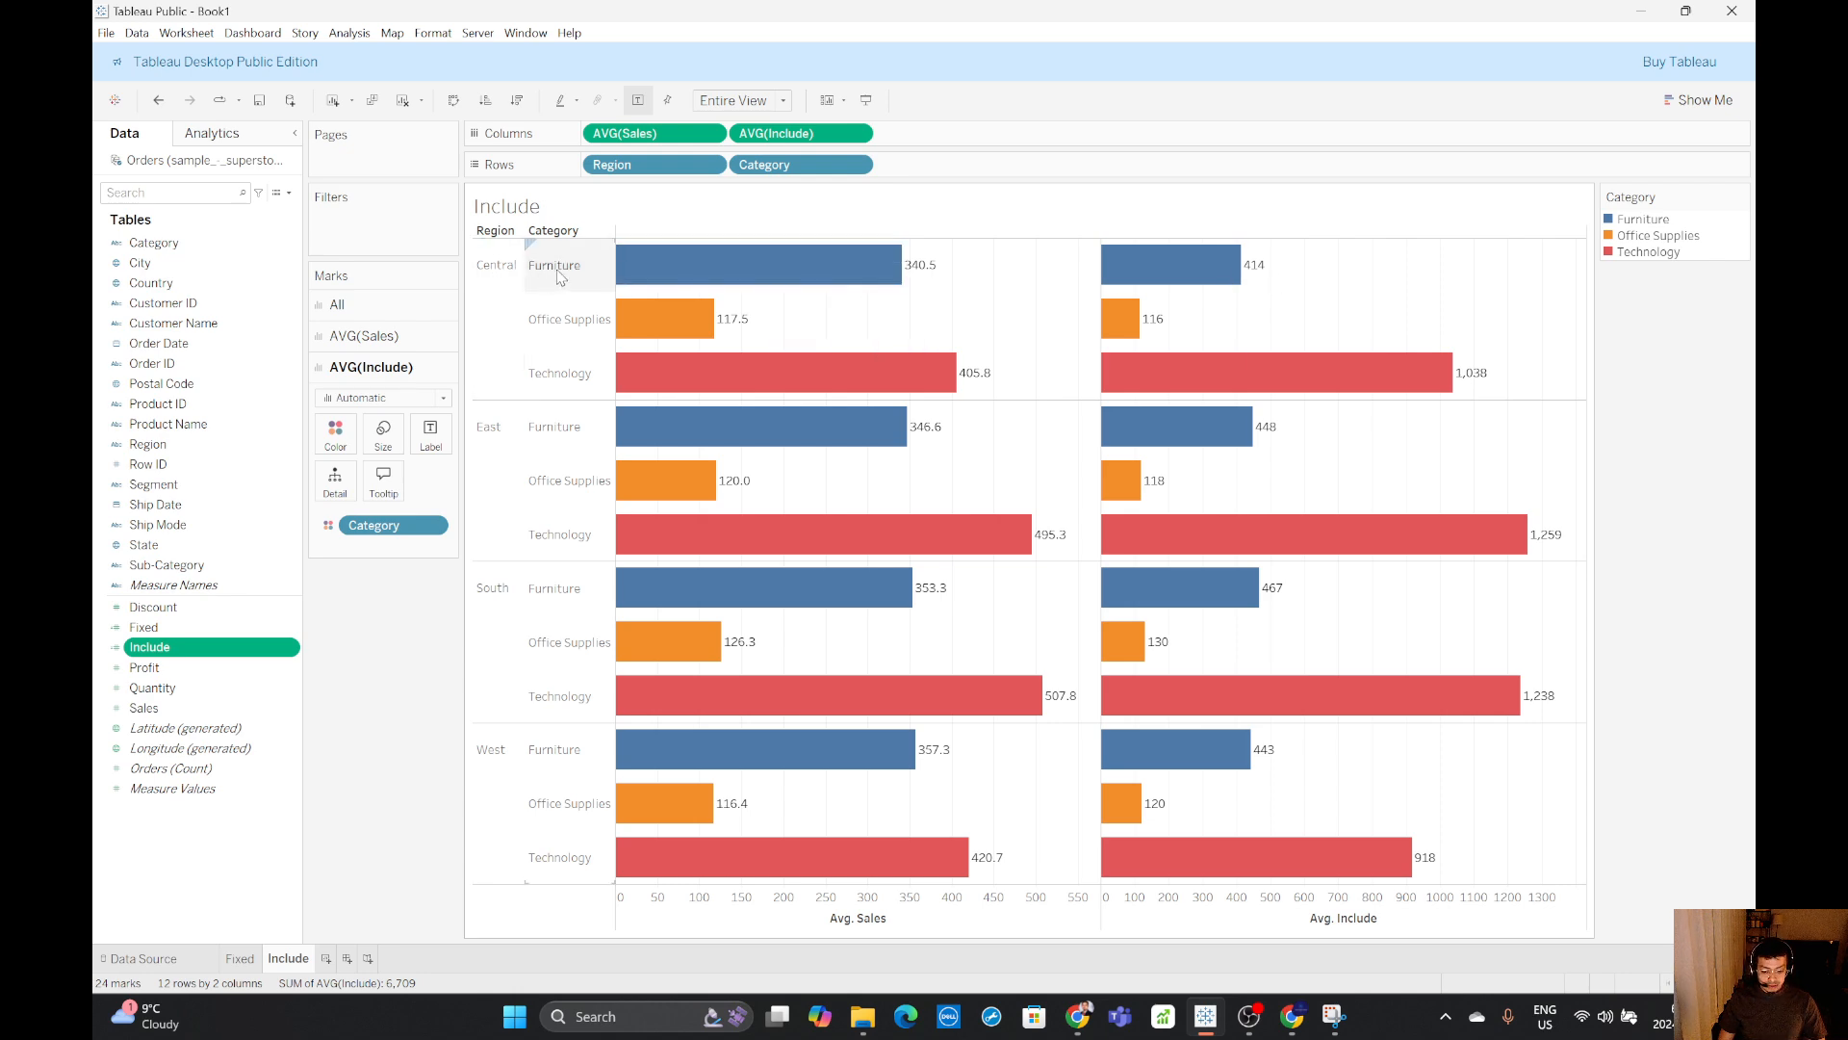
mouse_move(794, 276)
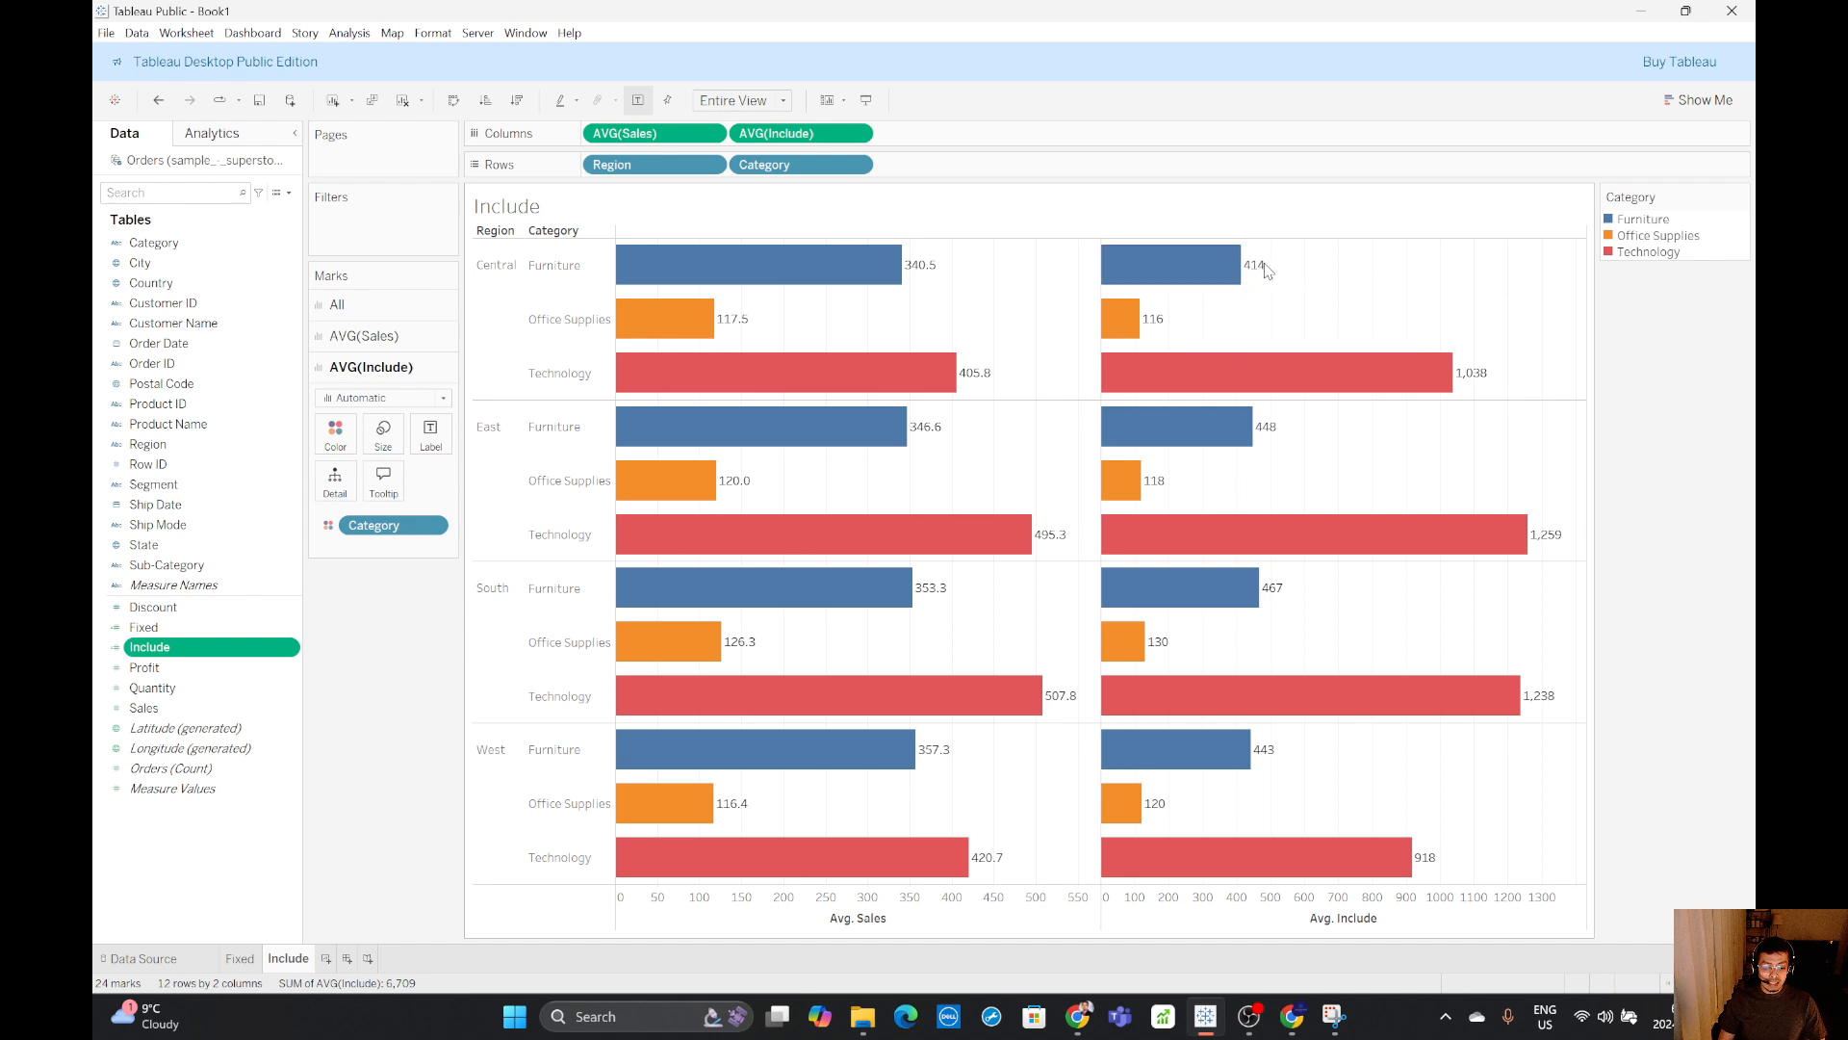
mouse_move(1264, 276)
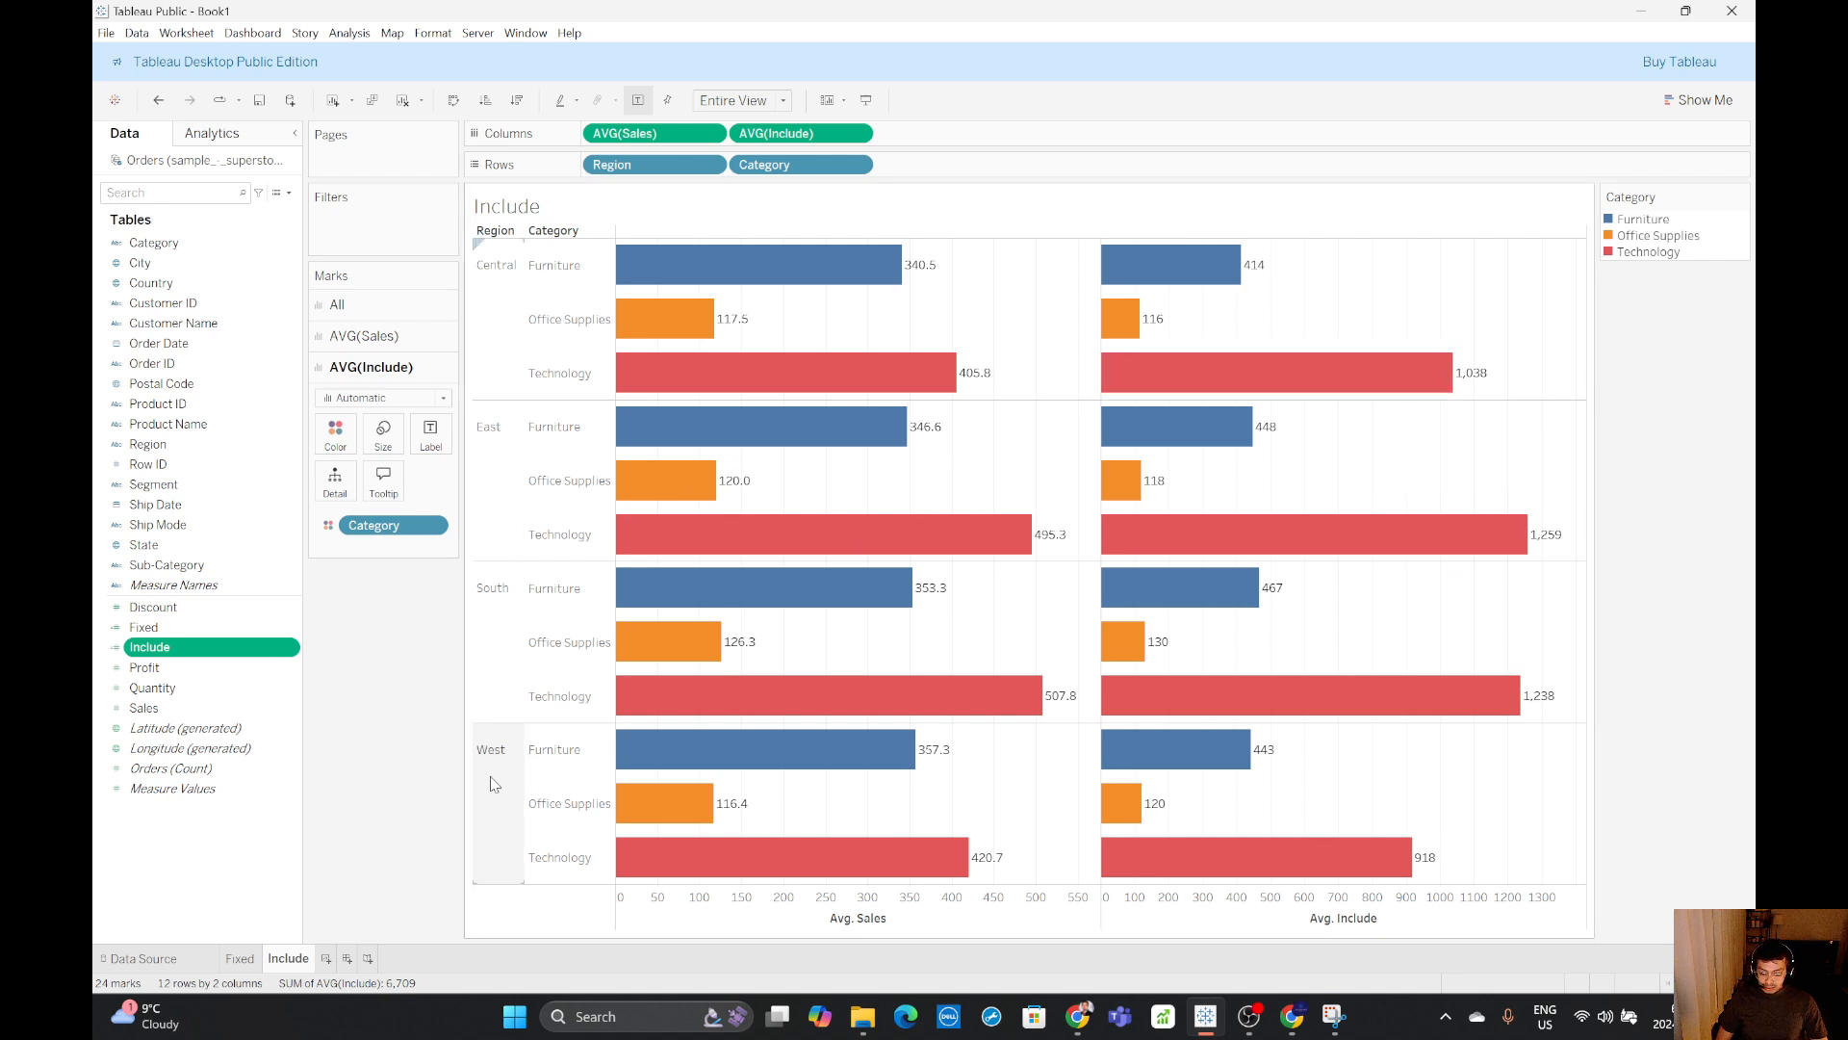
- Add a new worksheet and name it Exclude
left_click(328, 958)
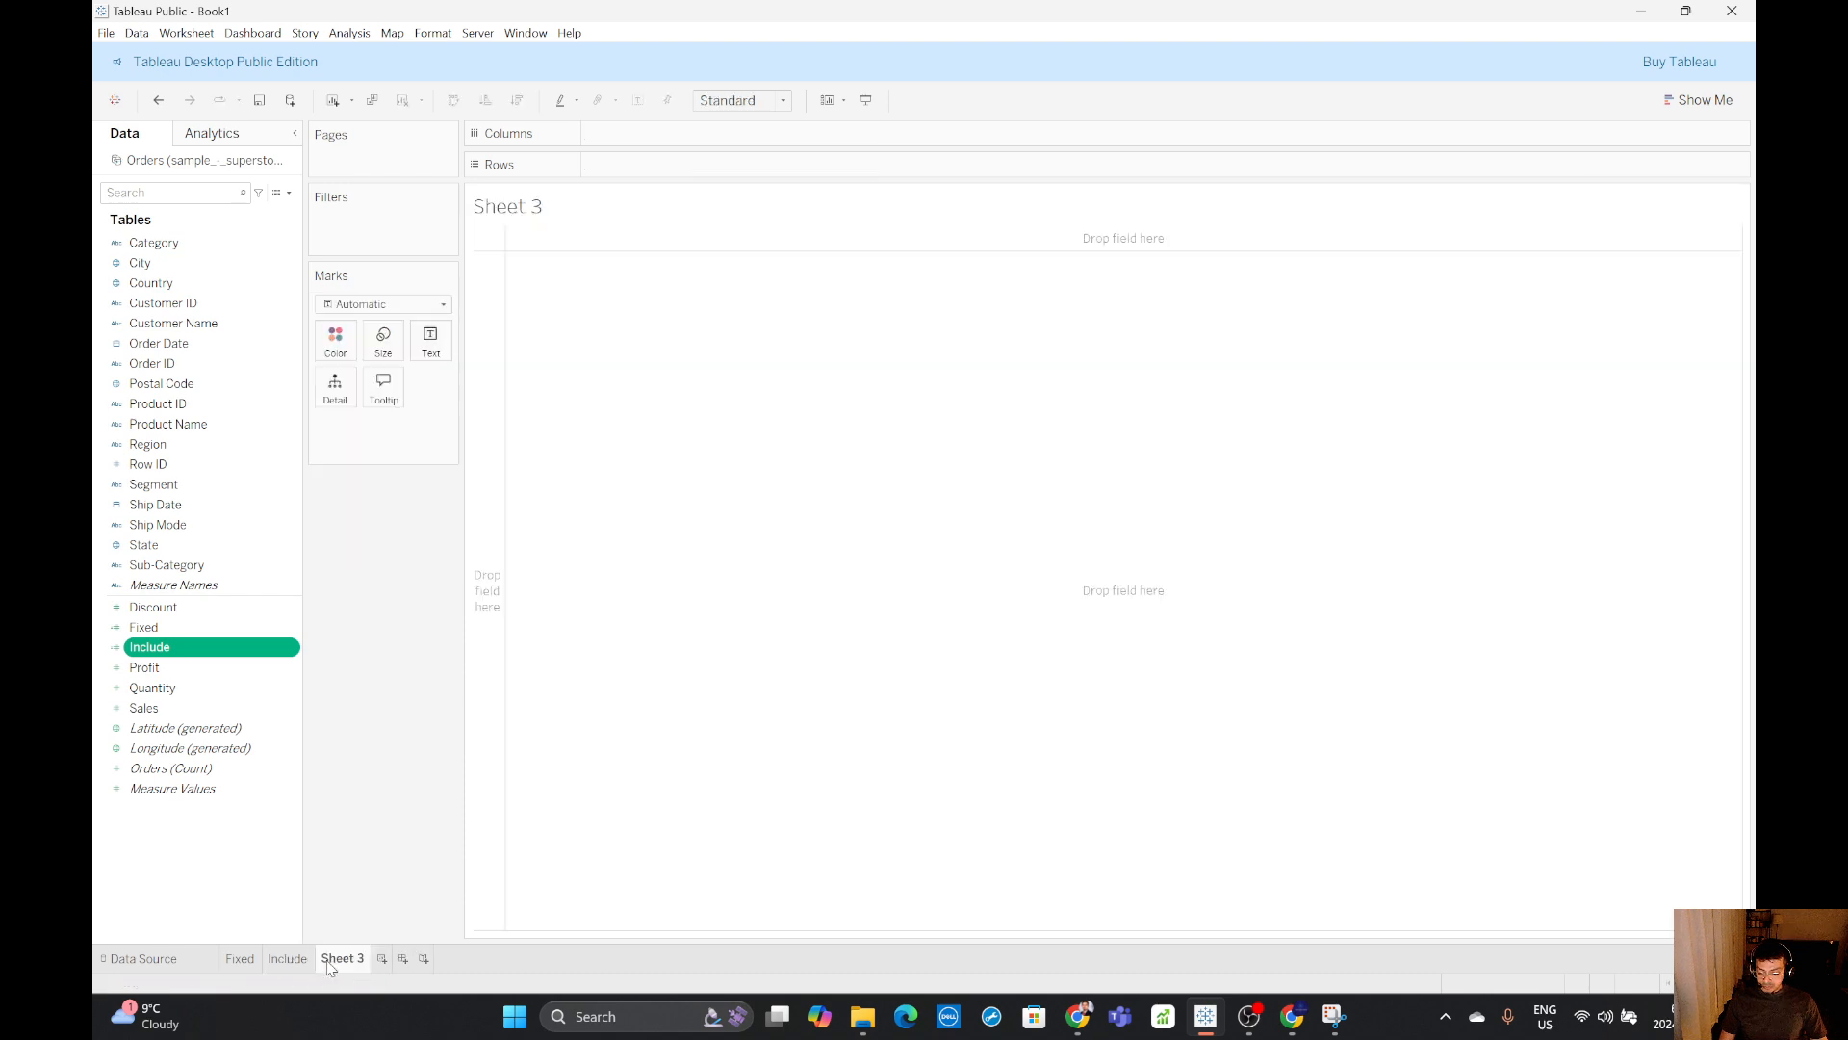
type("E")
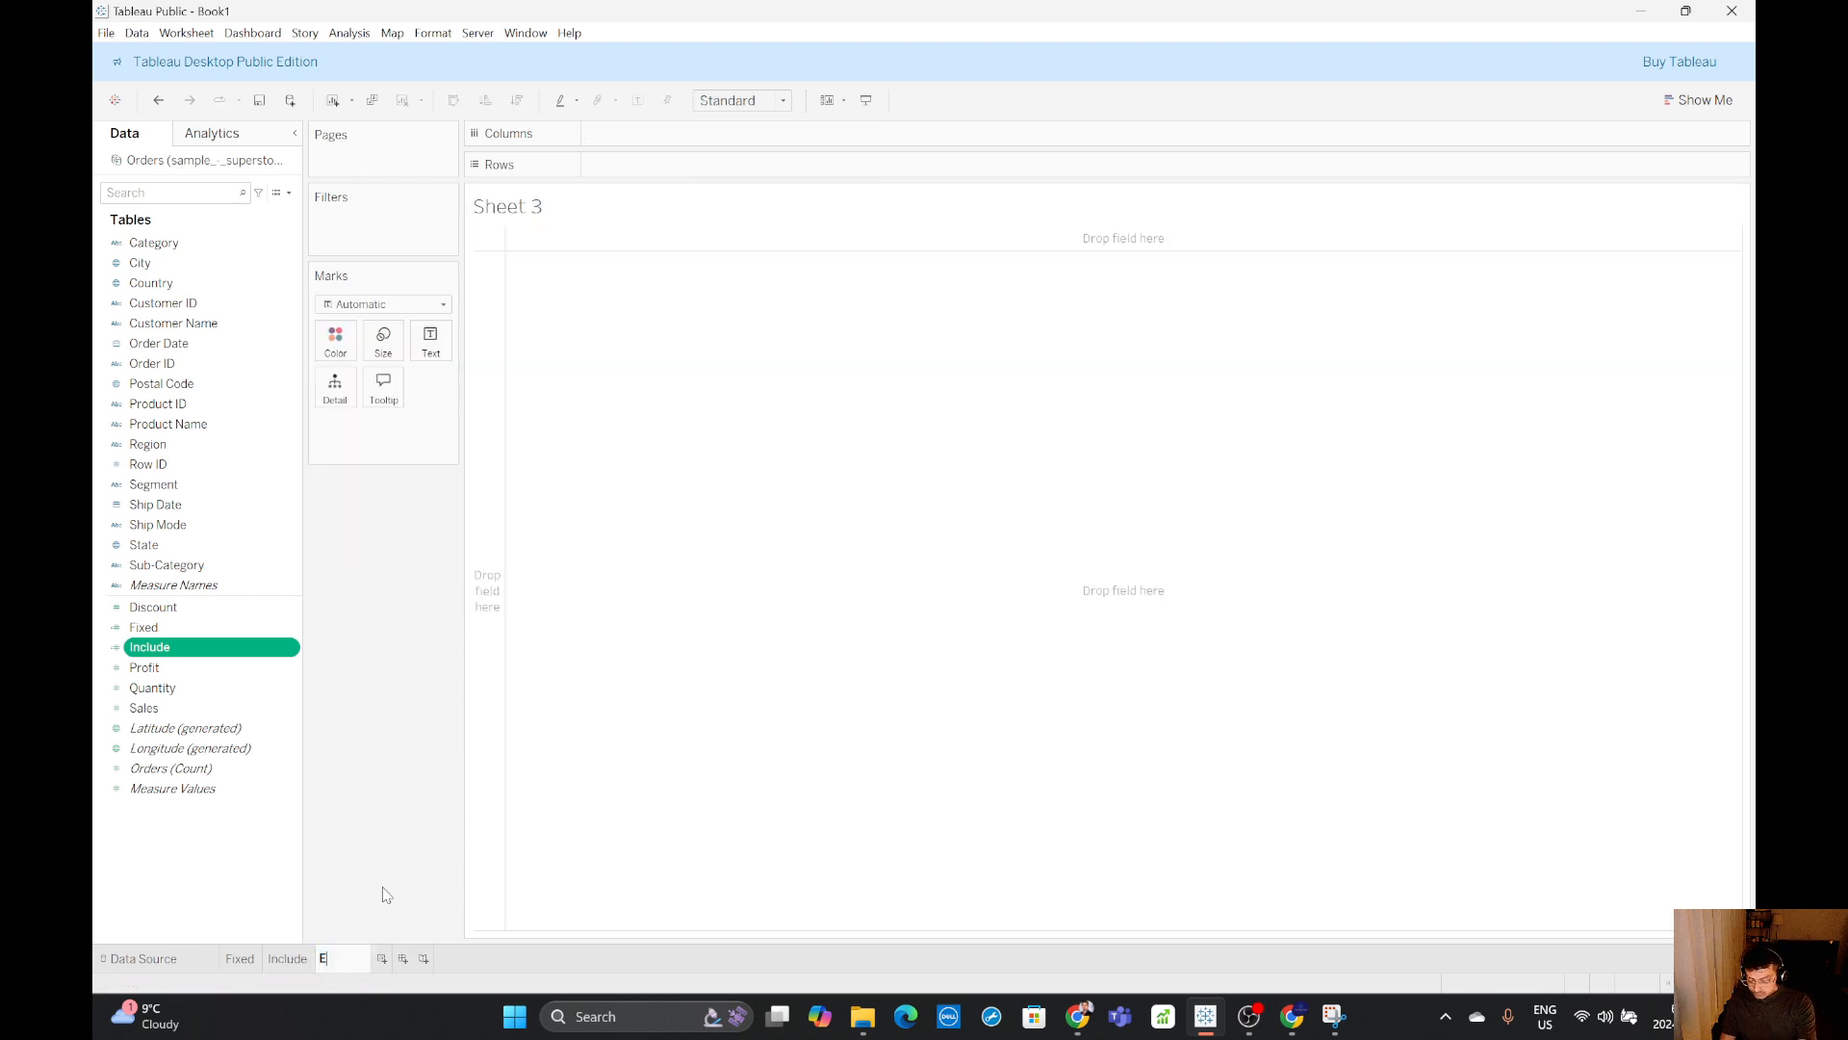
type("xclude")
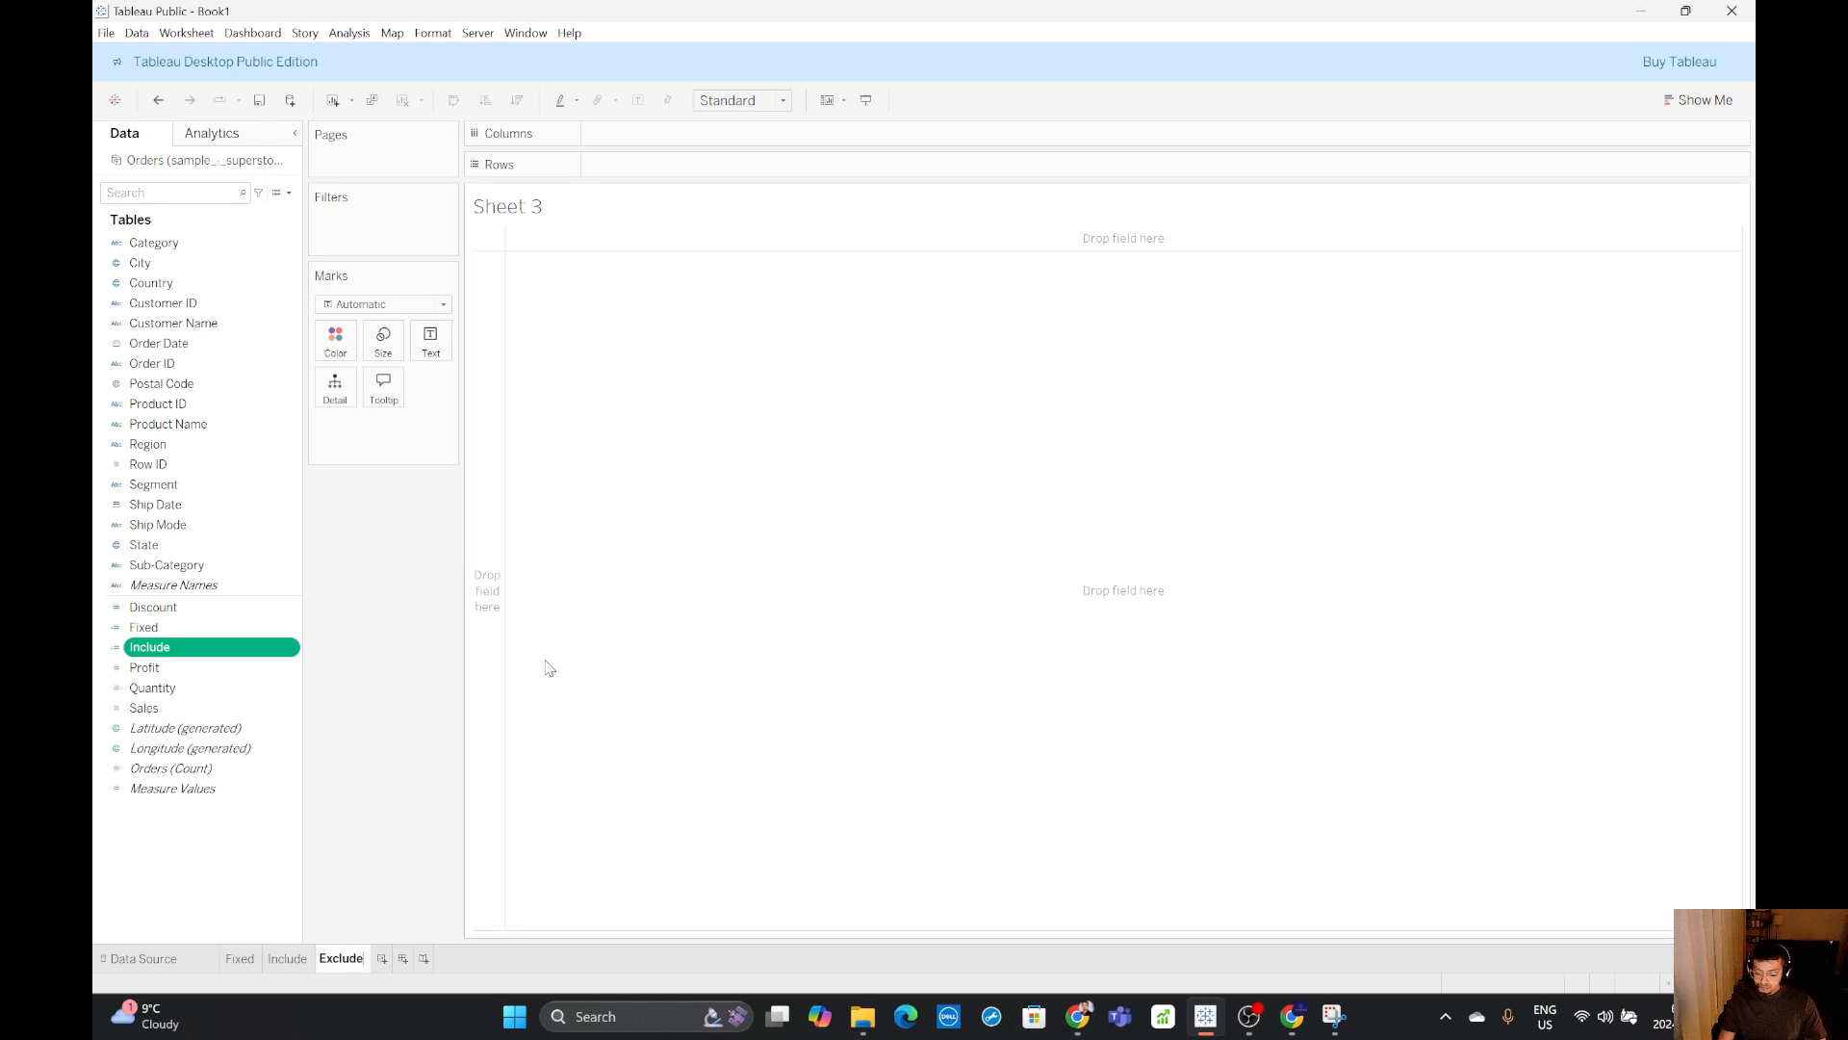
key("Return")
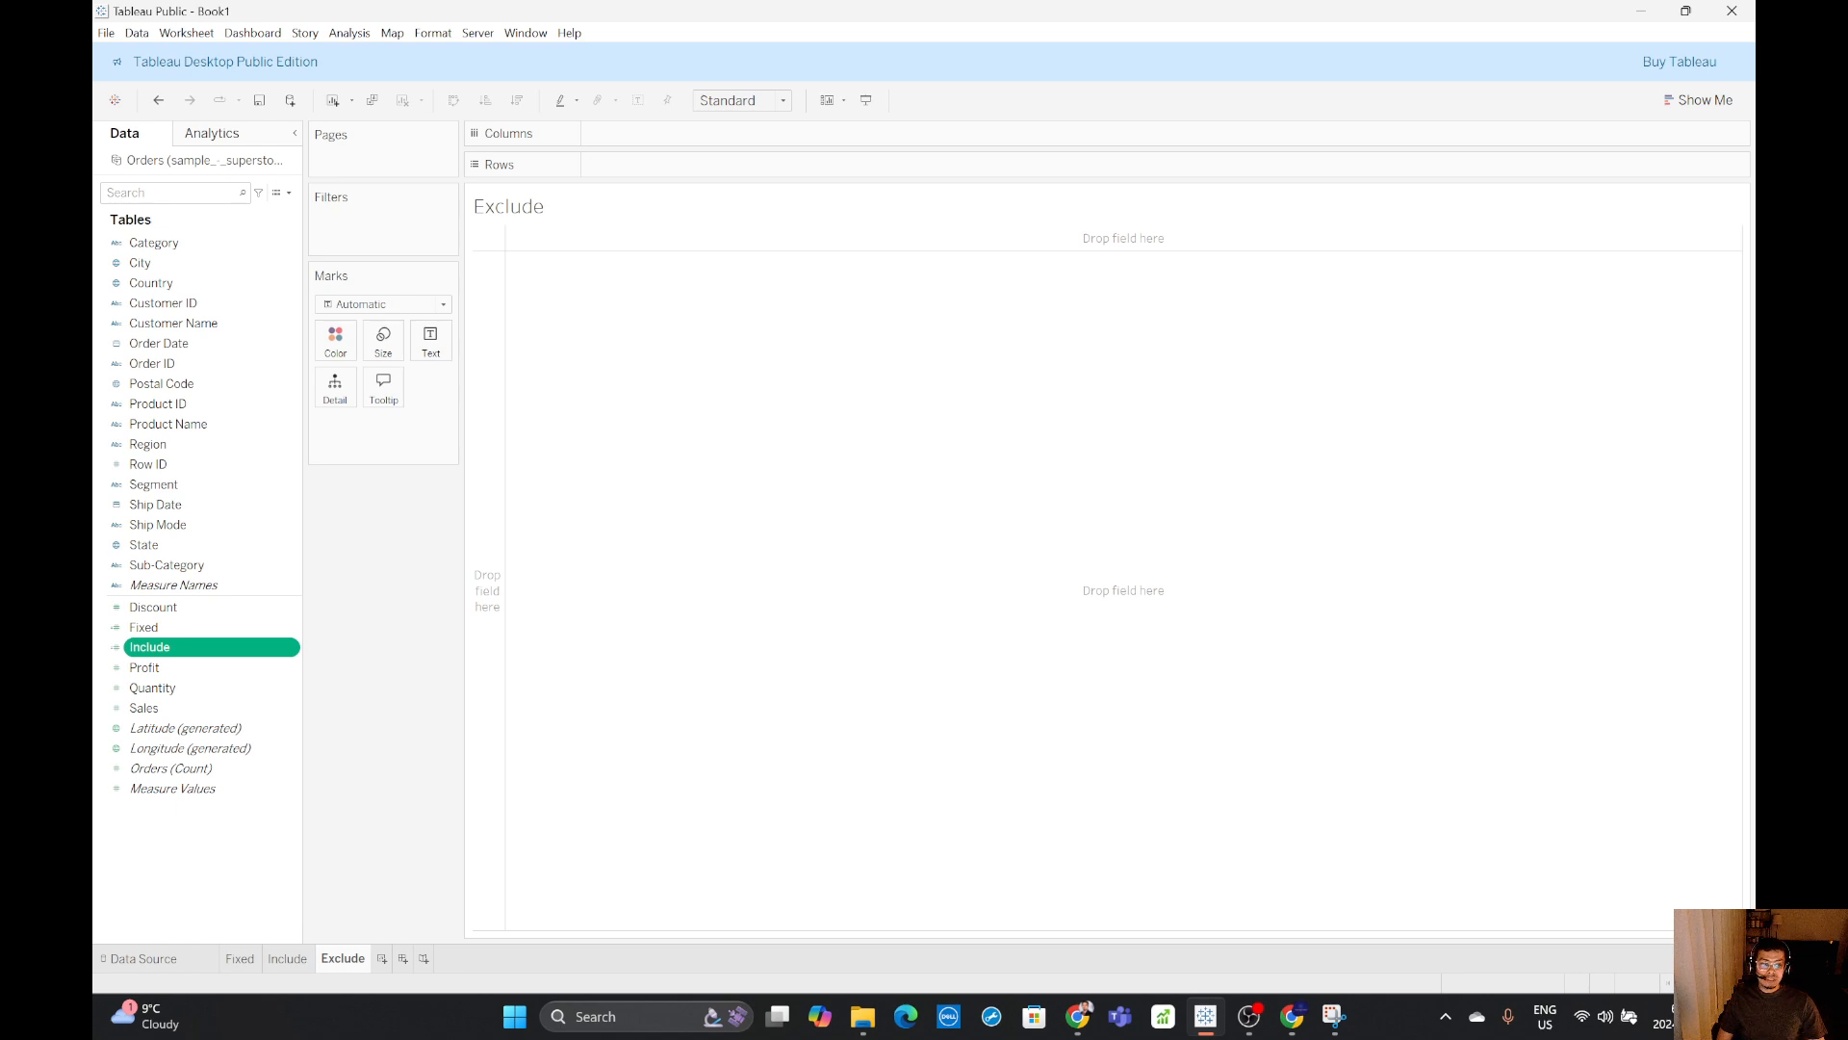
key("alt+Tab")
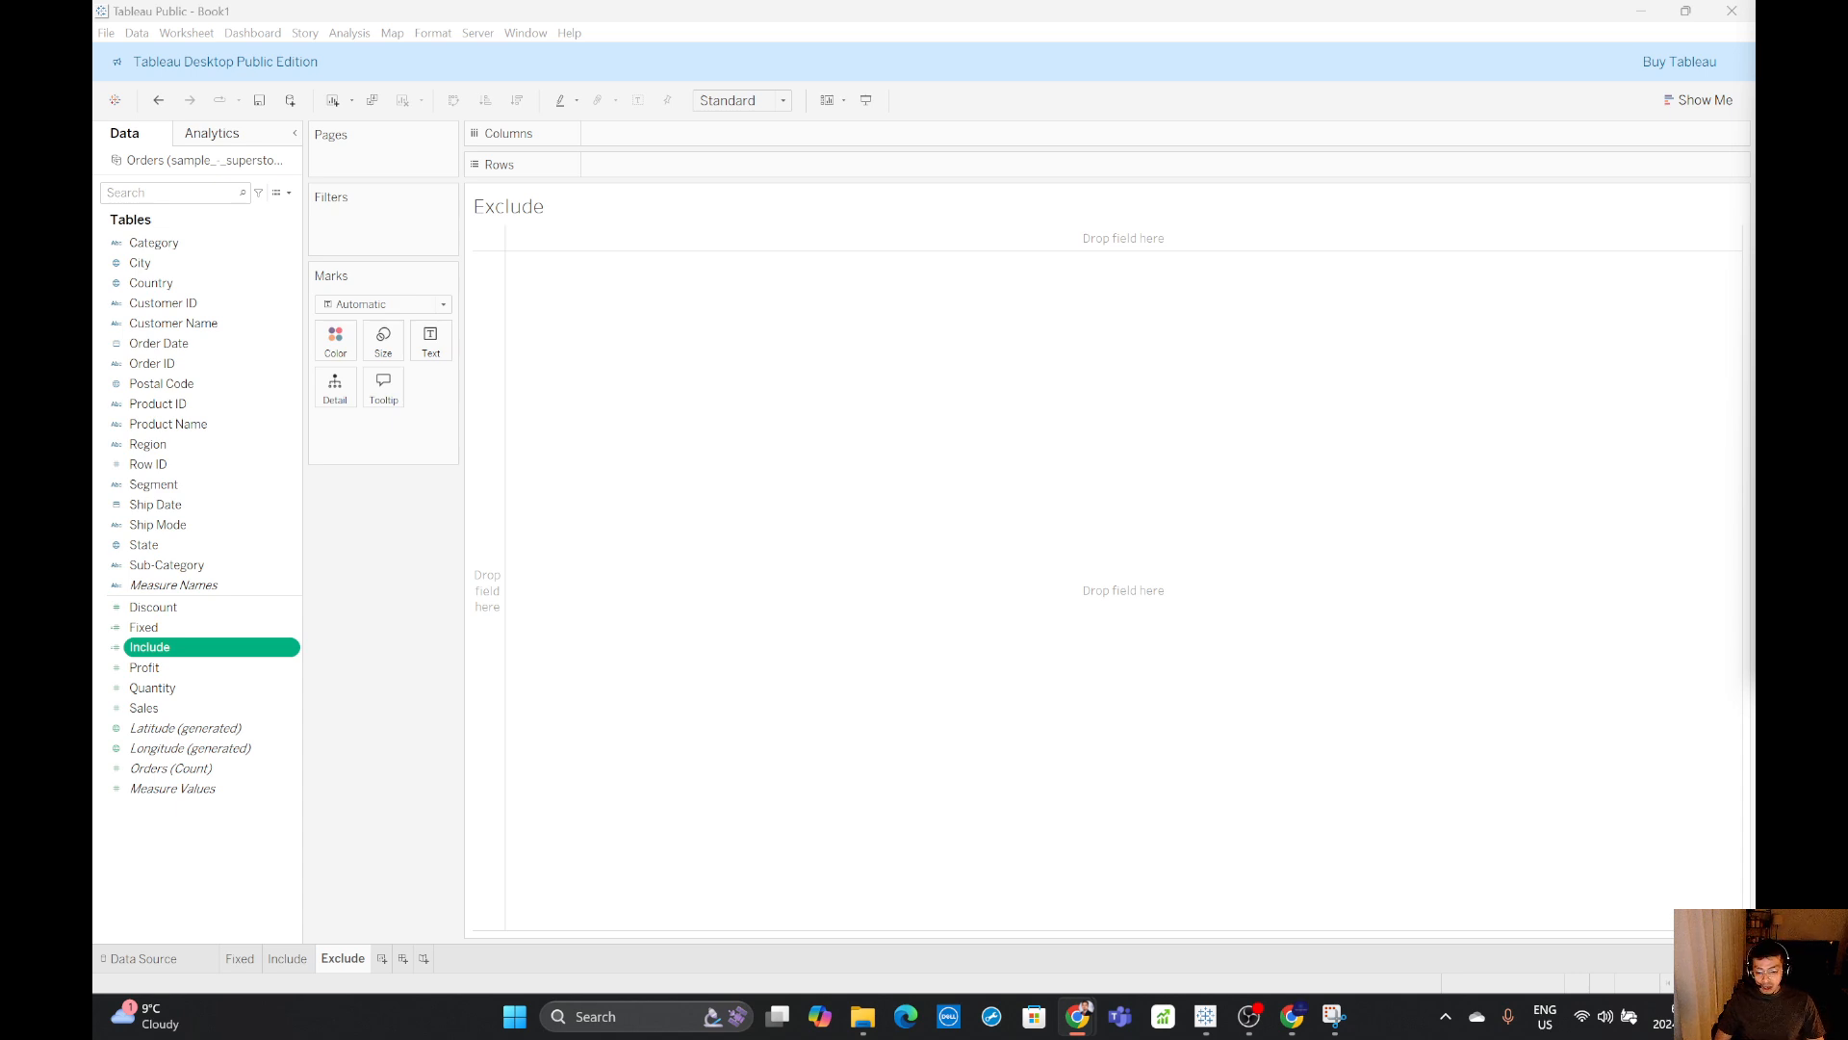
left_click(374, 546)
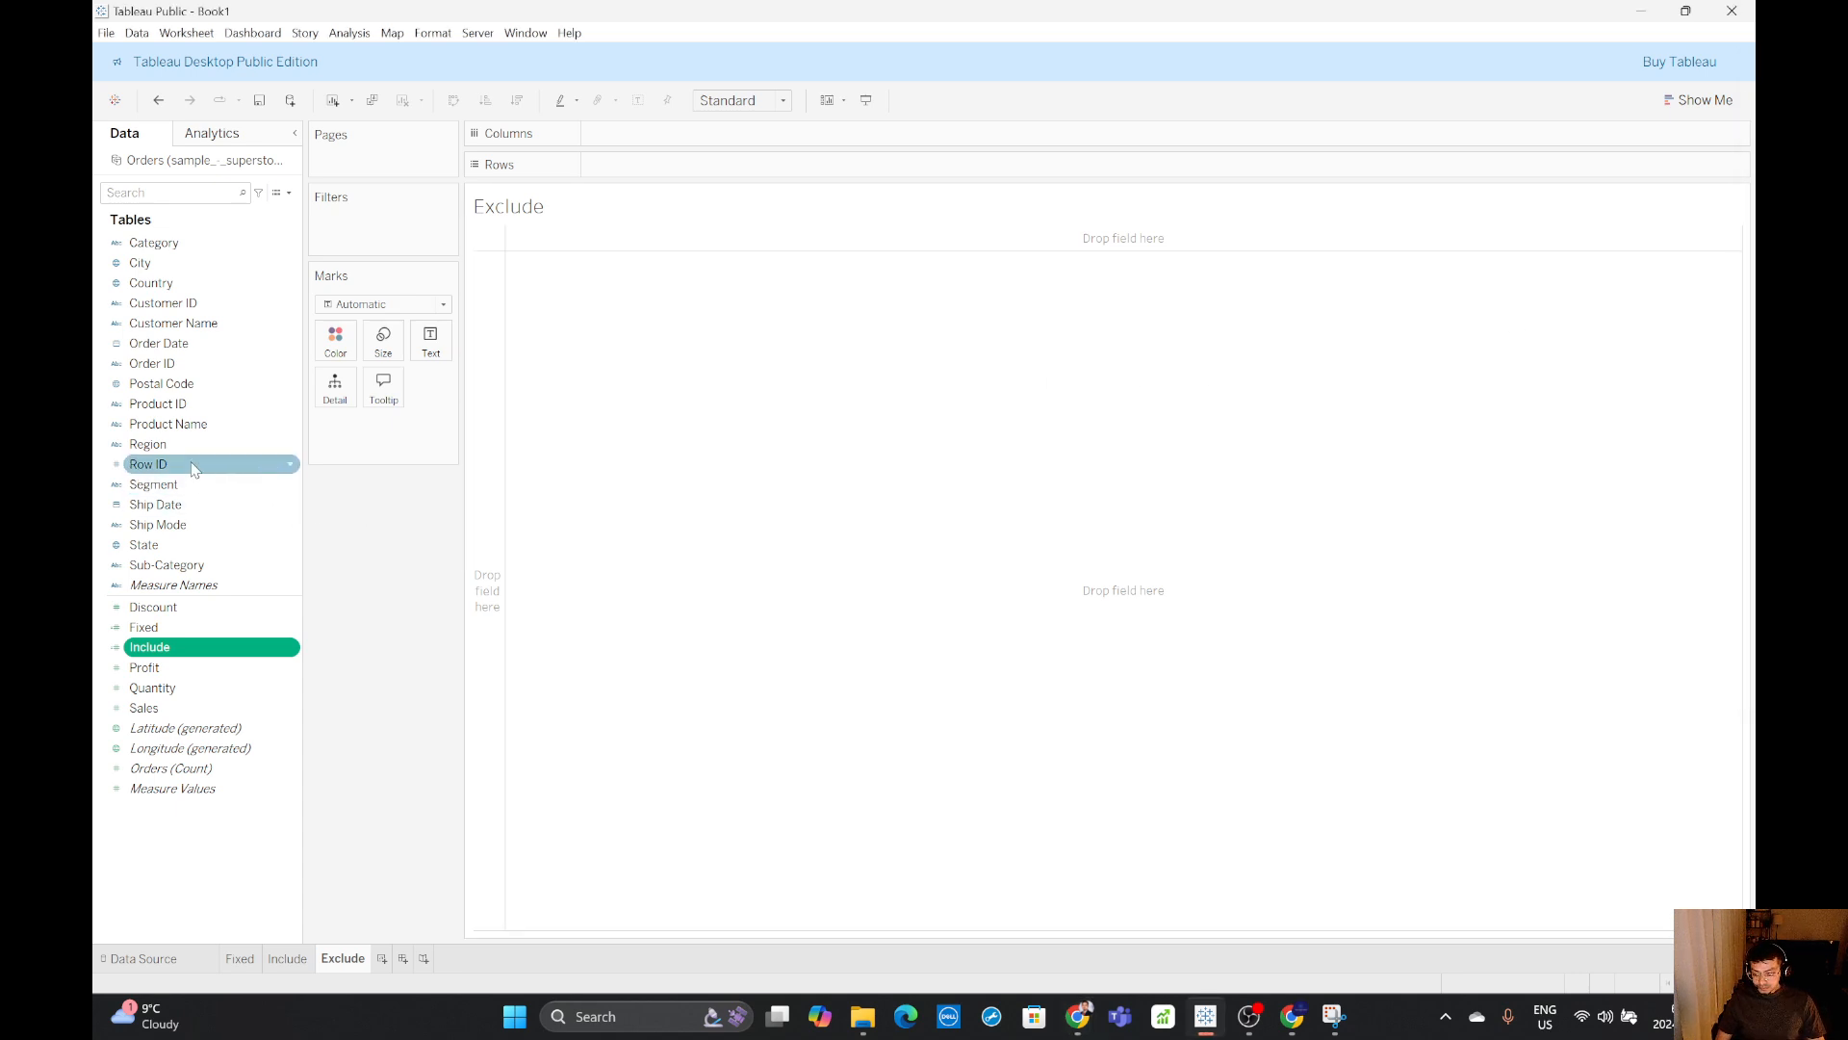
- Build a bar chart with Region and Category on the rows and Sales on the columns
left_click_drag(154, 444, 655, 165)
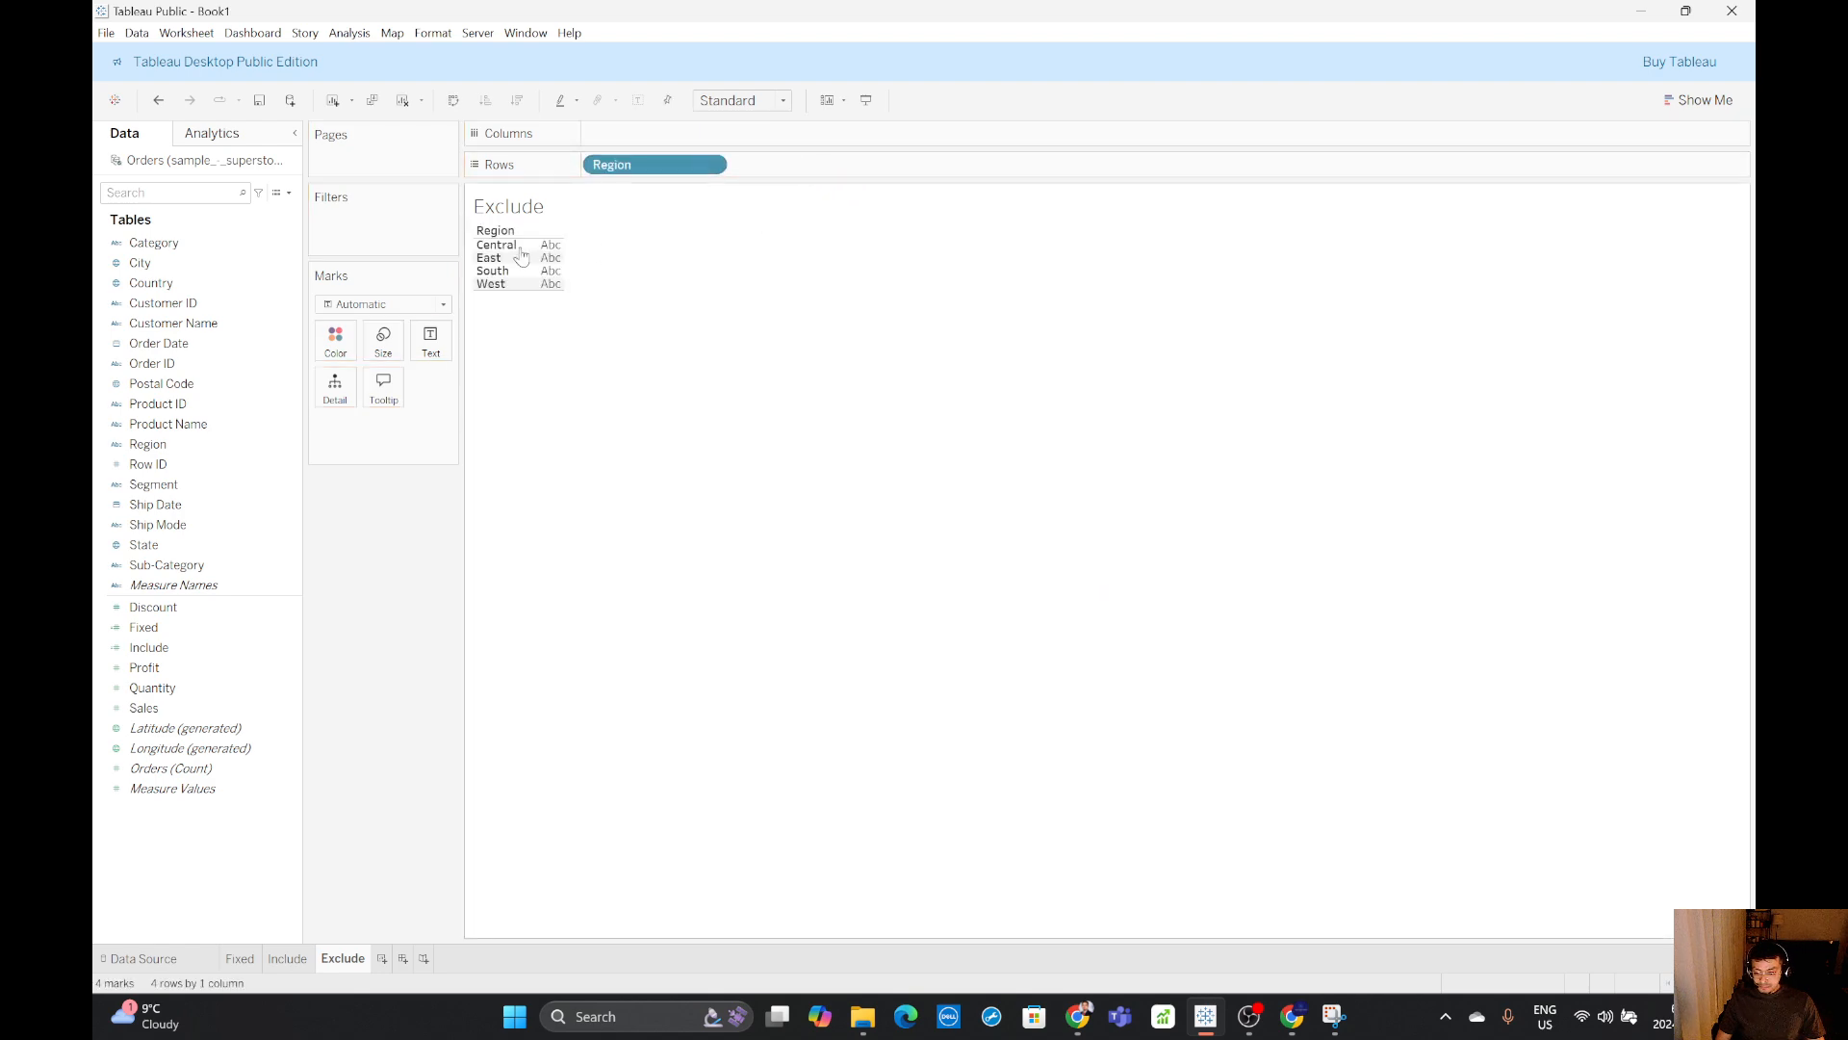
left_click_drag(154, 243, 808, 172)
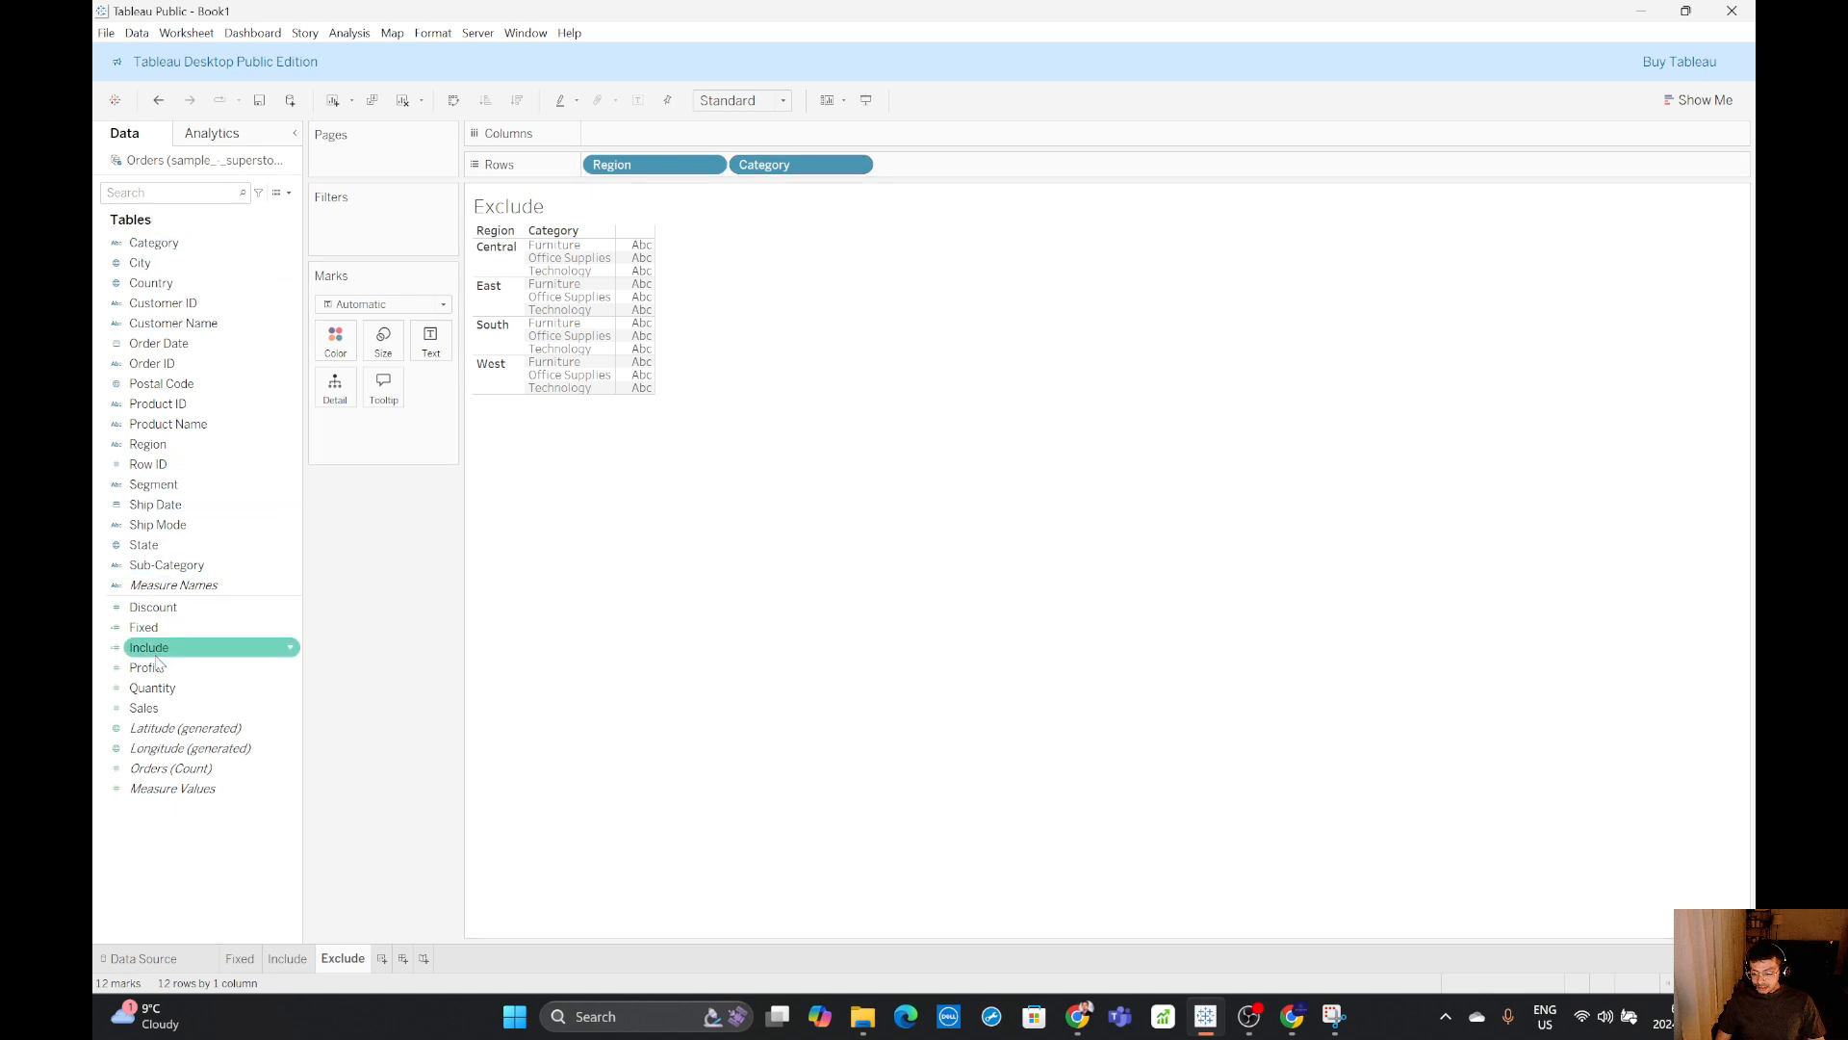
left_click_drag(144, 707, 664, 134)
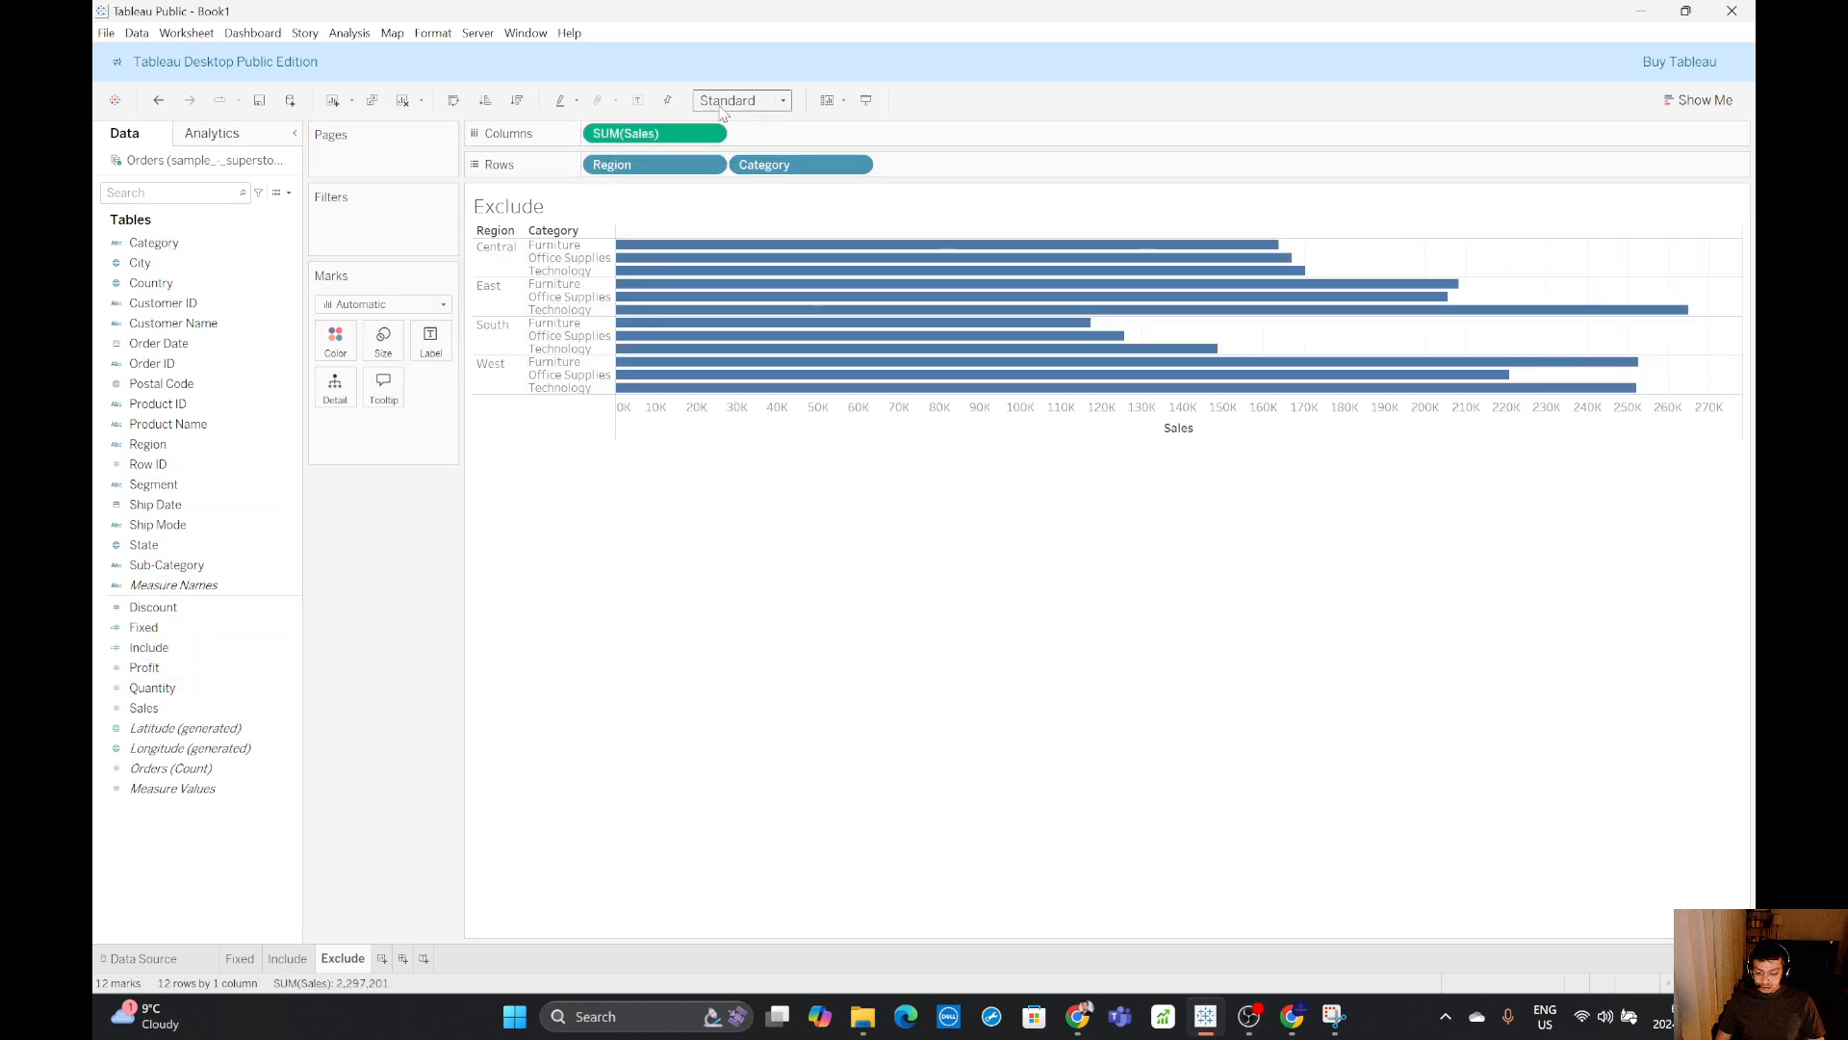
- Fit the chart to Entire View and show mark labels on the bars
left_click(724, 102)
left_click(733, 159)
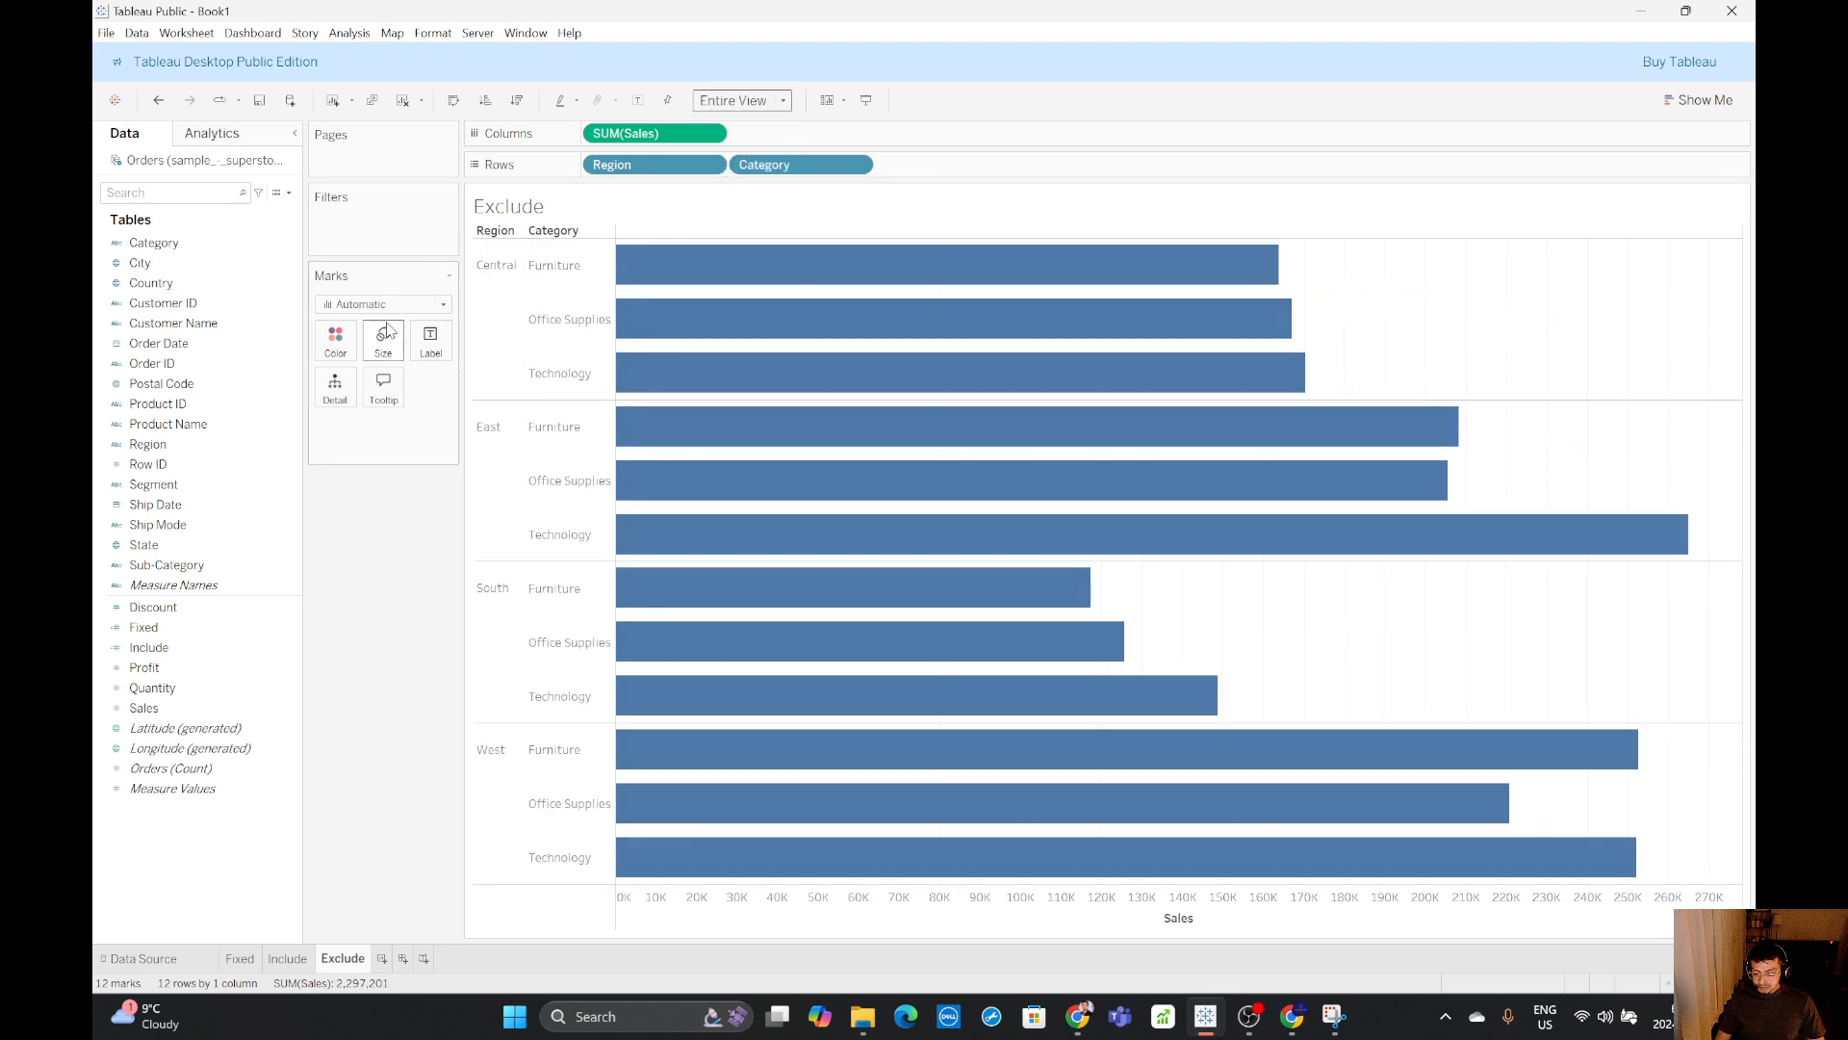
left_click(430, 339)
left_click(467, 380)
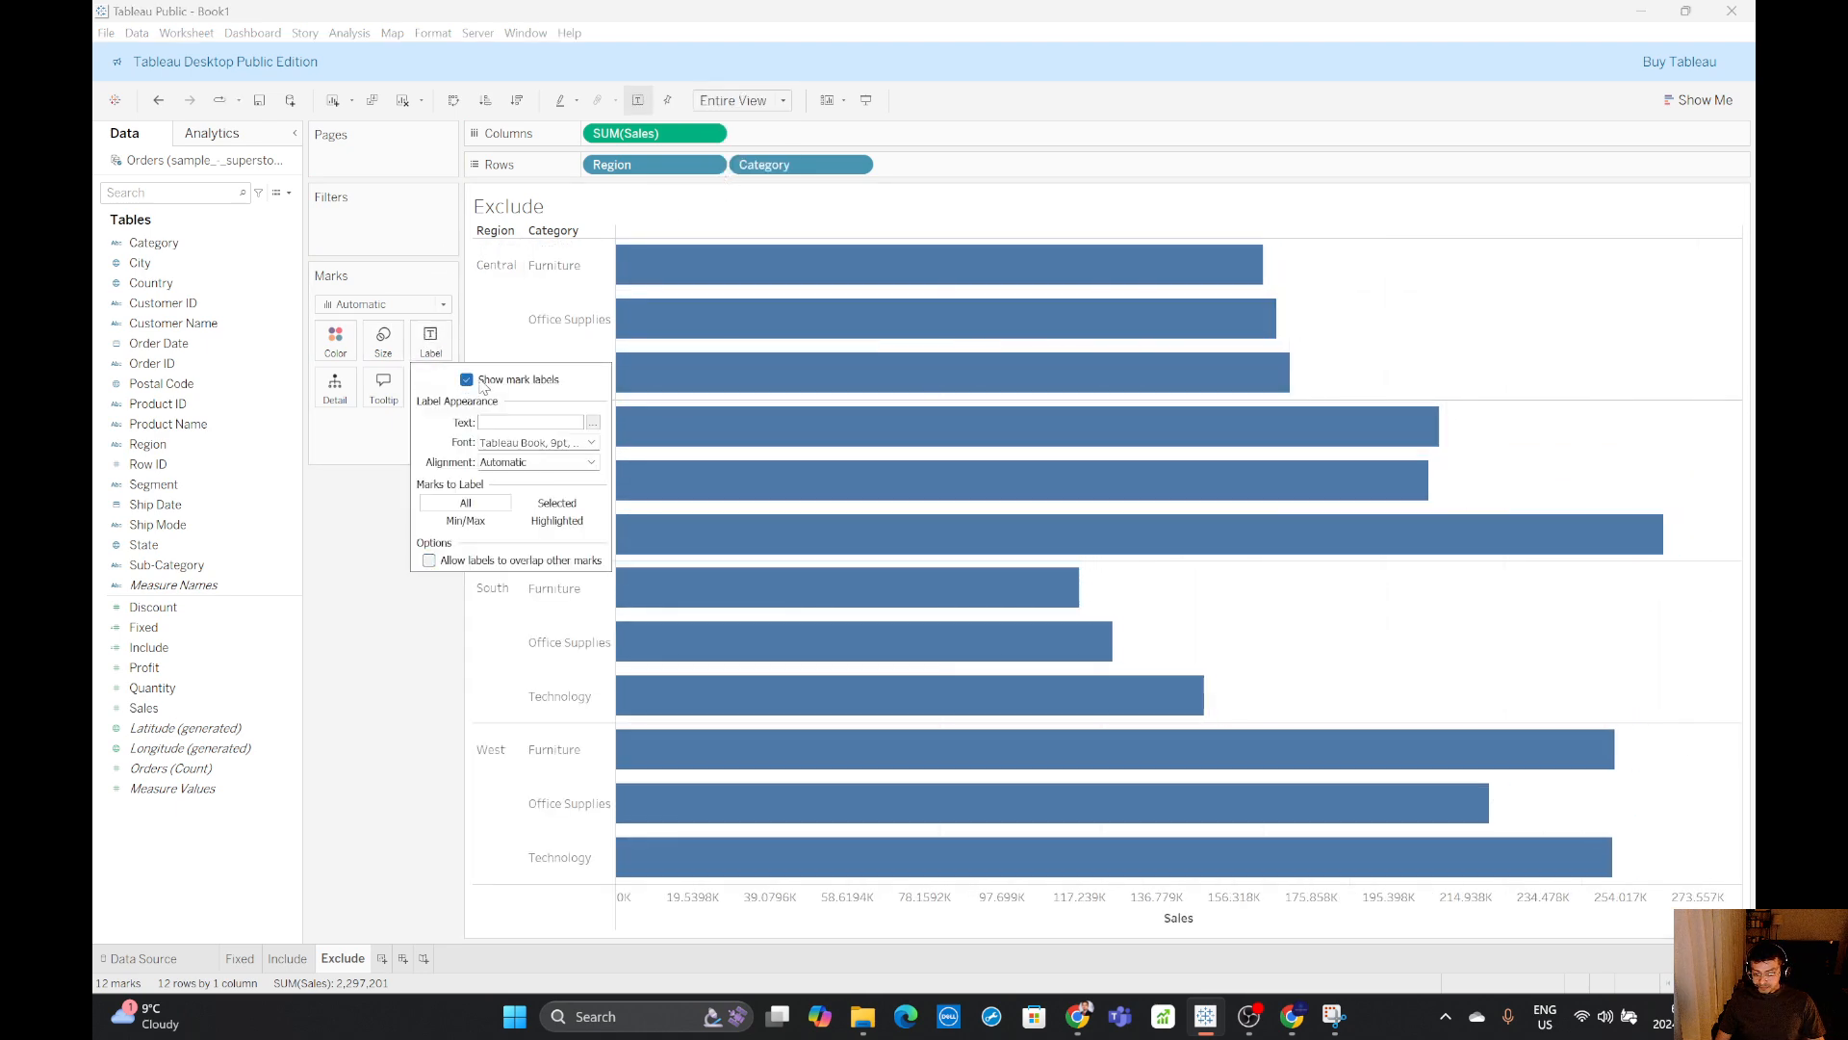
left_click(375, 689)
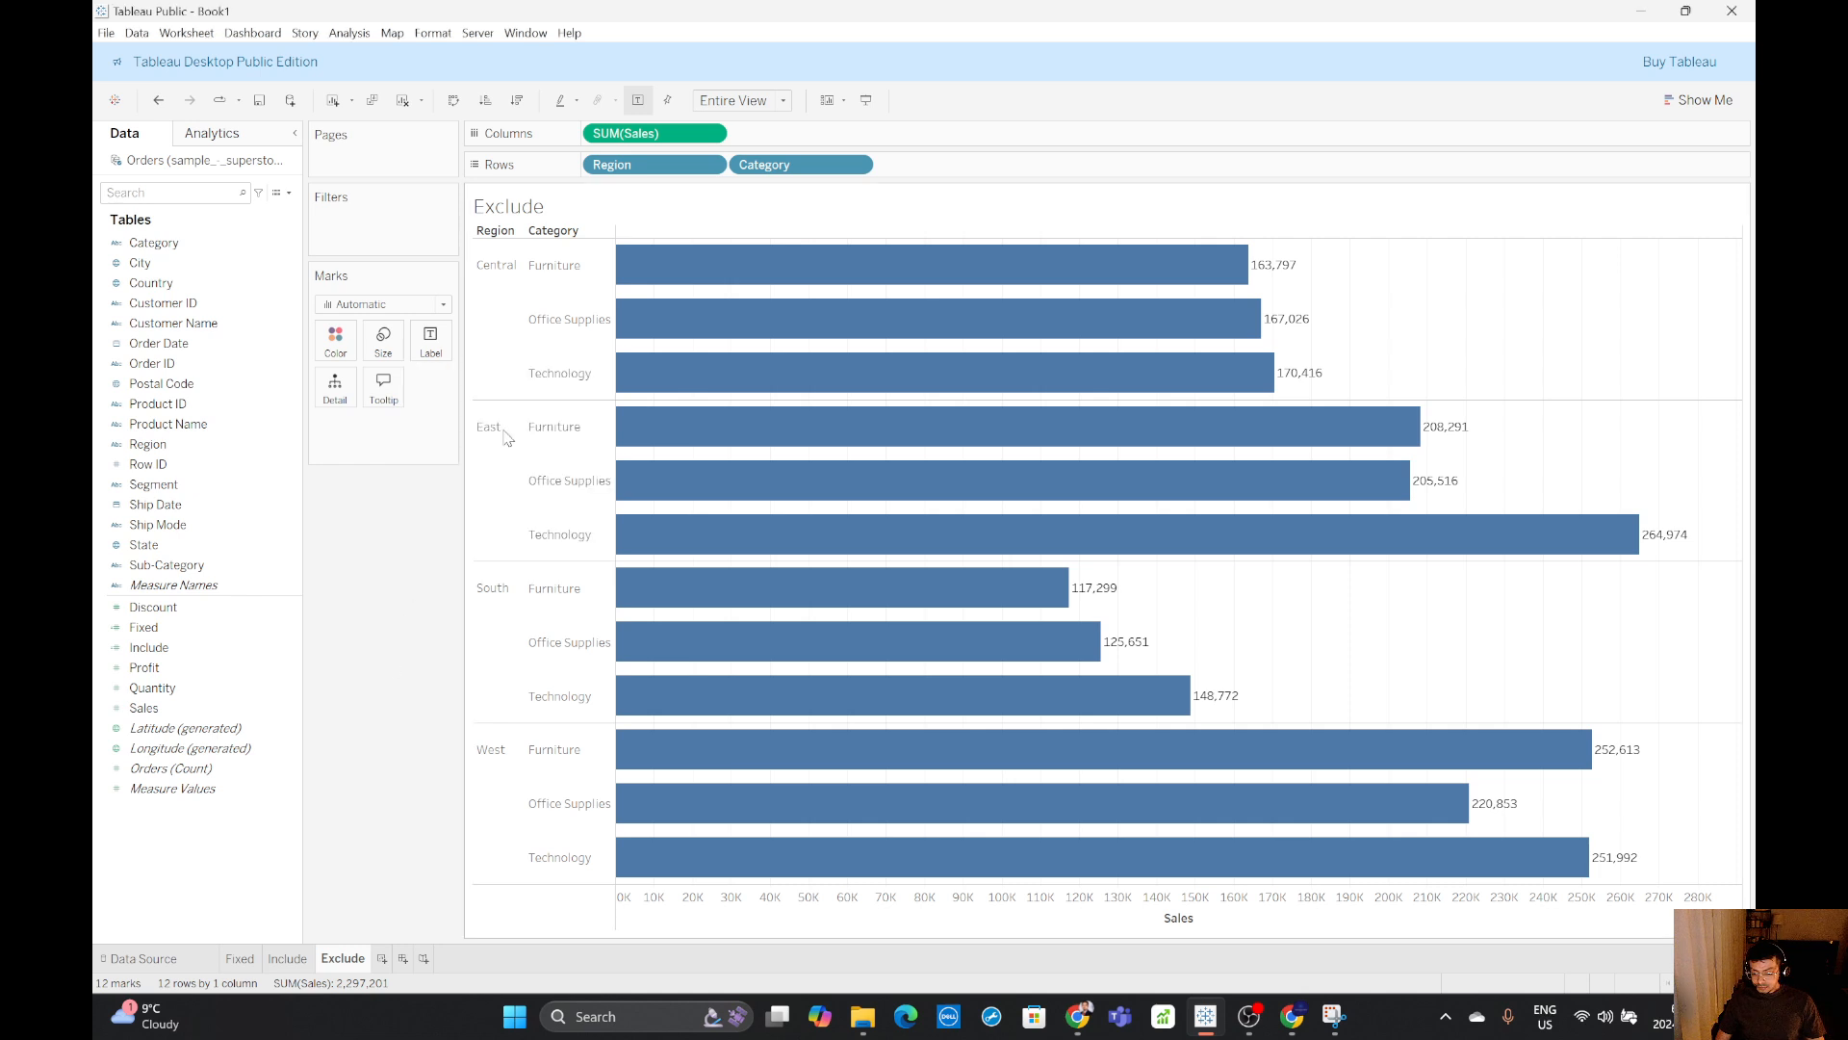
- Aggregate Sales as an average and color the bars by Category
left_click(712, 134)
mouse_move(688, 337)
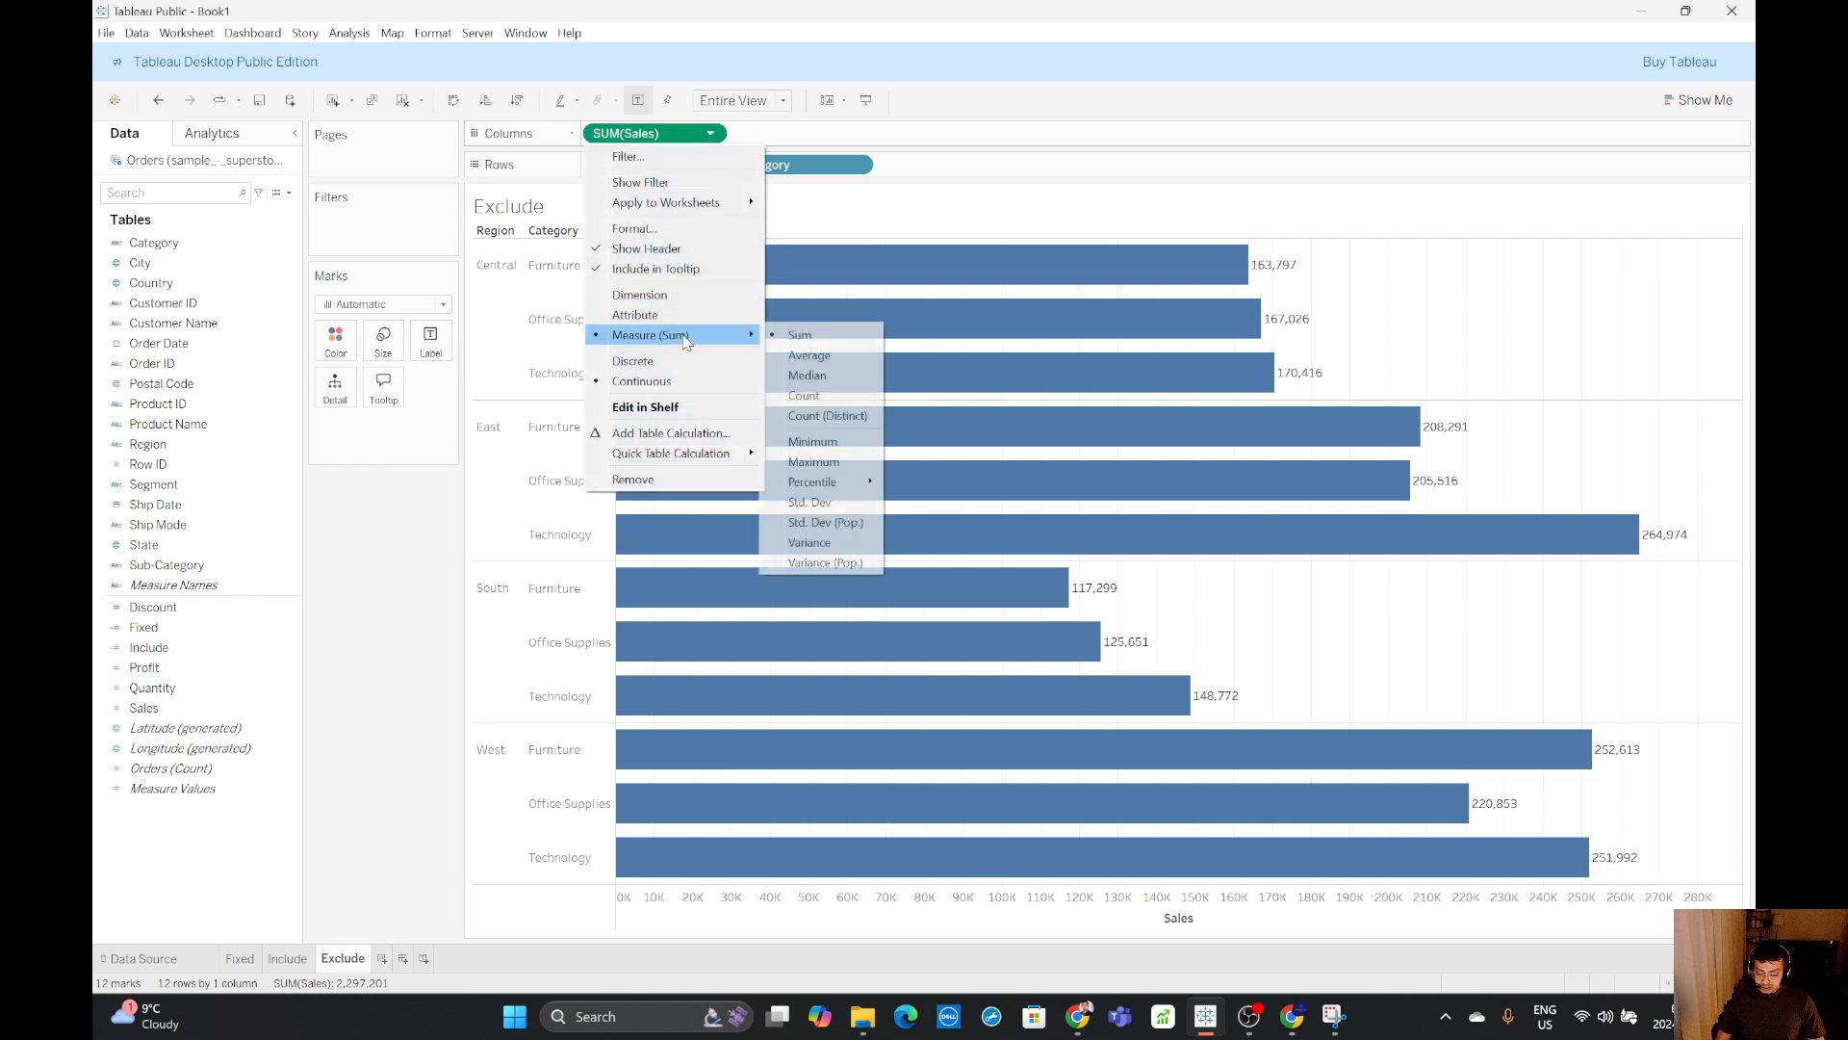
left_click(829, 358)
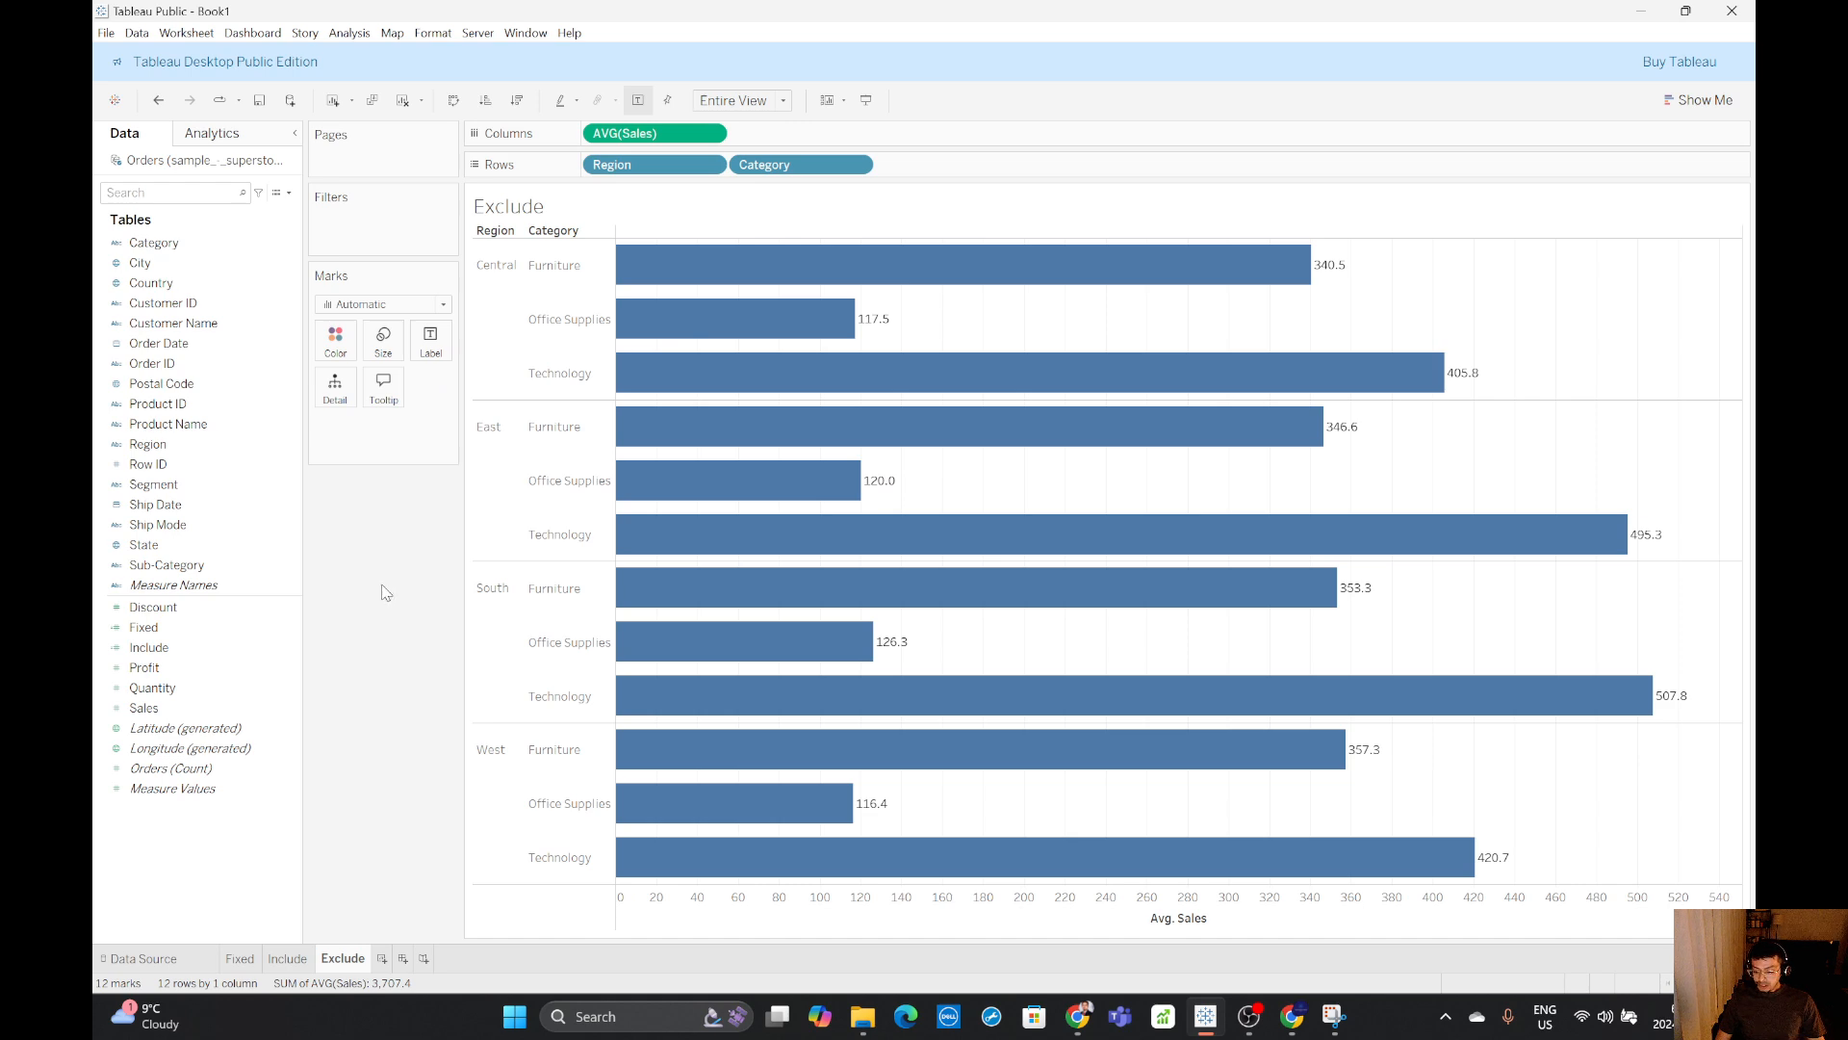
left_click_drag(154, 243, 337, 338)
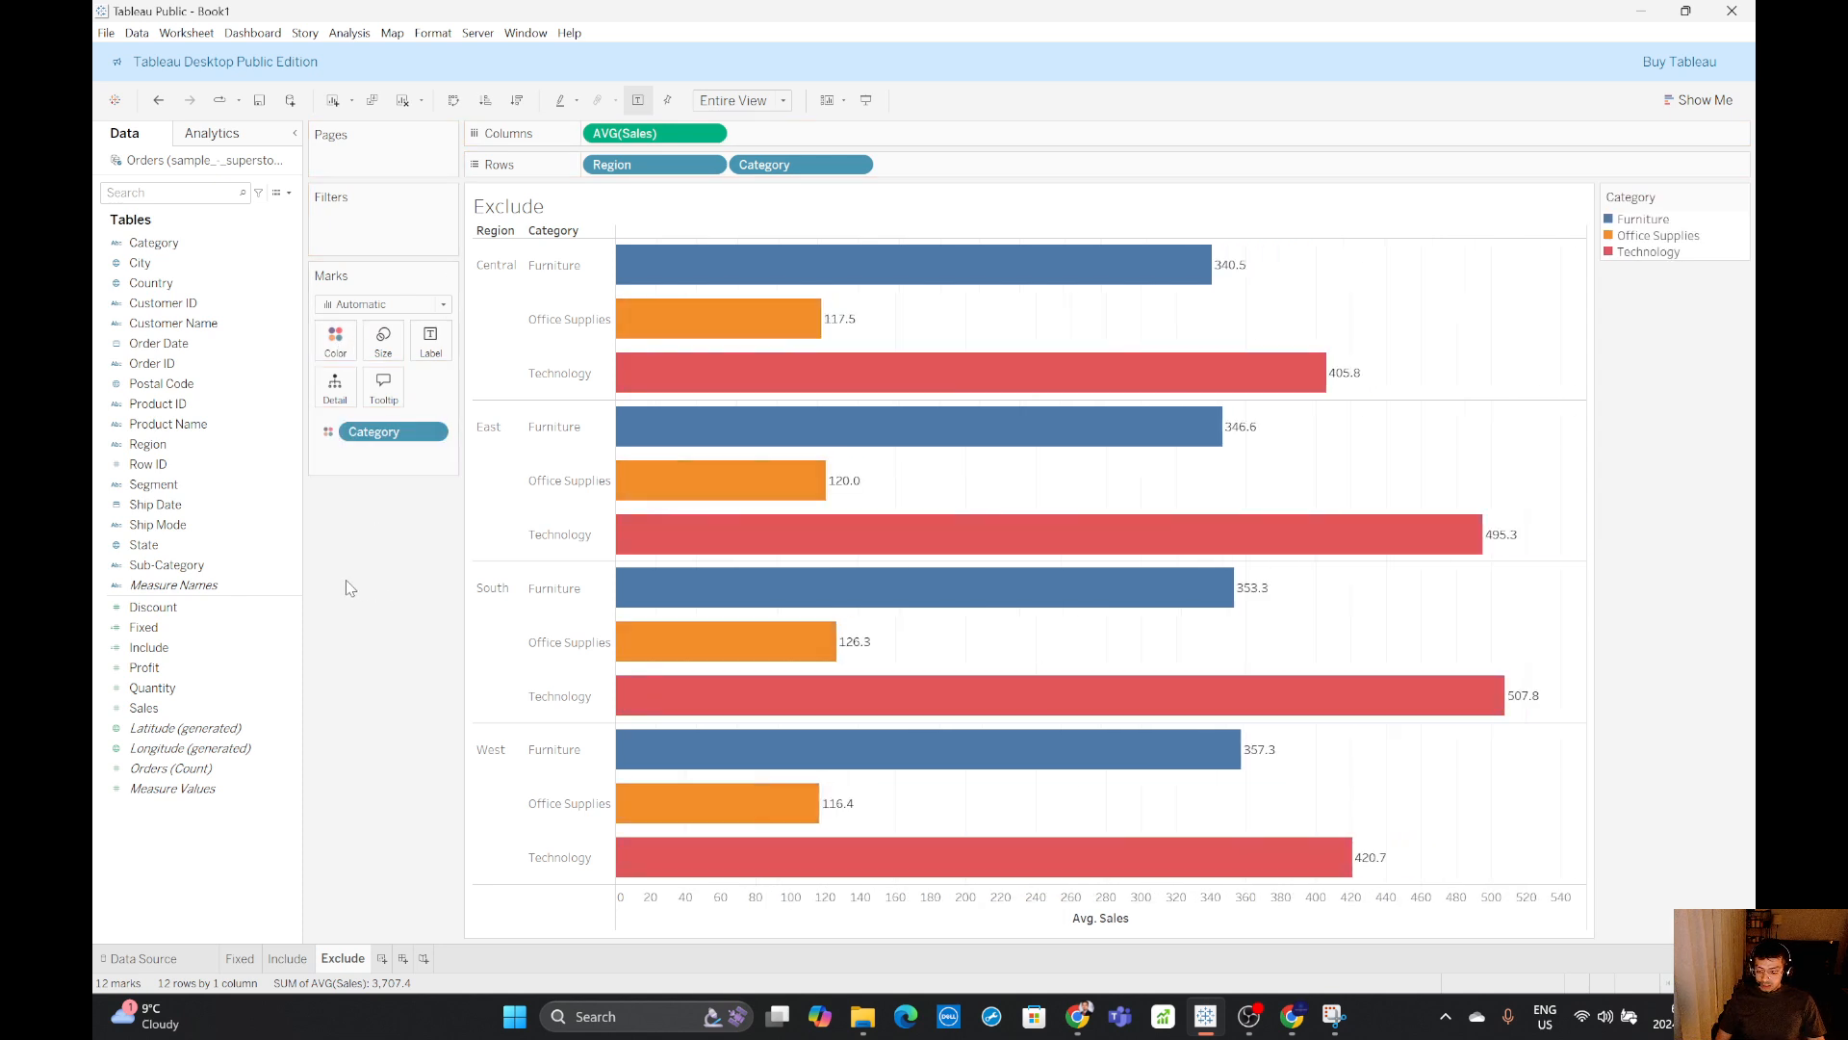
- Create a new calculated field named Exclude
left_click(288, 192)
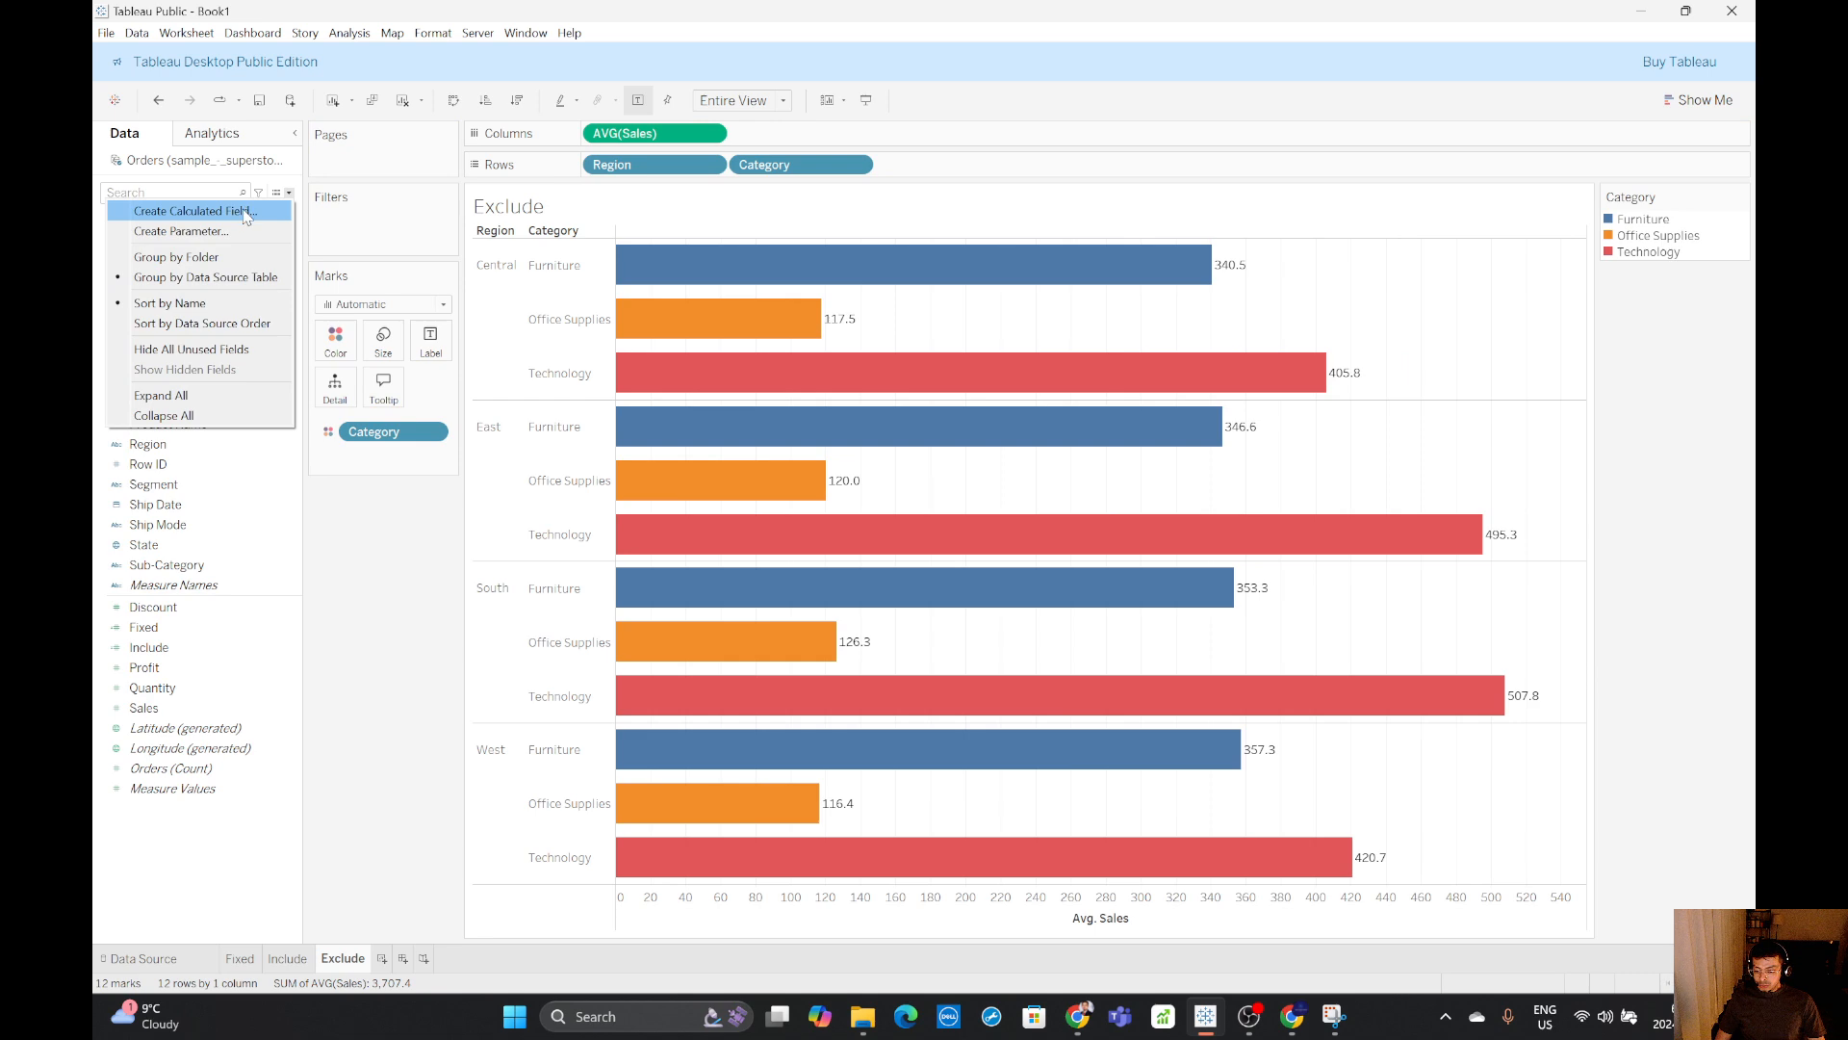
left_click(193, 210)
type("E")
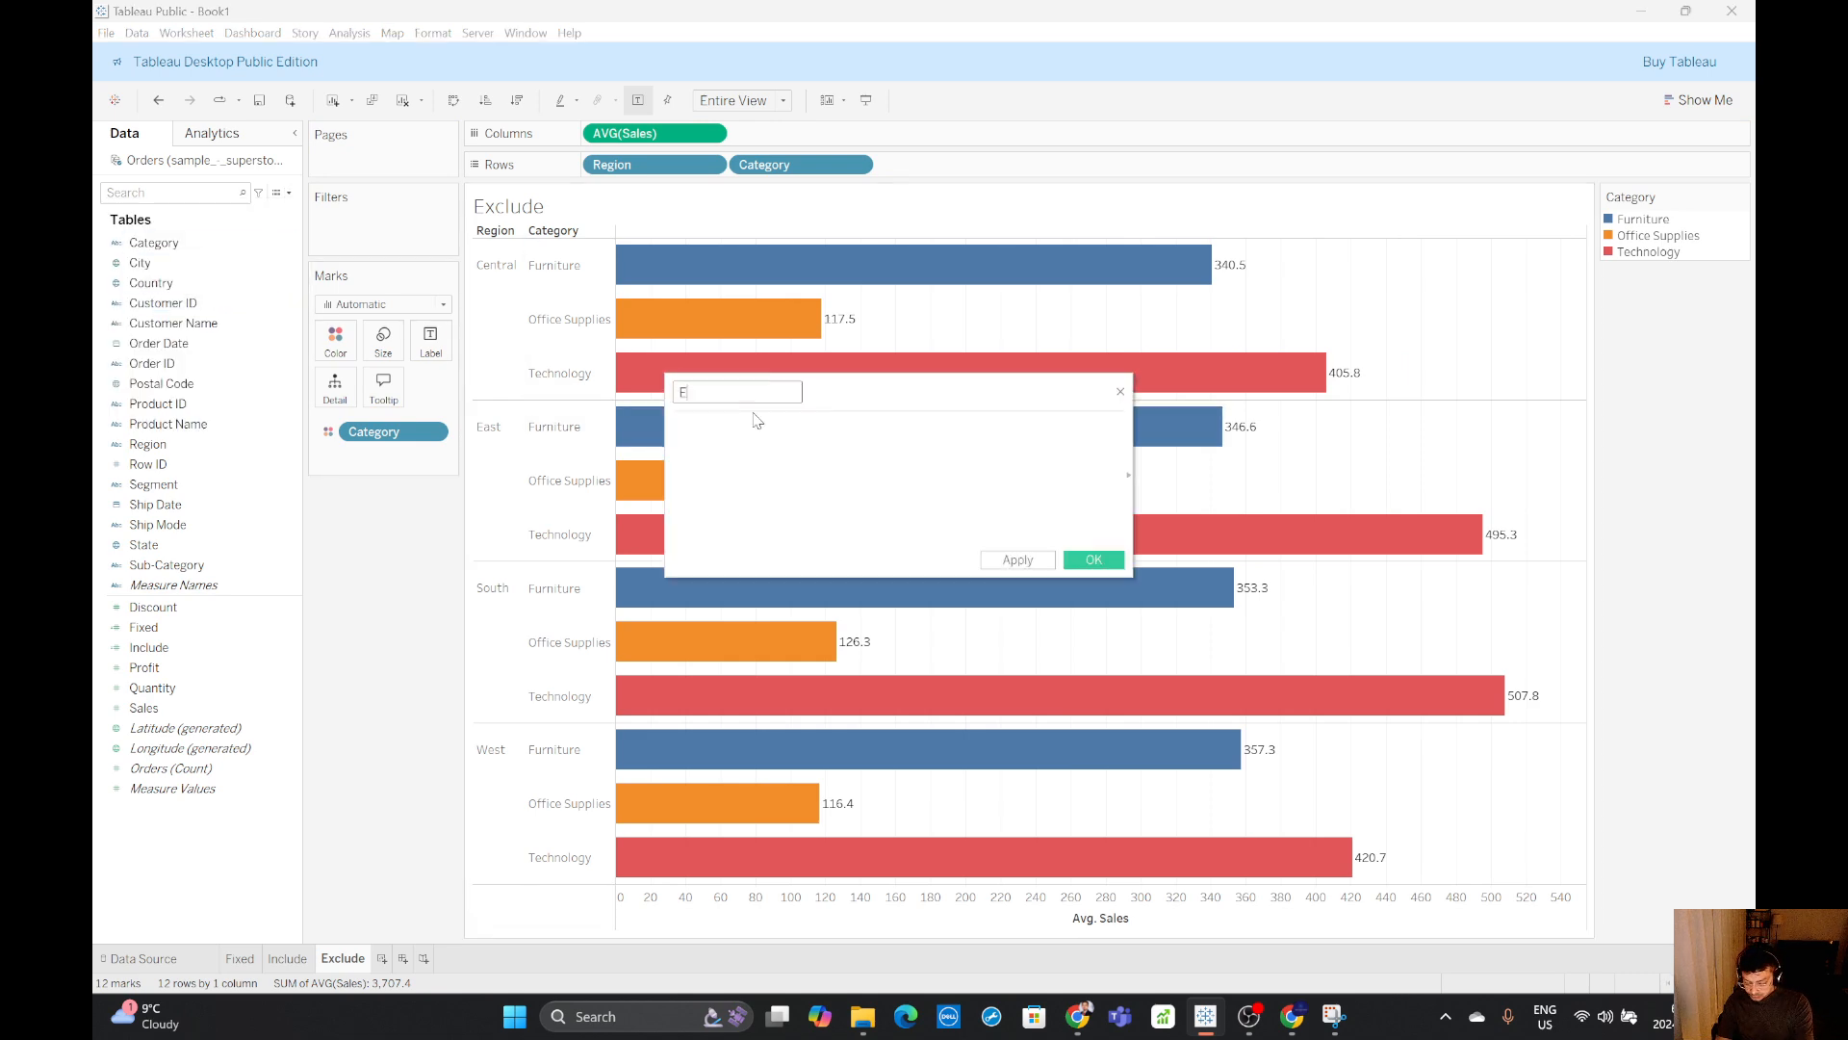
type("xclude")
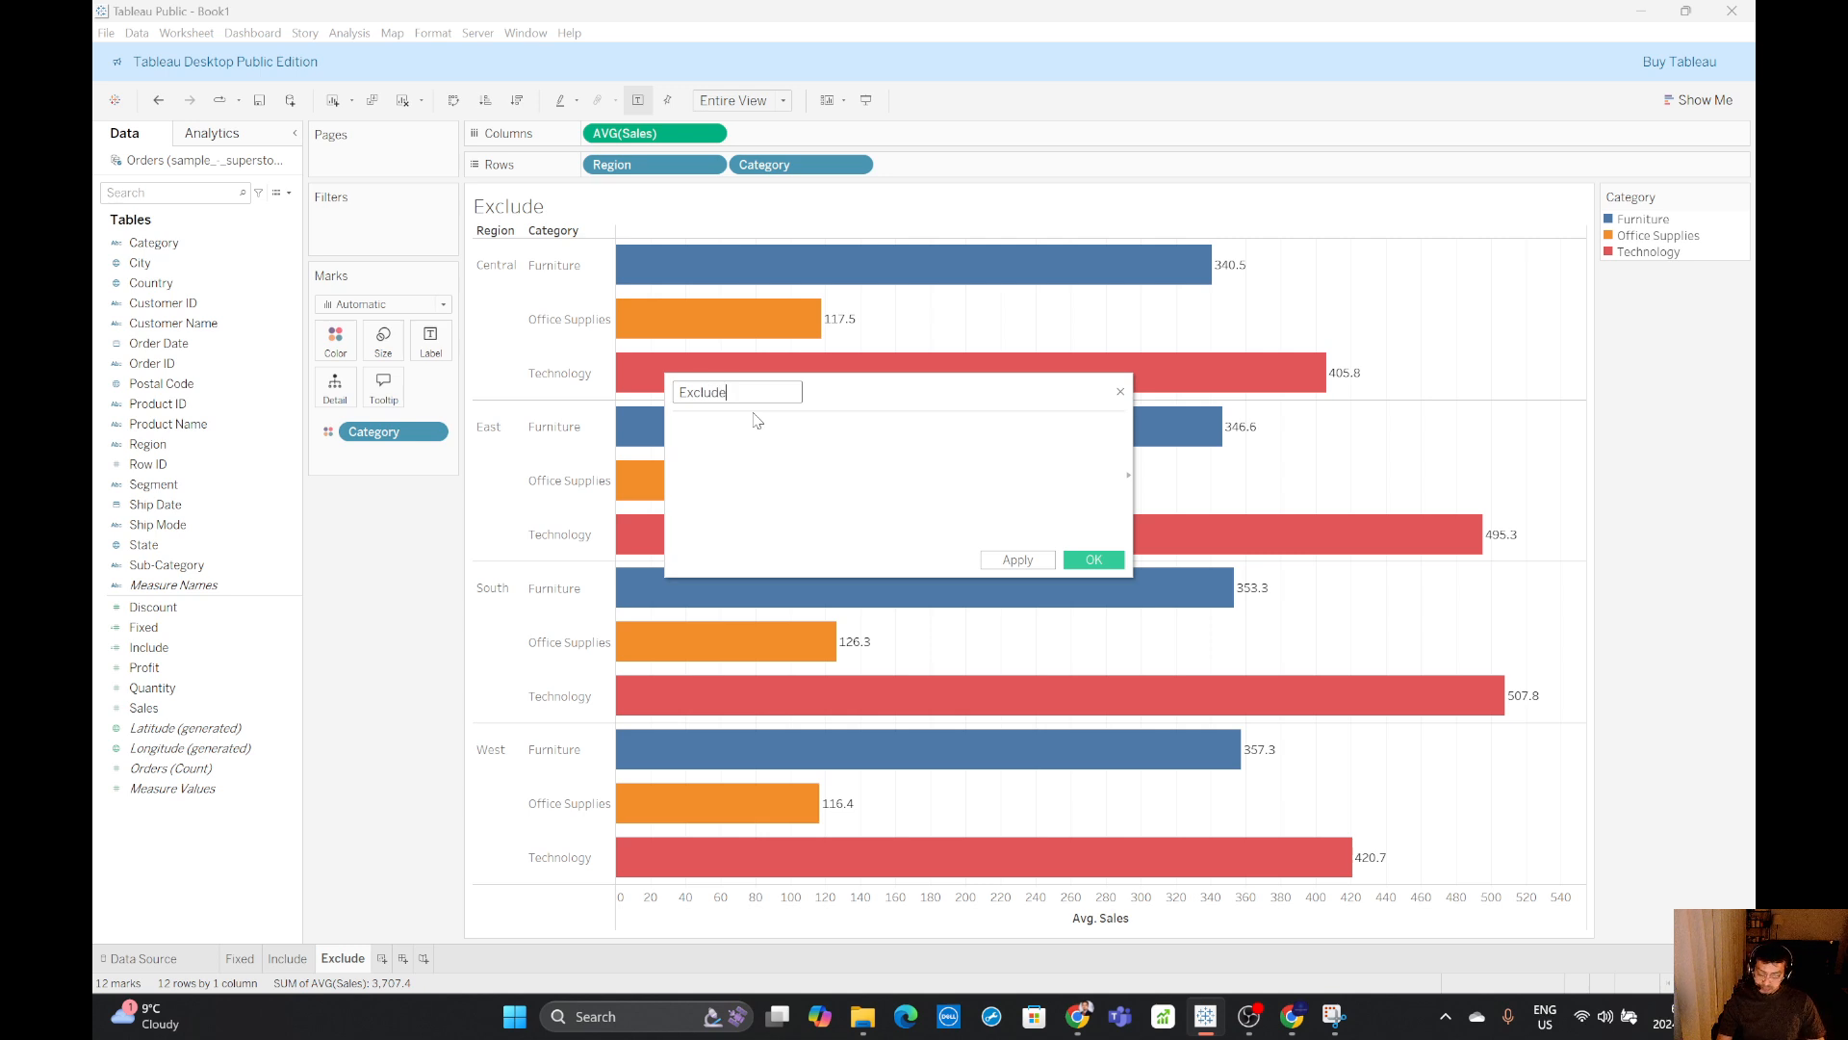
- Define the field as { EXCLUDE :AVG([Sales])}, save it and place it on the columns beside average Sales
left_click(739, 441)
type("exc")
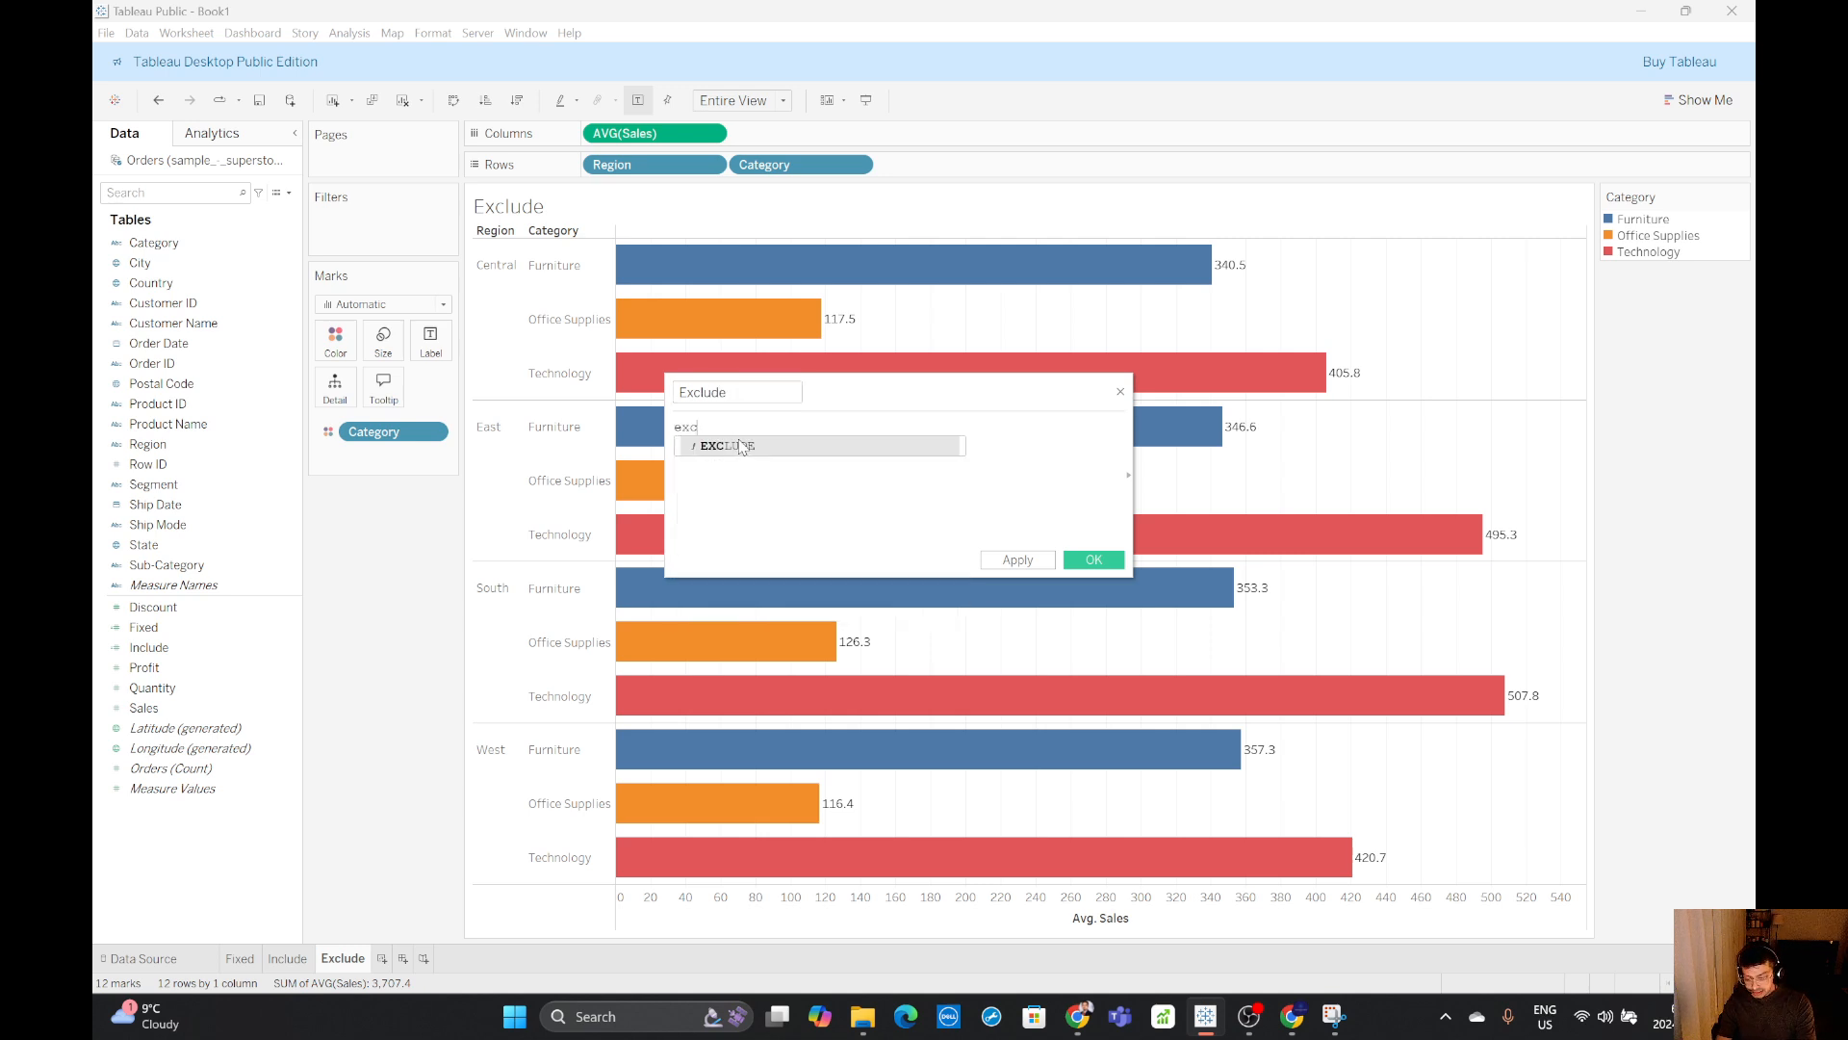
double_click(741, 446)
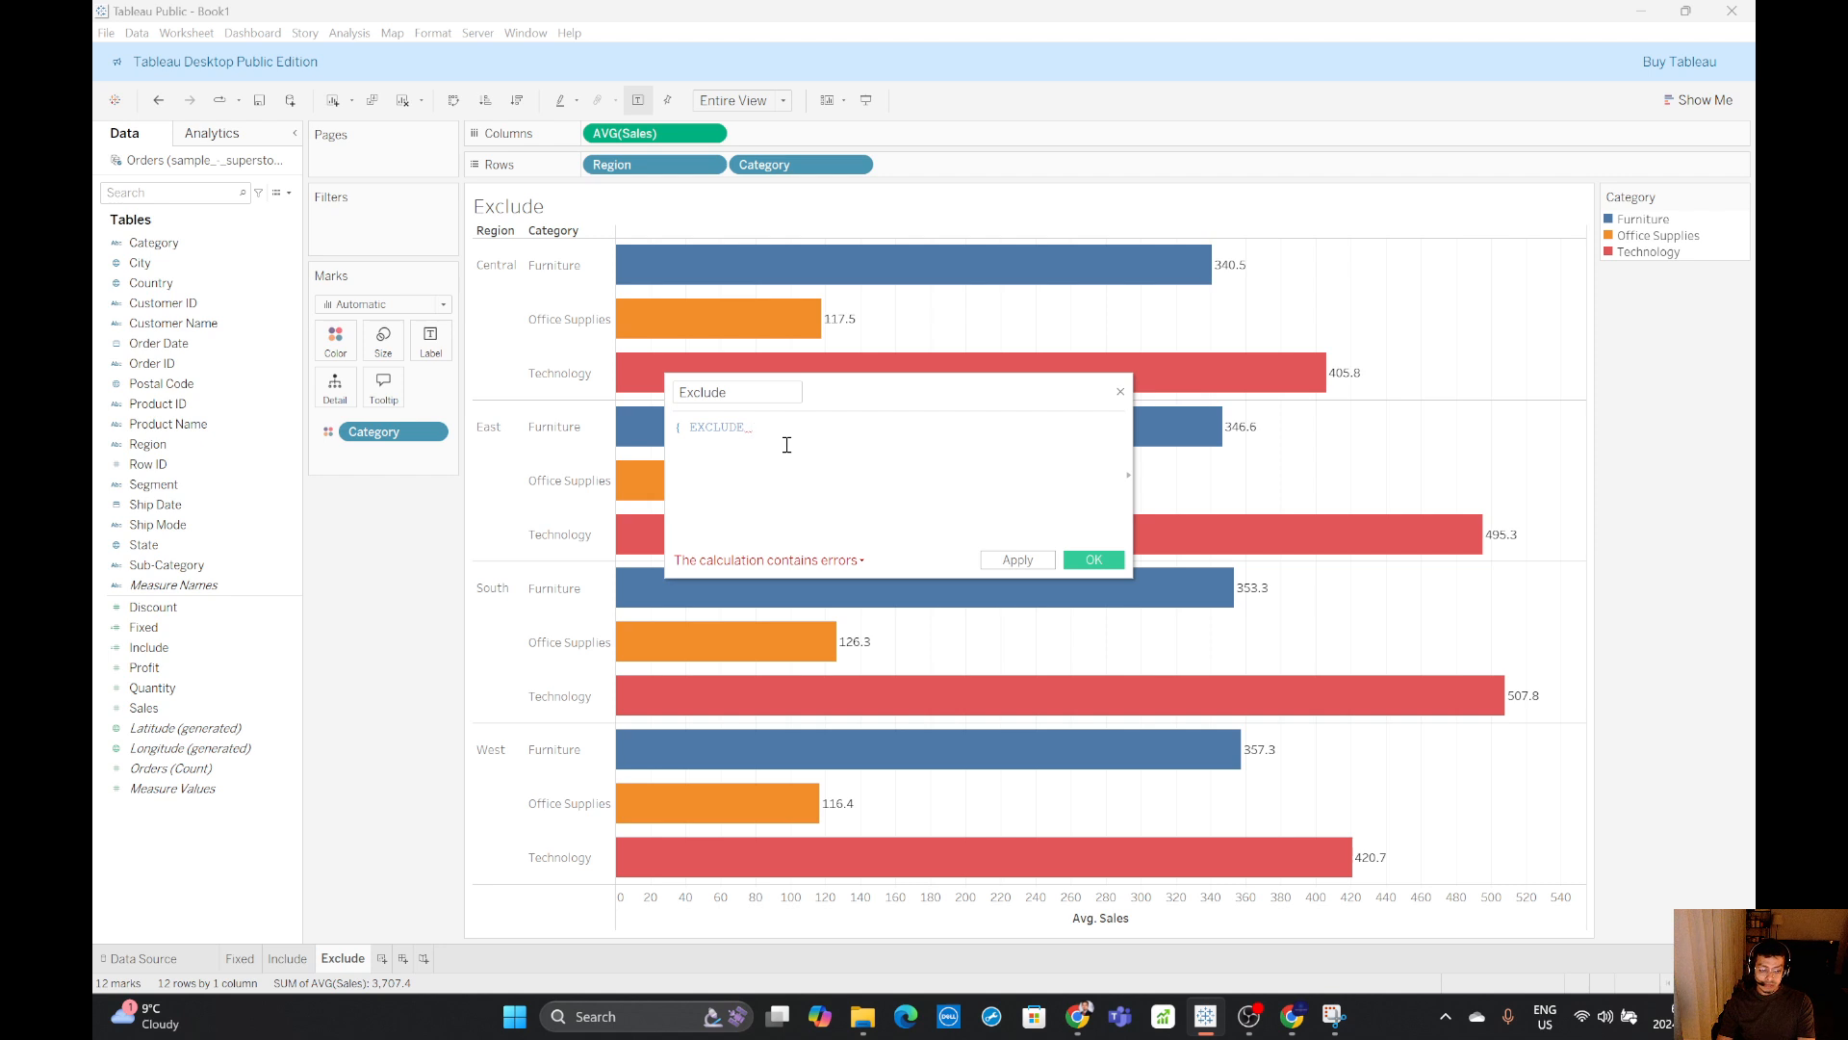
type(":")
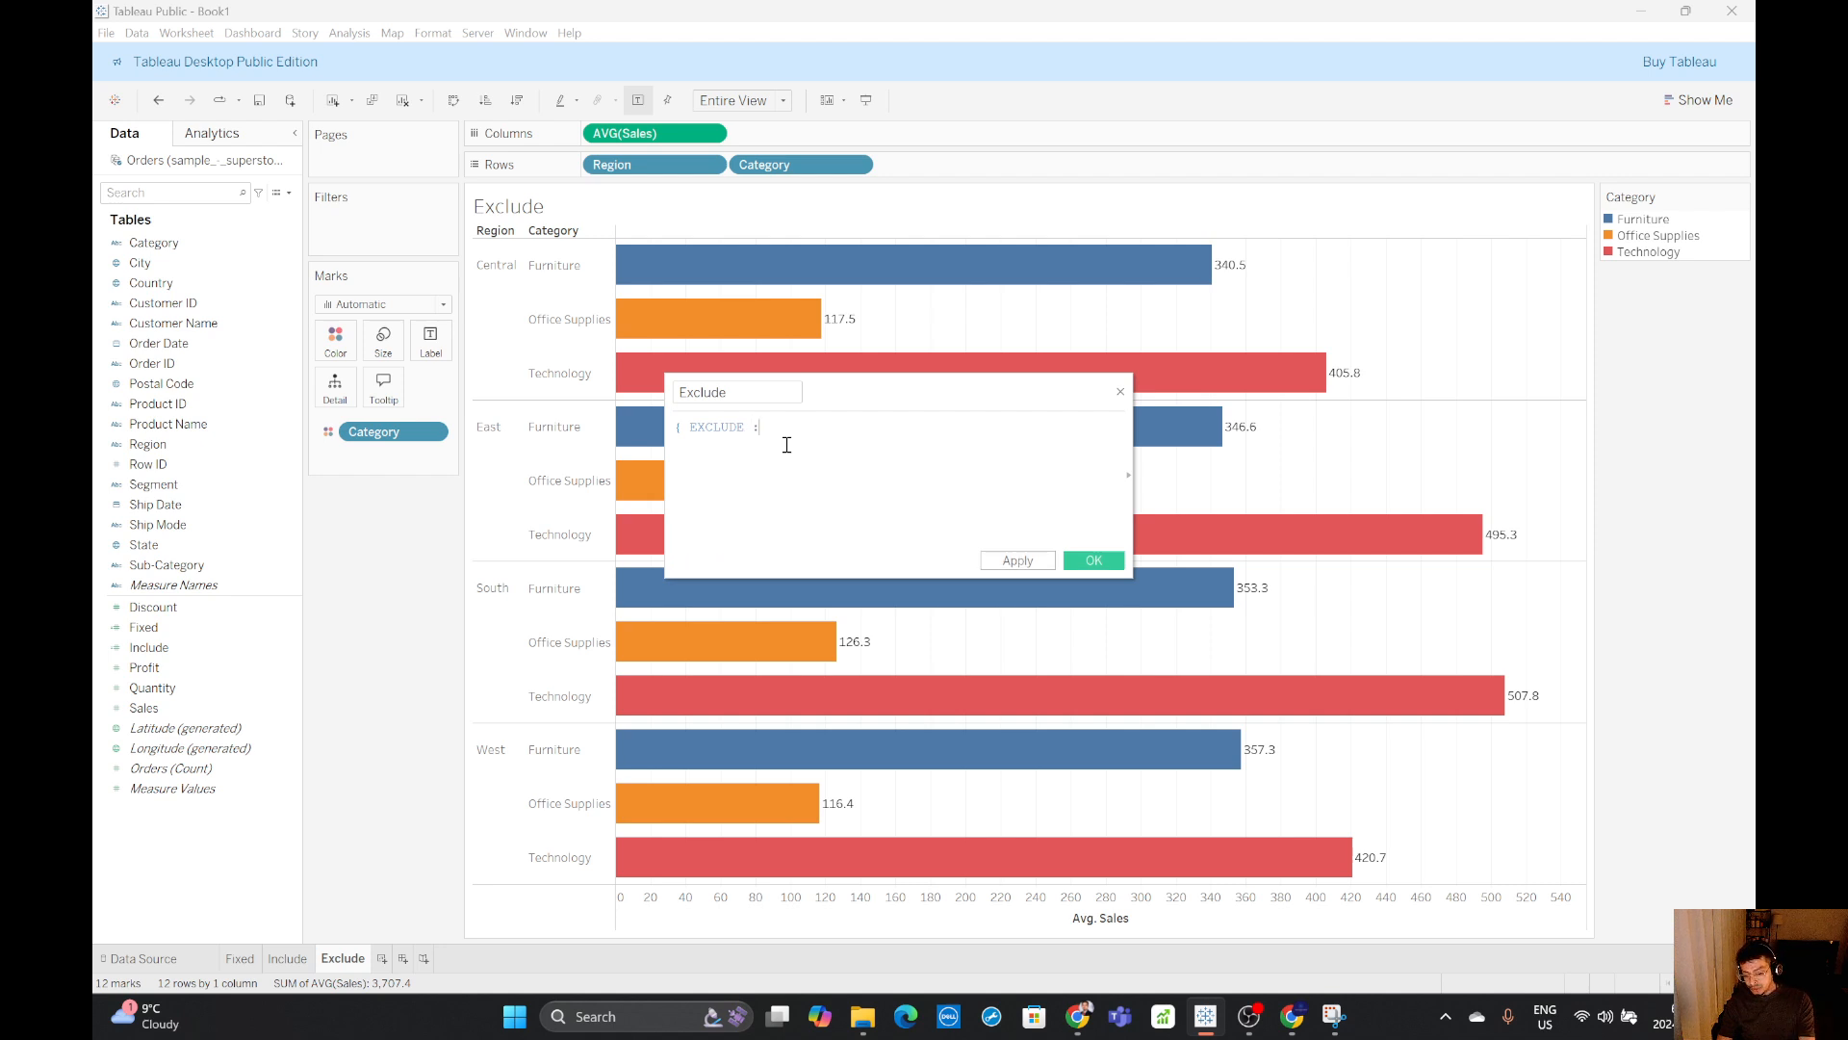
type("Avg")
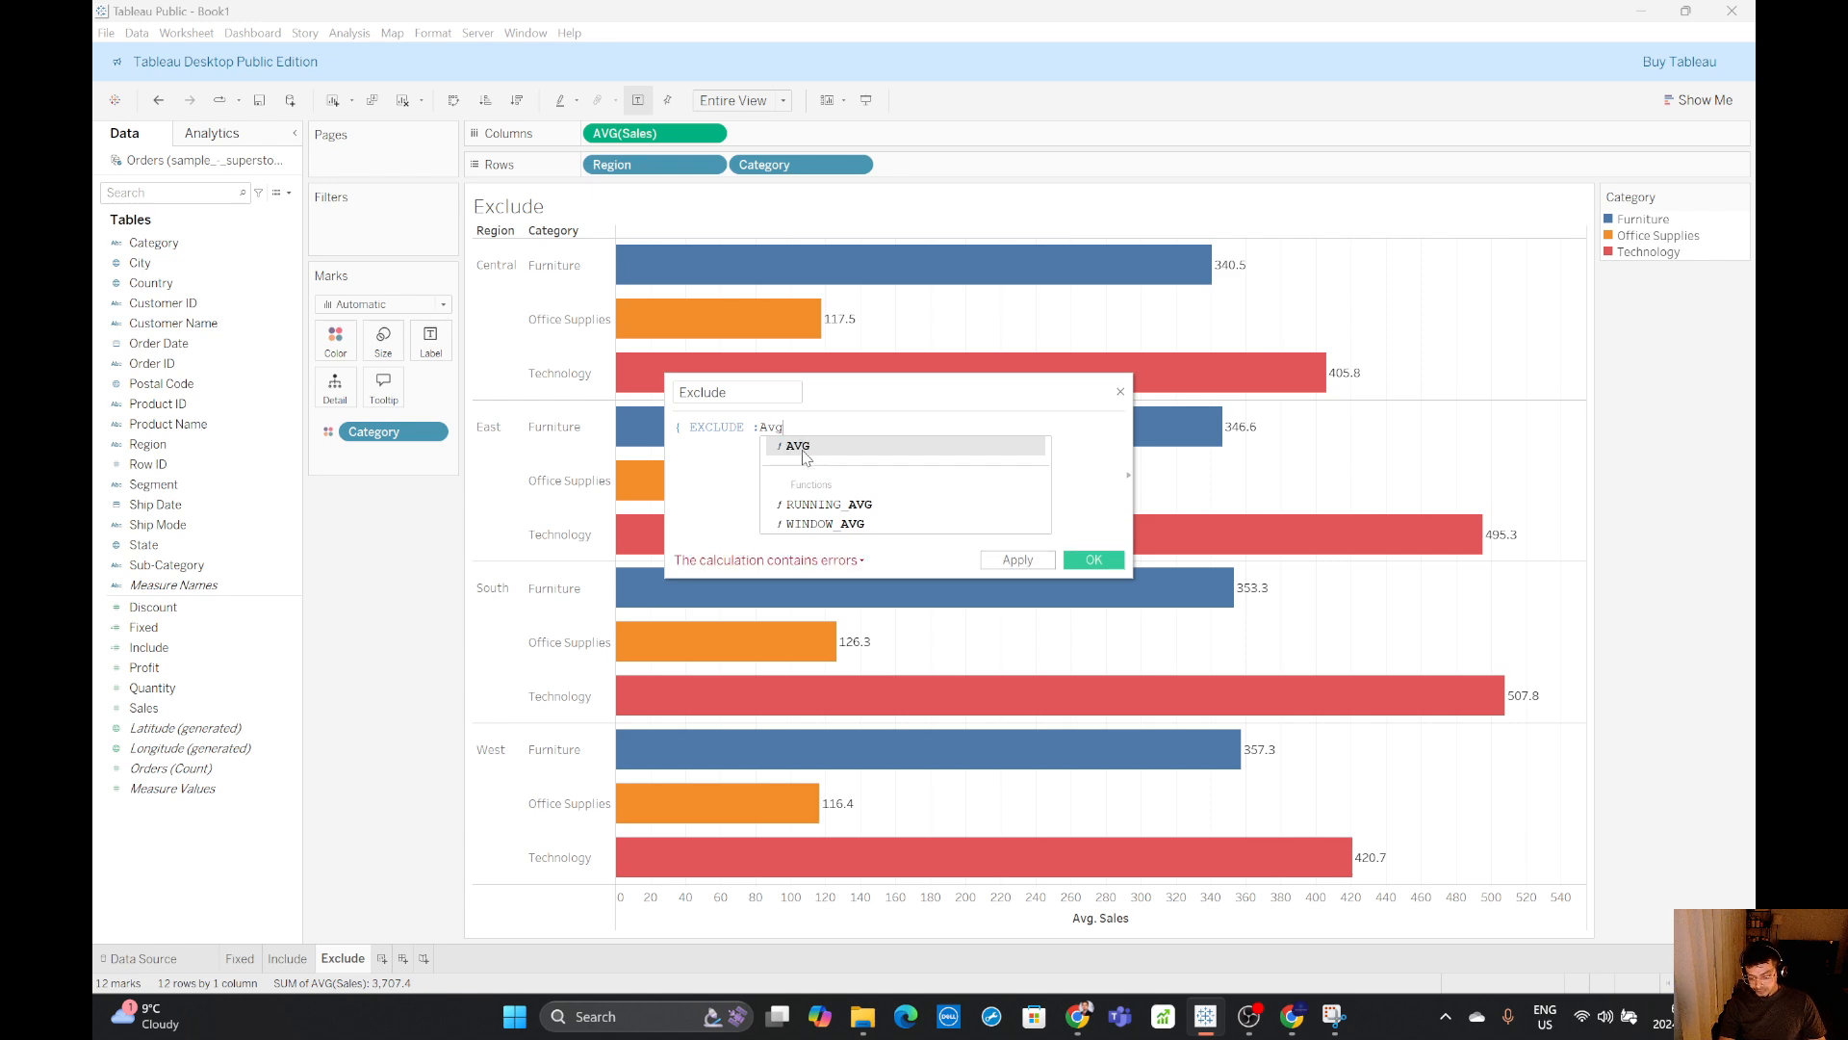
key("Return")
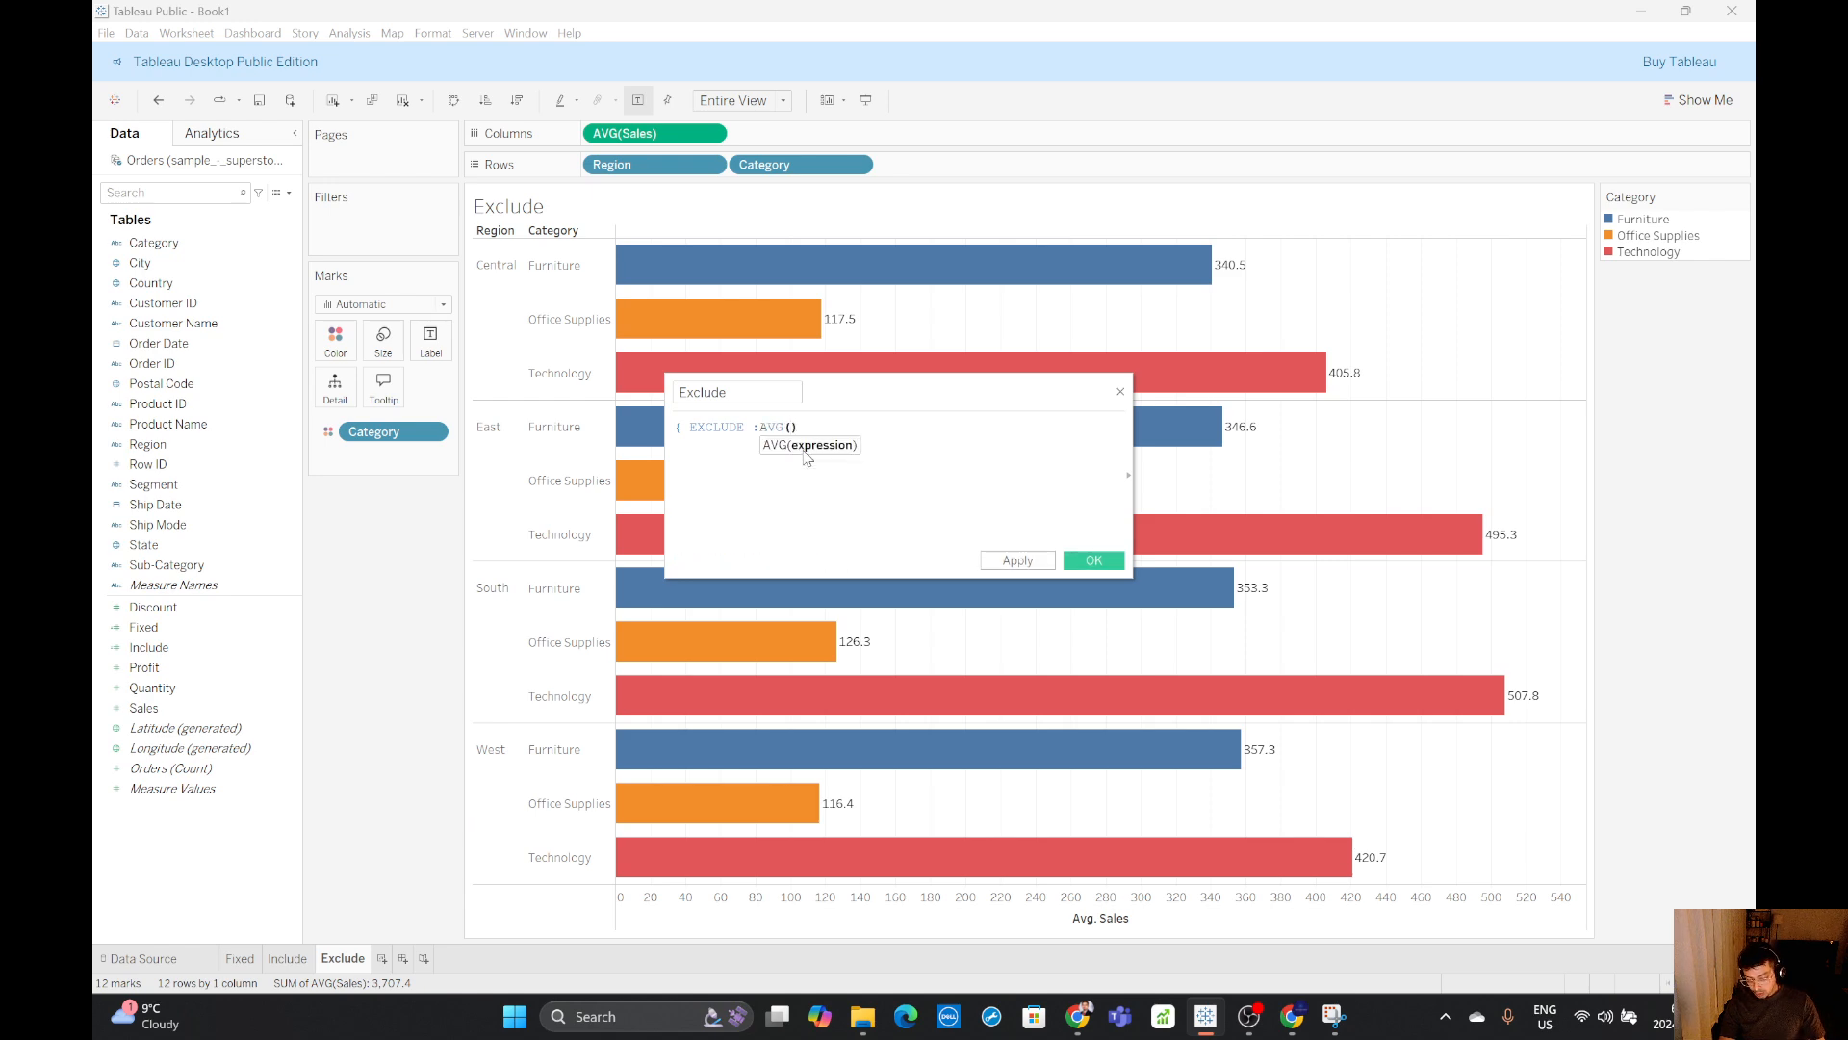
type("sal")
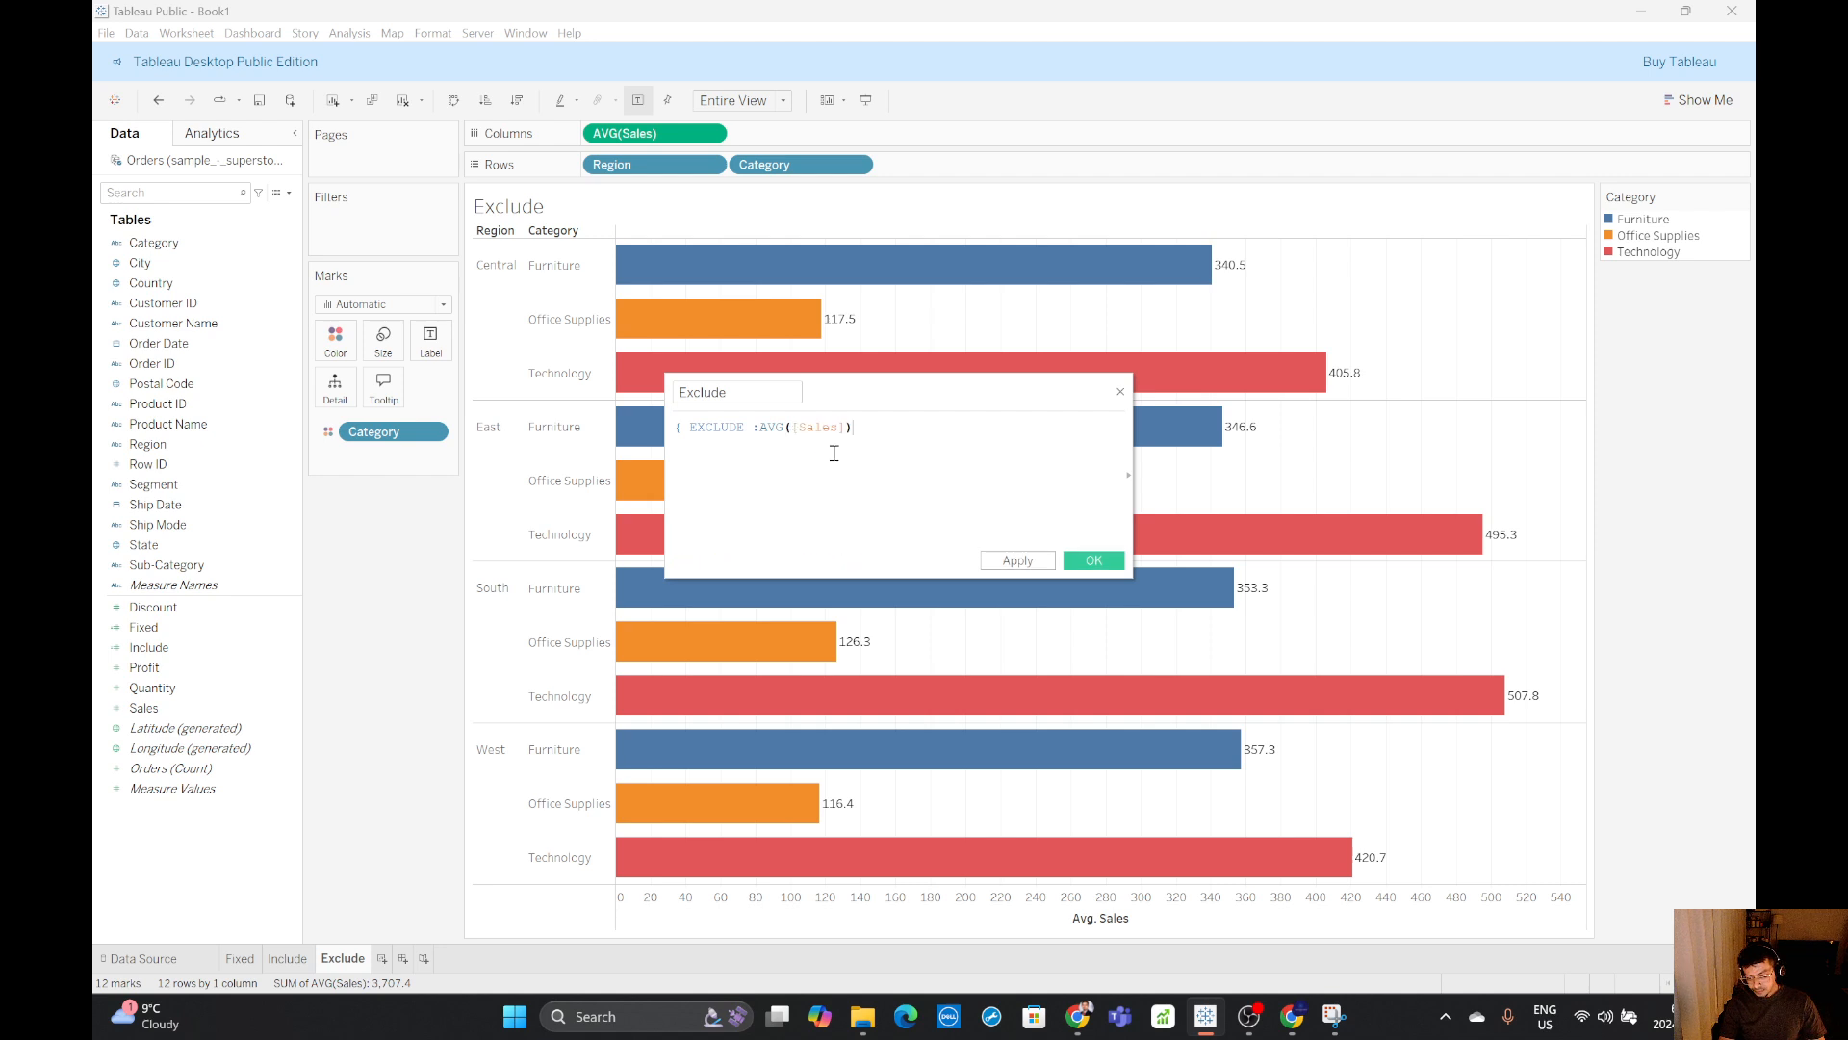
key("Return")
type("}")
left_click(1094, 560)
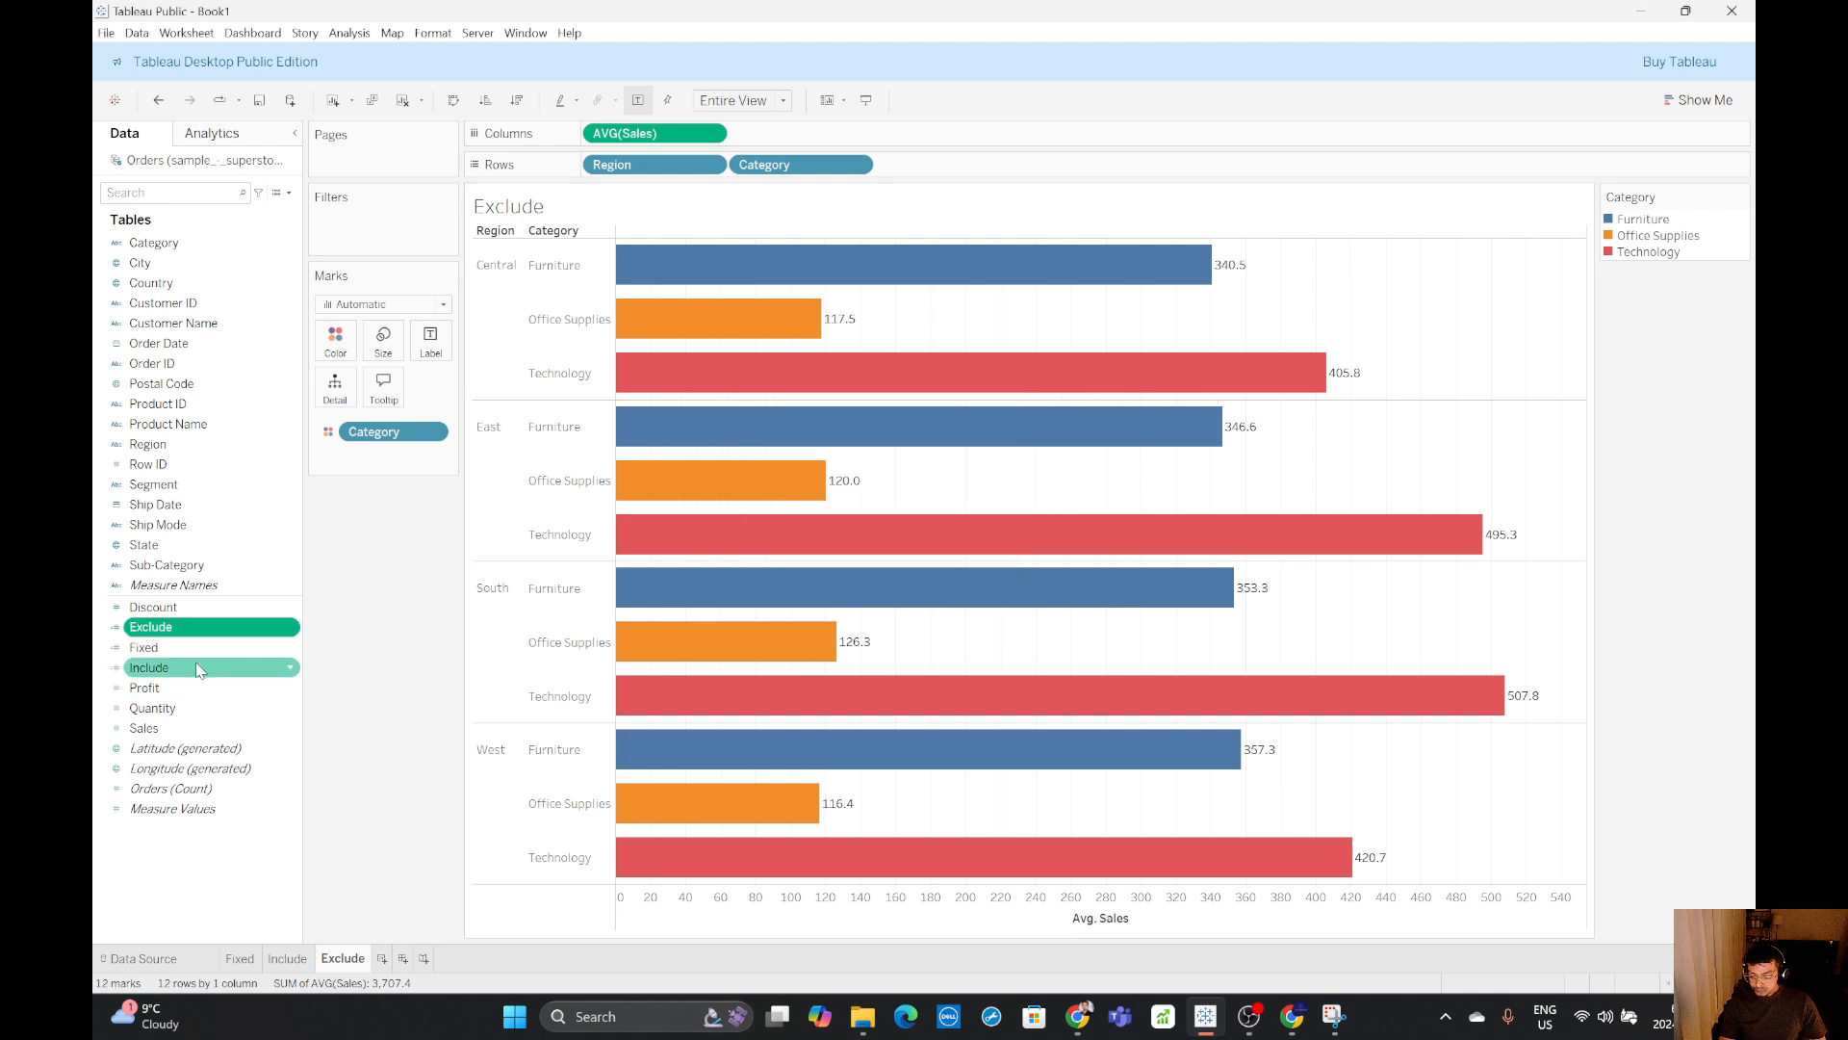
left_click_drag(150, 626, 791, 138)
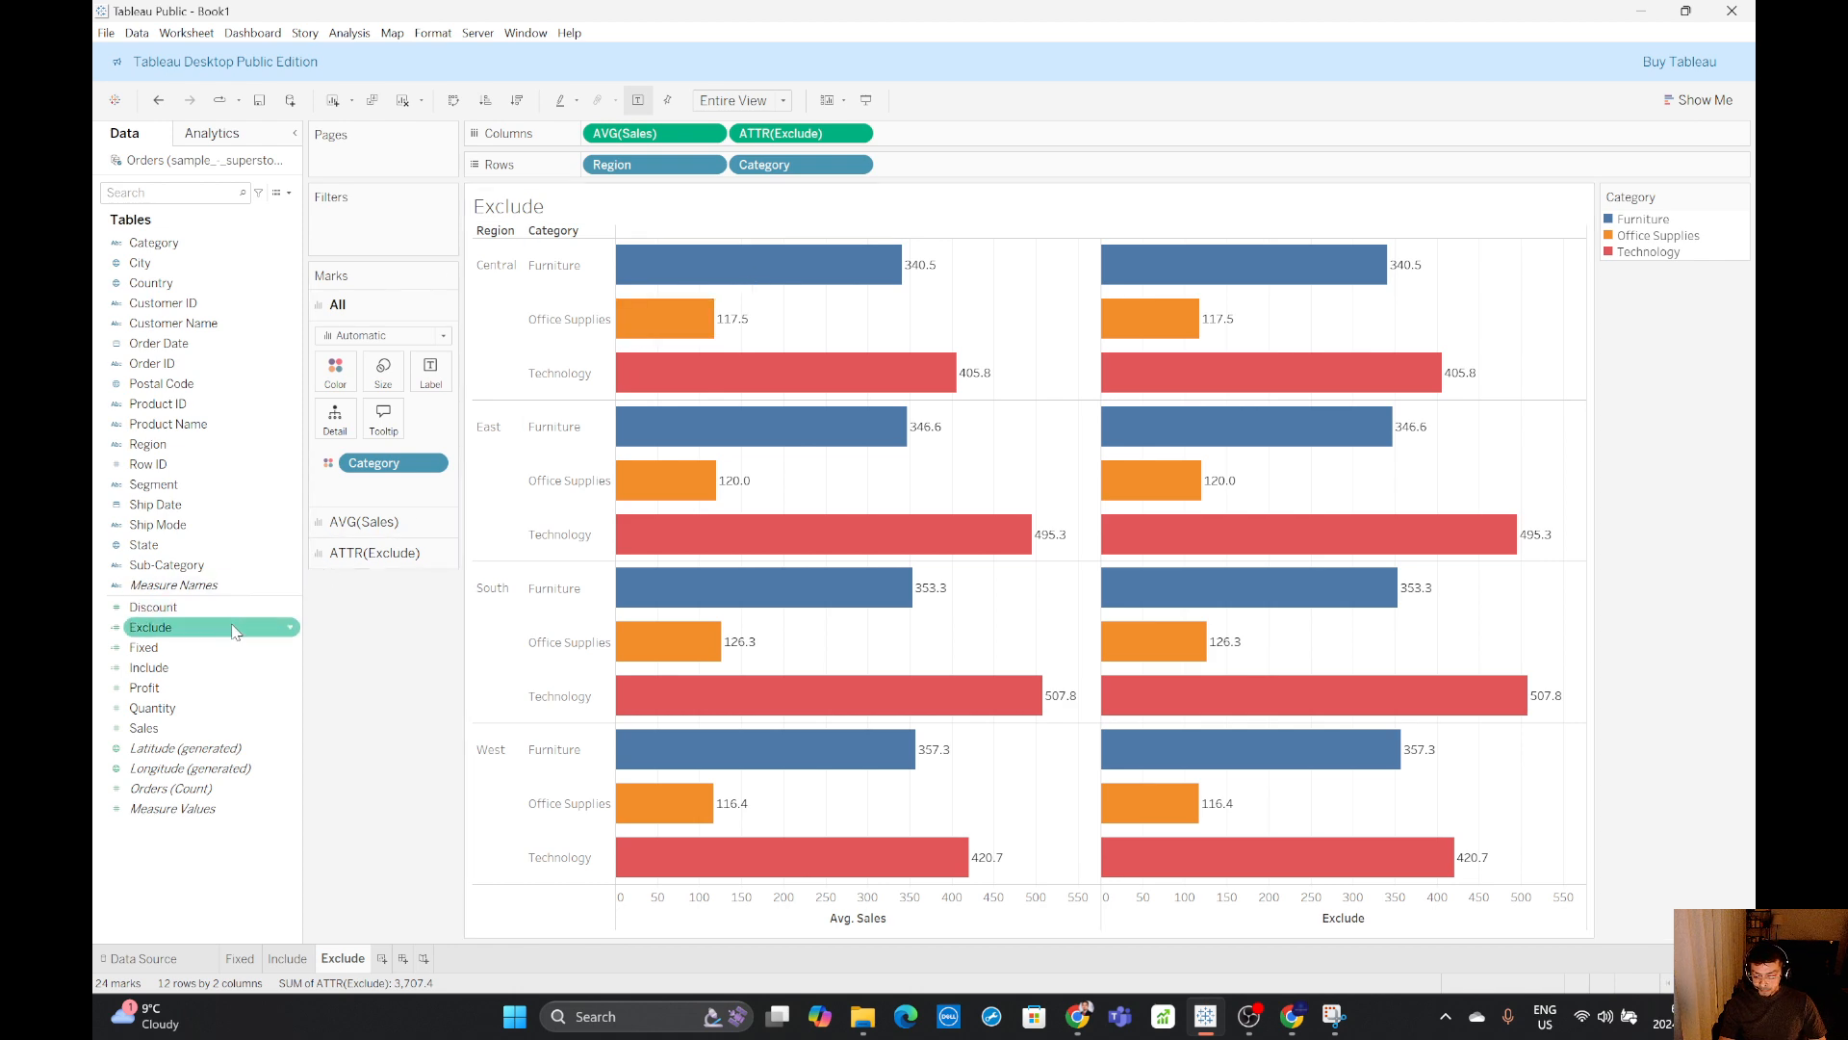
- Edit the Exclude calculation to { EXCLUDE [Category]:AVG([Sales])} and save it
left_click(292, 632)
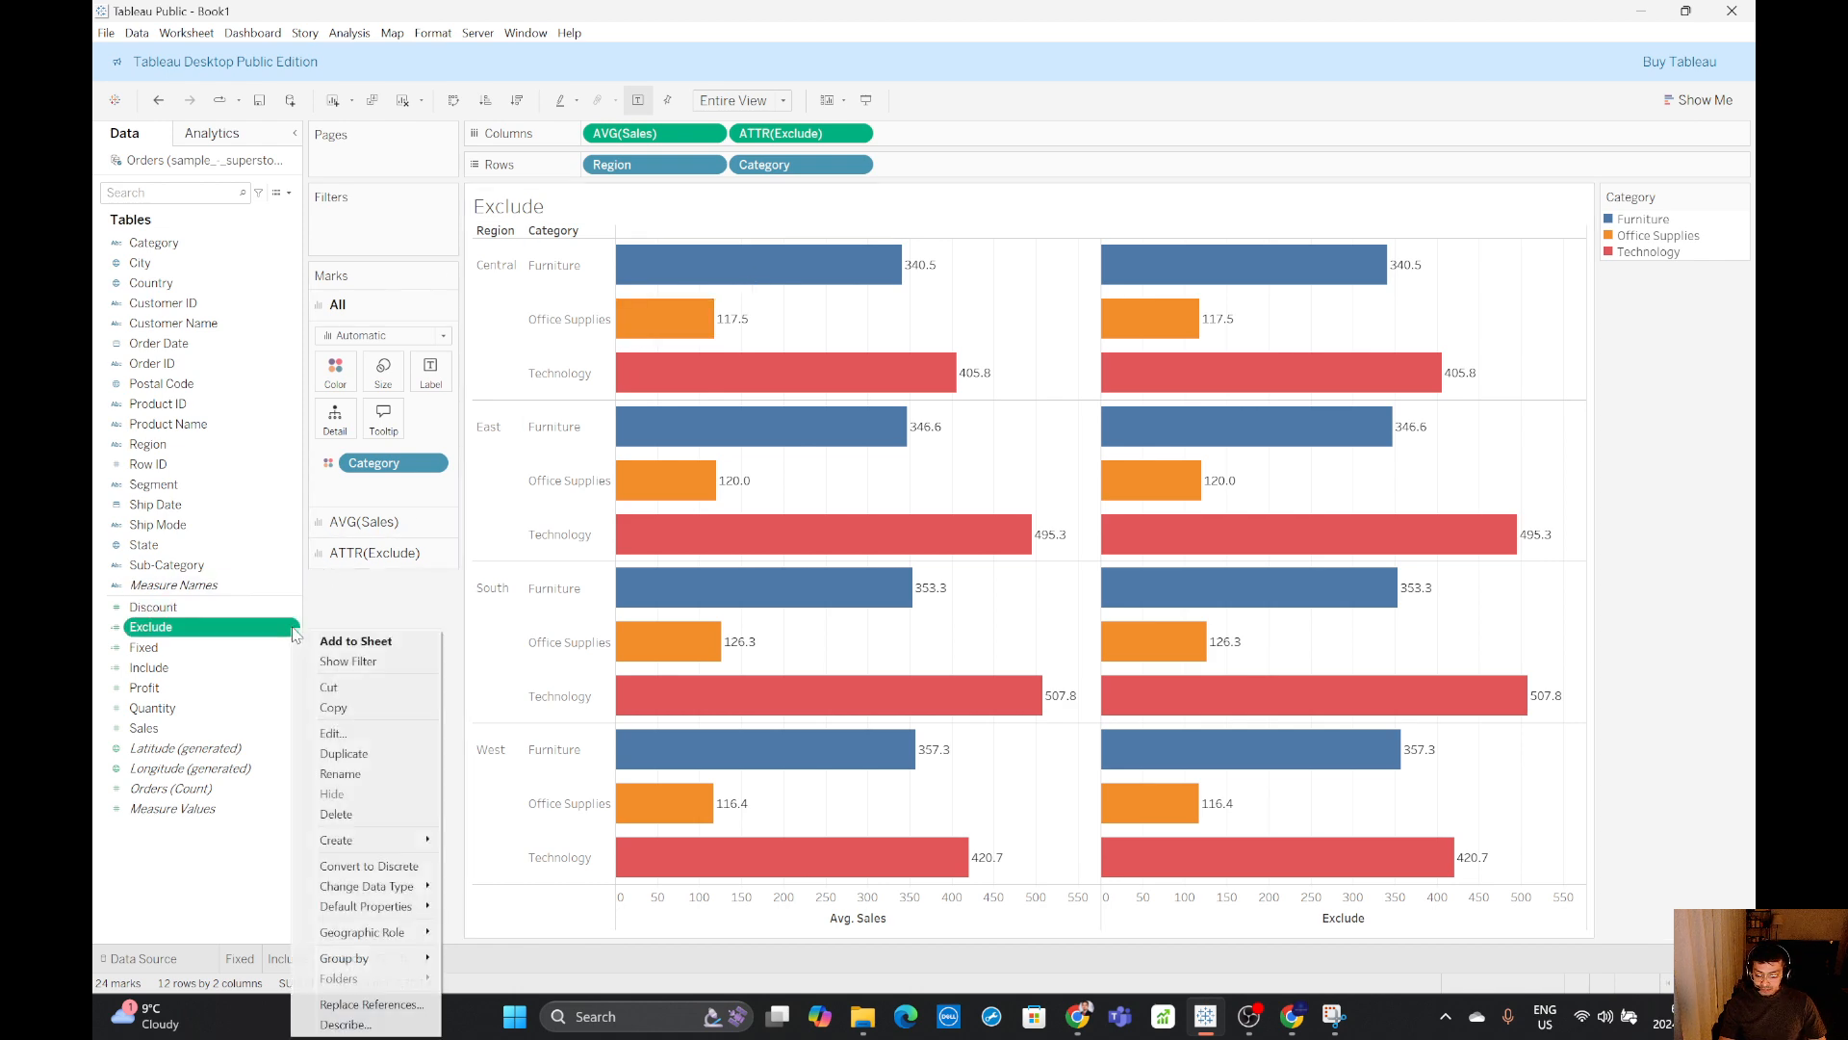
left_click(352, 735)
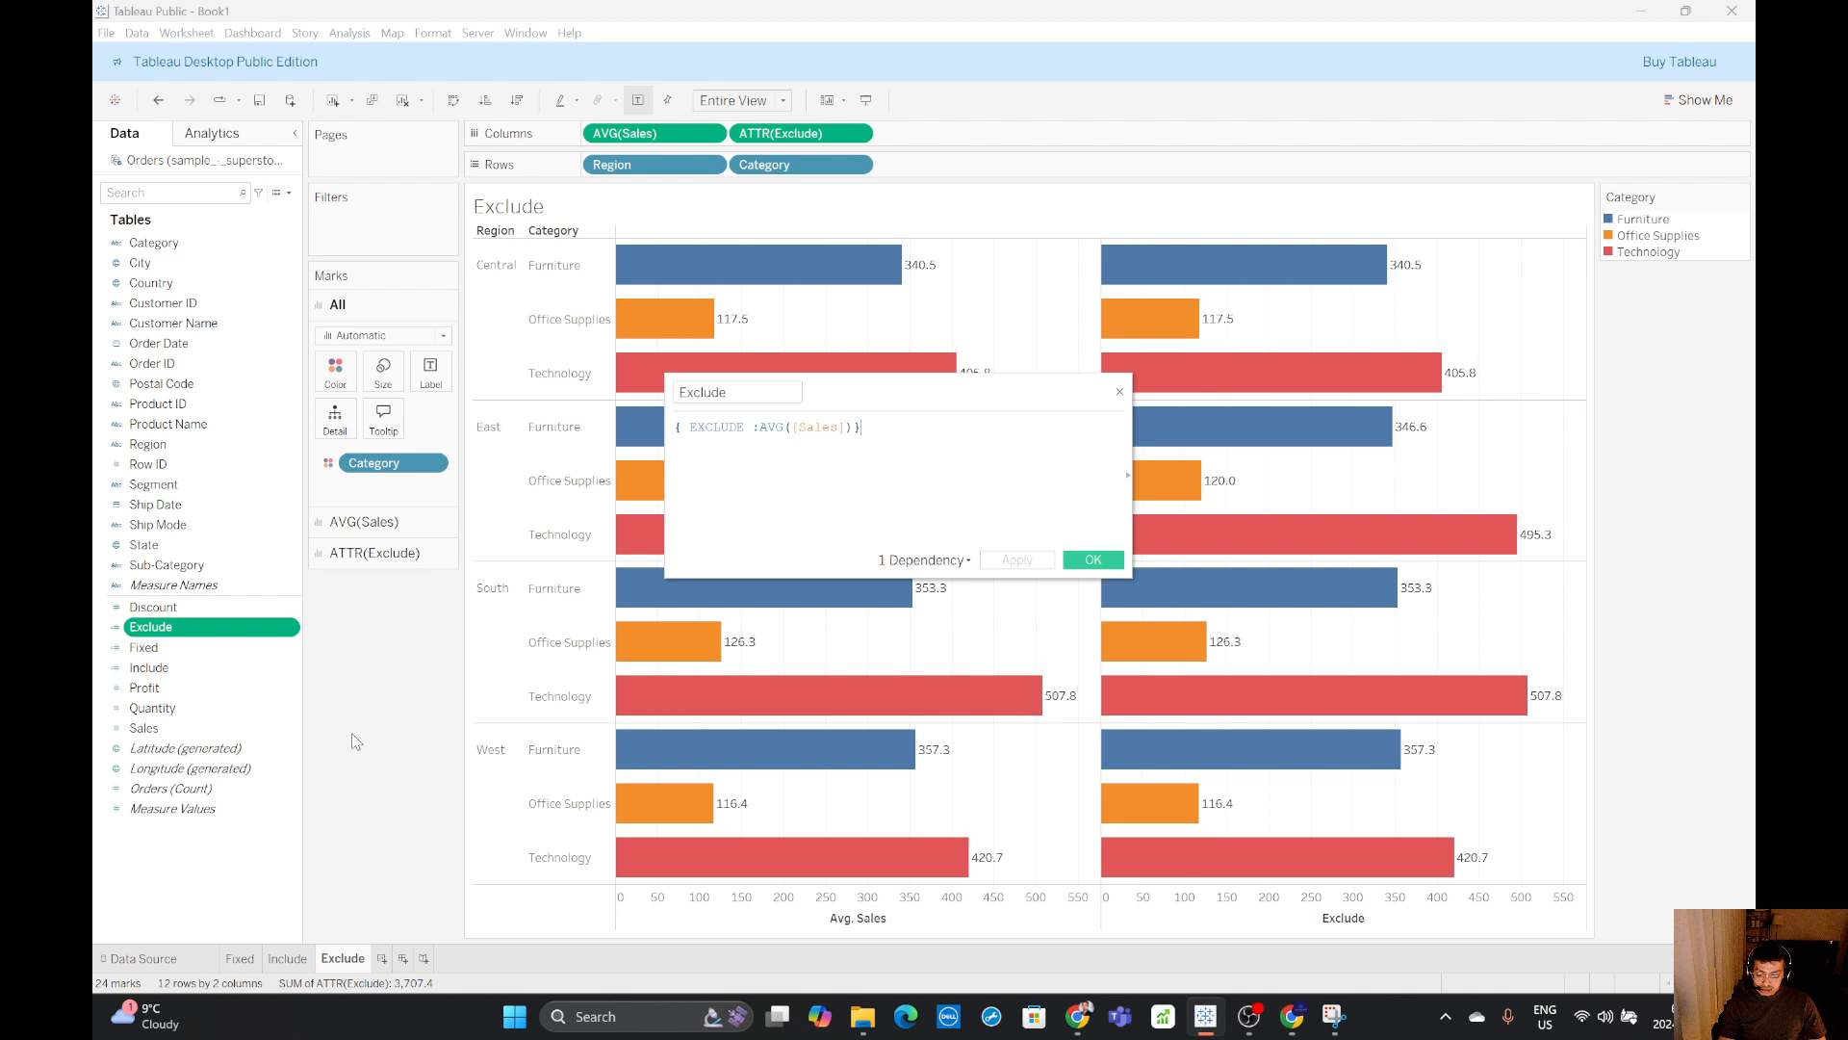
left_click(750, 425)
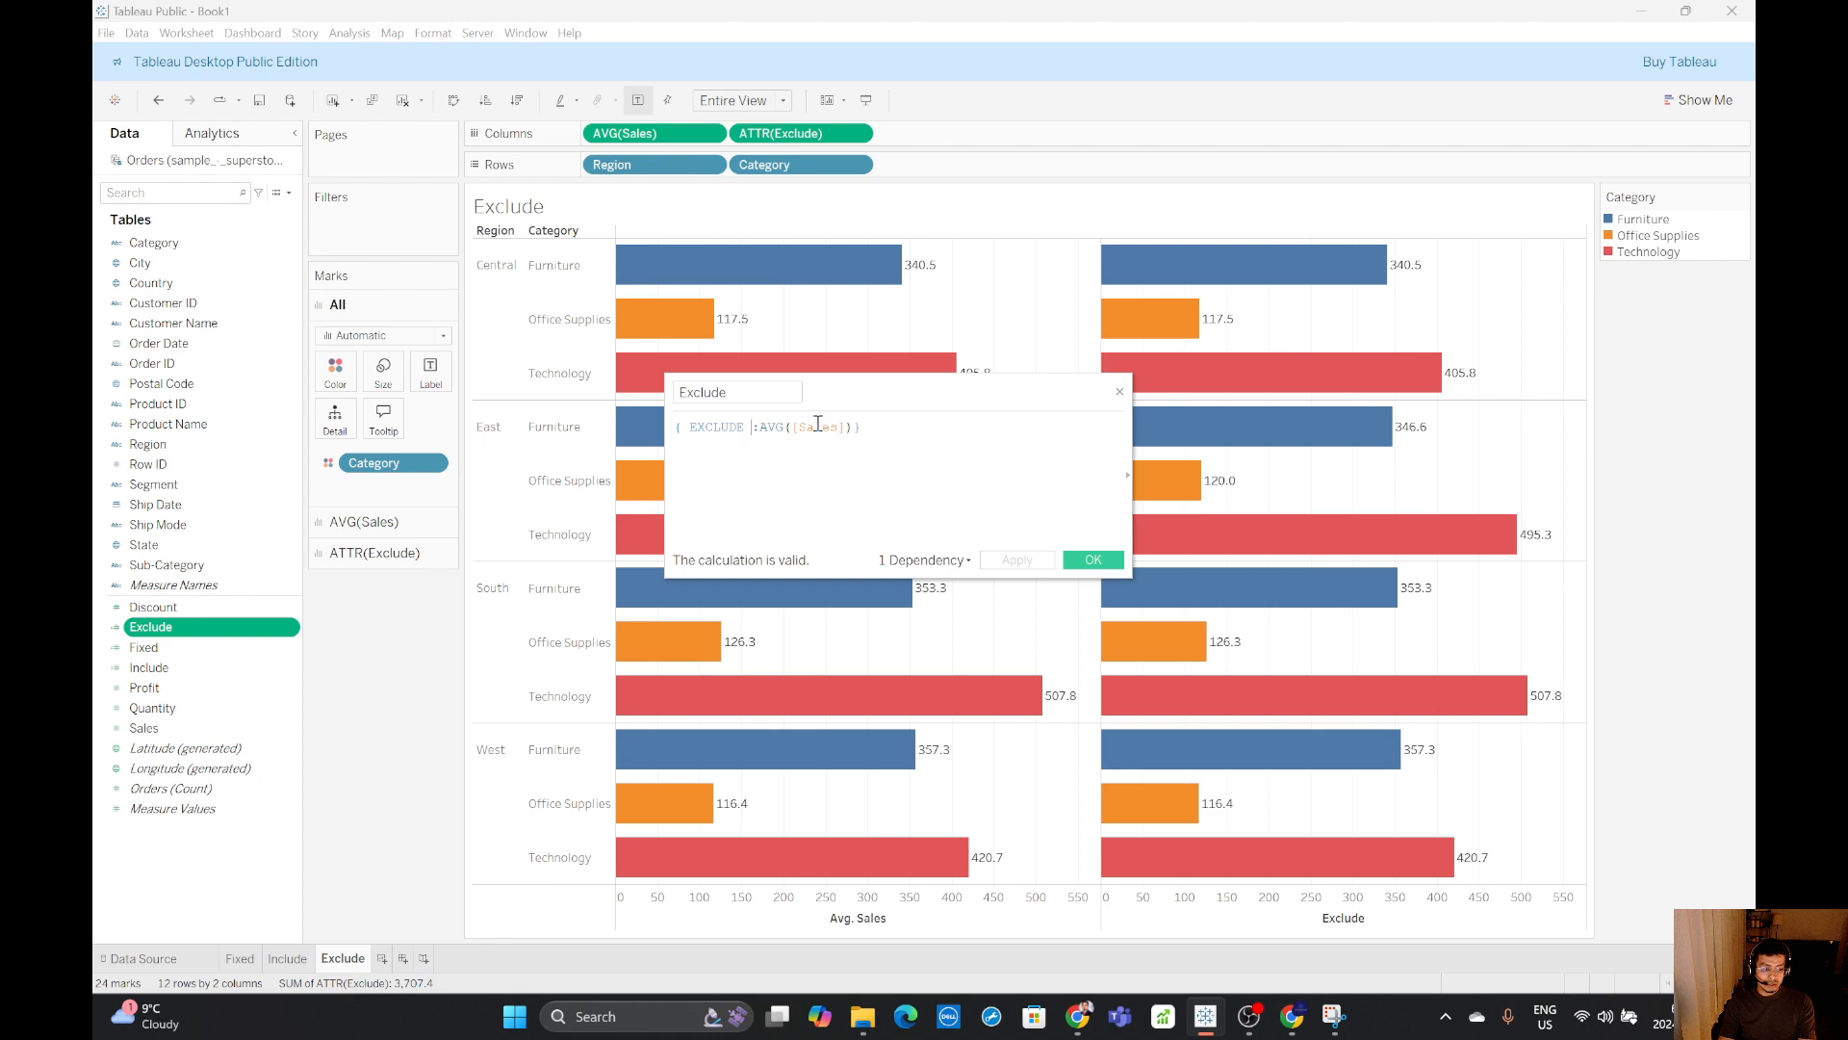
type("Cate")
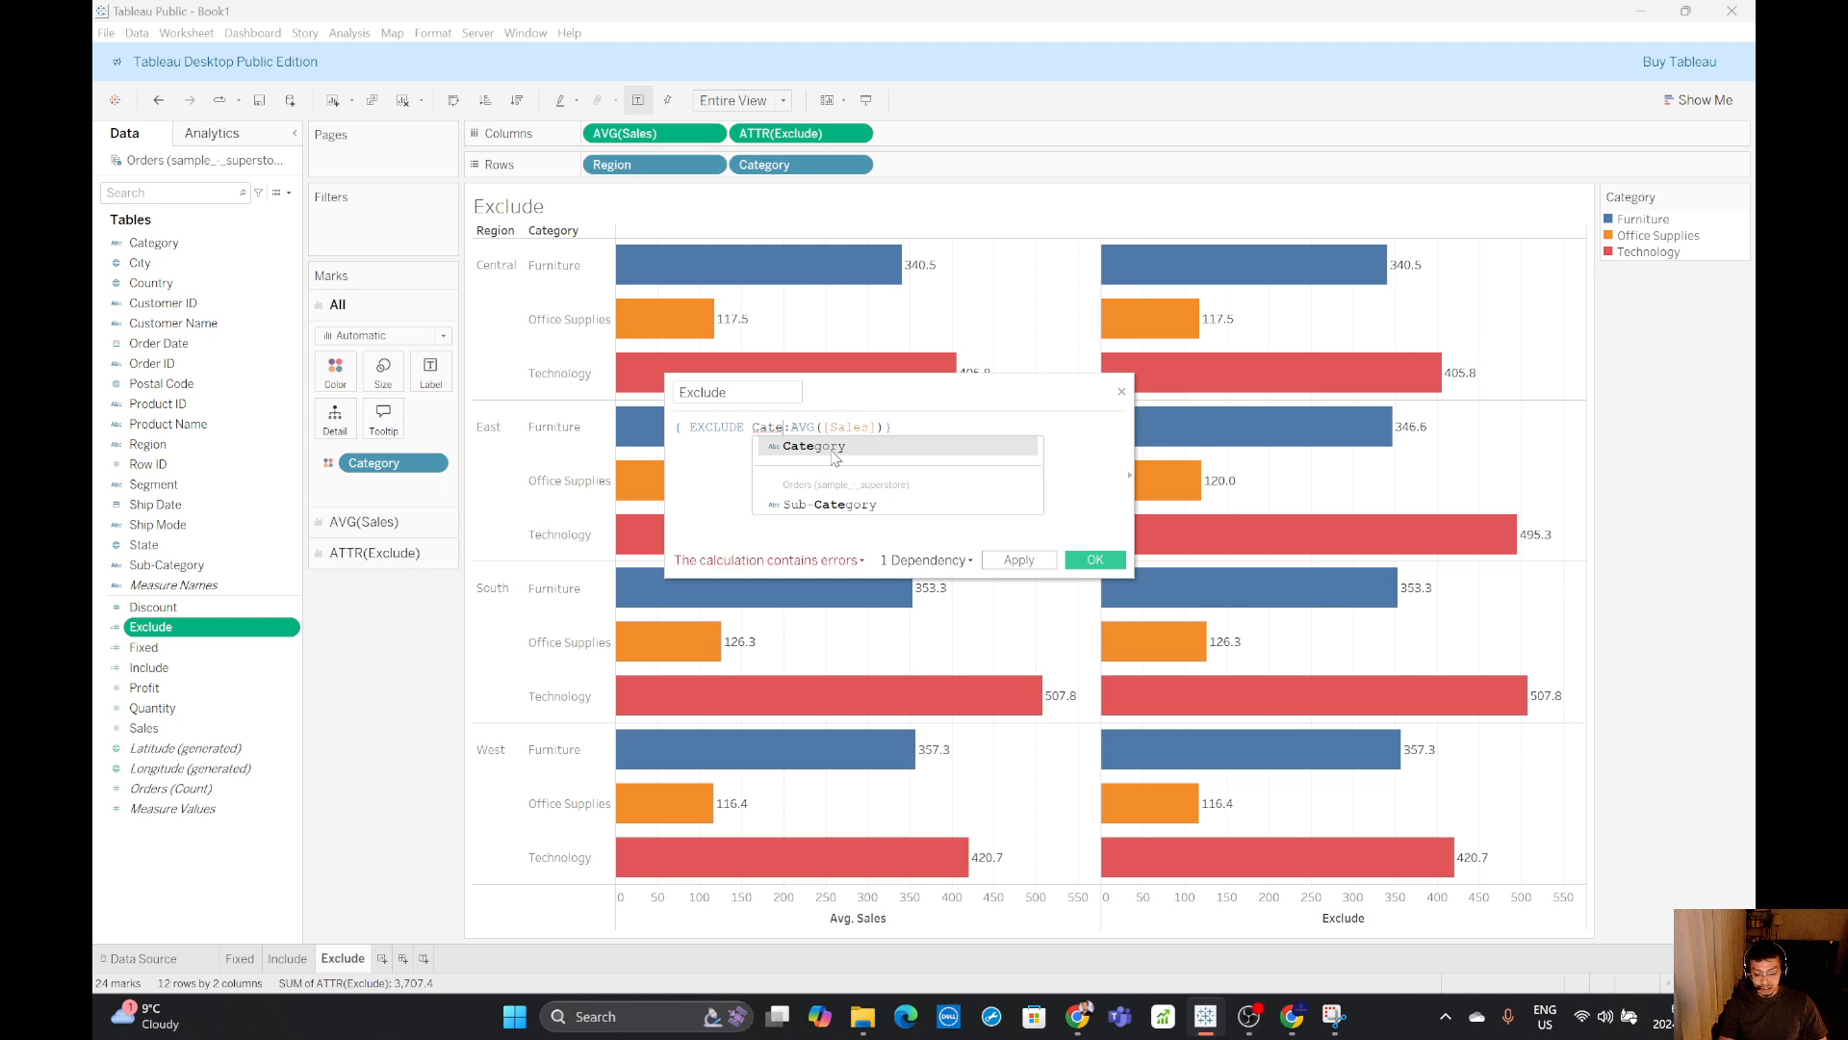
left_click(831, 447)
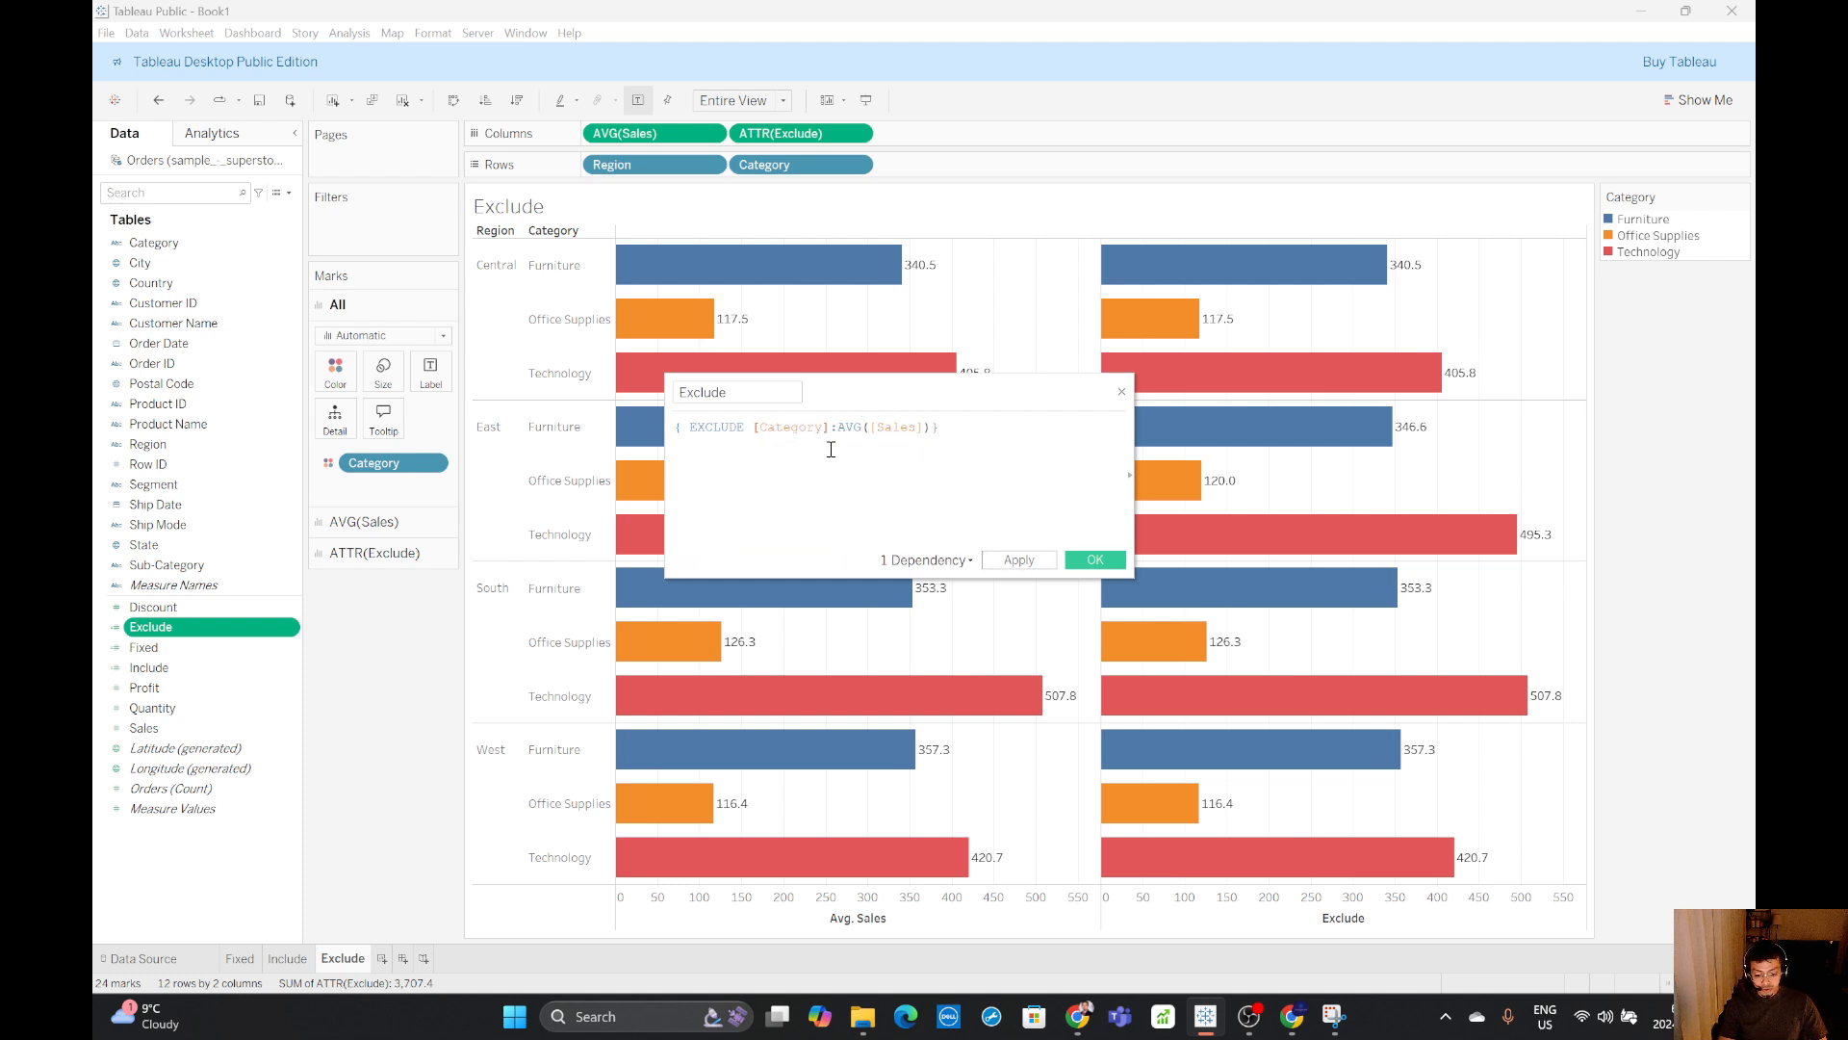
left_click(1098, 561)
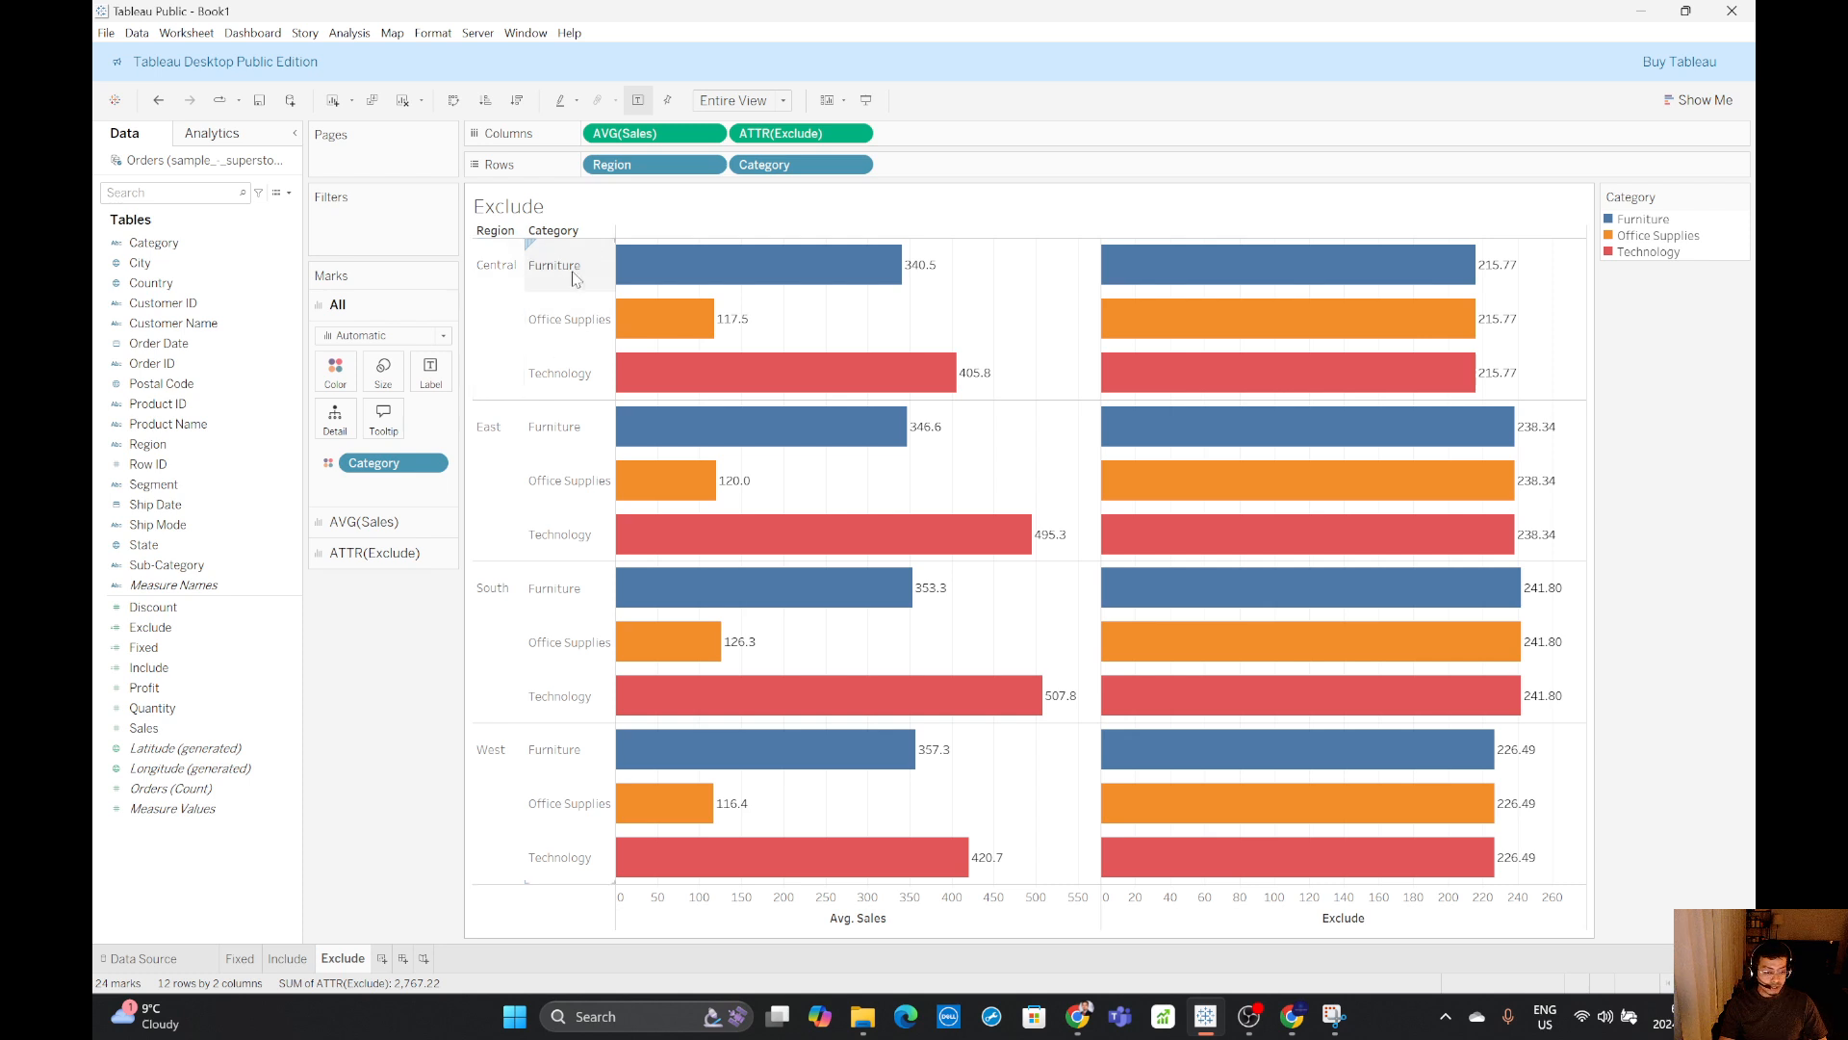
- Remove Category from the rows and change the Exclude measure's aggregation from attribute to average
left_click_drag(770, 165, 414, 675)
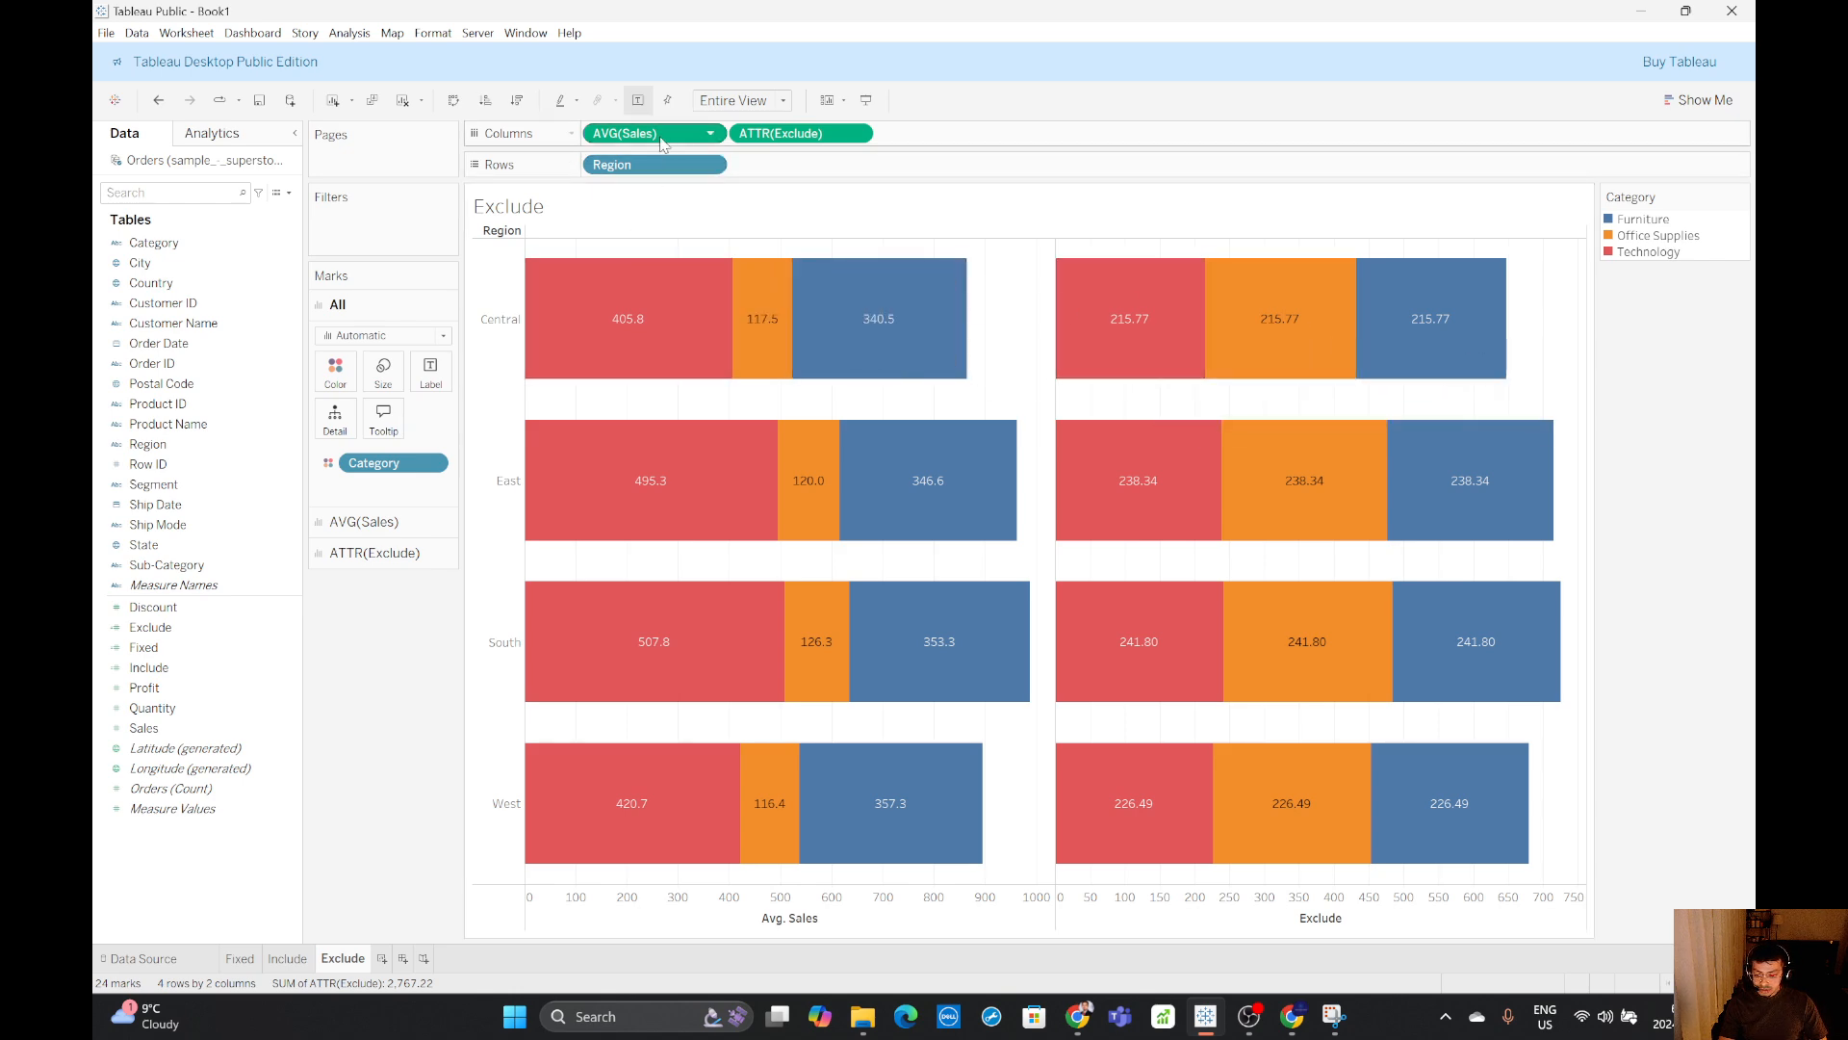
left_click(855, 134)
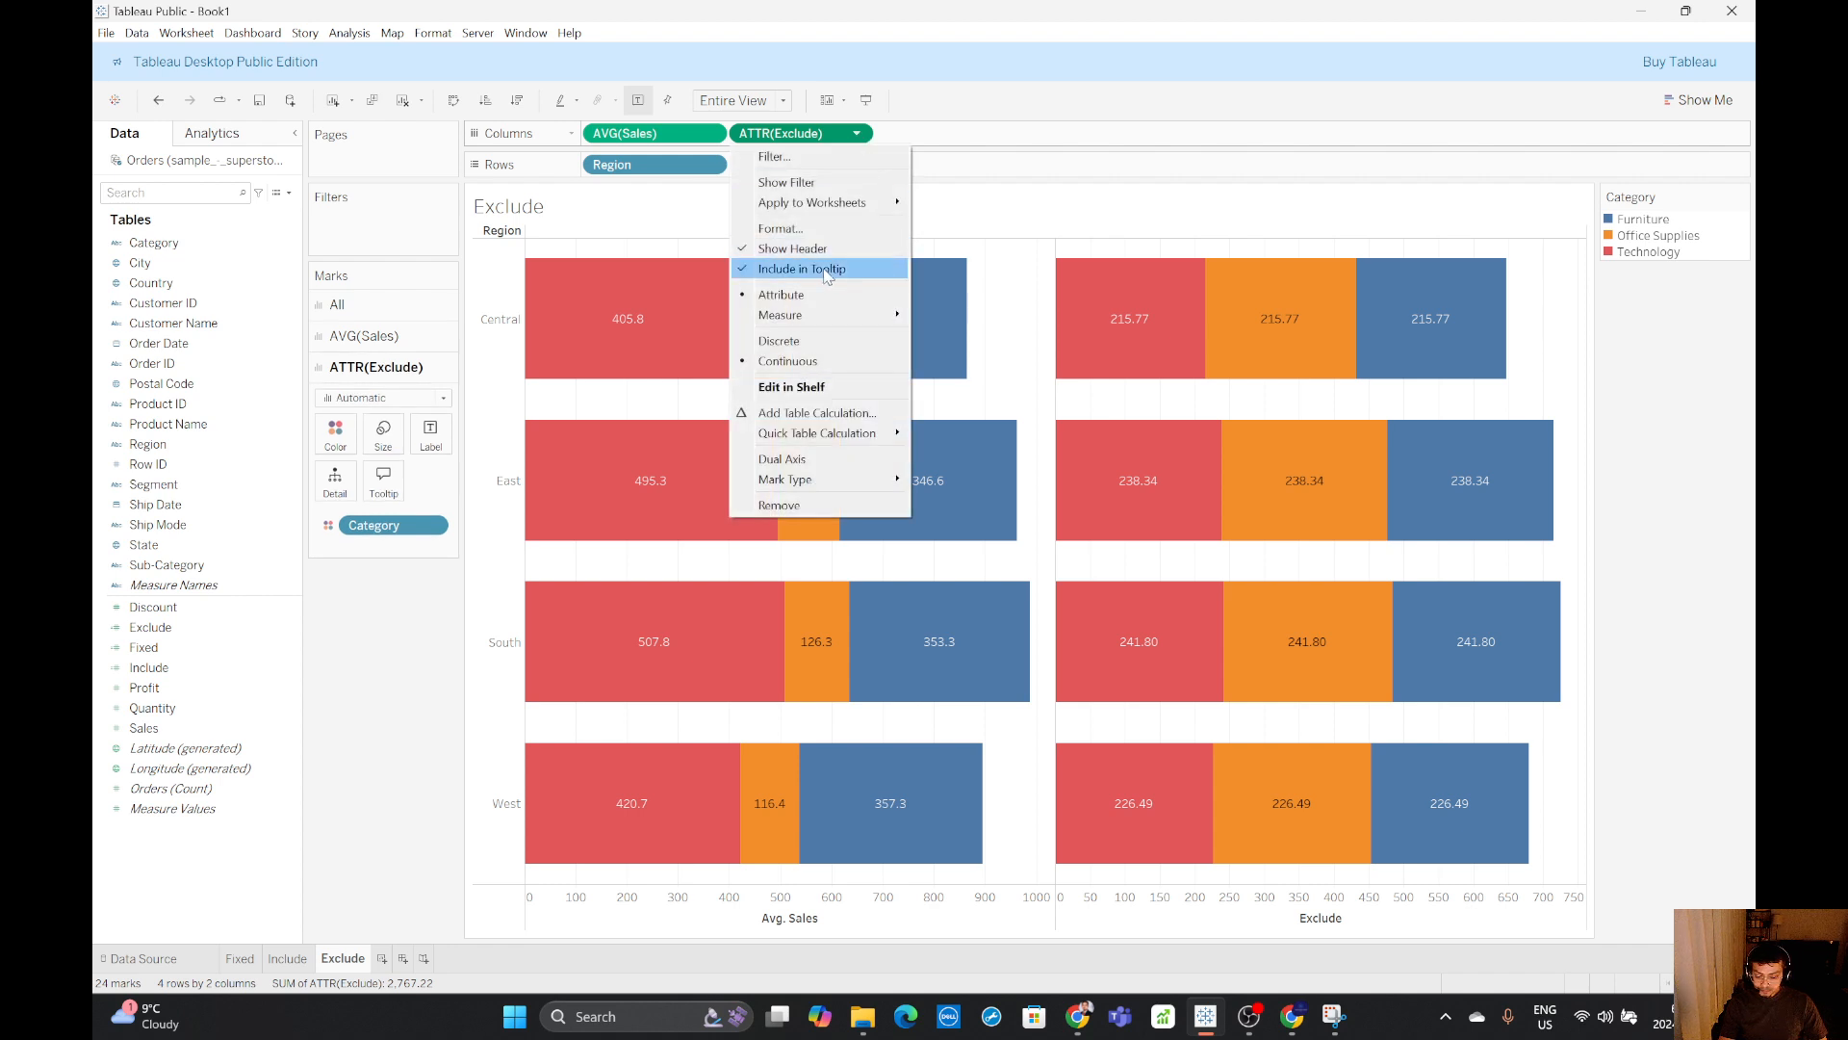
mouse_move(813, 314)
left_click(955, 335)
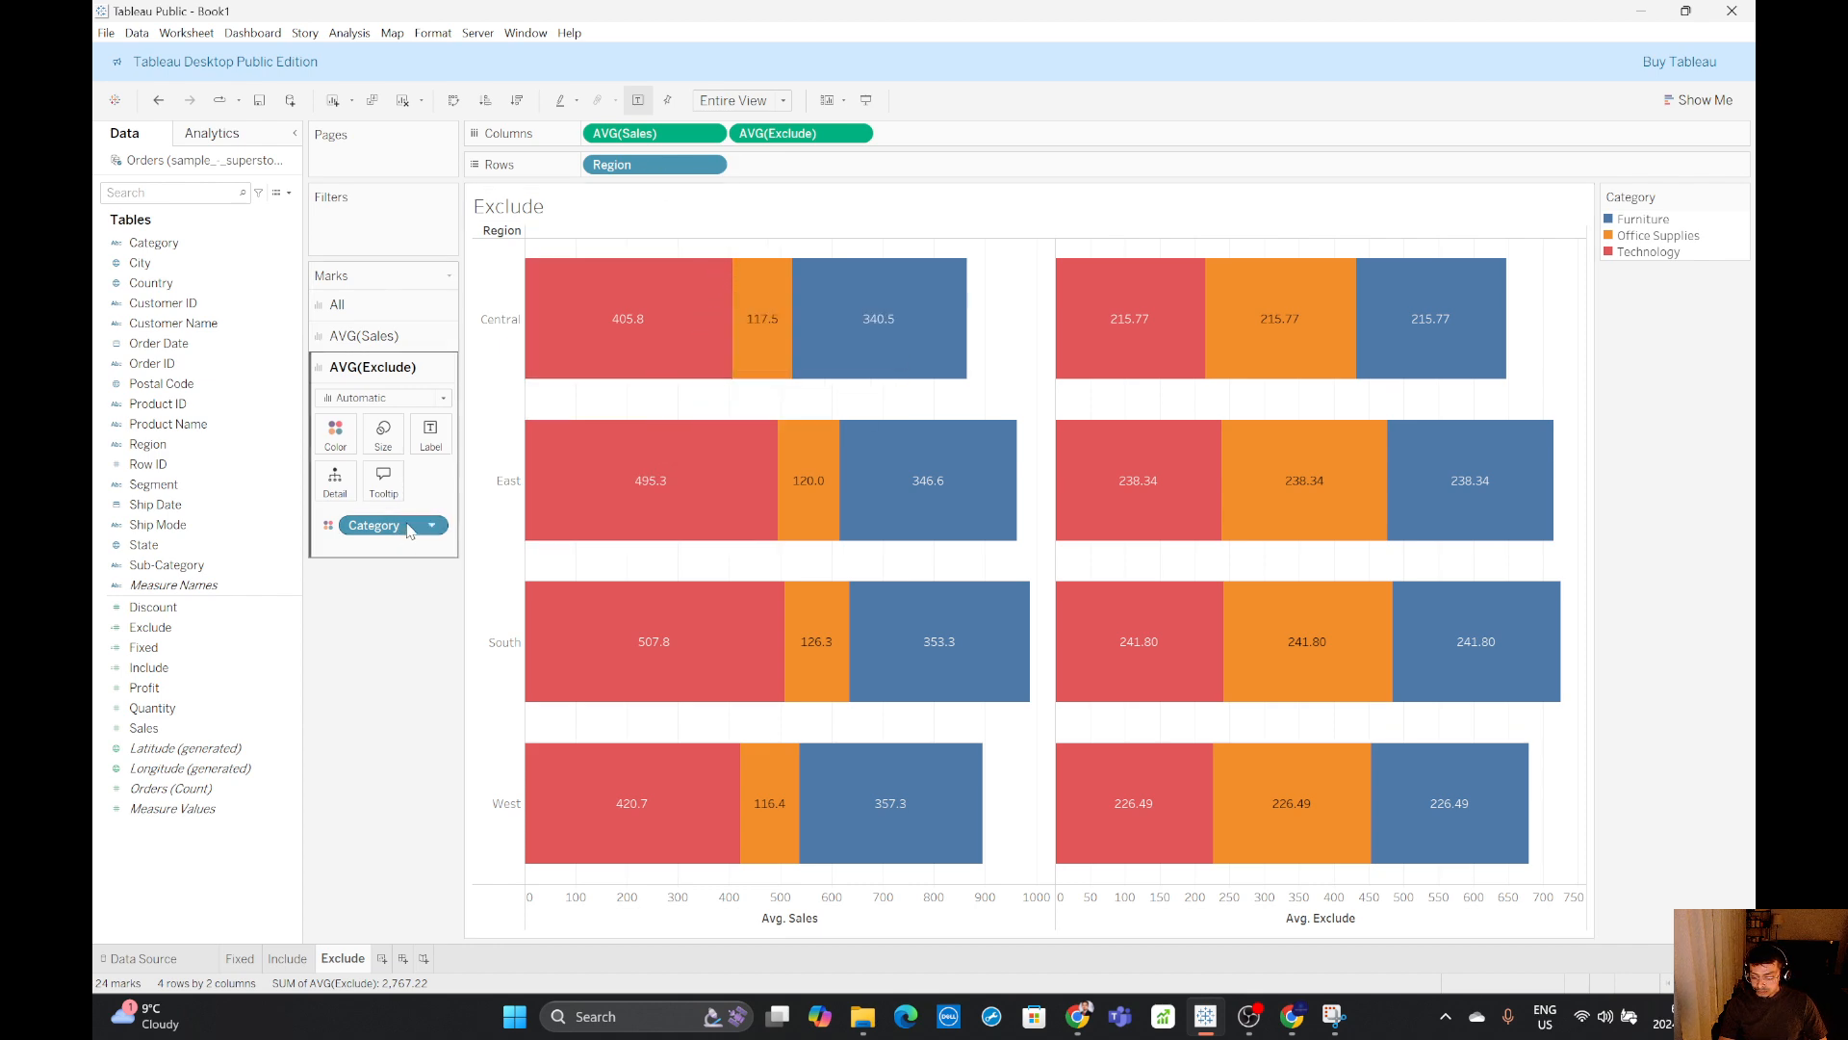
- Remove the Category coloring from both the average Exclude bars and the average Sales bars
left_click_drag(408, 528, 384, 724)
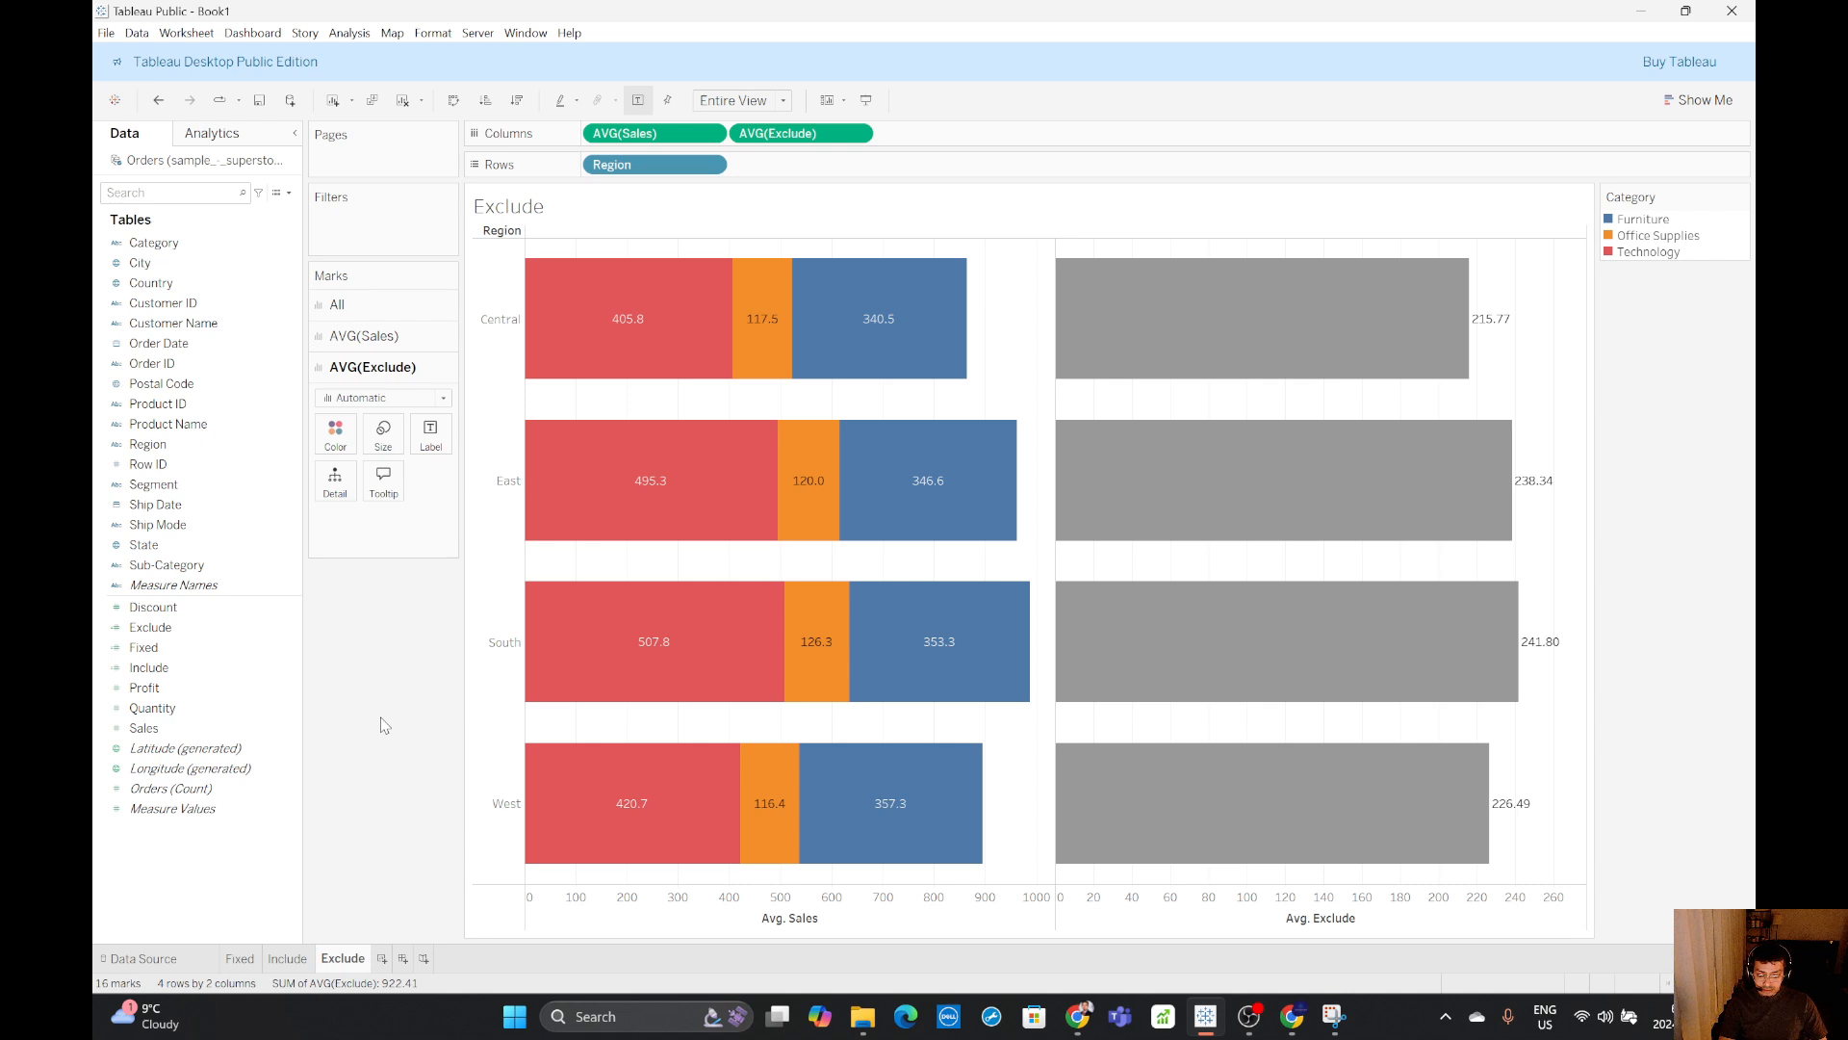
left_click(364, 335)
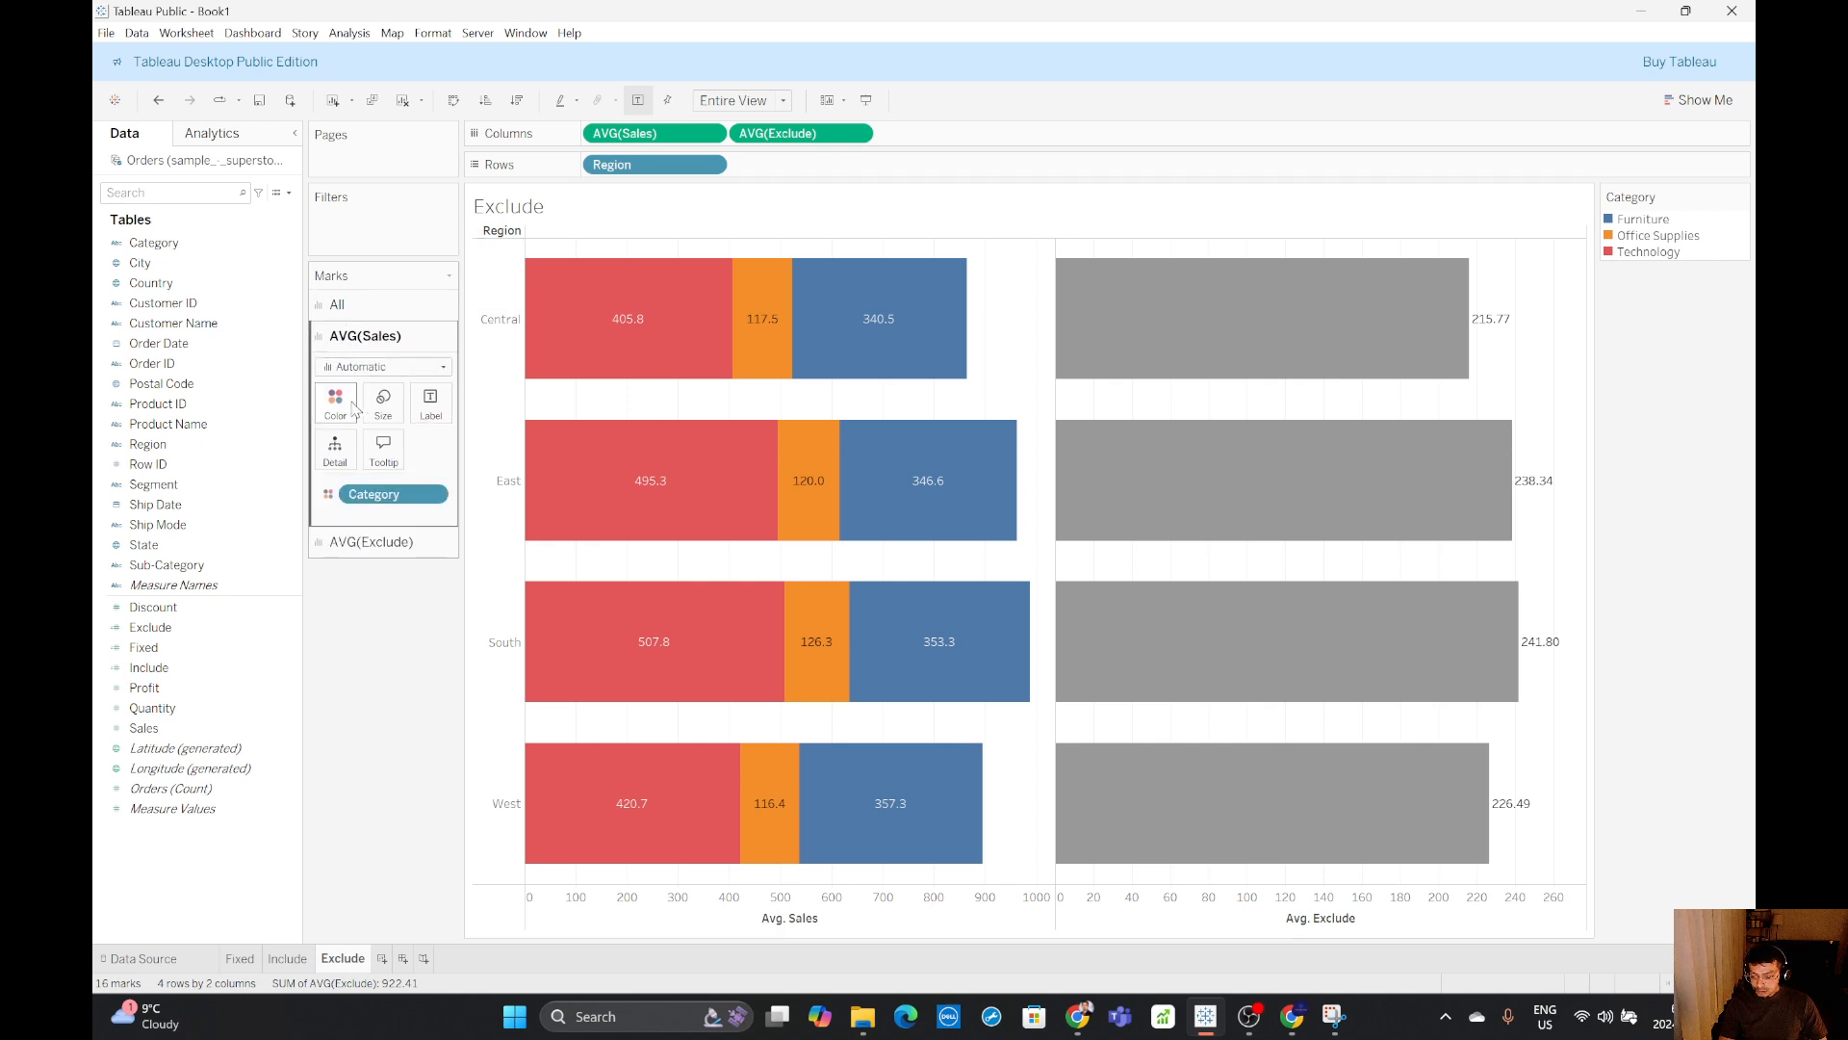
left_click_drag(371, 496, 366, 674)
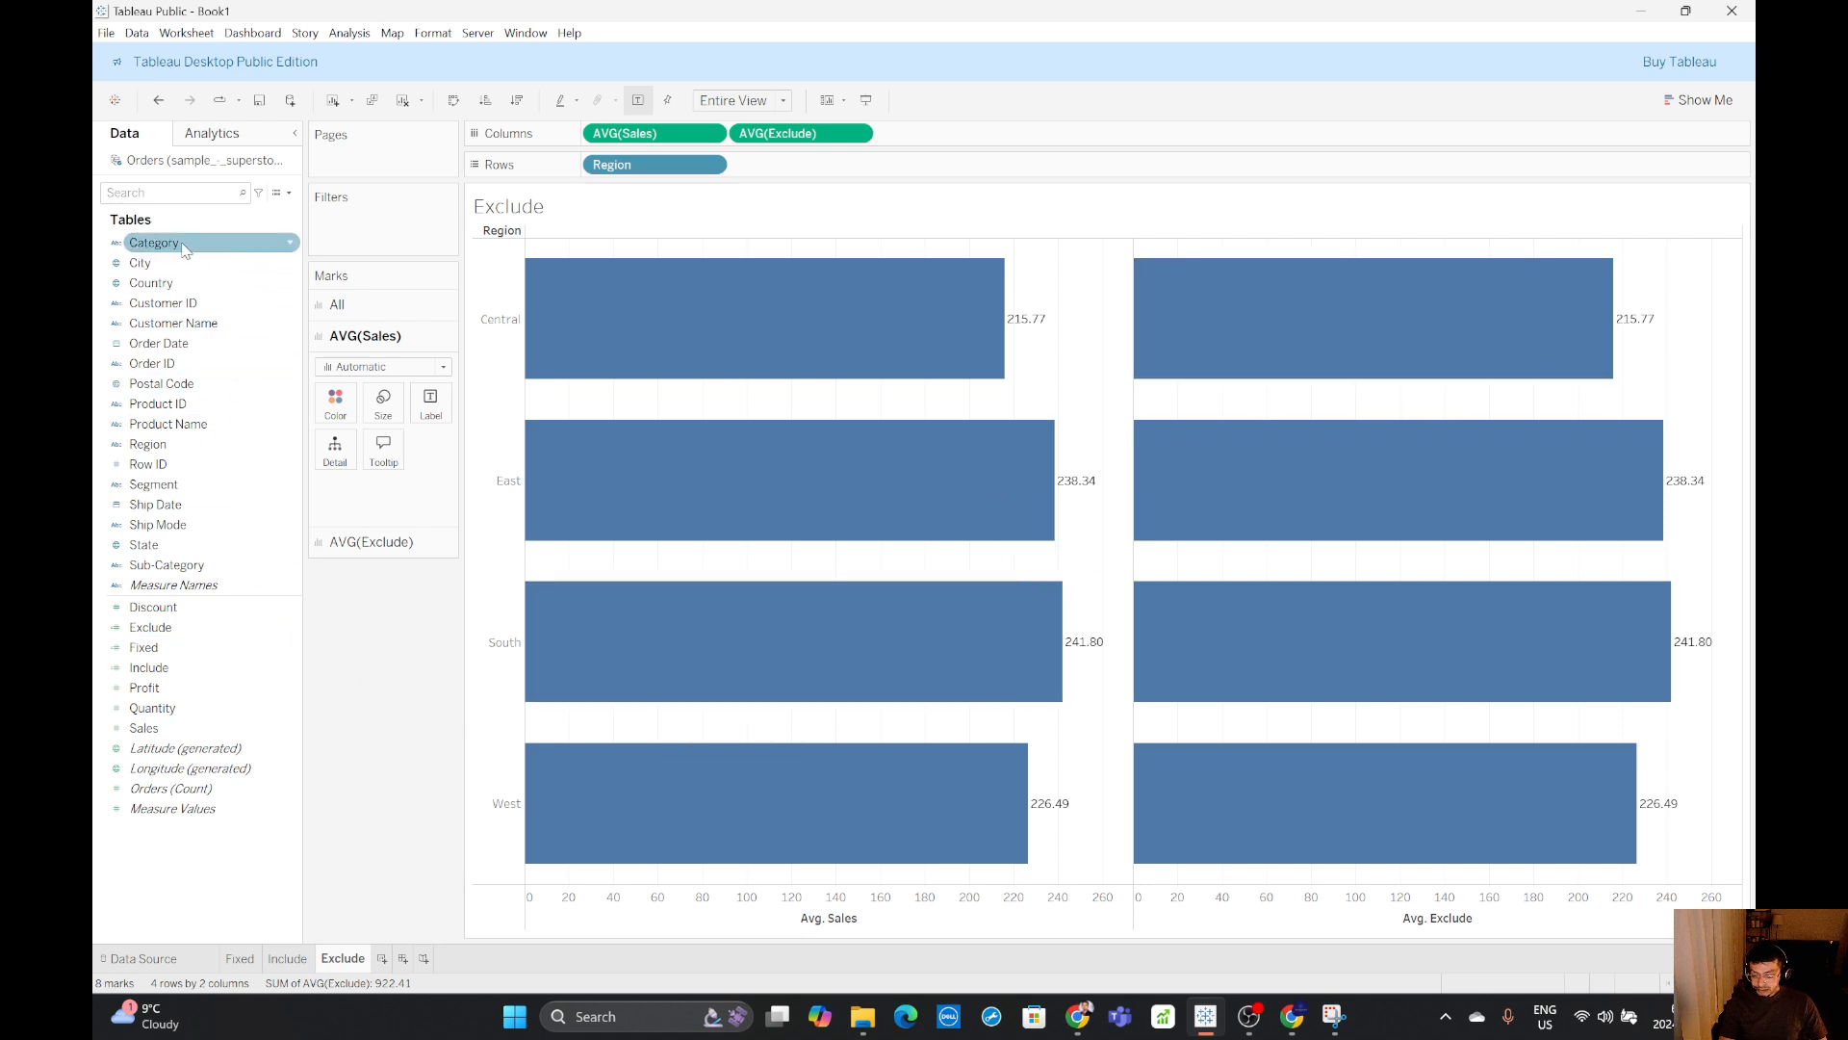
- Add Category to the rows after Region and color the bars of both measures by Category
left_click_drag(193, 248, 785, 174)
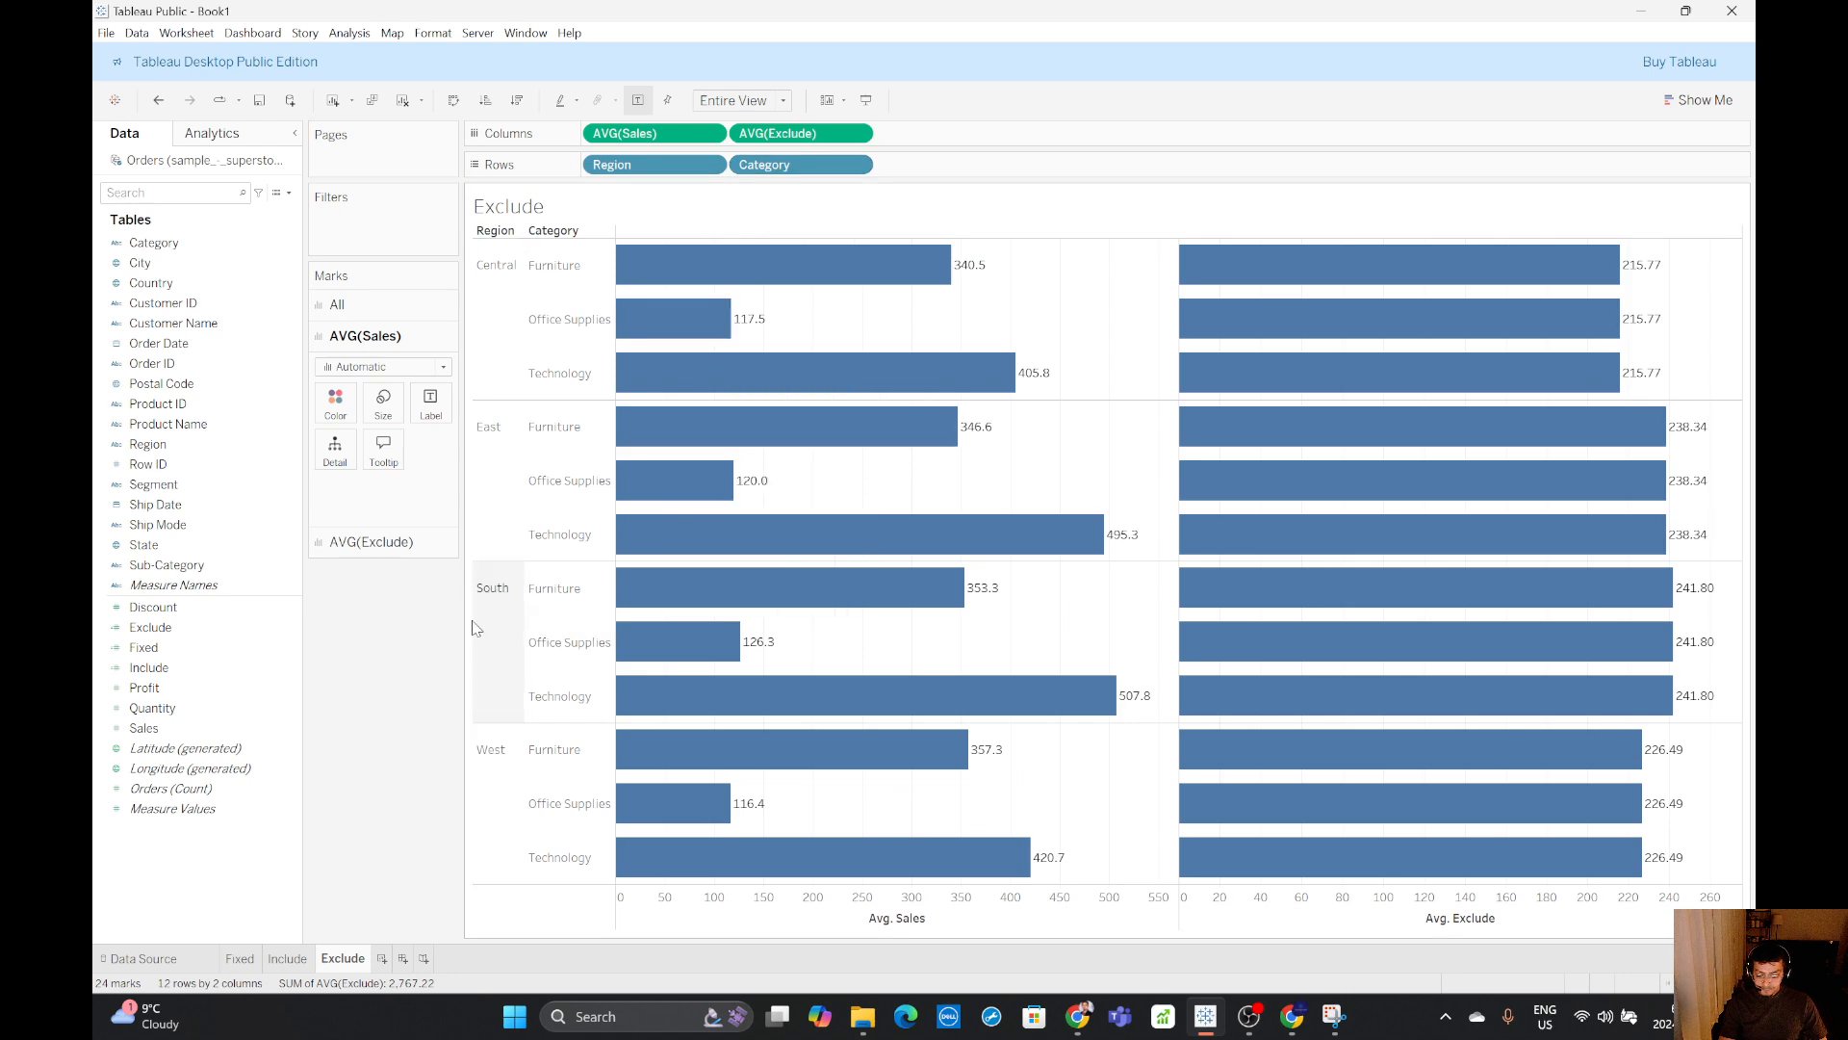
left_click(164, 244)
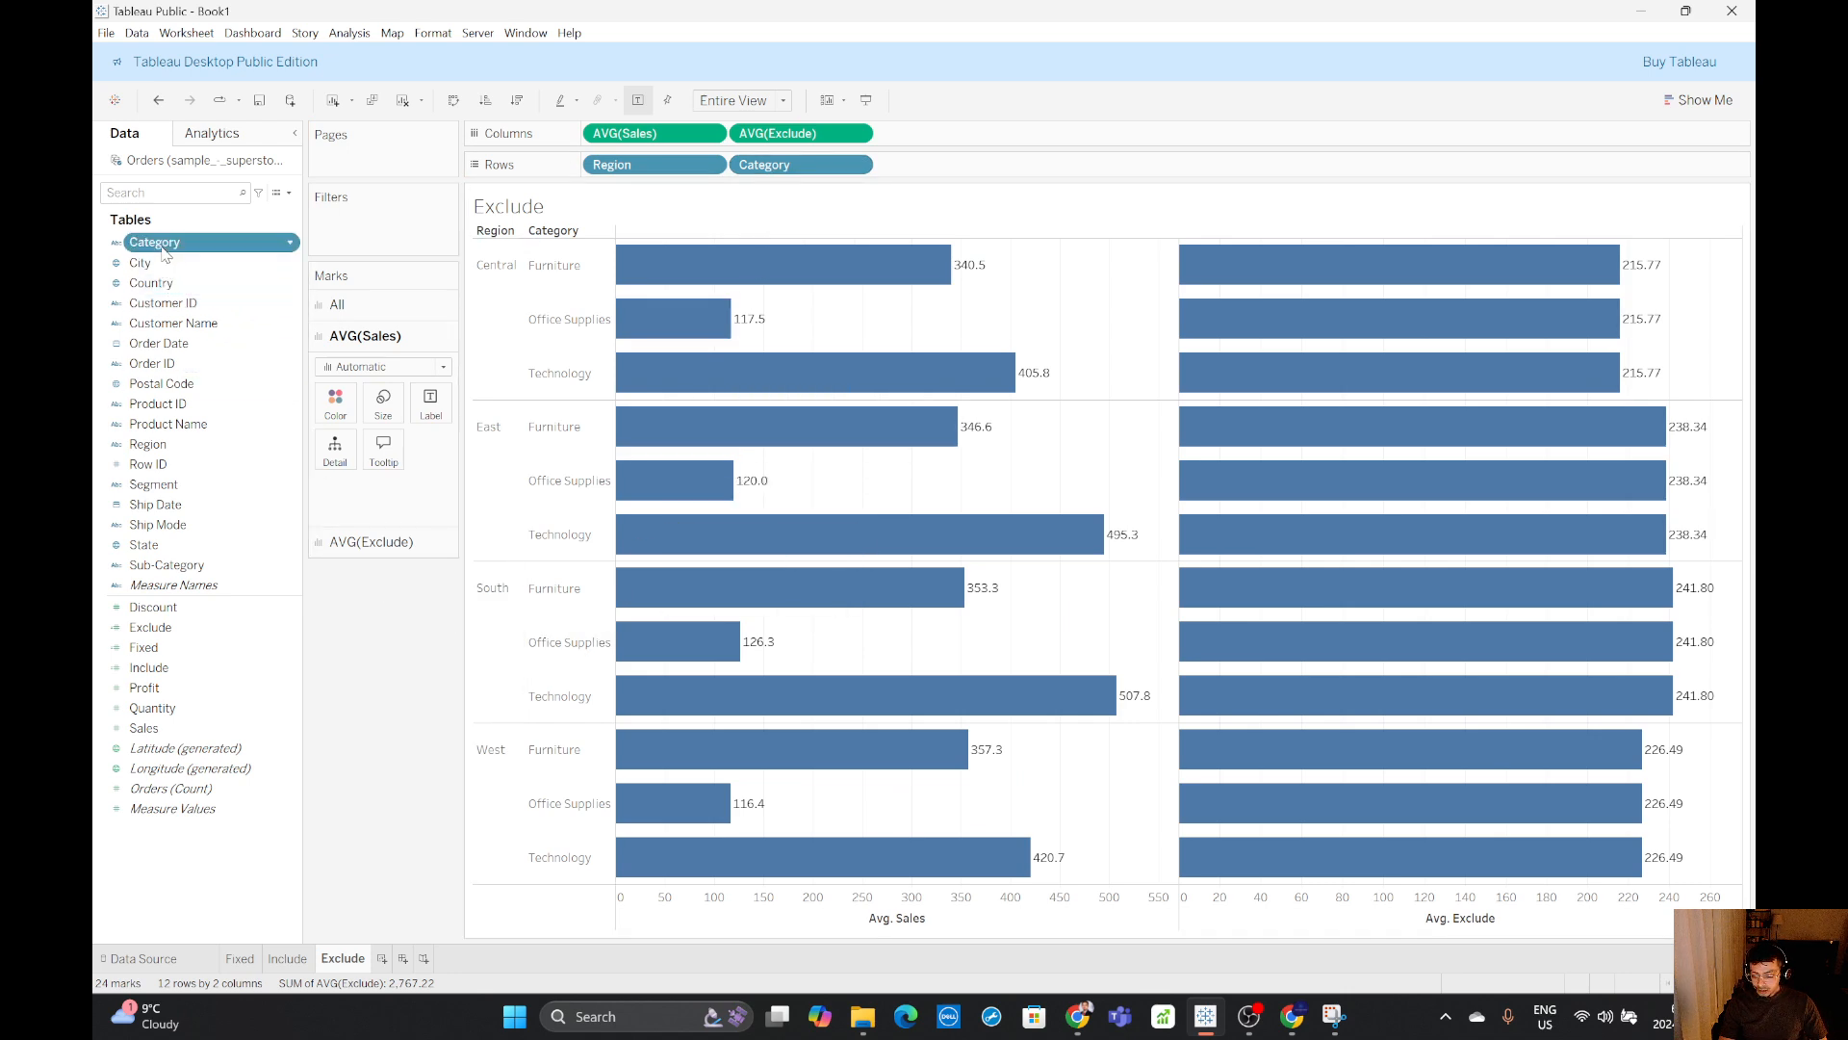
left_click(392, 305)
left_click_drag(154, 242, 336, 376)
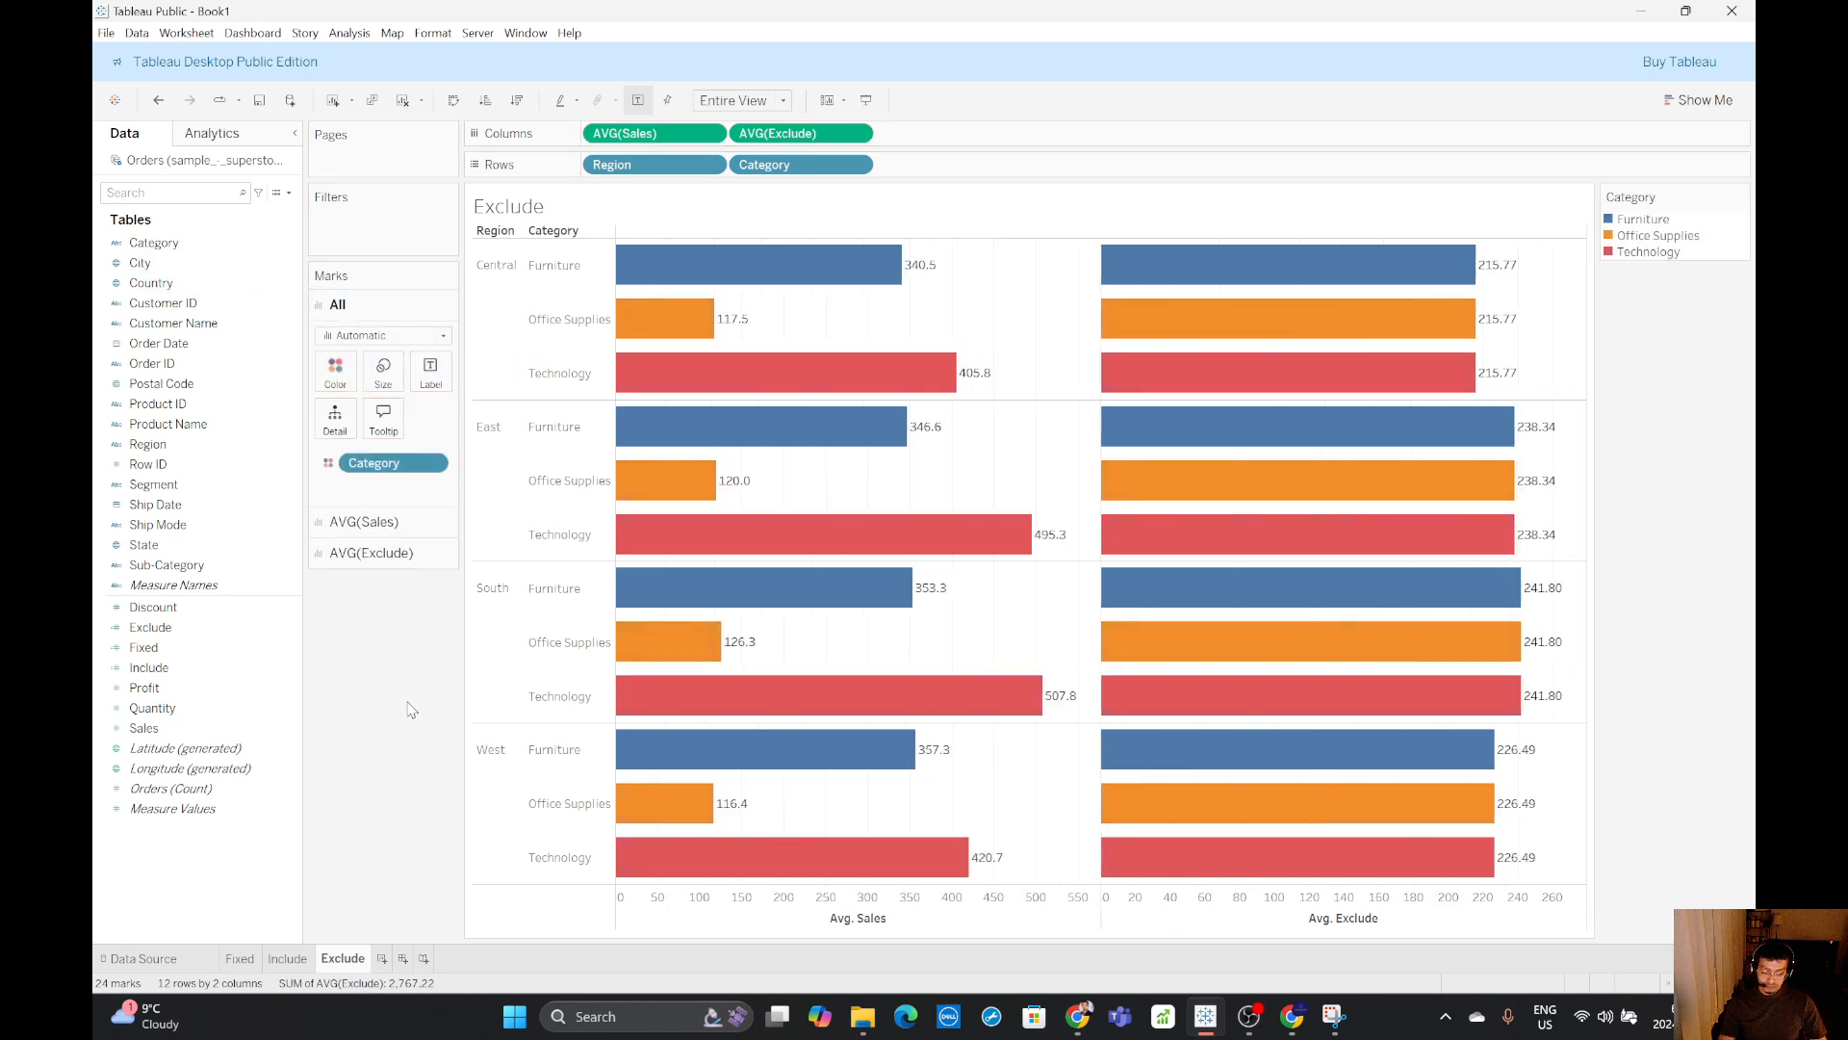